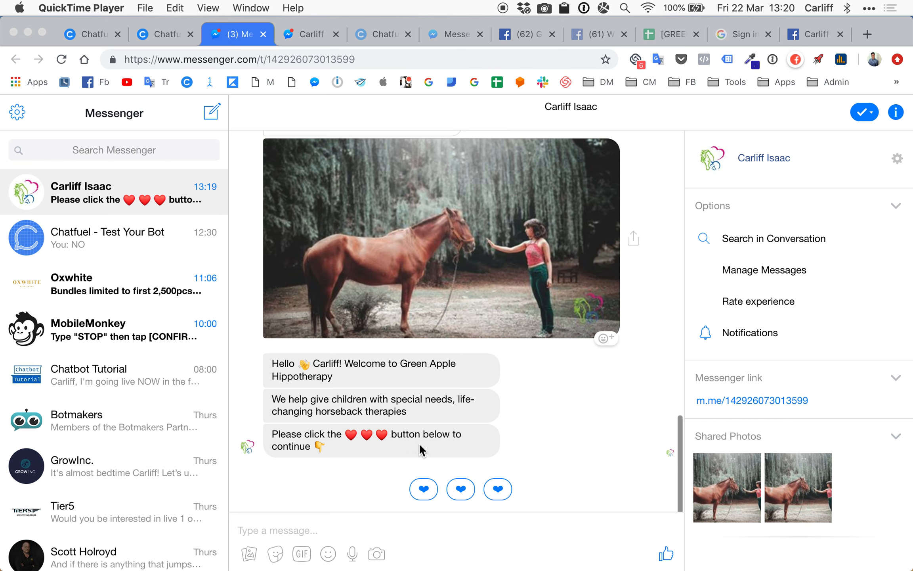
- Answer the chatbot's questions with a heart, More abt service, Yes, for my child, Boy, 10 - 12 and Autism
{"action": "left_click", "coordinate": [498, 496]}
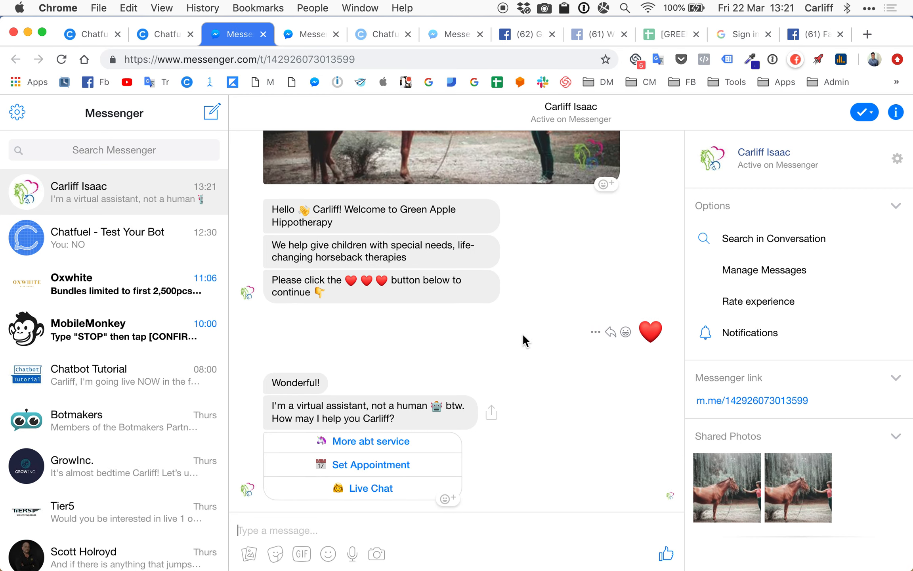
{"action": "left_click", "coordinate": [367, 442]}
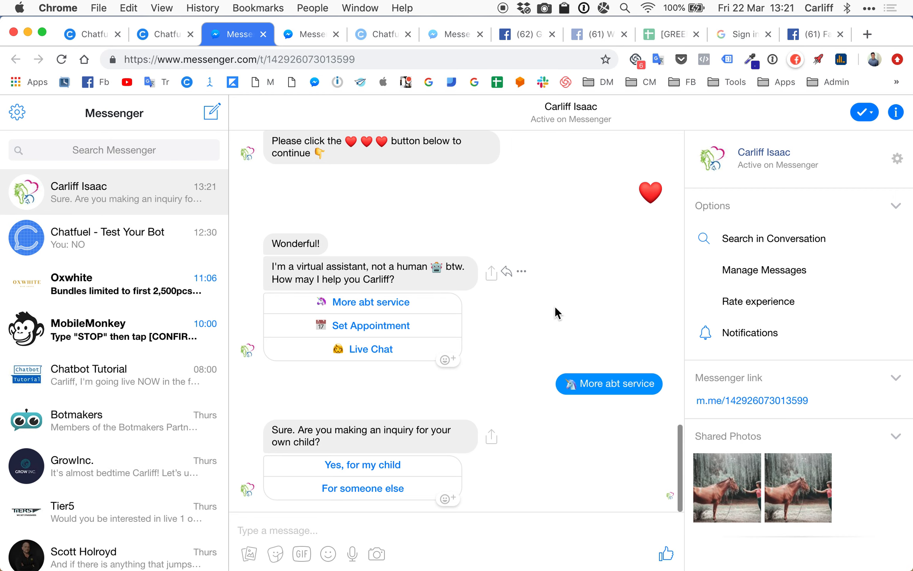
{"action": "left_click", "coordinate": [380, 468]}
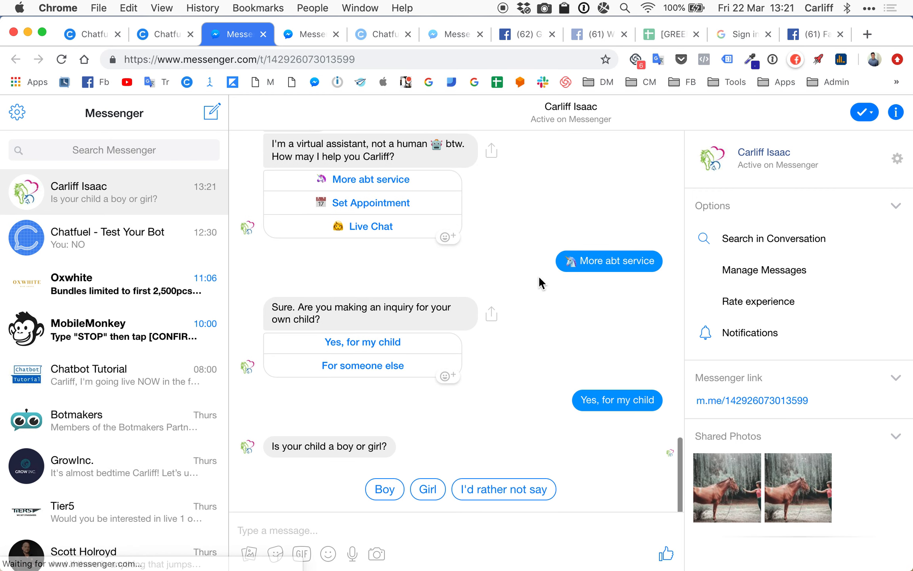
{"action": "left_click", "coordinate": [391, 491]}
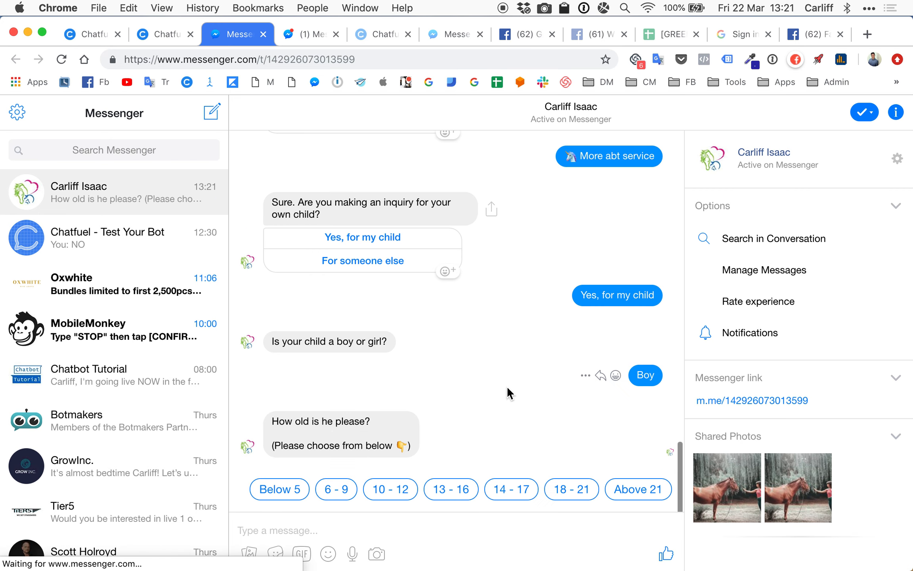
{"action": "left_click", "coordinate": [393, 478]}
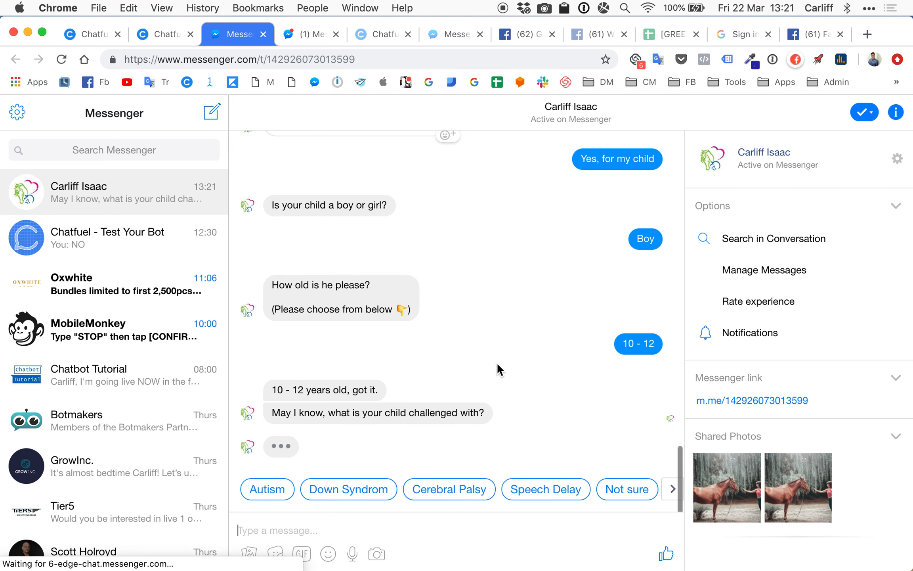
{"action": "left_click", "coordinate": [265, 495]}
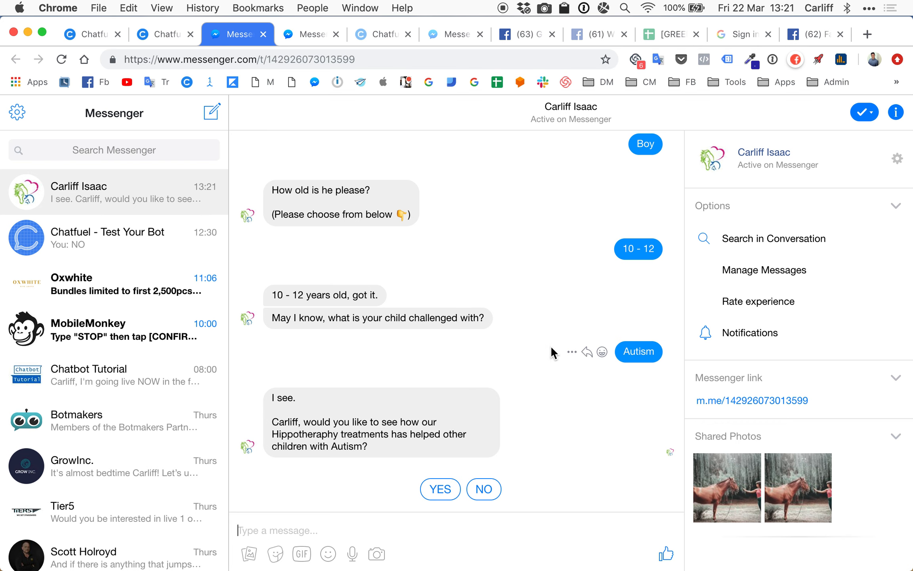
- Accept the chatbot's offer on how treatments helped children with Autism, continue, and request the video
{"action": "left_click", "coordinate": [438, 489]}
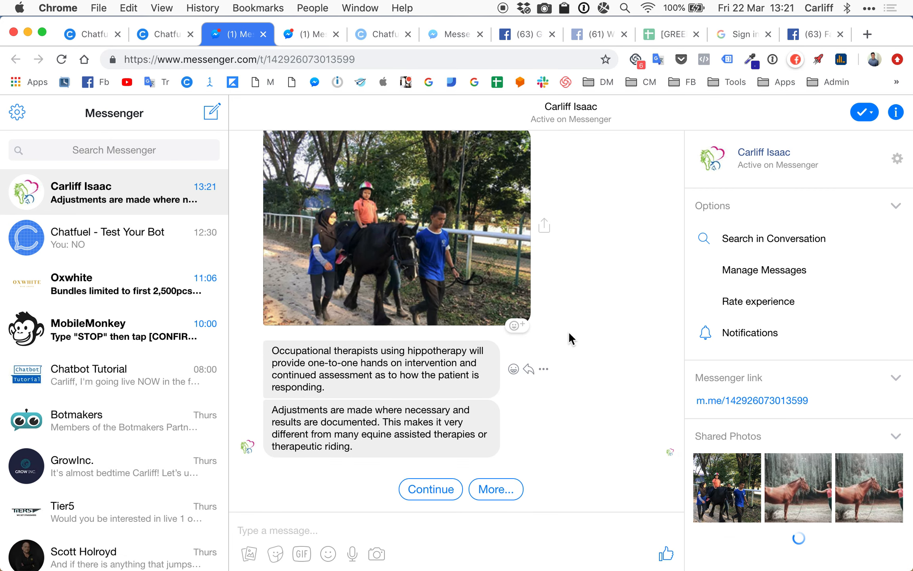
{"action": "left_click", "coordinate": [418, 489]}
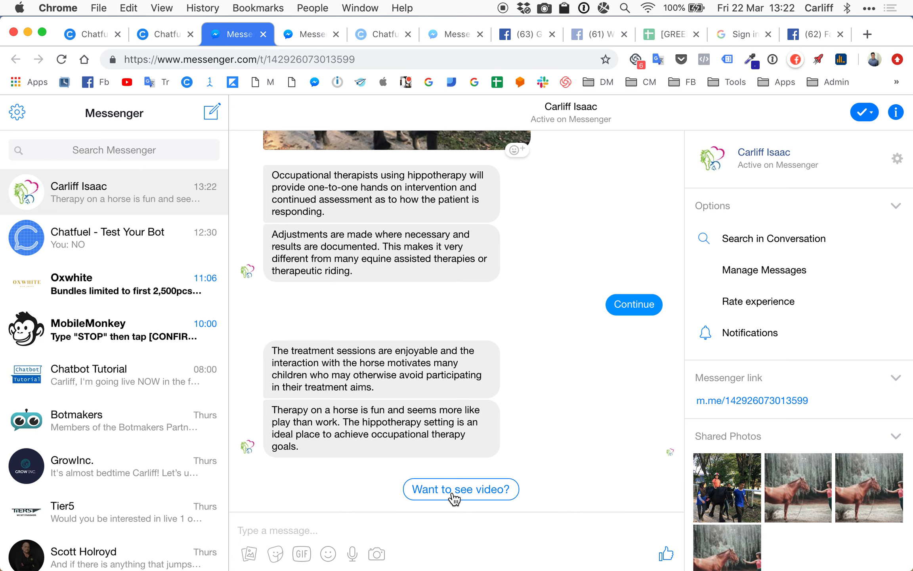
{"action": "left_click", "coordinate": [454, 490]}
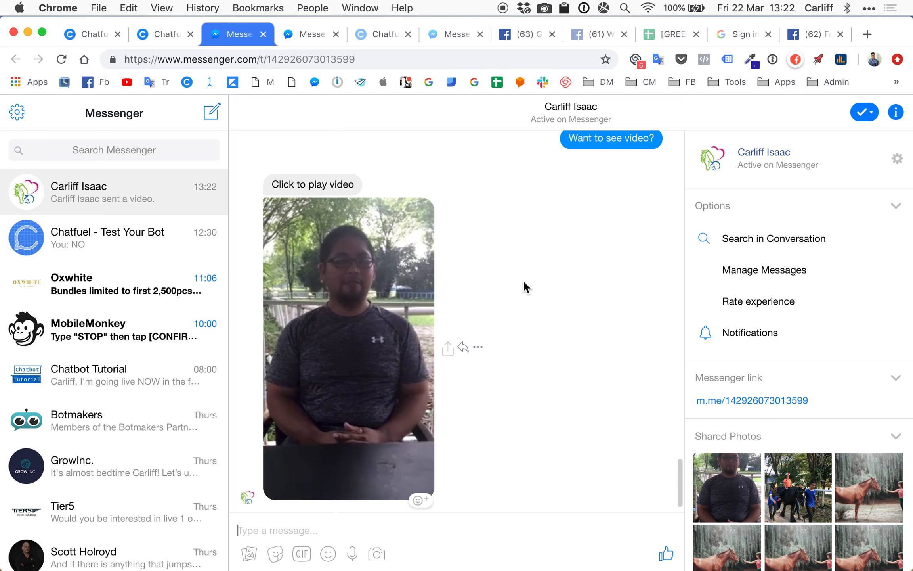
- Look through the Green Apple Hippotherapy page's Facebook inbox and its boosted post on treating autistic children
{"action": "left_click", "coordinate": [162, 36]}
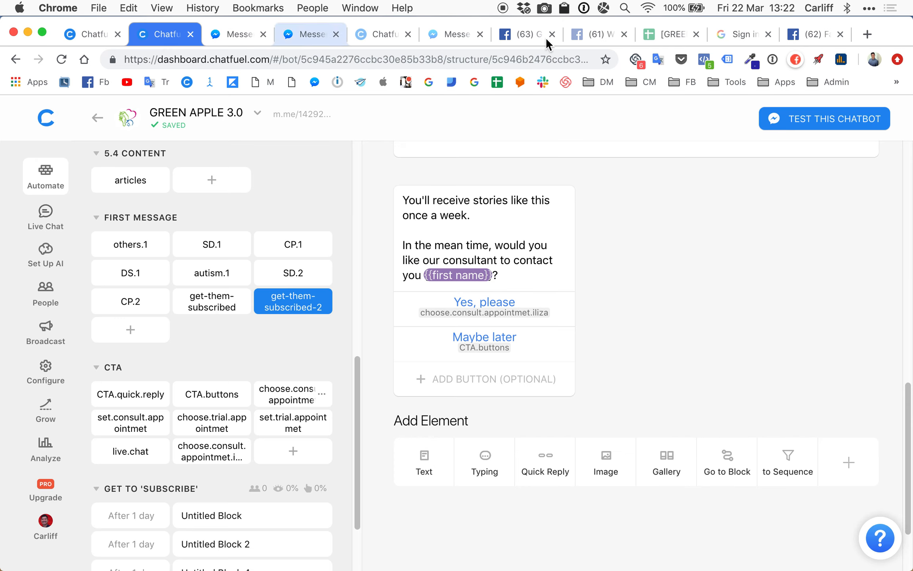
{"action": "left_click", "coordinate": [521, 38]}
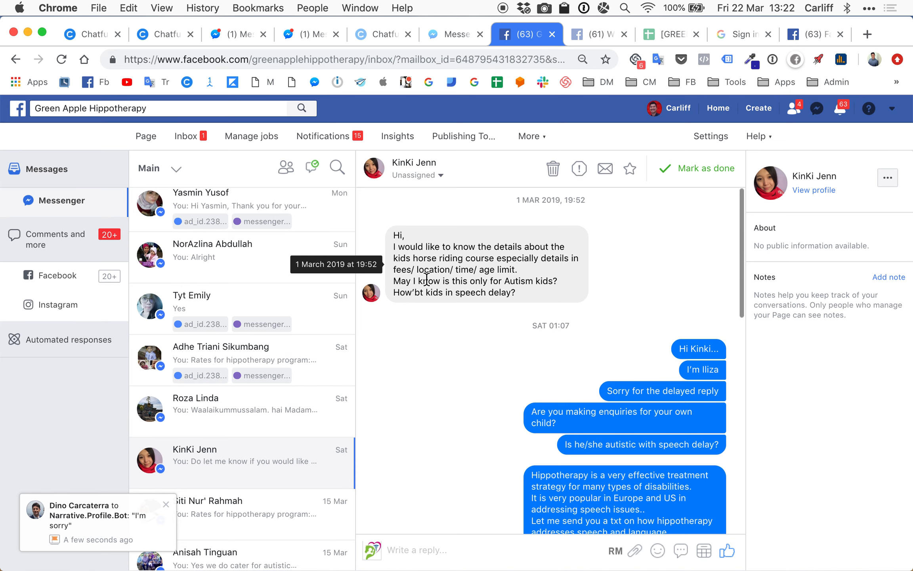
{"action": "left_click", "coordinate": [590, 36]}
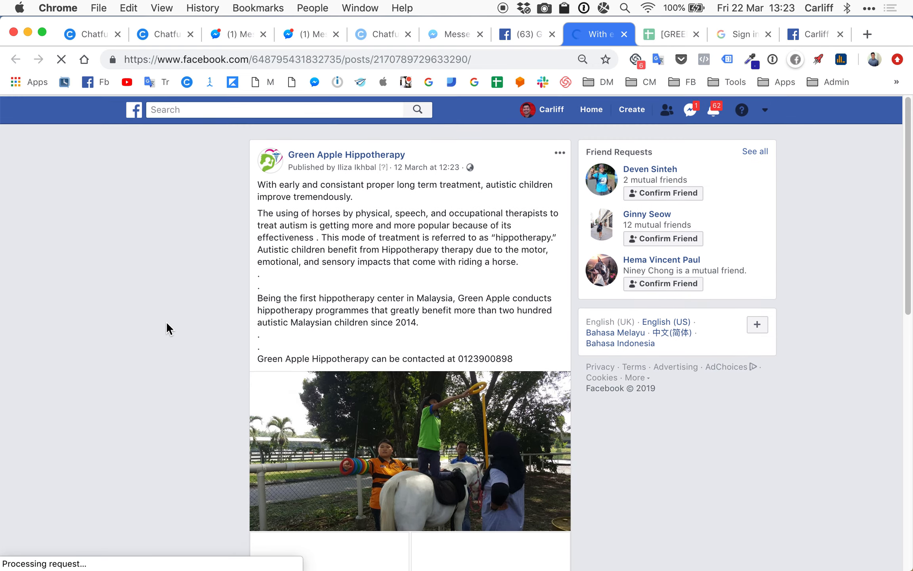
{"action": "scroll", "coordinate": [166, 321], "scroll_direction": "down", "scroll_amount": 5}
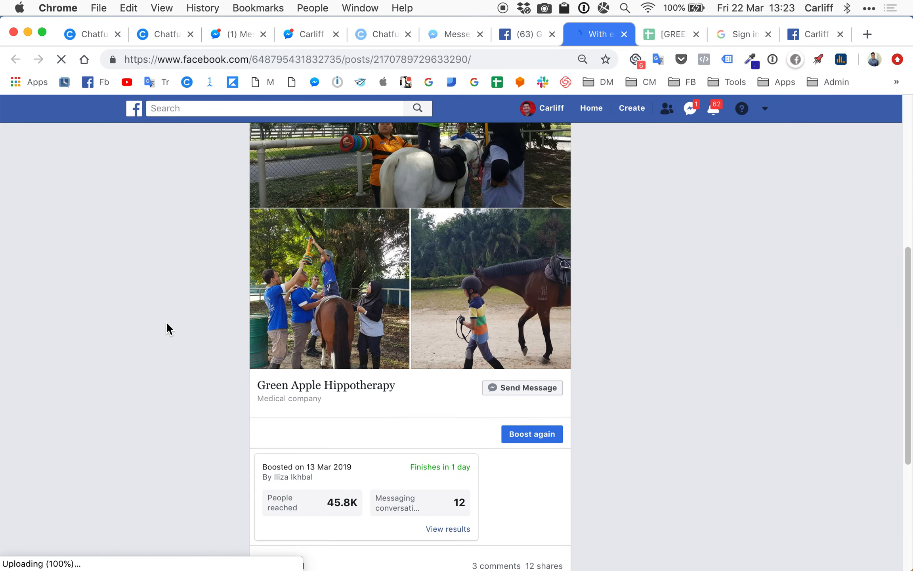
{"action": "scroll", "coordinate": [166, 322], "scroll_direction": "down", "scroll_amount": 5}
{"action": "scroll", "coordinate": [166, 321], "scroll_direction": "up", "scroll_amount": 10}
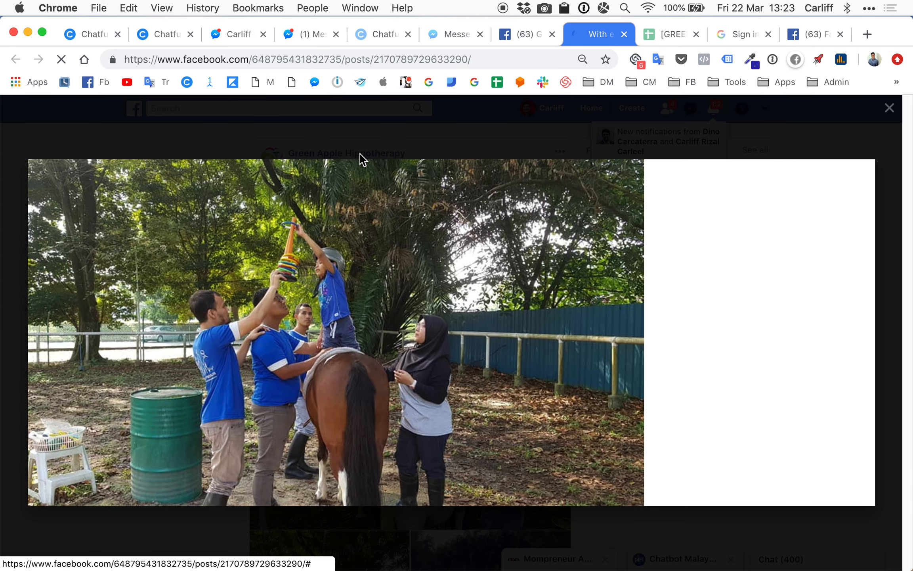
{"action": "left_click", "coordinate": [891, 111]}
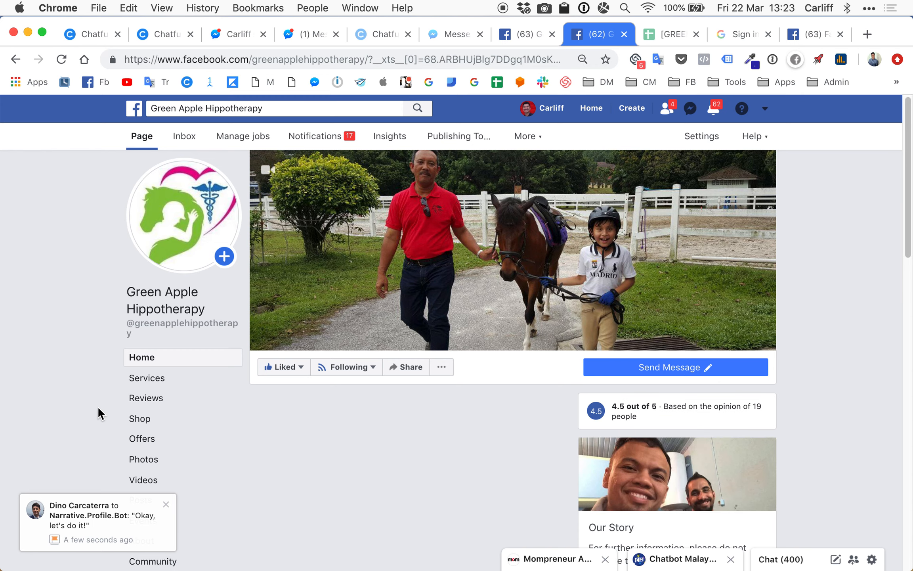
- Open the Sensory Integration Problem in Autism video from the Facebook page's videos and pause it
{"action": "left_click", "coordinate": [143, 481]}
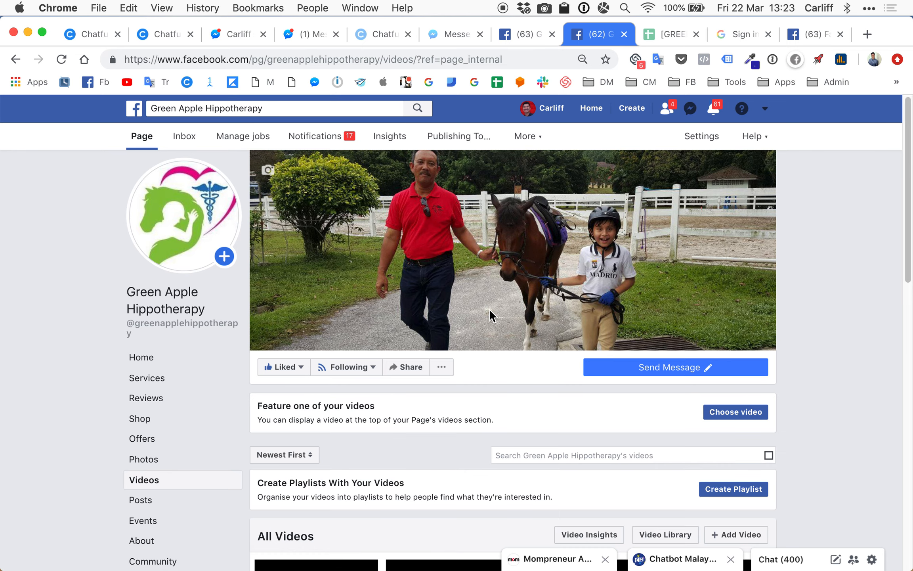
{"action": "scroll", "coordinate": [490, 308], "scroll_direction": "down", "scroll_amount": 8}
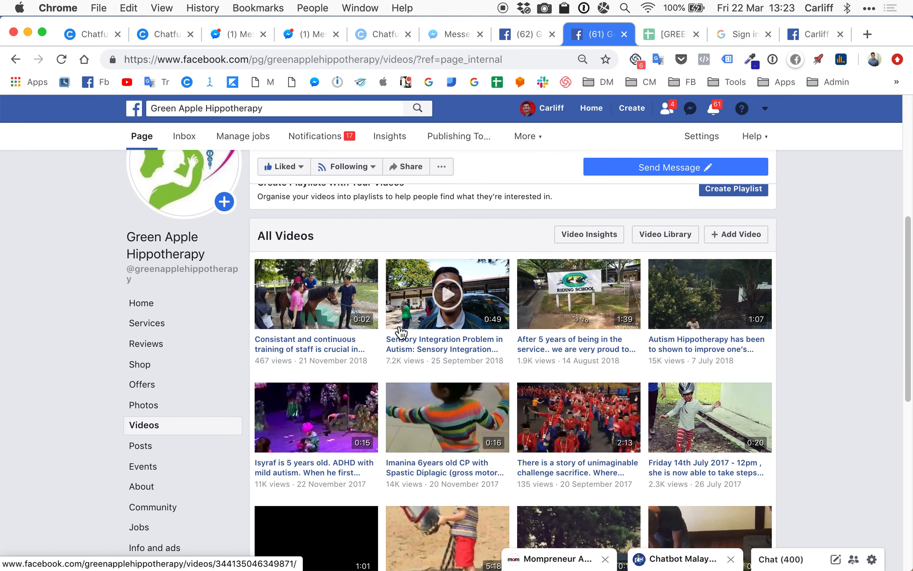
{"action": "left_click", "coordinate": [443, 345]}
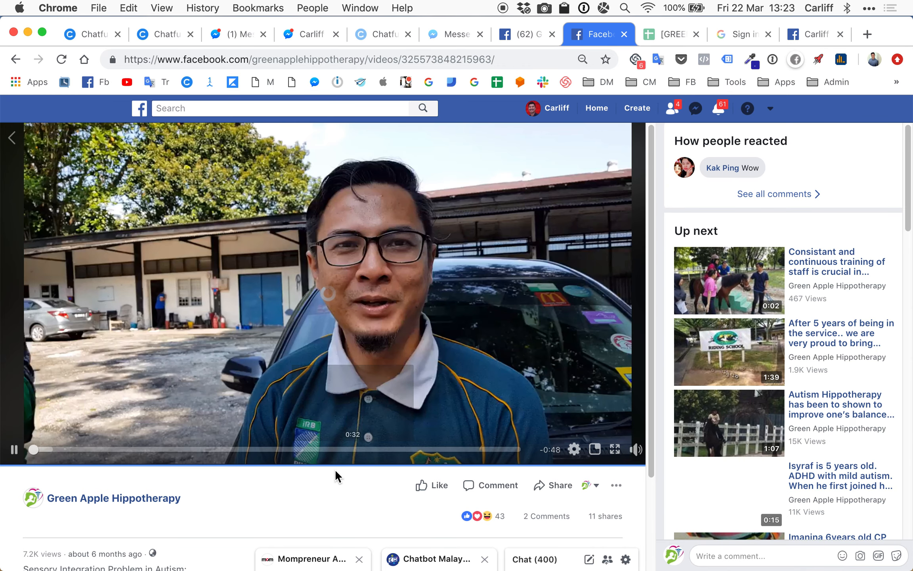
{"action": "scroll", "coordinate": [334, 469], "scroll_direction": "down", "scroll_amount": 3}
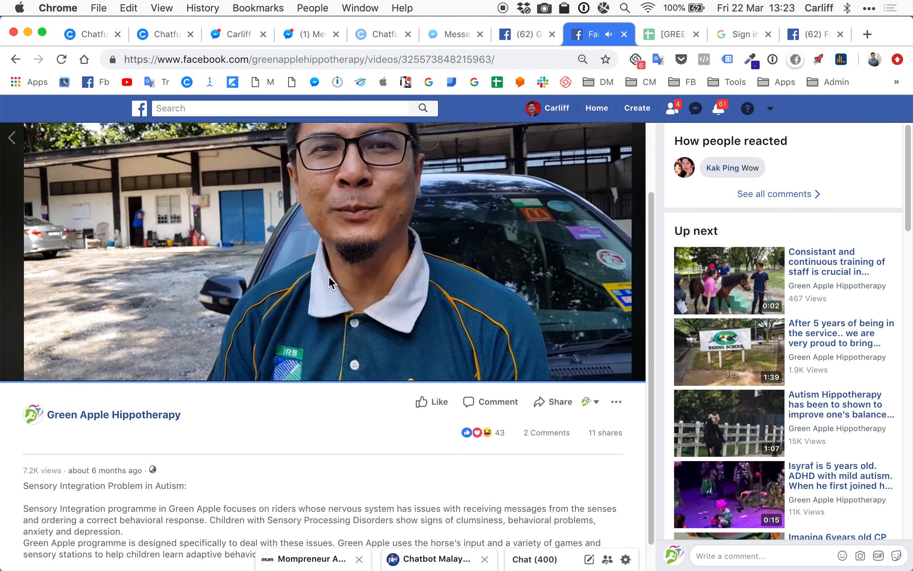
{"action": "left_click", "coordinate": [328, 275]}
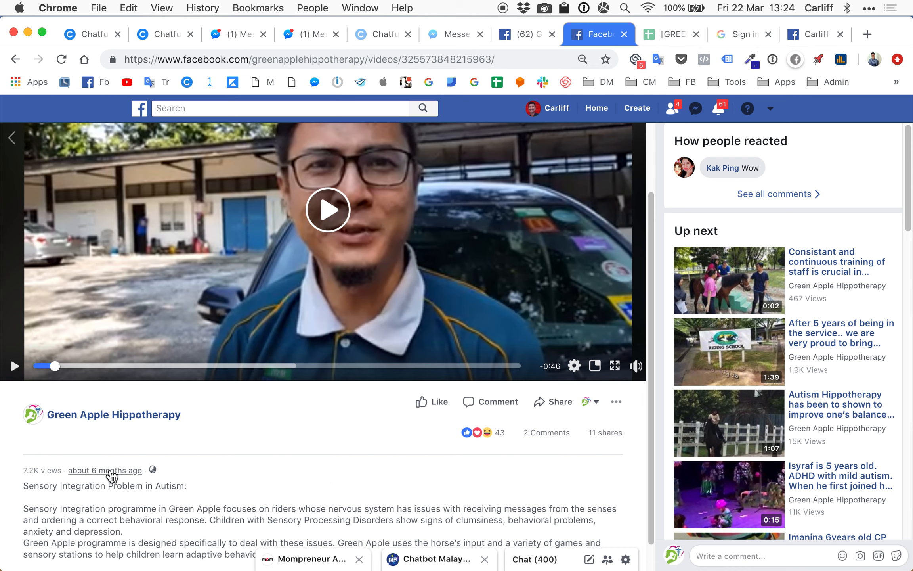
- Copy the web address of the Sensory Integration Problem in Autism video
{"action": "mouse_move", "coordinate": [111, 472]}
{"action": "left_click", "coordinate": [319, 63]}
{"action": "key", "text": "super+c"}
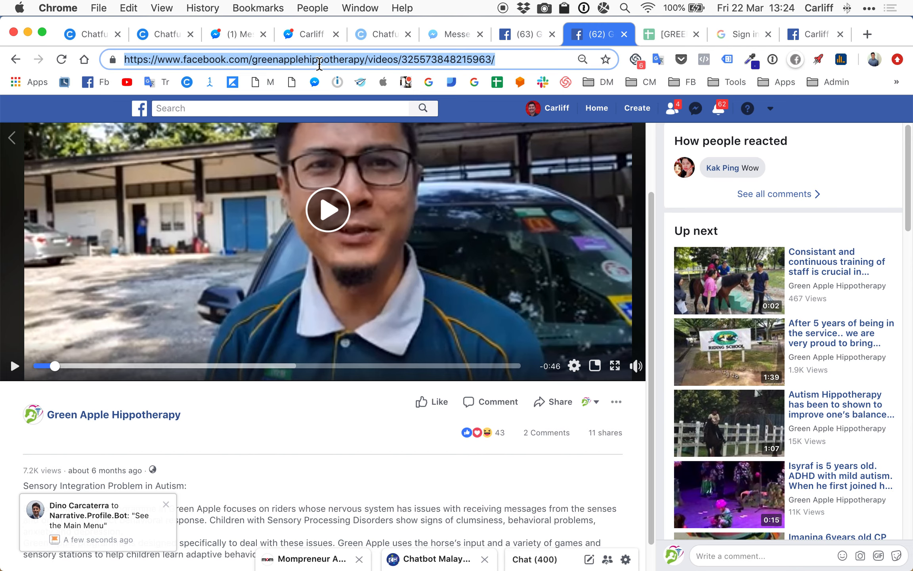
- In Chatfuel's get-them-subscribed-2 block, add a Video card above the "You'll receive stories like this" text and paste the copied Facebook video URL
{"action": "left_click", "coordinate": [158, 34]}
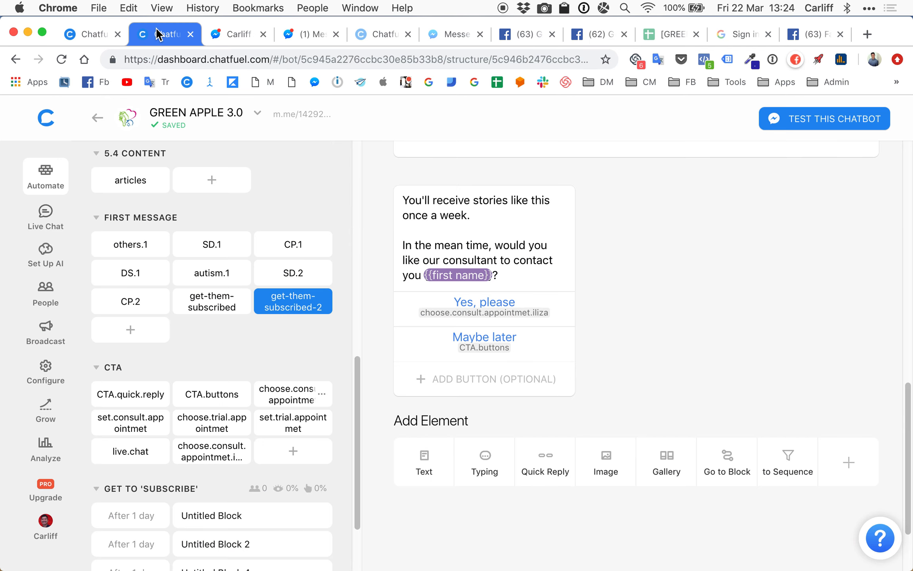
{"action": "scroll", "coordinate": [700, 276], "scroll_direction": "up", "scroll_amount": 3}
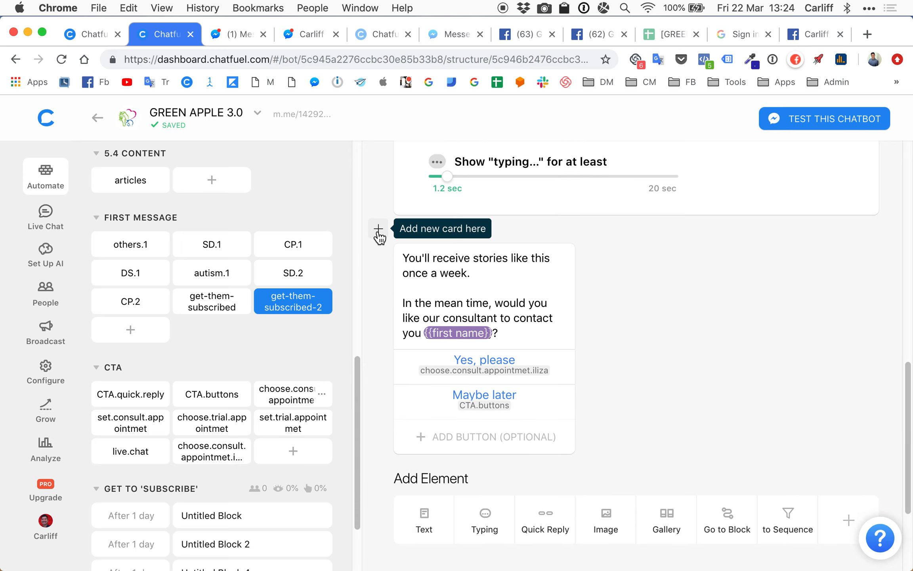
{"action": "left_click", "coordinate": [379, 230]}
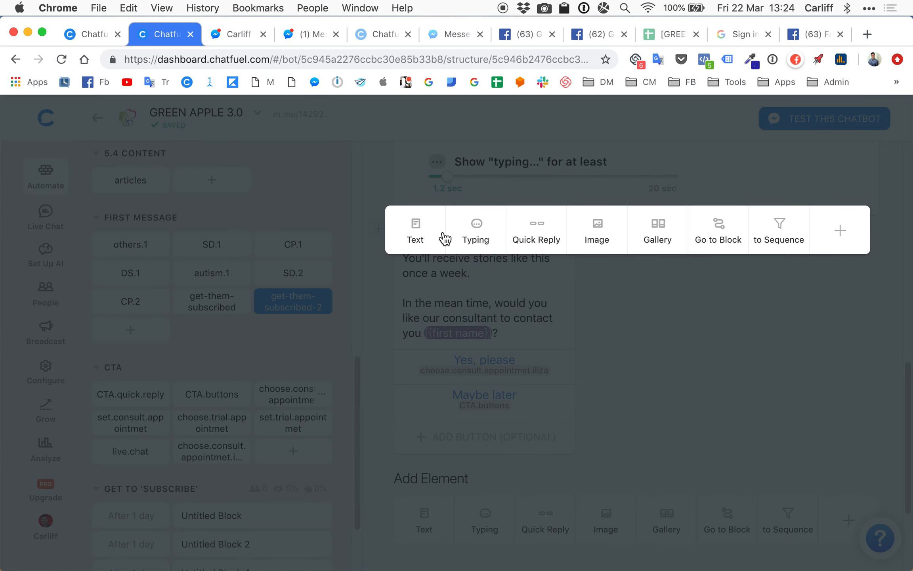
{"action": "left_click", "coordinate": [842, 234]}
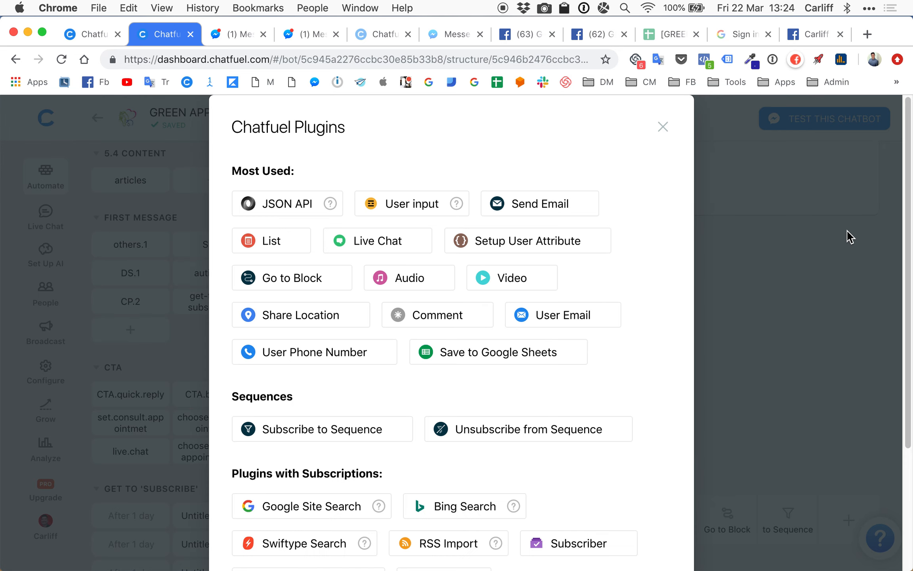
{"action": "left_click", "coordinate": [504, 281]}
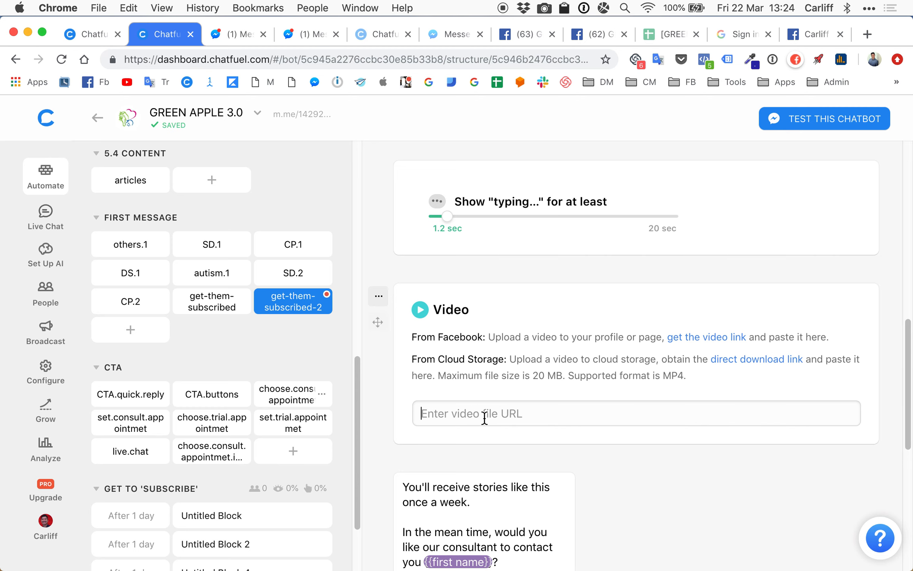
{"action": "key", "text": "super+v"}
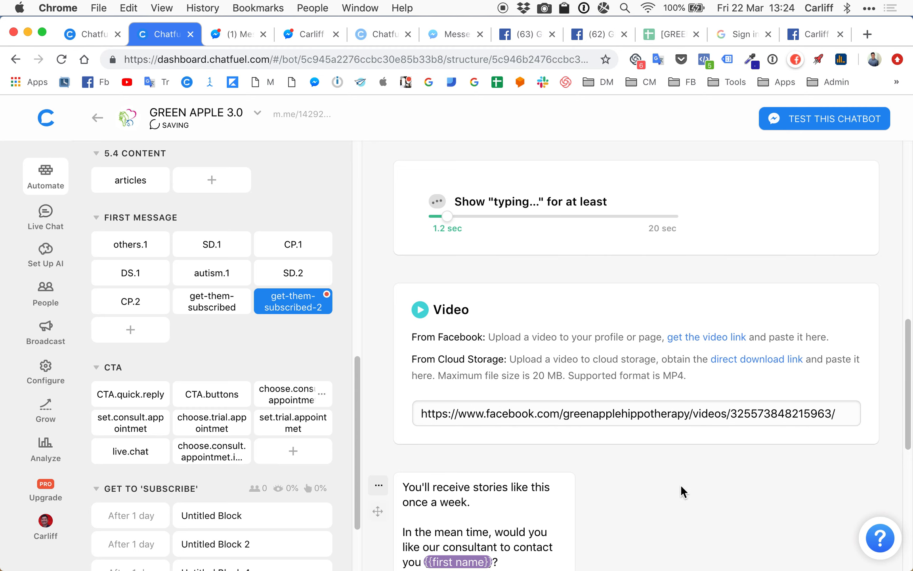
- Enable the block link for get-them-subscribed-2, copy its URL, and open the link to test the block in Messenger
{"action": "scroll", "coordinate": [681, 485], "scroll_direction": "up", "scroll_amount": 9}
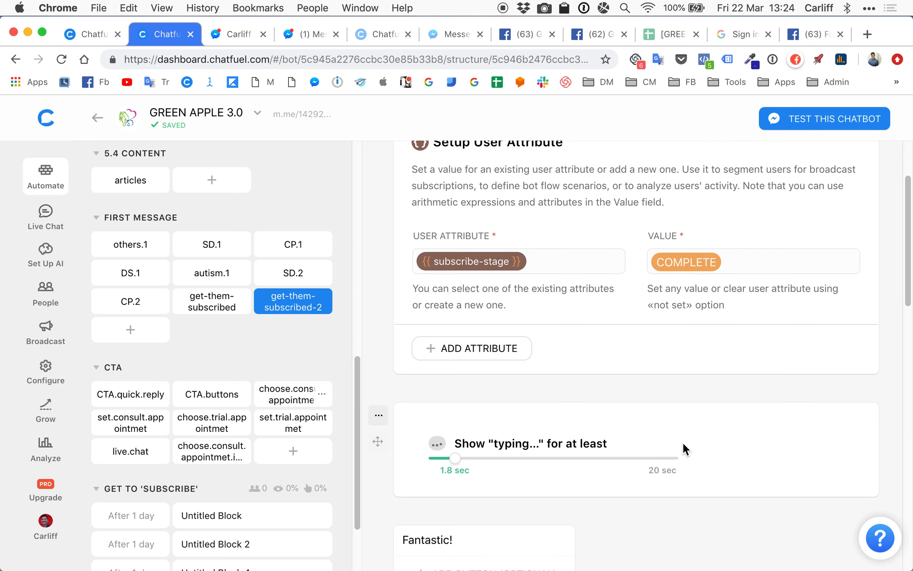
{"action": "scroll", "coordinate": [630, 322], "scroll_direction": "down", "scroll_amount": 3}
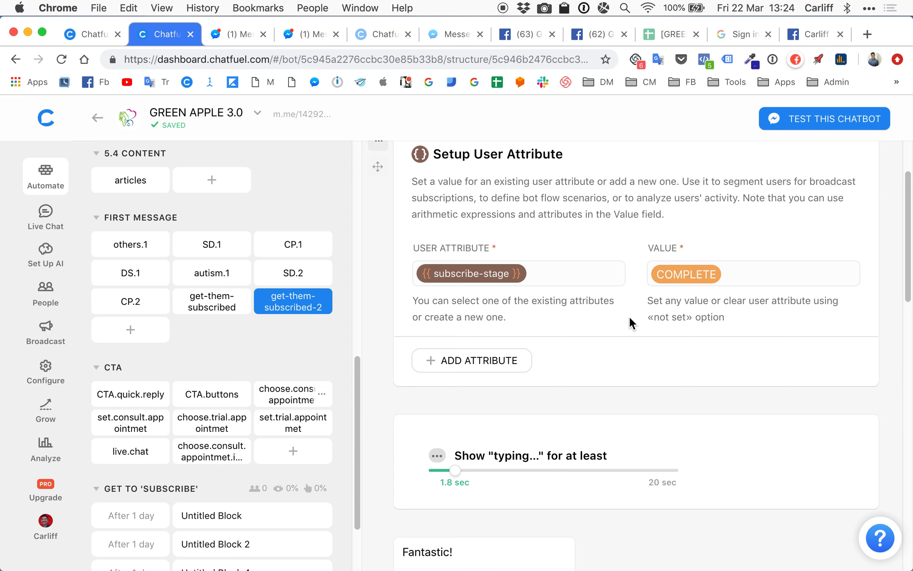
{"action": "scroll", "coordinate": [629, 316], "scroll_direction": "up", "scroll_amount": 3}
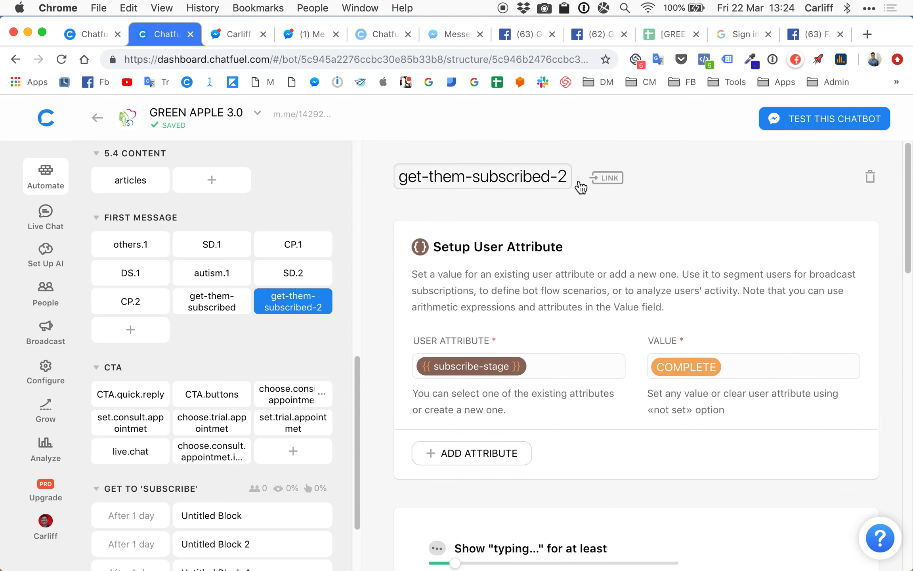
{"action": "left_click", "coordinate": [607, 181]}
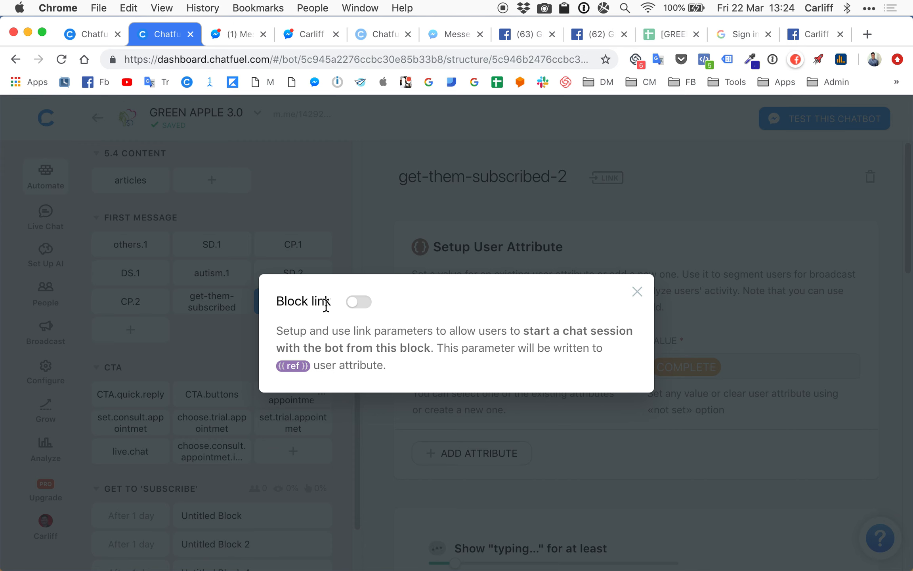
{"action": "left_click", "coordinate": [359, 302]}
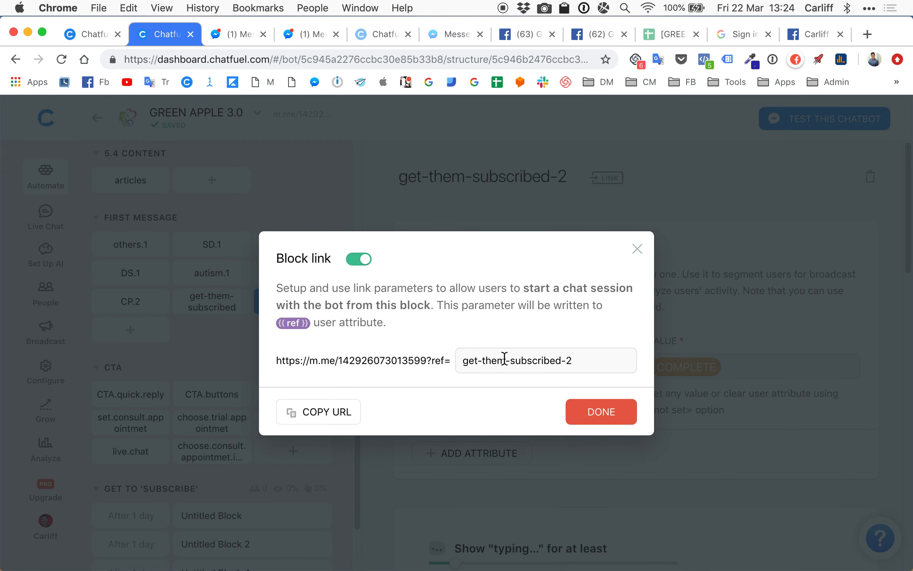
{"action": "left_click", "coordinate": [333, 421]}
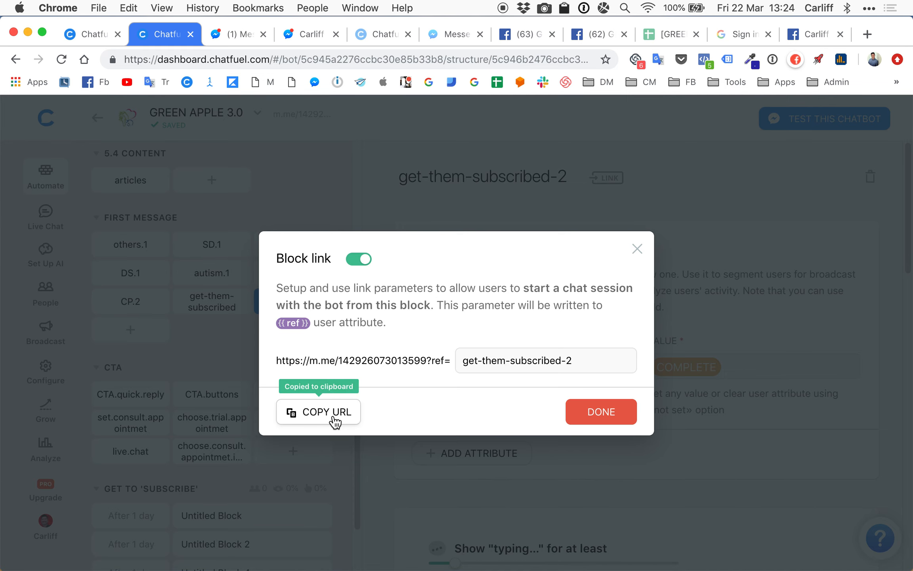
{"action": "left_click", "coordinate": [593, 413]}
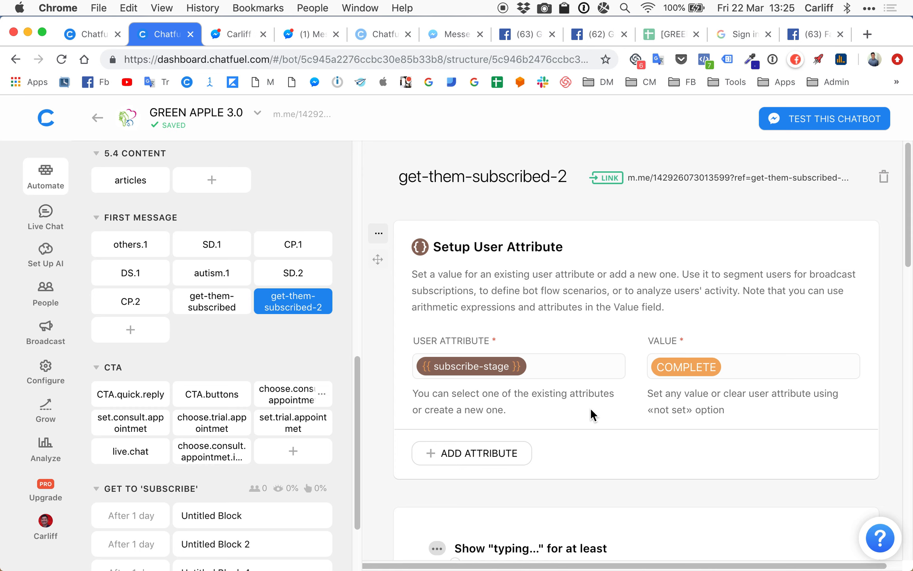
{"action": "left_click", "coordinate": [693, 183]}
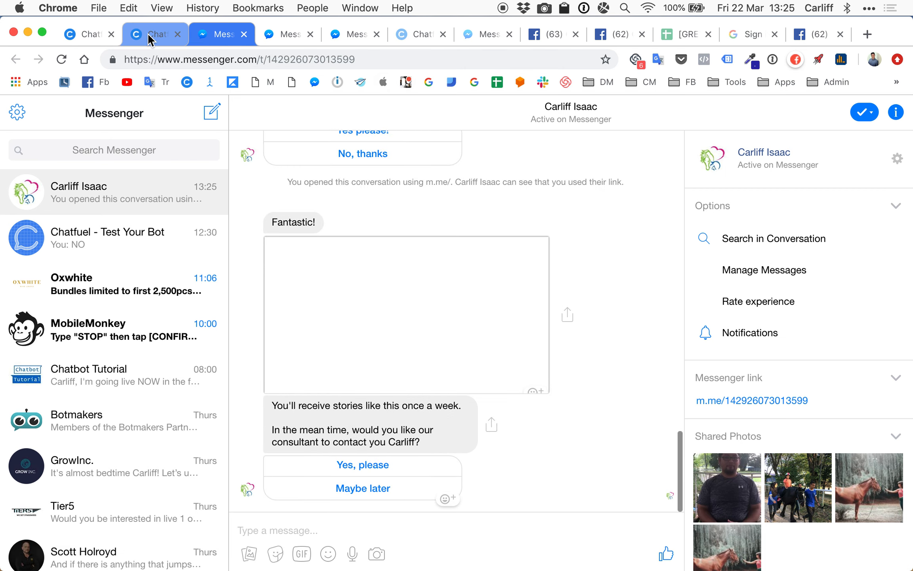
- Compare the Video card in Chatfuel's get-them-subscribed-2 block with the video delivered in the Messenger conversation
{"action": "left_click", "coordinate": [148, 32]}
{"action": "scroll", "coordinate": [522, 262], "scroll_direction": "down", "scroll_amount": 5}
{"action": "scroll", "coordinate": [523, 262], "scroll_direction": "down", "scroll_amount": 6}
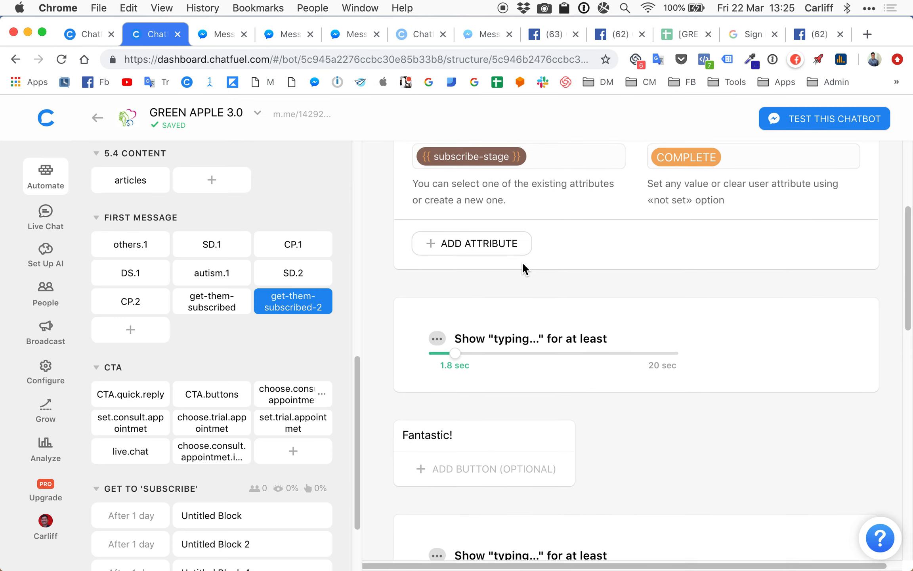
{"action": "scroll", "coordinate": [460, 414], "scroll_direction": "down", "scroll_amount": 7}
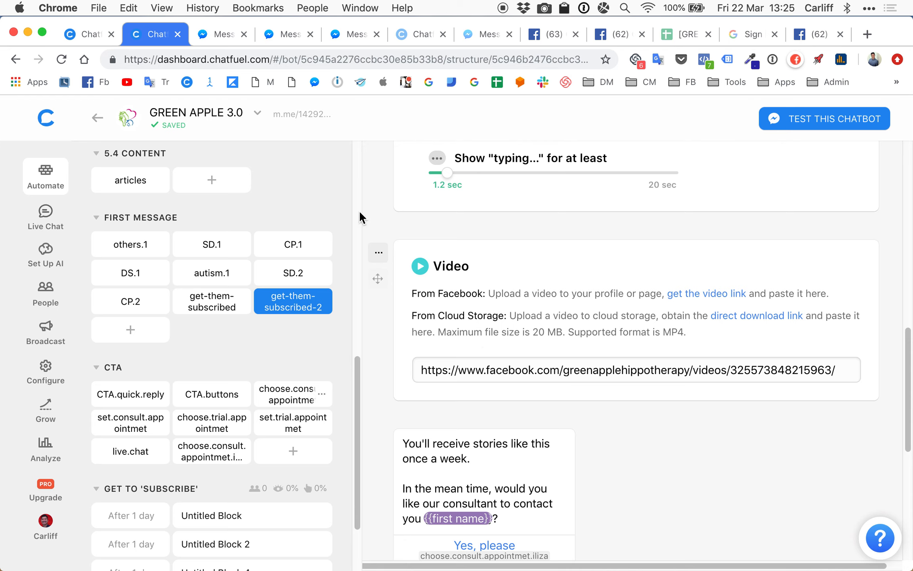
{"action": "left_click", "coordinate": [217, 36]}
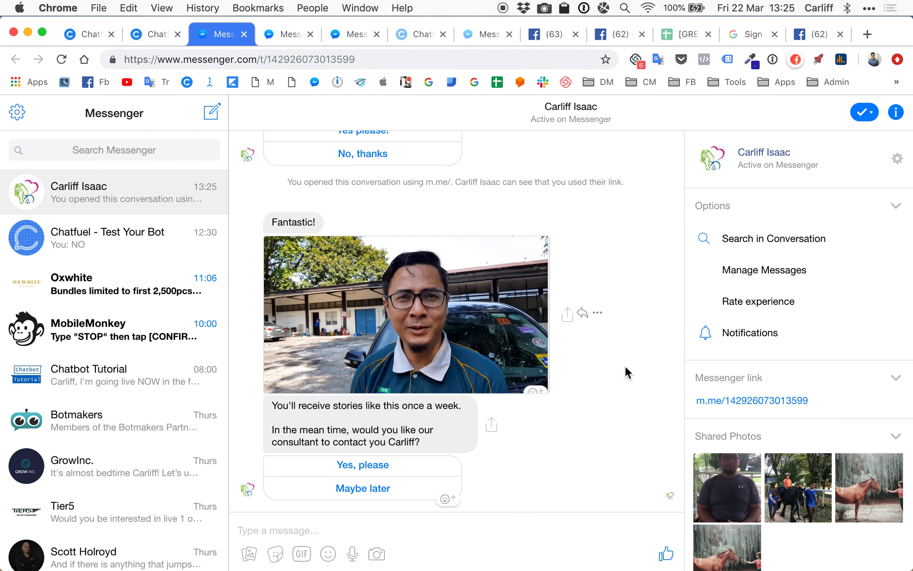
{"action": "key", "text": "ctrl+shift+Tab"}
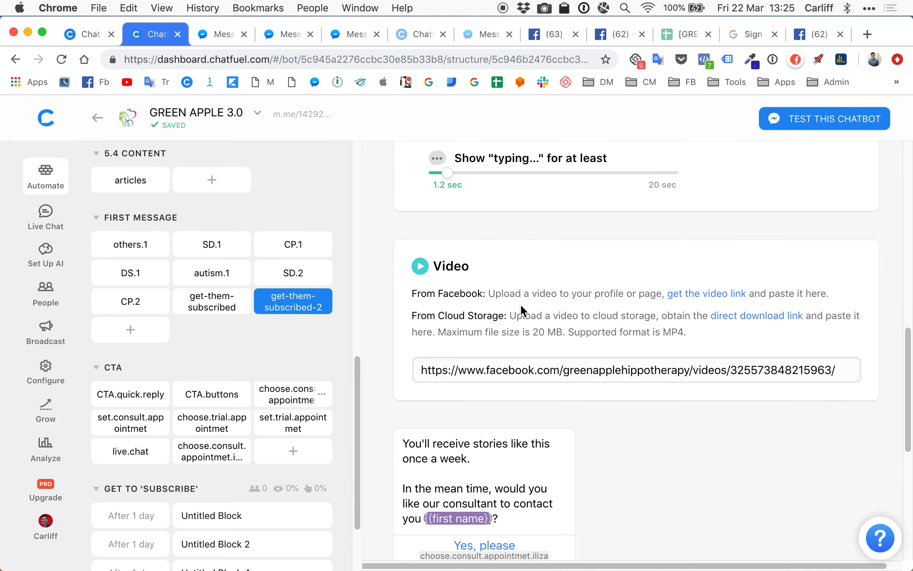
- Delete the Video card above the "You'll receive stories like this once a week" text in the get-them-subscribed-2 block
{"action": "left_click", "coordinate": [379, 252]}
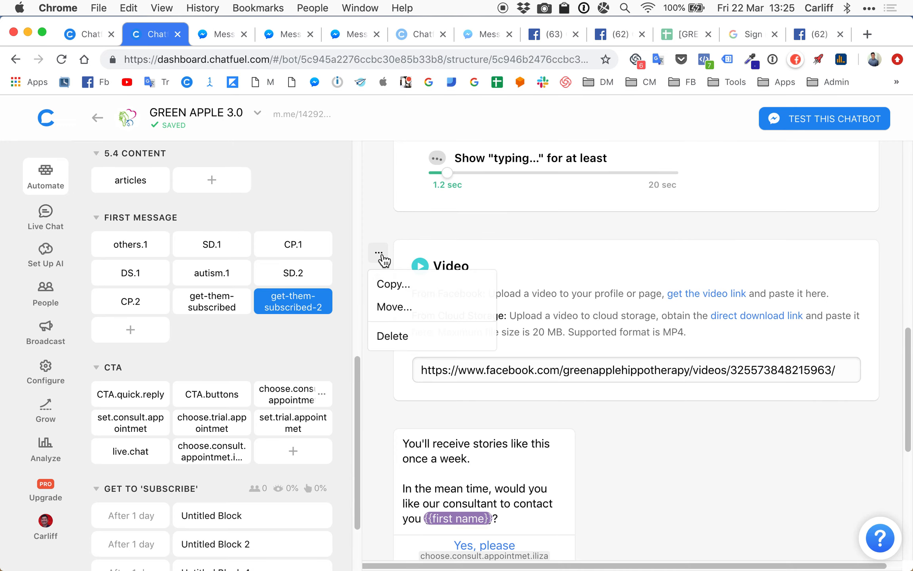
{"action": "left_click", "coordinate": [391, 335]}
{"action": "left_click", "coordinate": [547, 380]}
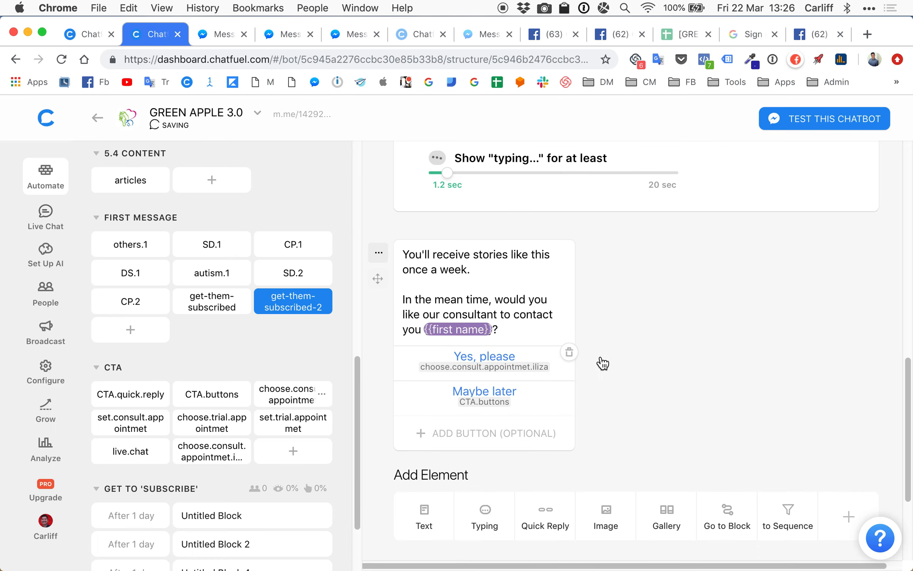
{"action": "scroll", "coordinate": [695, 329], "scroll_direction": "up", "scroll_amount": 3}
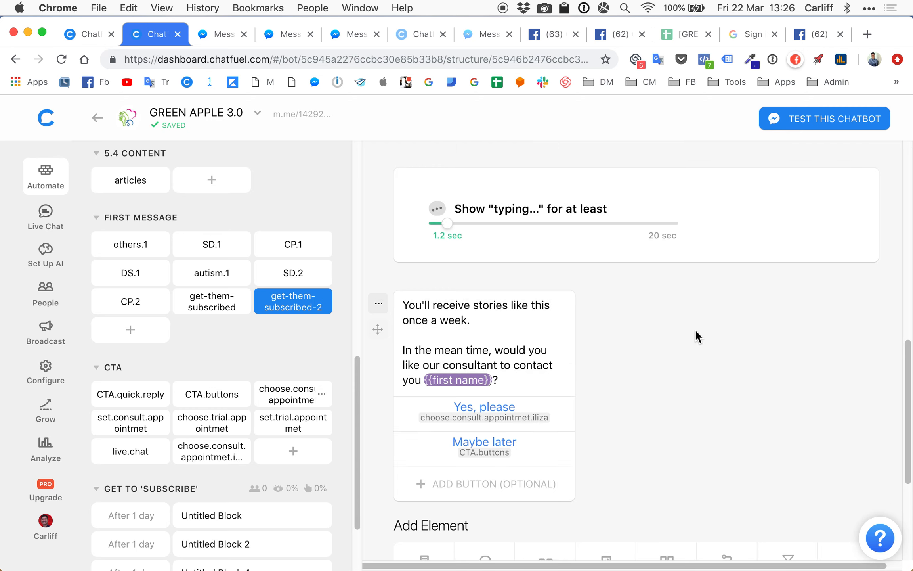
{"action": "scroll", "coordinate": [694, 329], "scroll_direction": "up", "scroll_amount": 15}
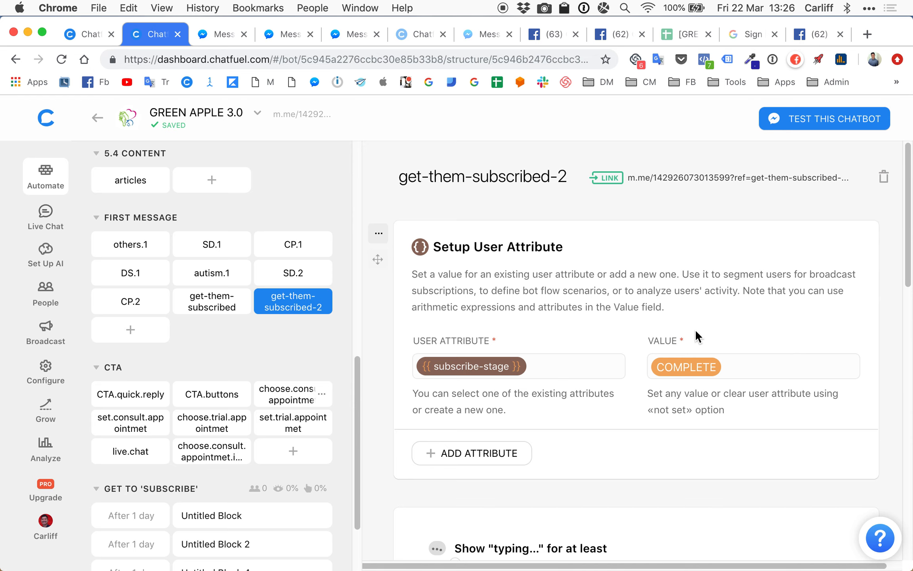
- Review the Subscribe stage of the Value Journey Worksheet in Keynote and return to the Chatfuel dashboard in Chrome
{"action": "left_click", "coordinate": [217, 40]}
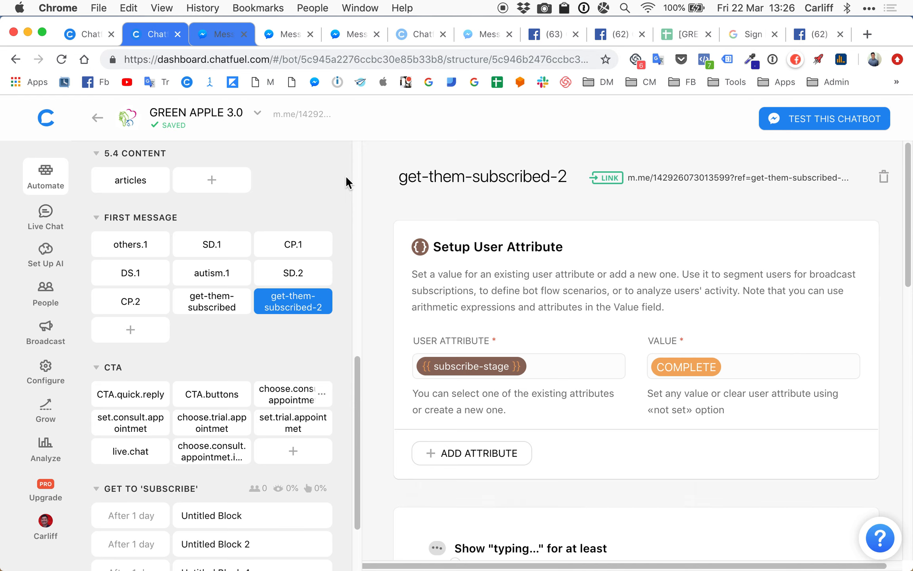
{"action": "left_click", "coordinate": [141, 34]}
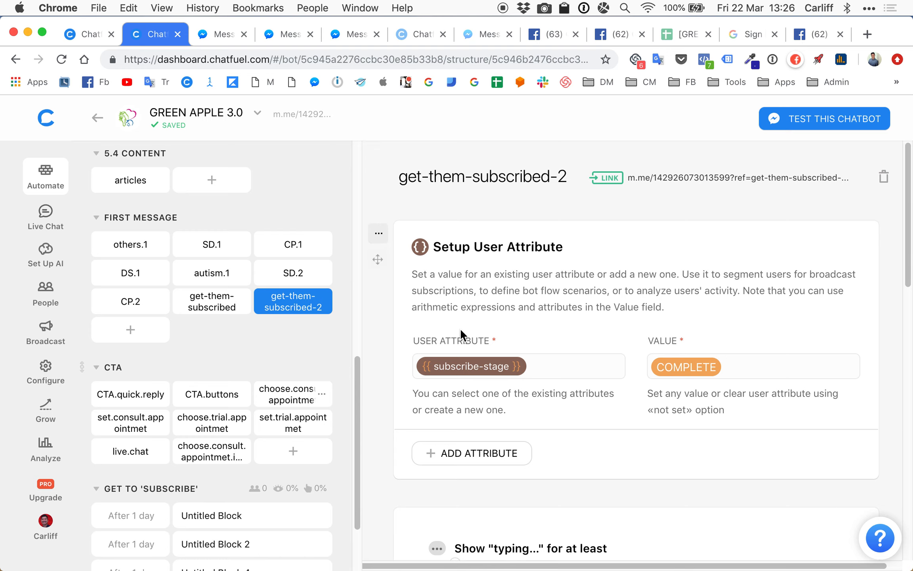
{"action": "key", "text": "ctrl+Up"}
{"action": "left_click", "coordinate": [247, 35]}
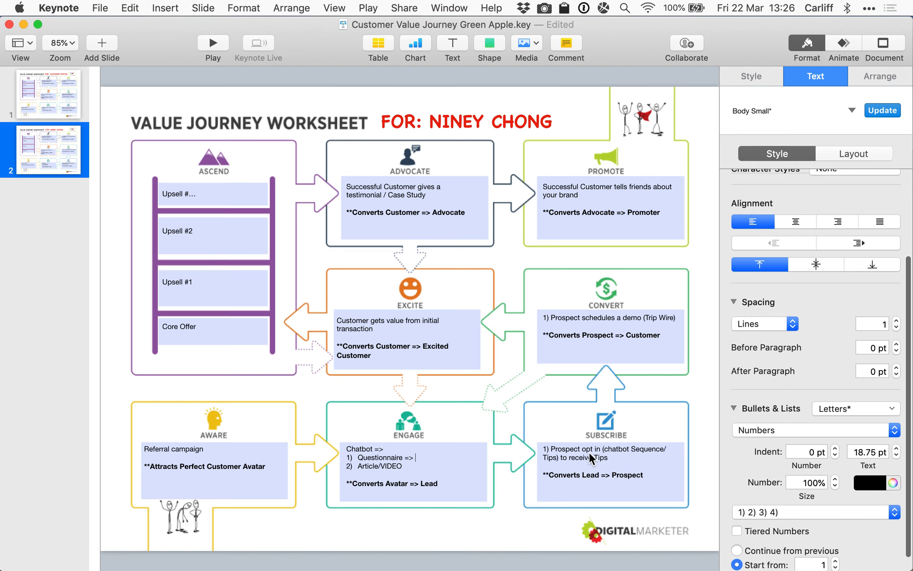
{"action": "key", "text": "ctrl+Up"}
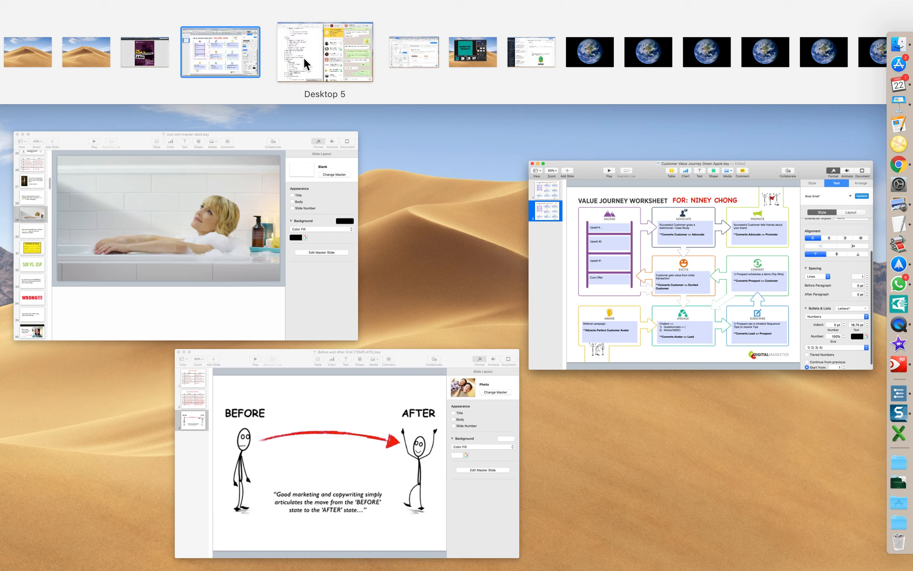
{"action": "left_click", "coordinate": [351, 59]}
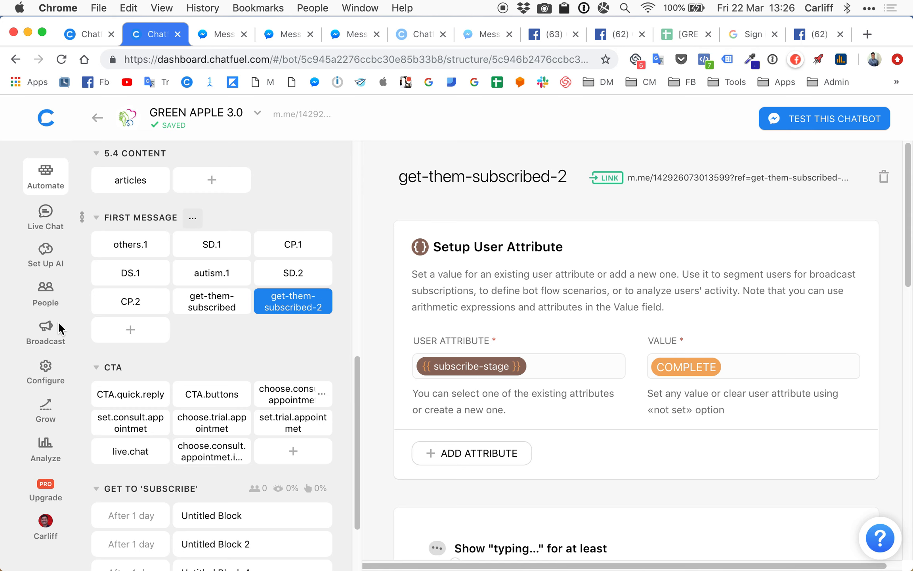
- Add a new trigger broadcast in Chatfuel and switch to the Value Journey Worksheet in Keynote
{"action": "left_click", "coordinate": [48, 331]}
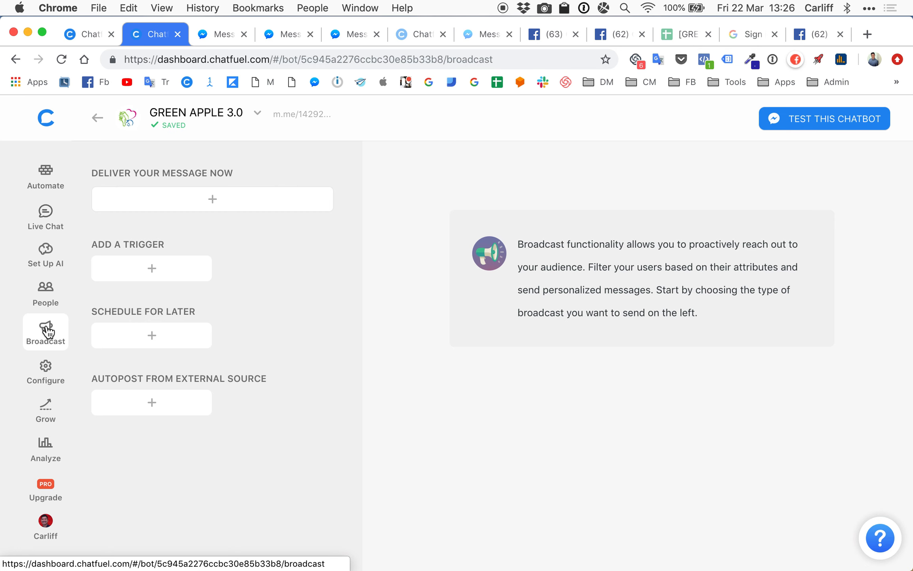
{"action": "left_click", "coordinate": [163, 273]}
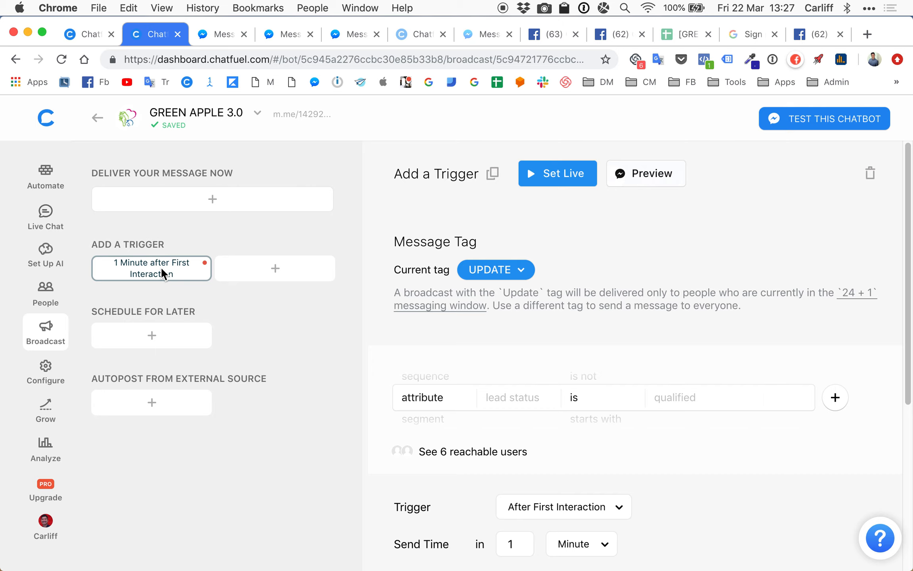
{"action": "key", "text": "ctrl+Up"}
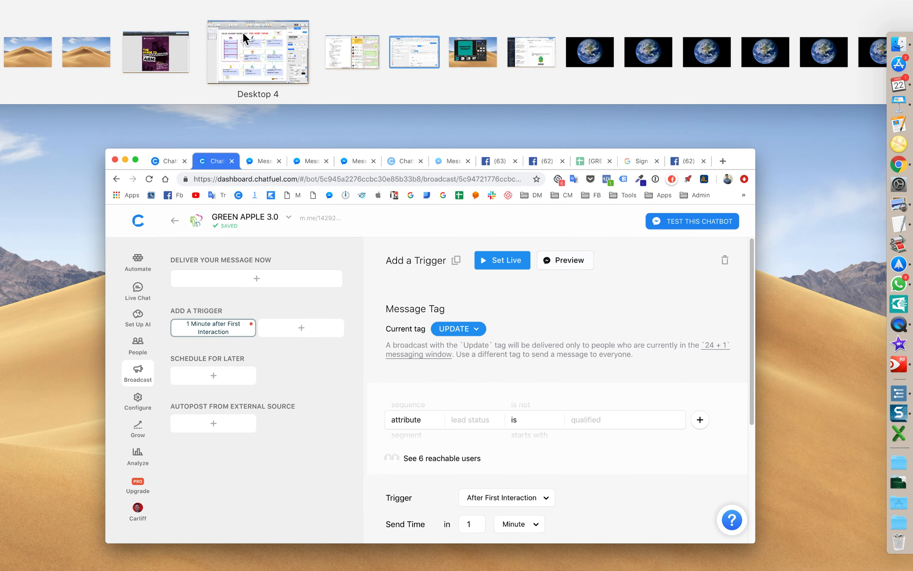
{"action": "left_click", "coordinate": [242, 36]}
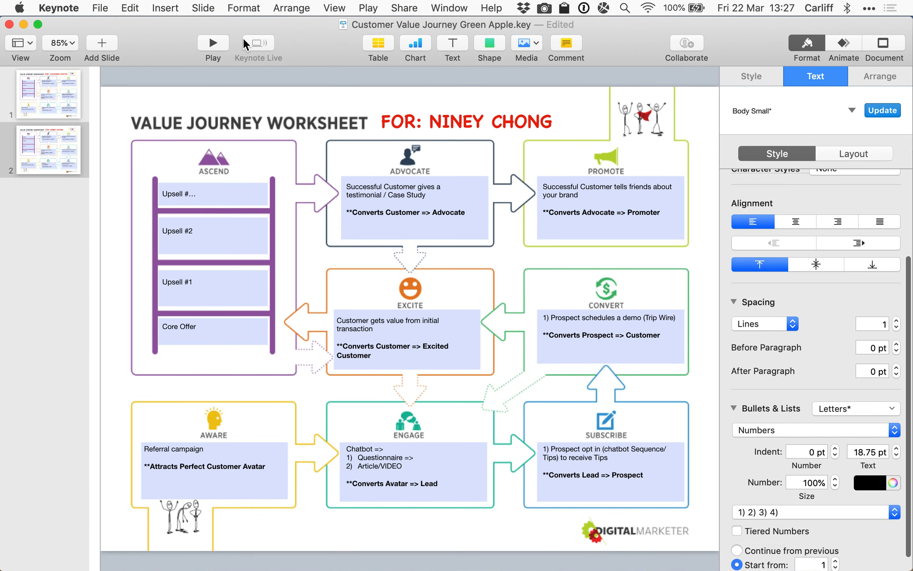
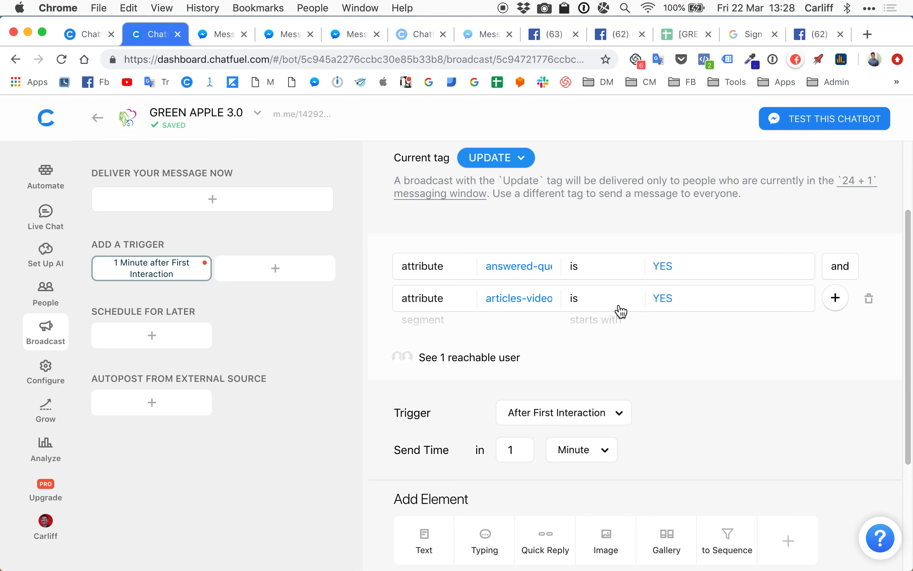
- Examine the new trigger broadcast's message tag, two attribute filters, trigger type and send time in Chatfuel
{"action": "scroll", "coordinate": [620, 311], "scroll_direction": "up", "scroll_amount": 4}
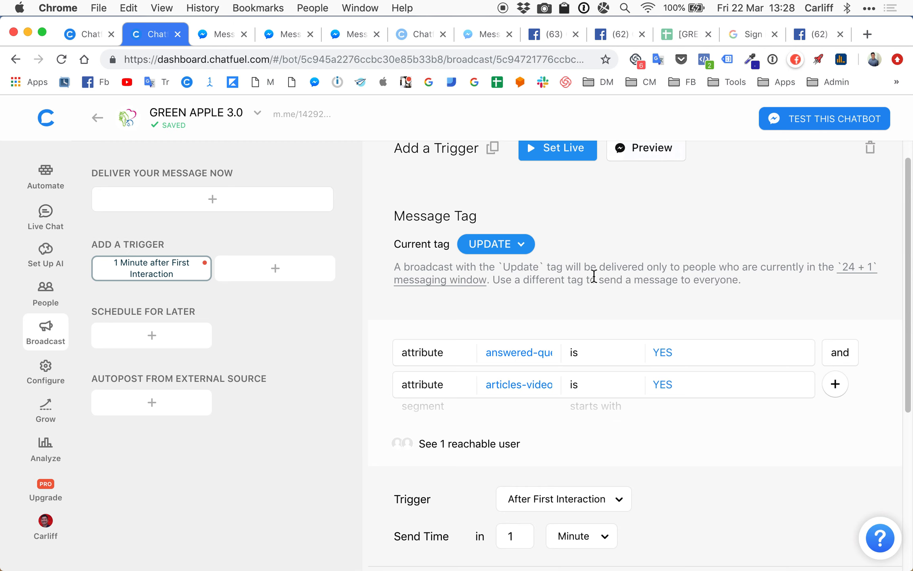
{"action": "scroll", "coordinate": [595, 280], "scroll_direction": "up", "scroll_amount": 1}
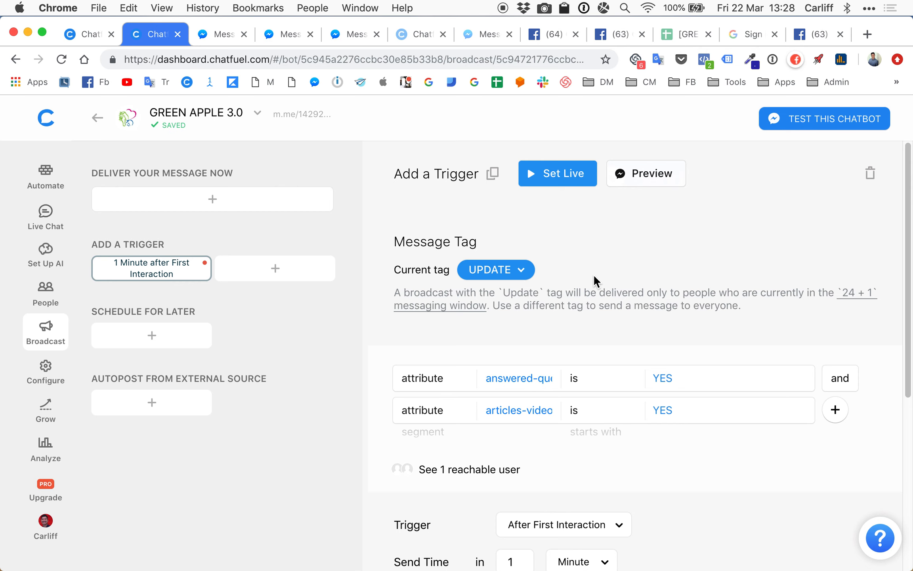
{"action": "scroll", "coordinate": [594, 274], "scroll_direction": "down", "scroll_amount": 1}
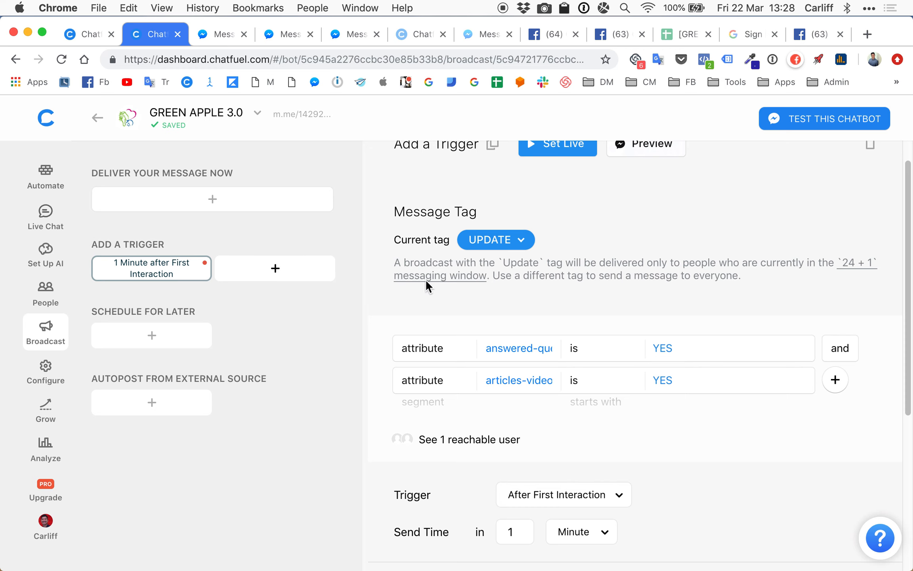
{"action": "scroll", "coordinate": [536, 286], "scroll_direction": "down", "scroll_amount": 2}
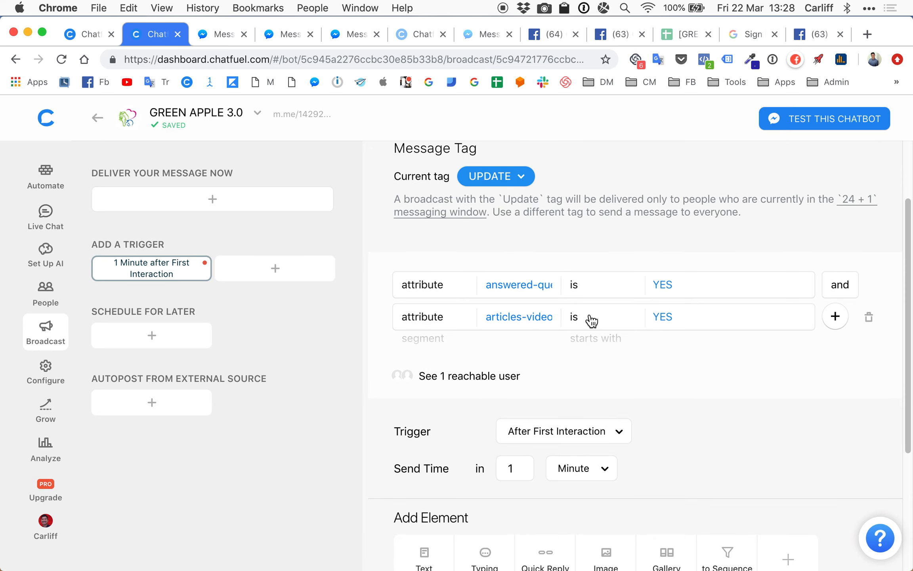
{"action": "scroll", "coordinate": [599, 317], "scroll_direction": "down", "scroll_amount": 2}
{"action": "scroll", "coordinate": [749, 347], "scroll_direction": "up", "scroll_amount": 5}
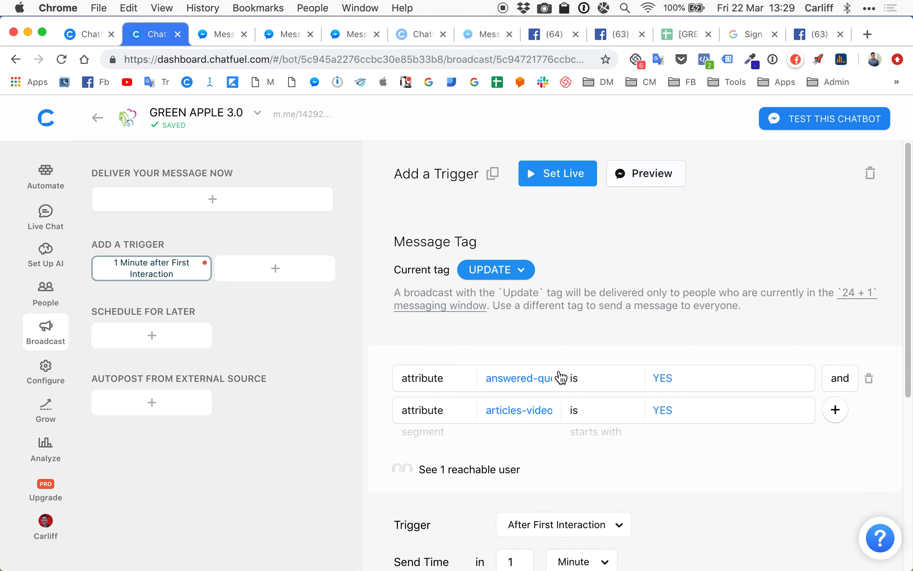
{"action": "scroll", "coordinate": [561, 377], "scroll_direction": "down", "scroll_amount": 4}
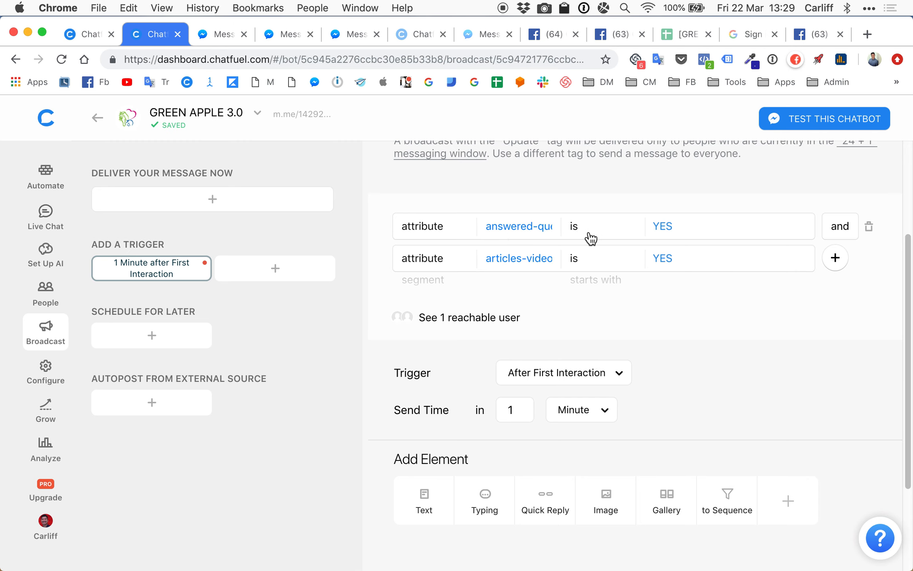
{"action": "scroll", "coordinate": [683, 368], "scroll_direction": "up", "scroll_amount": 1}
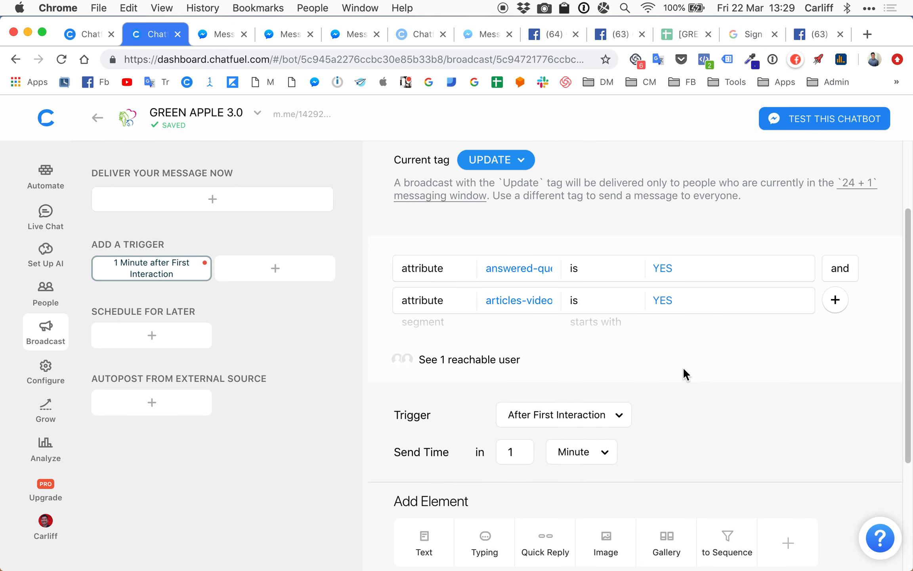
{"action": "scroll", "coordinate": [539, 341], "scroll_direction": "down", "scroll_amount": 1}
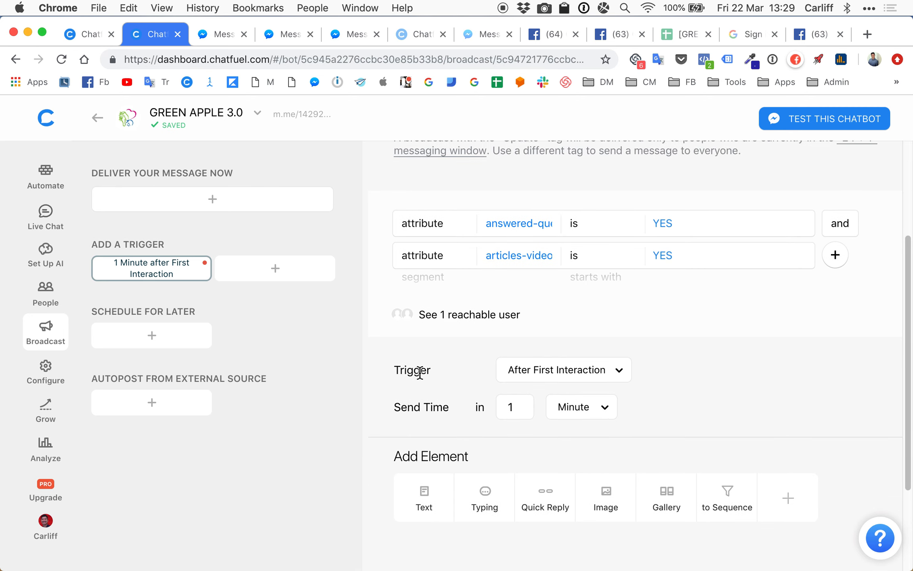
- Set the broadcast's trigger type to After User Attribute is Set
{"action": "left_click", "coordinate": [615, 369]}
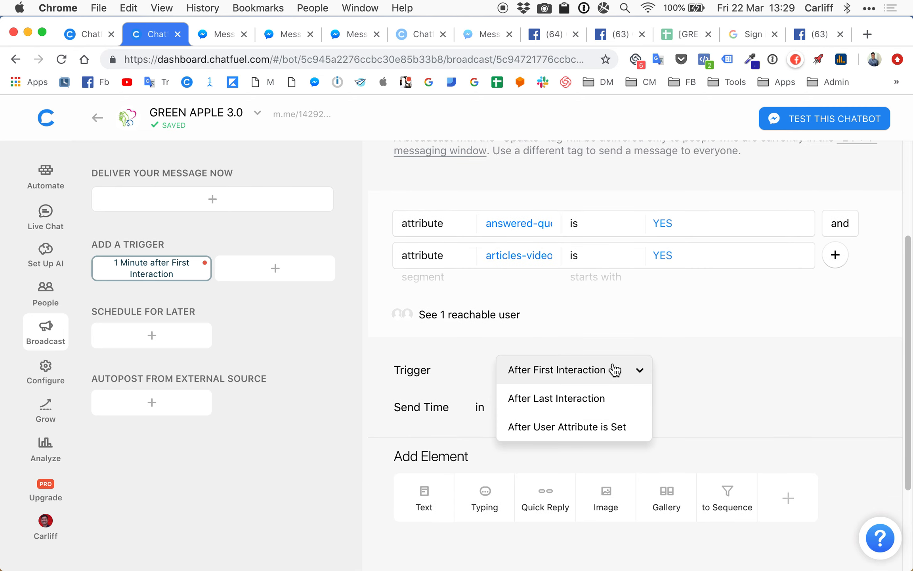
{"action": "scroll", "coordinate": [610, 385], "scroll_direction": "down", "scroll_amount": 1}
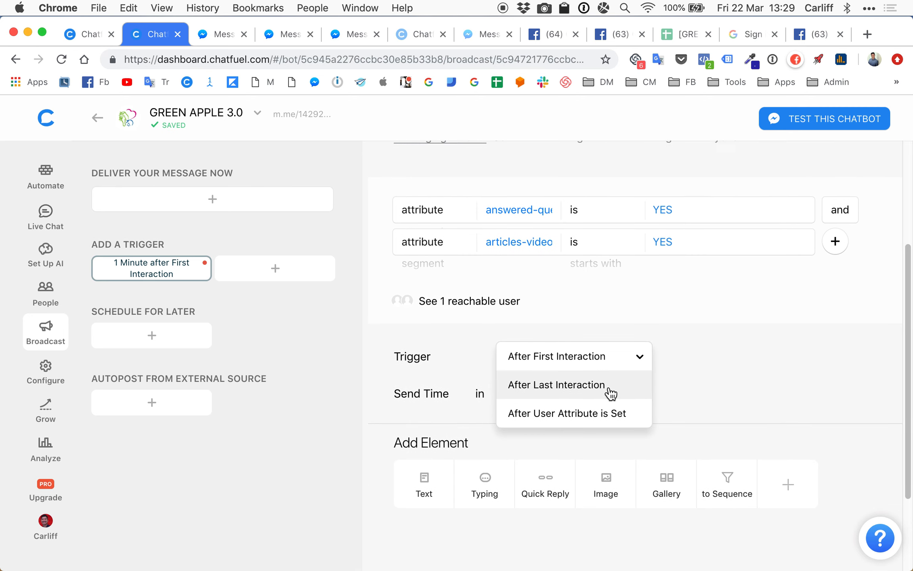
{"action": "left_click", "coordinate": [580, 412]}
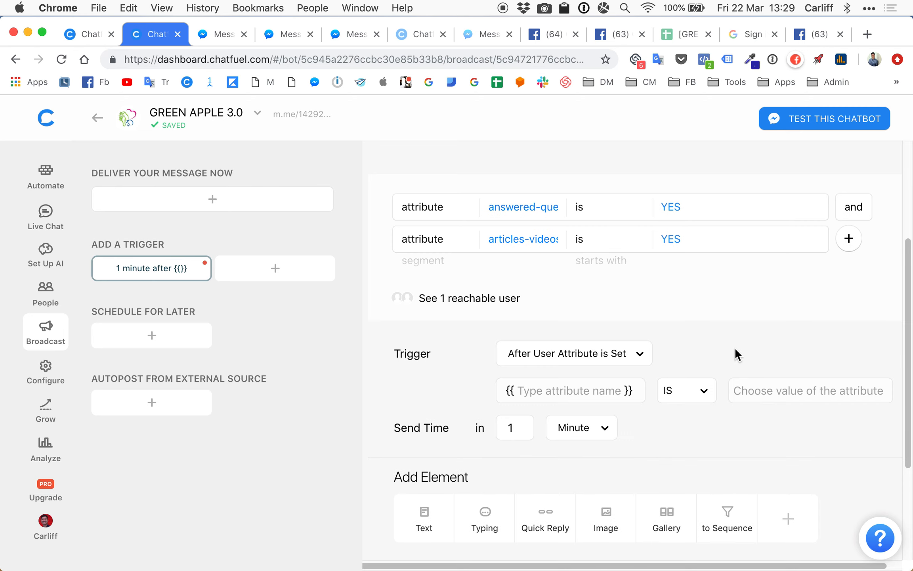
- Delete both attribute filter conditions, the answered-questionnaire and articles-videos ones, from the trigger broadcast
{"action": "scroll", "coordinate": [734, 348], "scroll_direction": "up", "scroll_amount": 4}
{"action": "scroll", "coordinate": [735, 349], "scroll_direction": "down", "scroll_amount": 2}
{"action": "scroll", "coordinate": [735, 349], "scroll_direction": "up", "scroll_amount": 3}
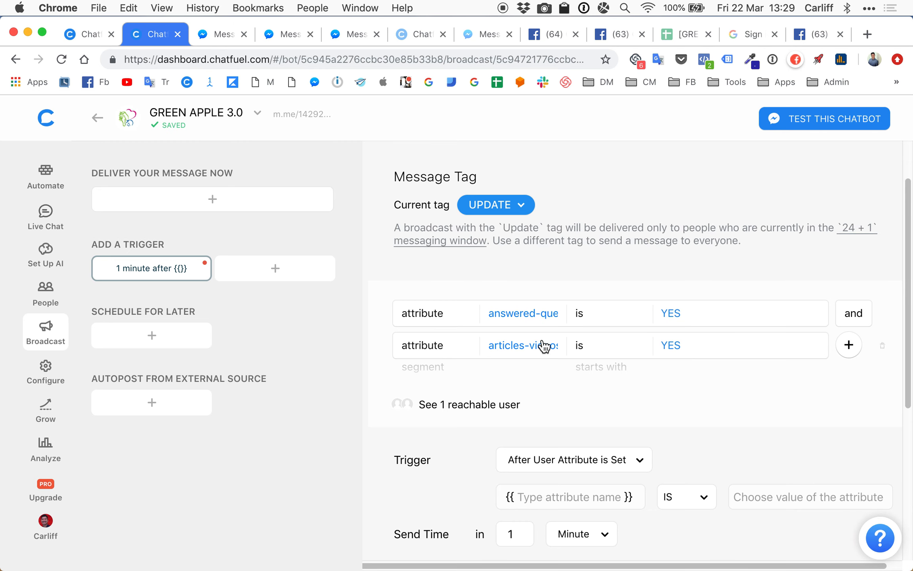
{"action": "scroll", "coordinate": [567, 313], "scroll_direction": "down", "scroll_amount": 5}
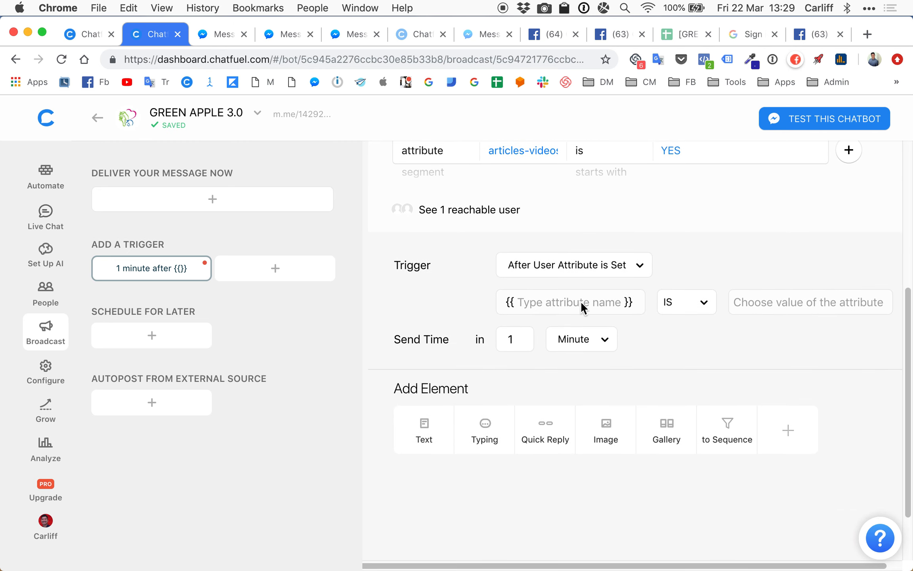
{"action": "scroll", "coordinate": [581, 301], "scroll_direction": "up", "scroll_amount": 5}
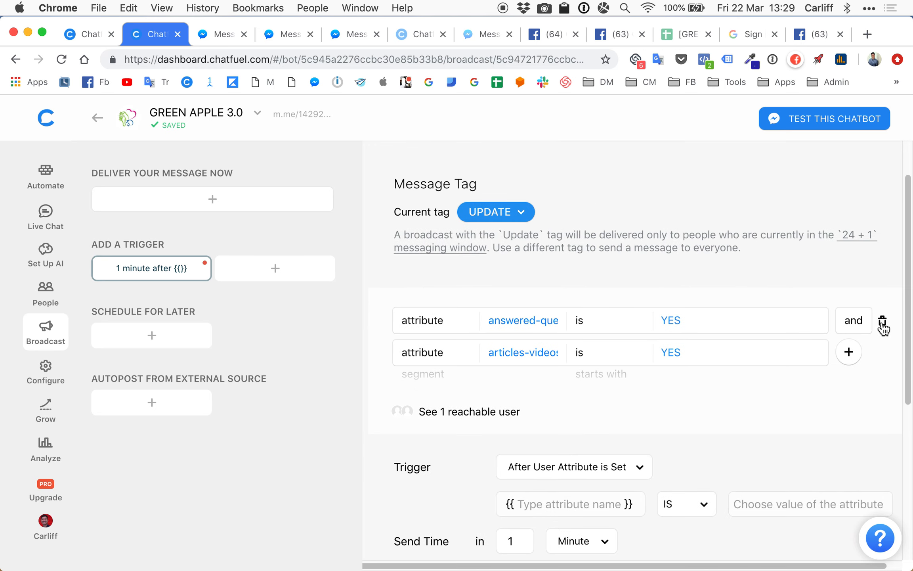
{"action": "left_click", "coordinate": [883, 321]}
{"action": "left_click", "coordinate": [883, 341]}
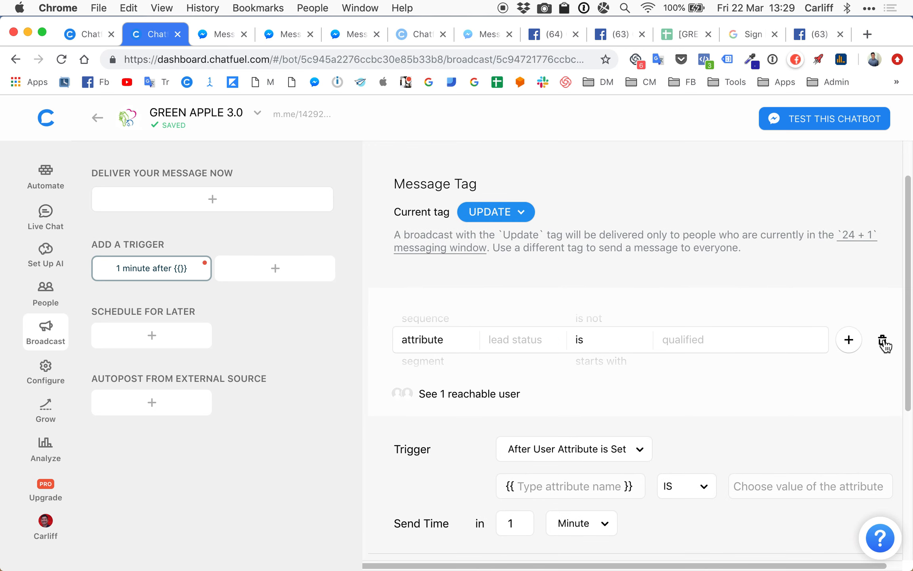
{"action": "scroll", "coordinate": [669, 261], "scroll_direction": "down", "scroll_amount": 2}
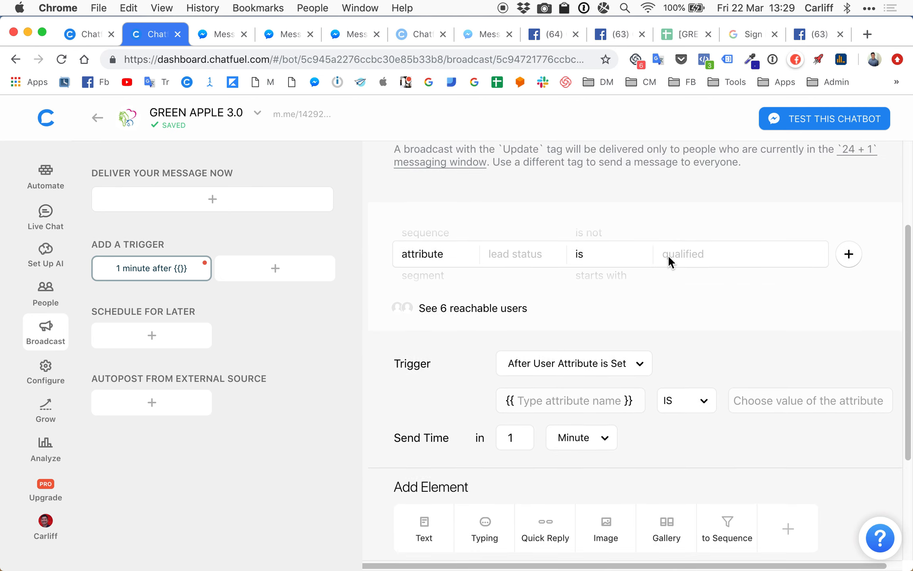
{"action": "scroll", "coordinate": [669, 261], "scroll_direction": "down", "scroll_amount": 4}
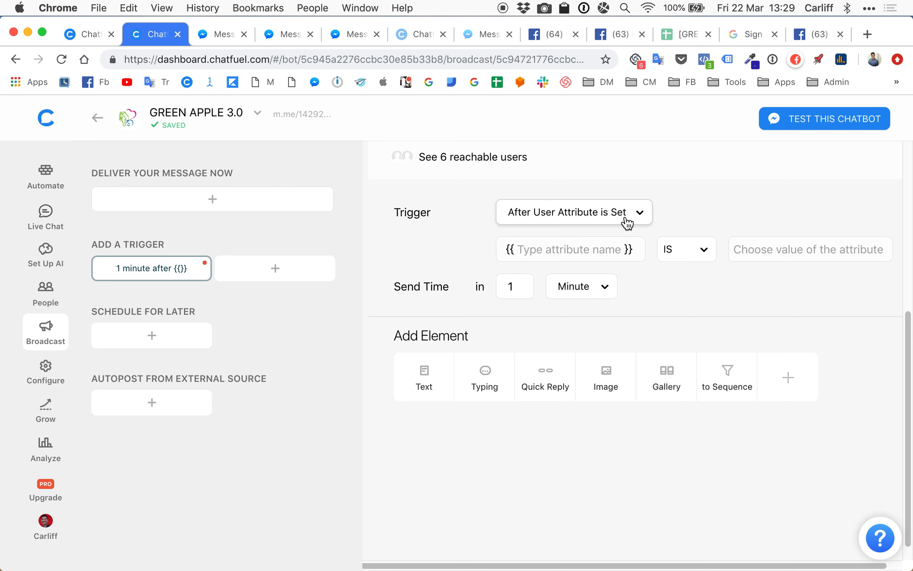
- Set the trigger condition to the answered-questionnaire attribute is YES
{"action": "left_click", "coordinate": [575, 255]}
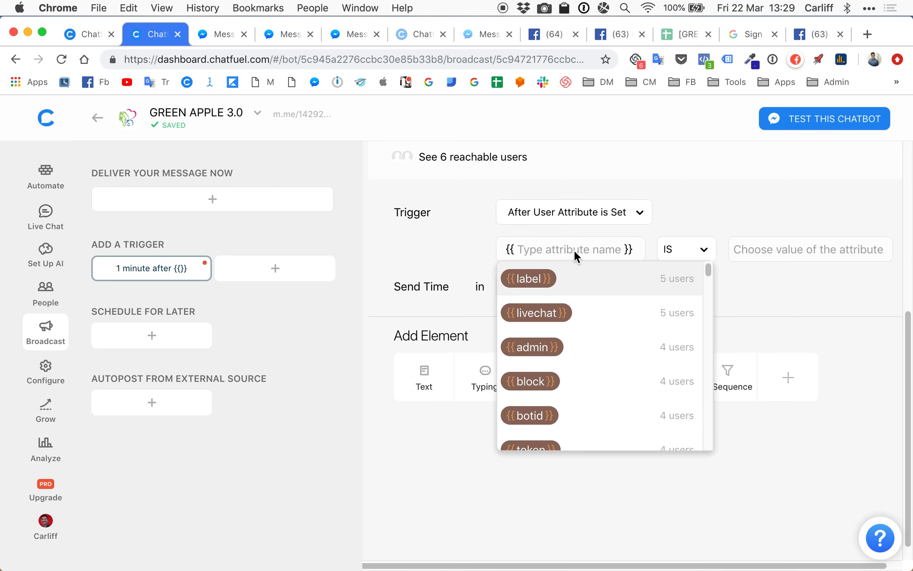
{"action": "type", "text": "ques"}
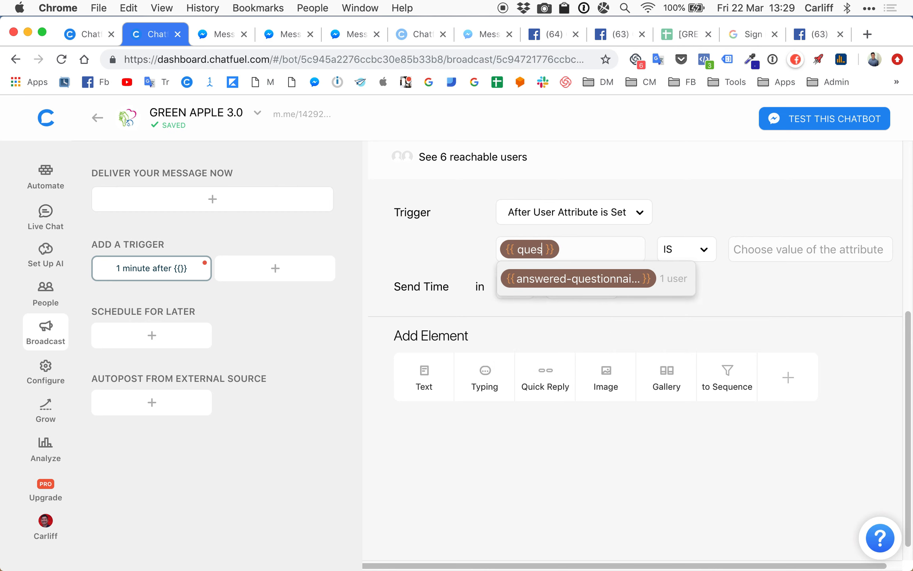
{"action": "left_click", "coordinate": [575, 279]}
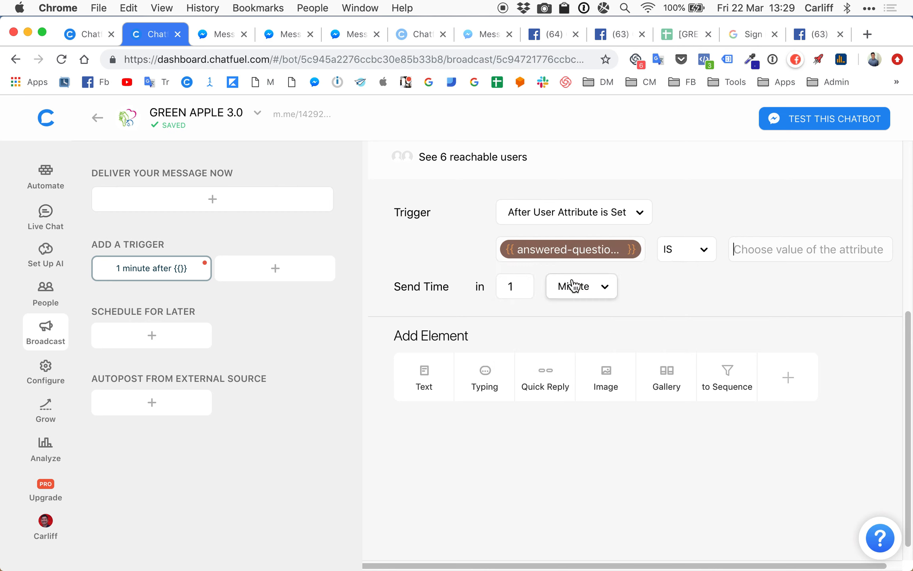
{"action": "left_click", "coordinate": [751, 256]}
{"action": "left_click", "coordinate": [751, 311]}
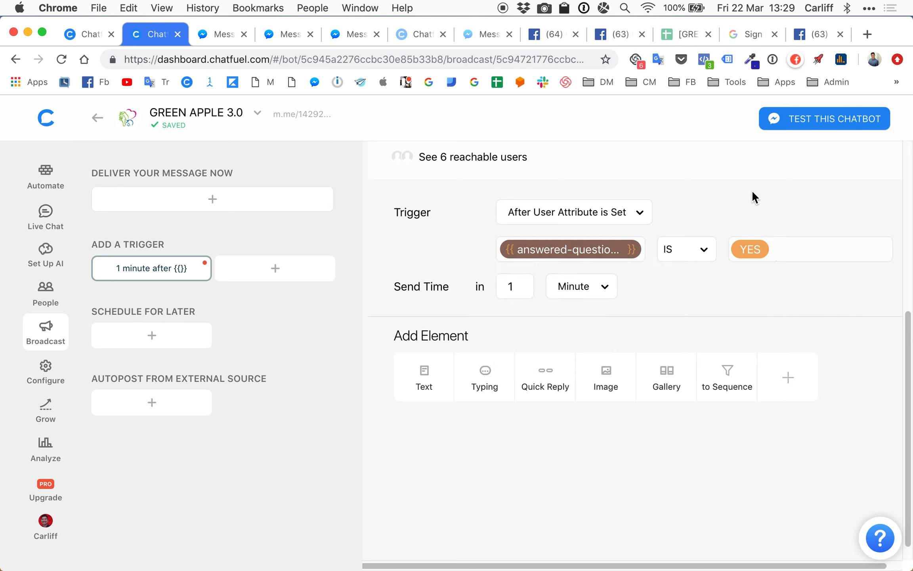
{"action": "scroll", "coordinate": [752, 190], "scroll_direction": "down", "scroll_amount": 1}
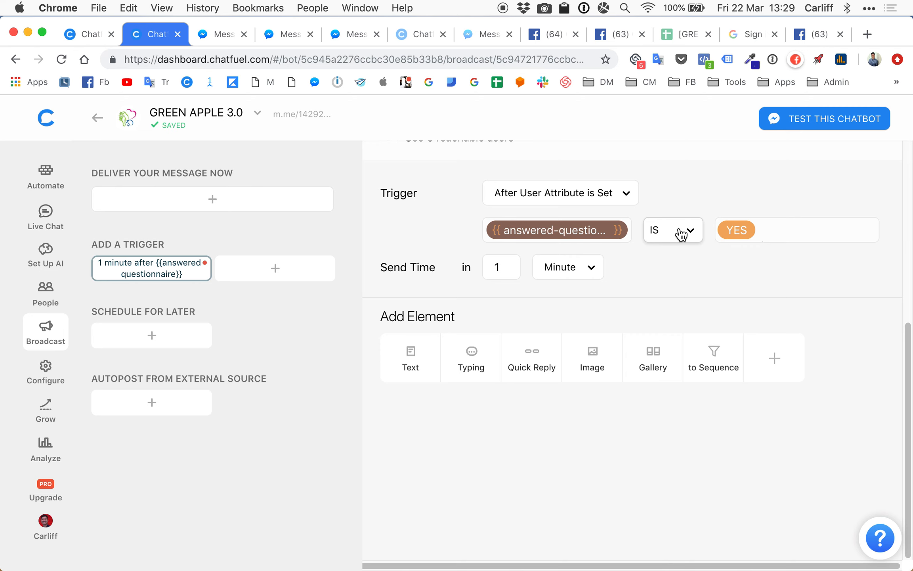
{"action": "scroll", "coordinate": [636, 271], "scroll_direction": "up", "scroll_amount": 4}
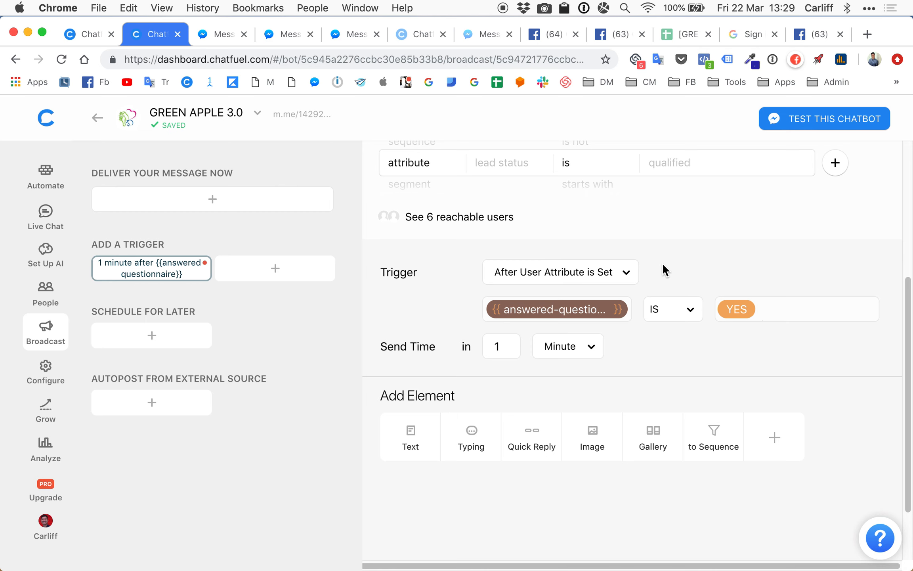
- Change the trigger condition to the articles-videos attribute is YES
{"action": "left_click", "coordinate": [594, 309]}
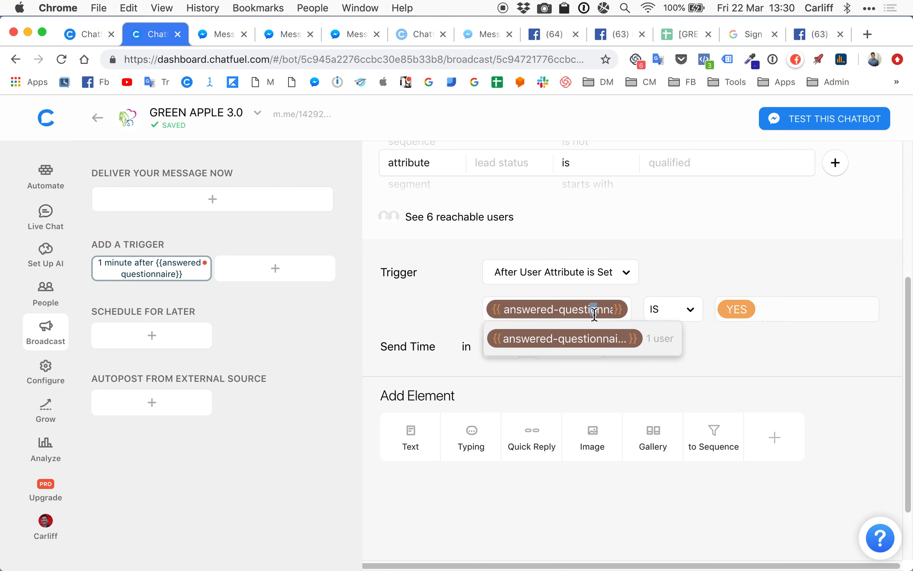
{"action": "triple_click", "coordinate": [605, 310]}
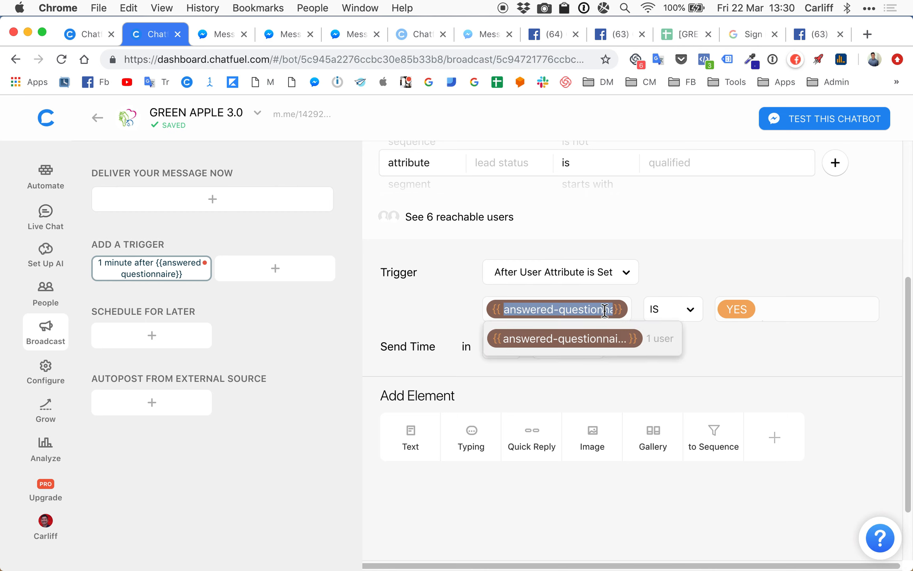
{"action": "key", "text": "BackSpace"}
{"action": "type", "text": "ques"}
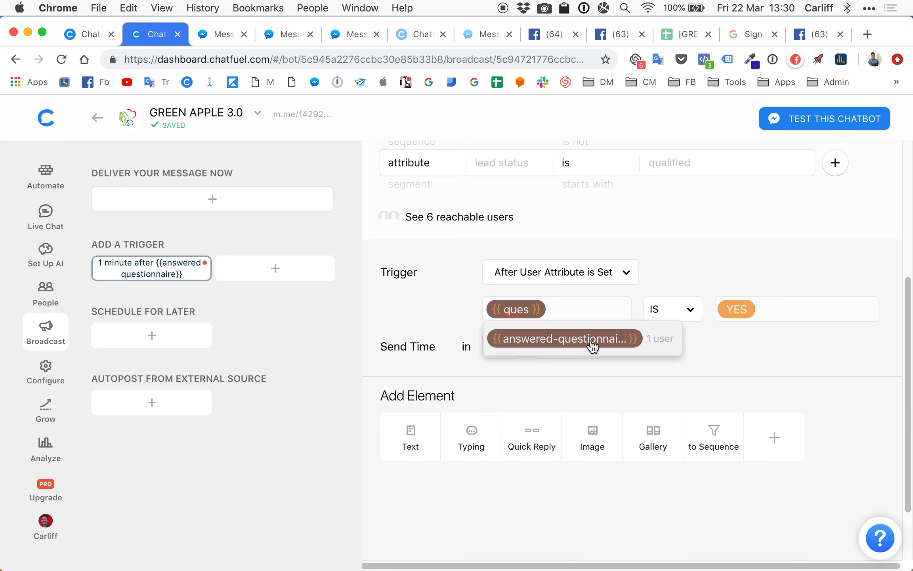
{"action": "key", "text": "BackSpace"}
{"action": "key", "text": "BackSpace"}
{"action": "key", "text": "BackSpace"}
{"action": "key", "text": "BackSpace"}
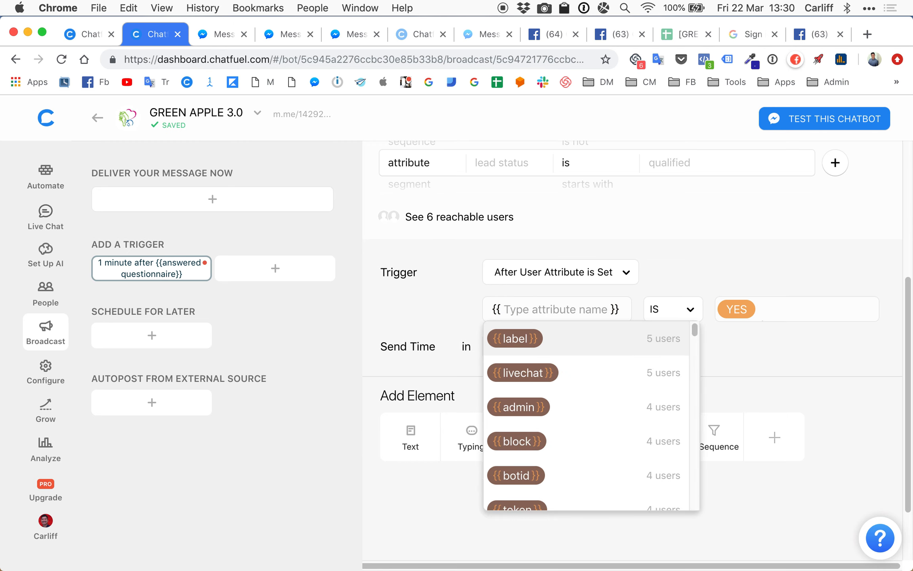
{"action": "type", "text": "vid"}
{"action": "left_click", "coordinate": [577, 338]}
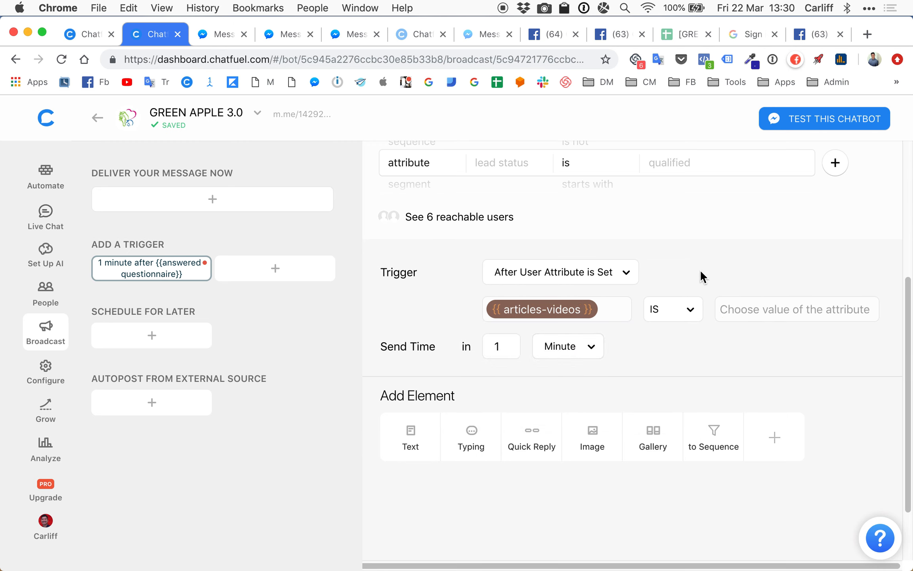
{"action": "left_click", "coordinate": [758, 308]}
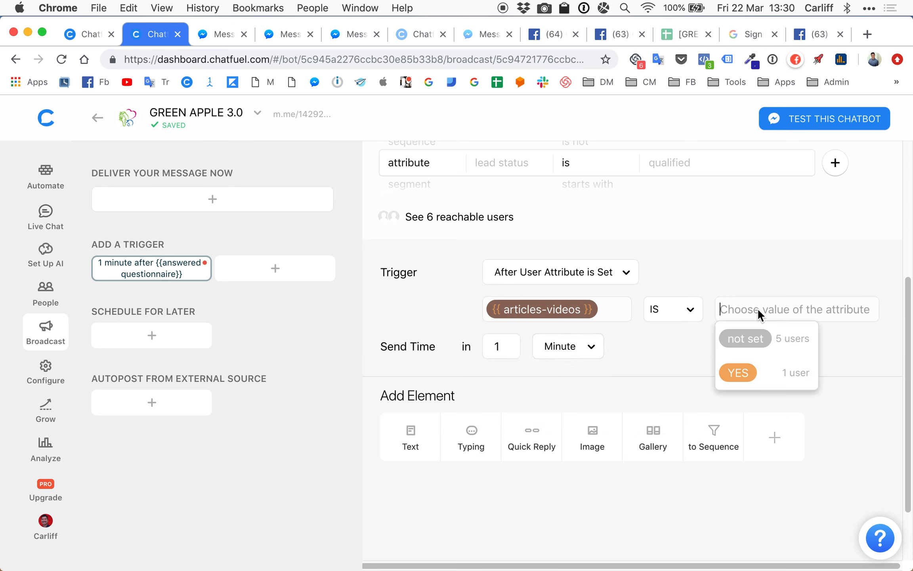
{"action": "left_click", "coordinate": [738, 374]}
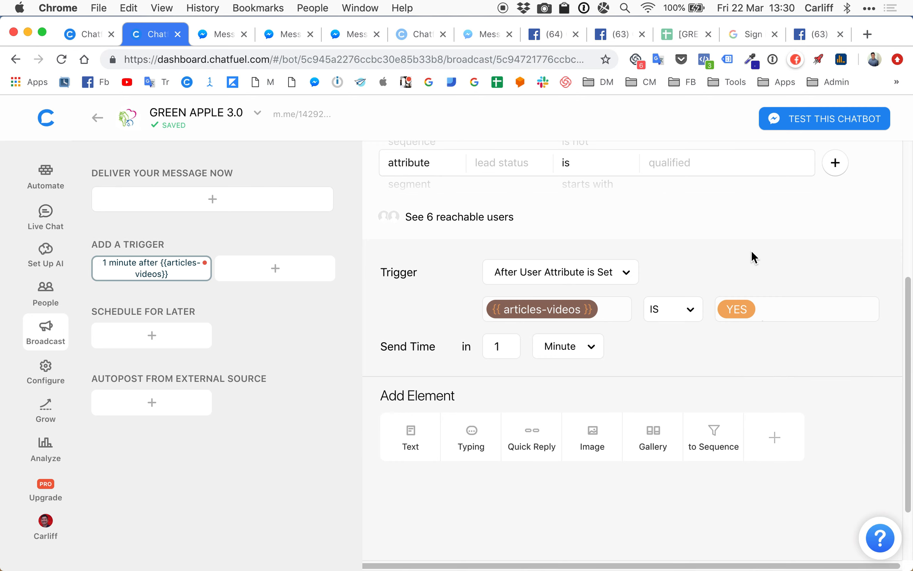
- Fill in the broadcast's audience filter so that the answered-questionnaire attribute is YES
{"action": "scroll", "coordinate": [751, 250], "scroll_direction": "up", "scroll_amount": 3}
{"action": "left_click", "coordinate": [508, 288]}
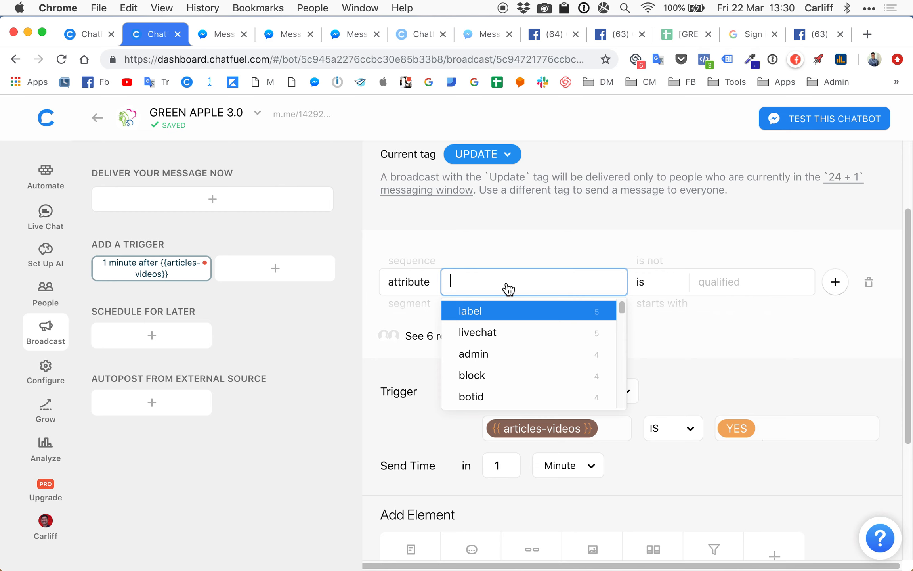
{"action": "type", "text": "quest"}
{"action": "left_click", "coordinate": [513, 319]}
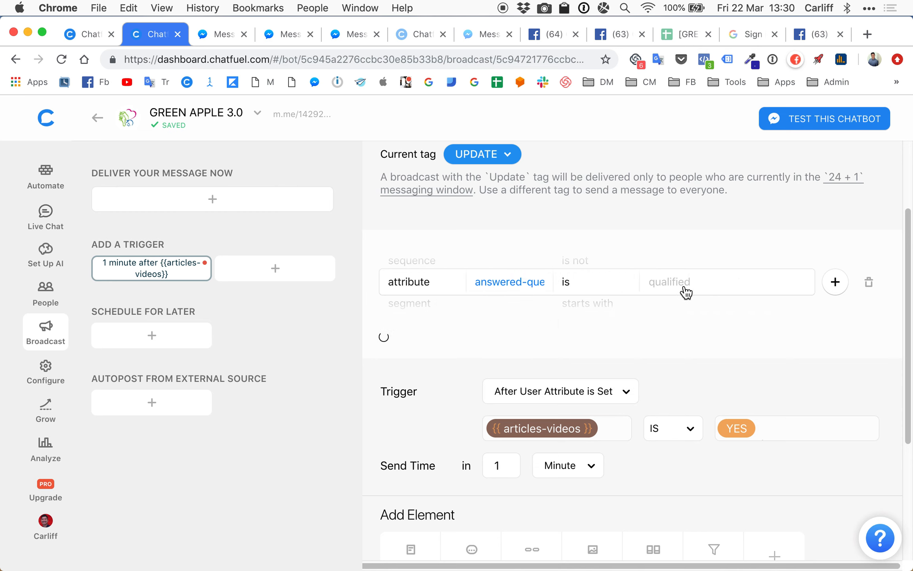
{"action": "left_click", "coordinate": [687, 293]}
{"action": "left_click", "coordinate": [665, 330]}
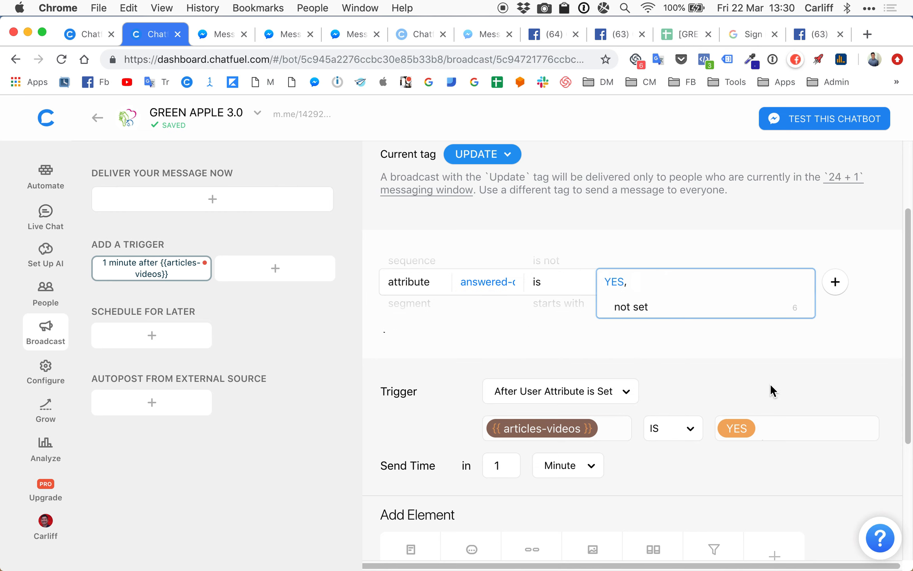
{"action": "left_click", "coordinate": [712, 373]}
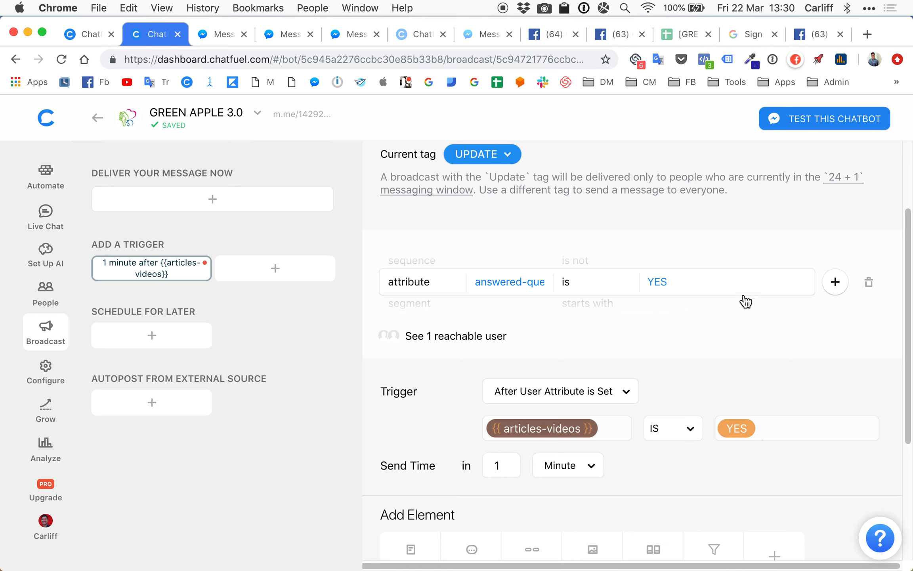
- Add a second audience filter condition, joined with and, where the articles-videos attribute is YES
{"action": "left_click", "coordinate": [825, 283]}
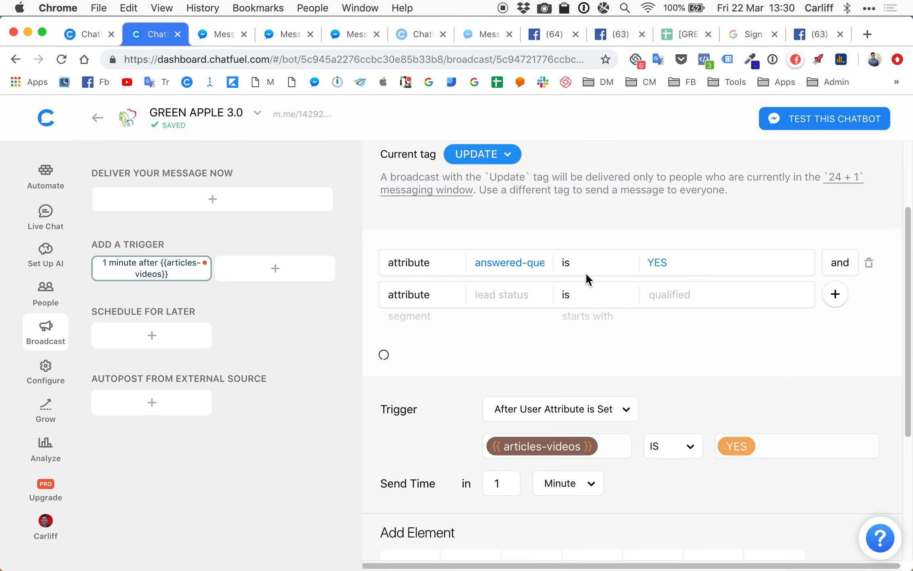
{"action": "left_click", "coordinate": [511, 299]}
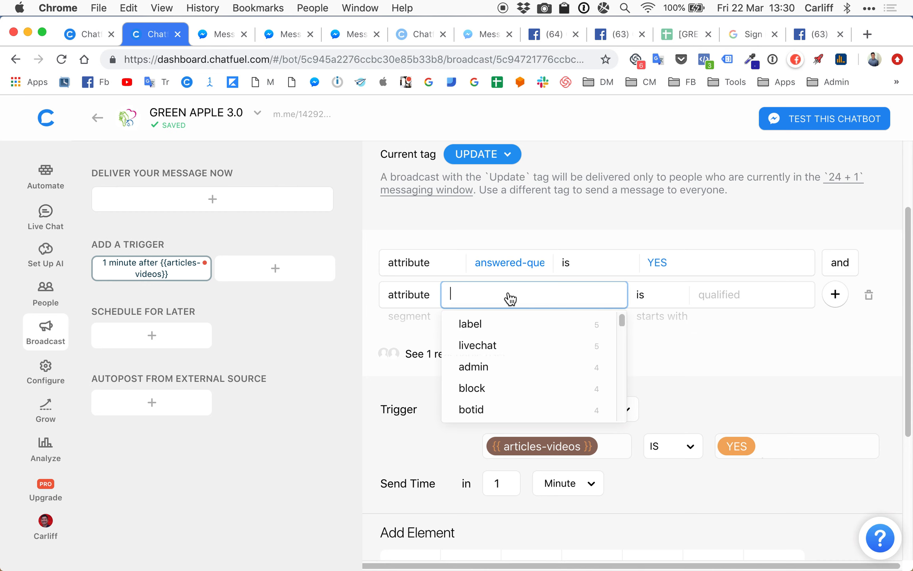
{"action": "type", "text": "qu"}
{"action": "key", "text": "BackSpace"}
{"action": "key", "text": "BackSpace"}
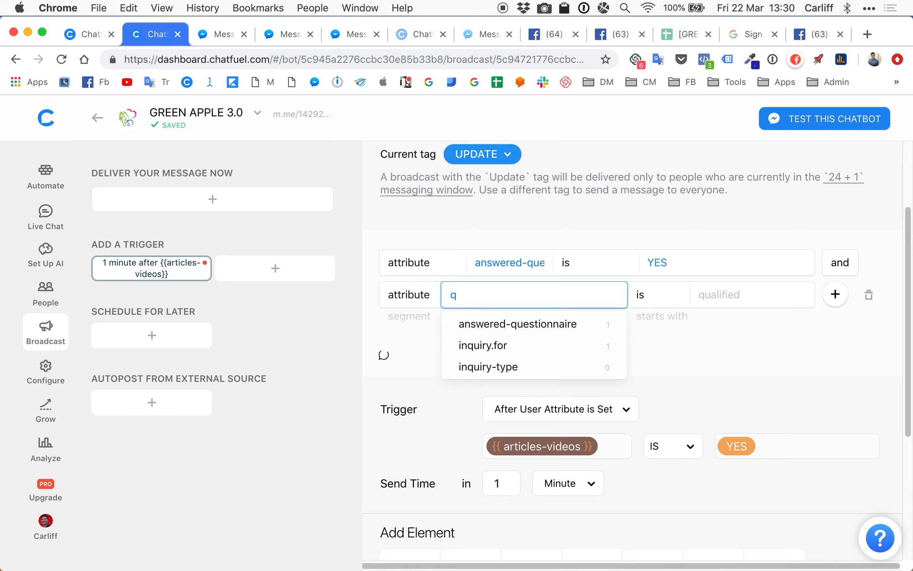
{"action": "type", "text": "articles-videos"}
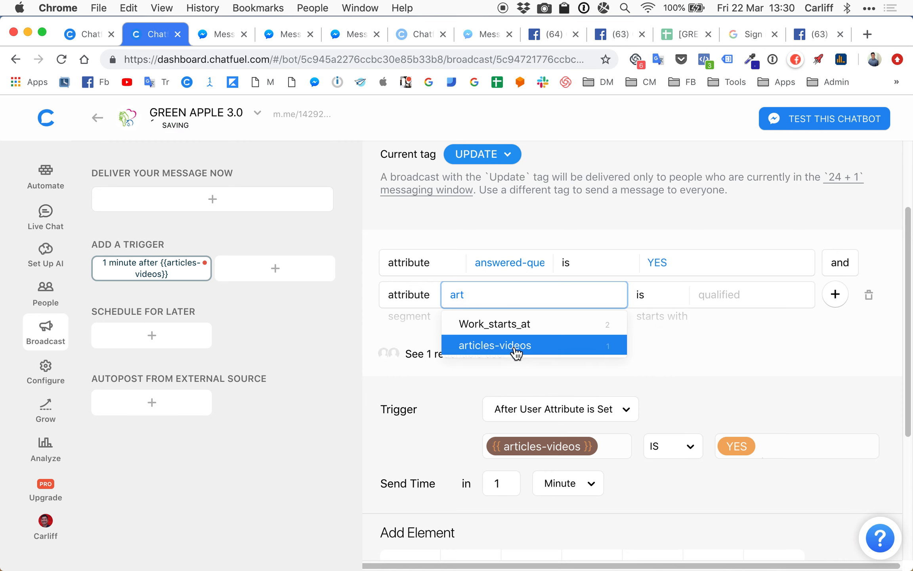
{"action": "left_click", "coordinate": [515, 349]}
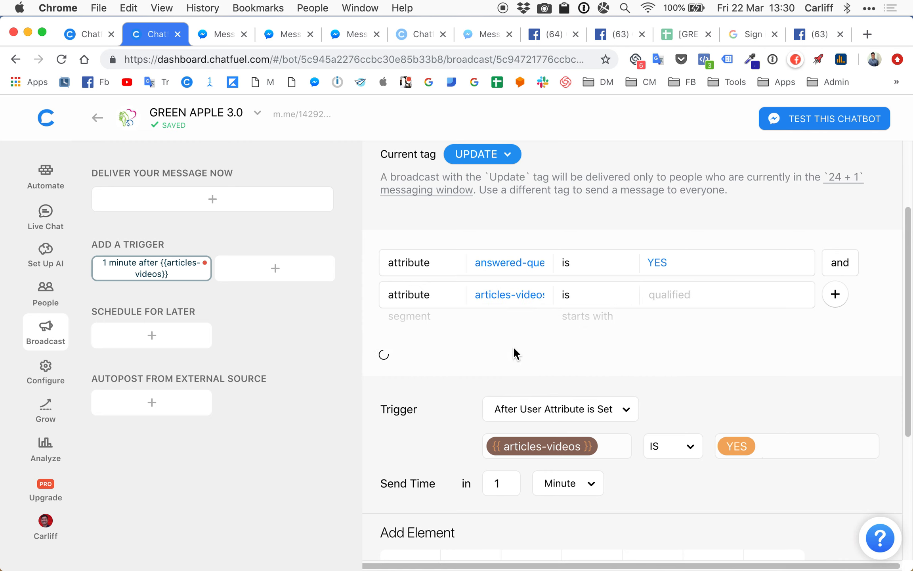
{"action": "left_click", "coordinate": [697, 304]}
{"action": "left_click", "coordinate": [626, 343]}
{"action": "left_click", "coordinate": [730, 363]}
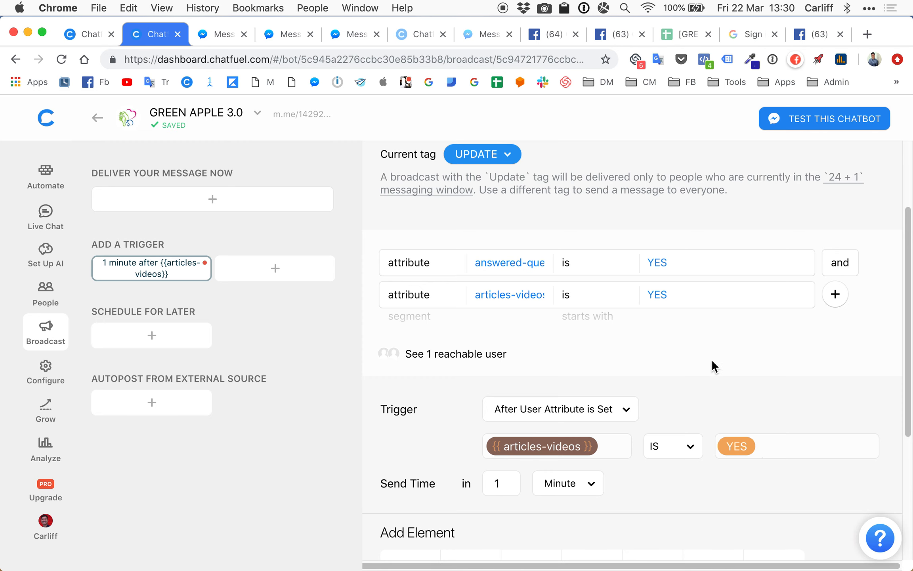
- Set the trigger broadcast's send time to 1 hour after the attribute is set
{"action": "scroll", "coordinate": [713, 361], "scroll_direction": "down", "scroll_amount": 2}
{"action": "scroll", "coordinate": [741, 295], "scroll_direction": "up", "scroll_amount": 3}
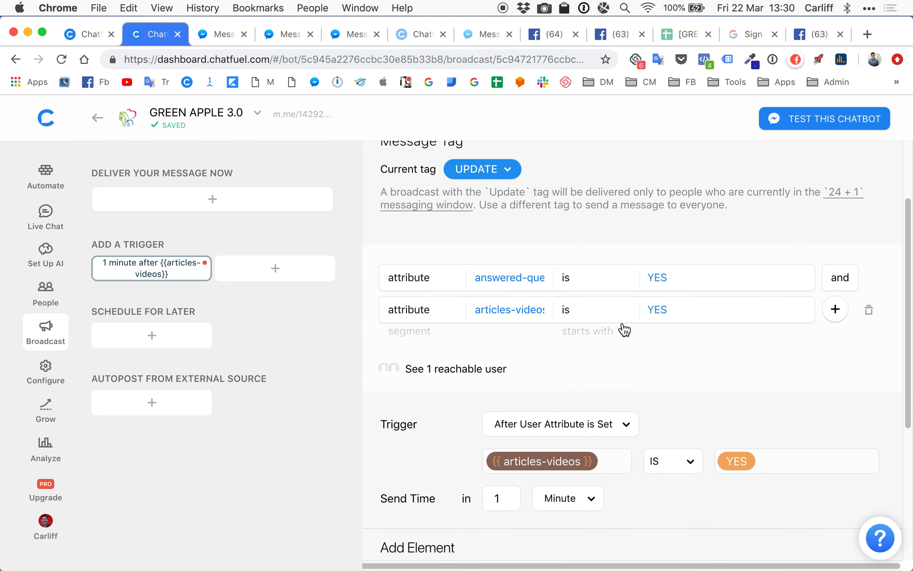
{"action": "scroll", "coordinate": [740, 346], "scroll_direction": "down", "scroll_amount": 2}
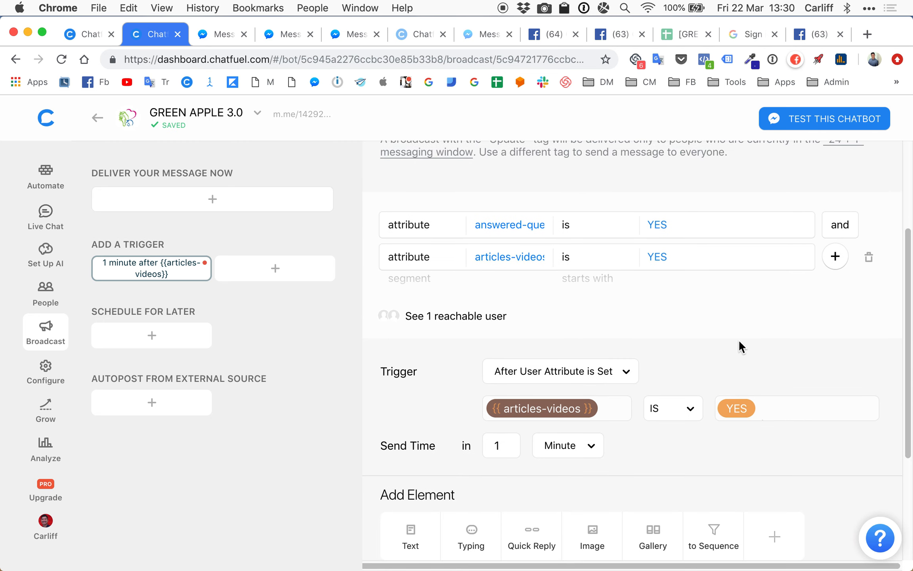
{"action": "scroll", "coordinate": [742, 311], "scroll_direction": "down", "scroll_amount": 1}
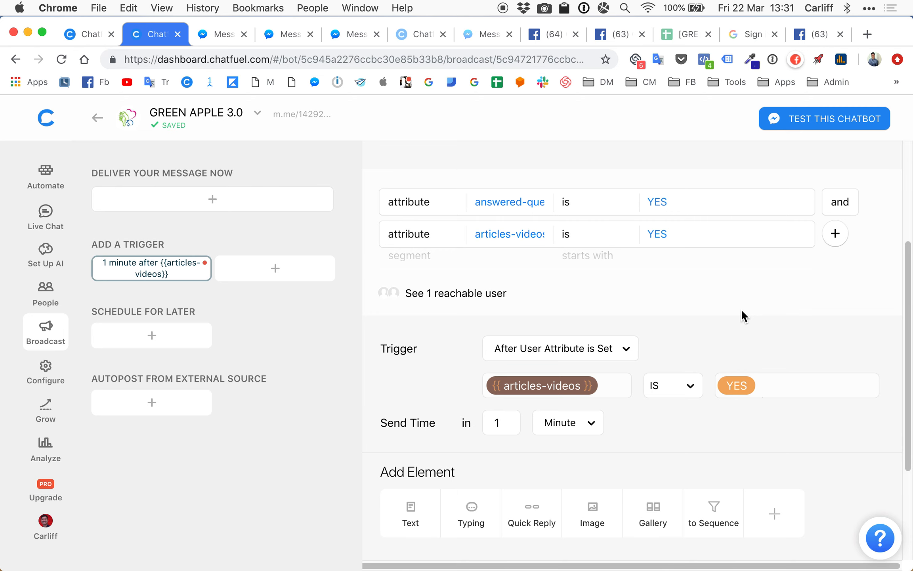
{"action": "scroll", "coordinate": [723, 301], "scroll_direction": "down", "scroll_amount": 5}
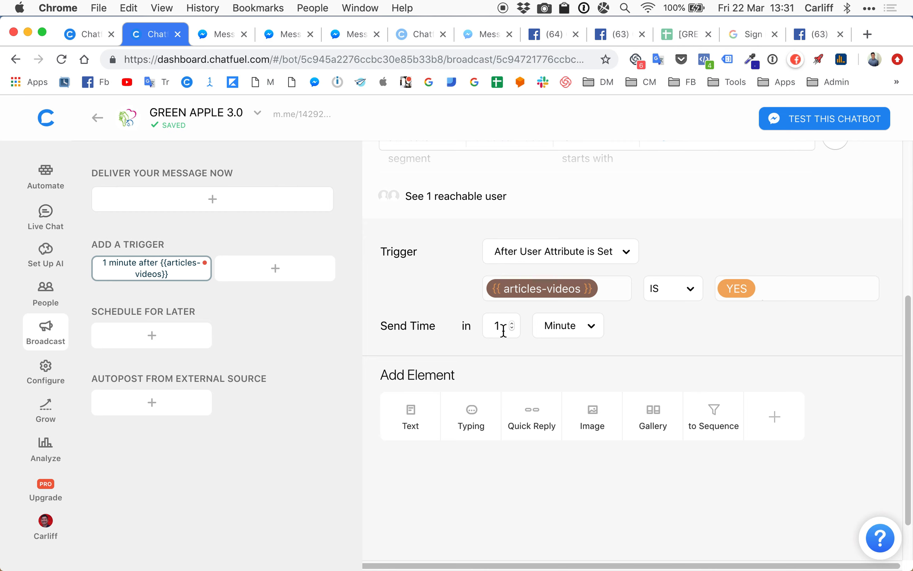
{"action": "left_click", "coordinate": [573, 332]}
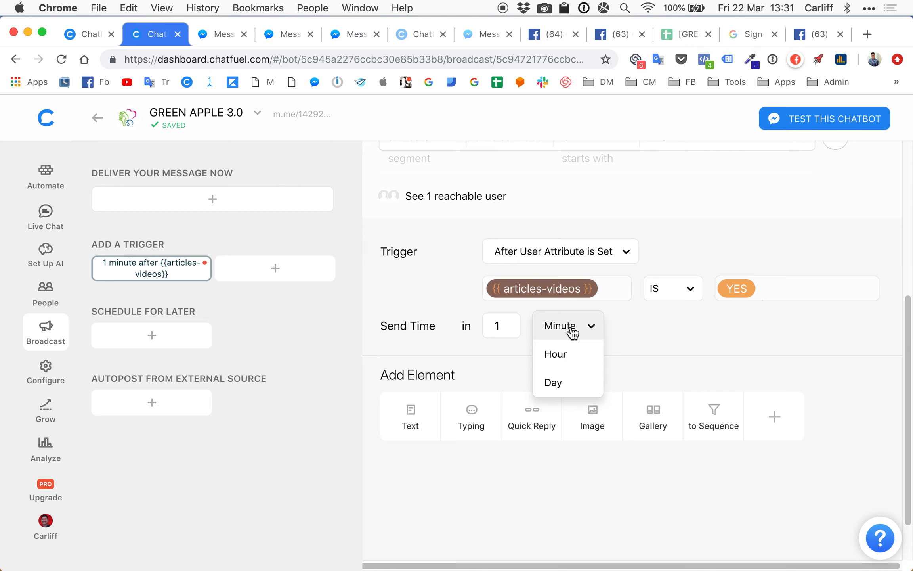
{"action": "left_click", "coordinate": [571, 354]}
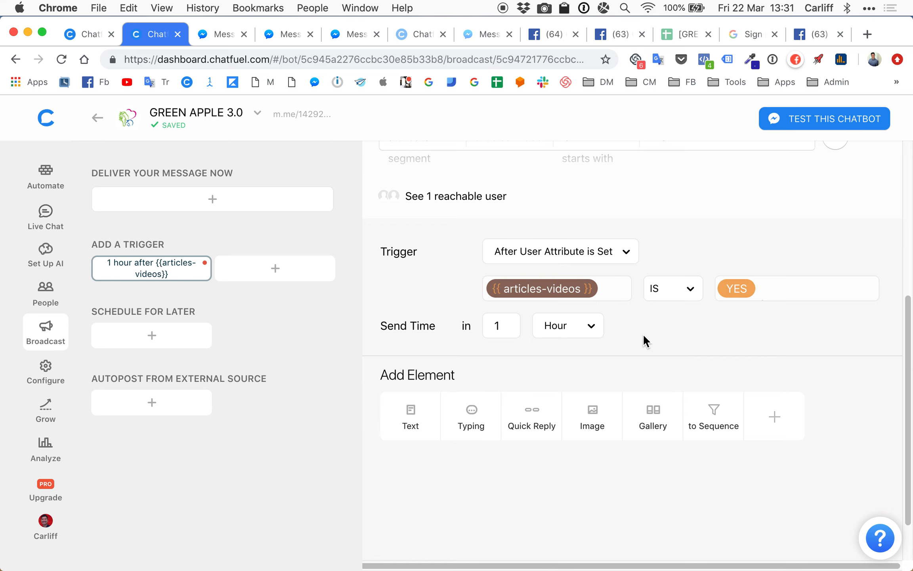
- Add a text element to the broadcast and switch to the Value Journey Worksheet in Keynote
{"action": "left_click", "coordinate": [414, 416]}
{"action": "key", "text": "ctrl+Up"}
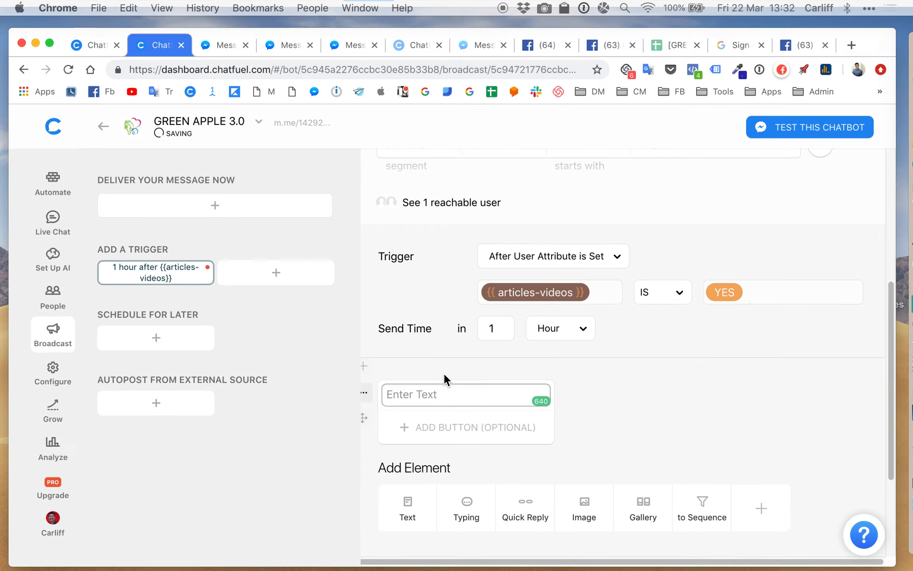
{"action": "left_click", "coordinate": [302, 73]}
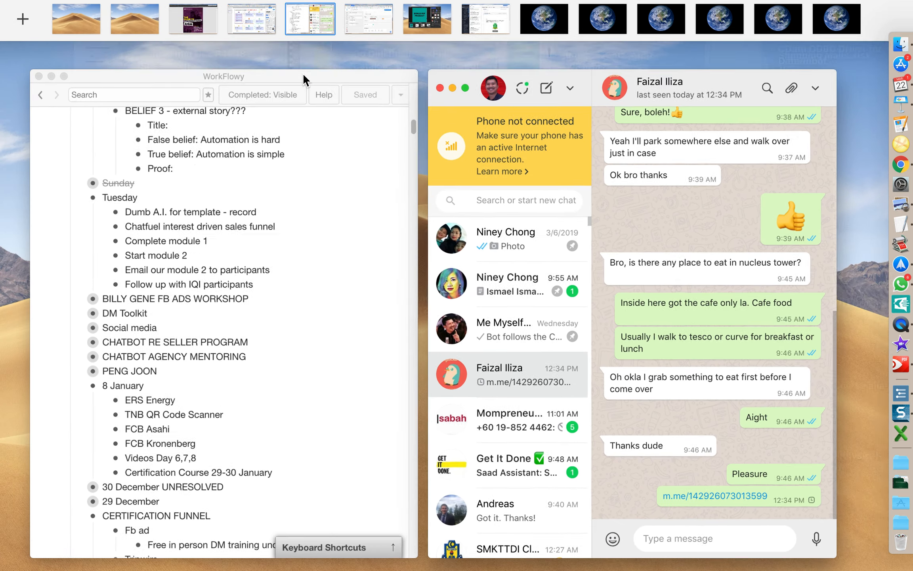
{"action": "left_click", "coordinate": [252, 35]}
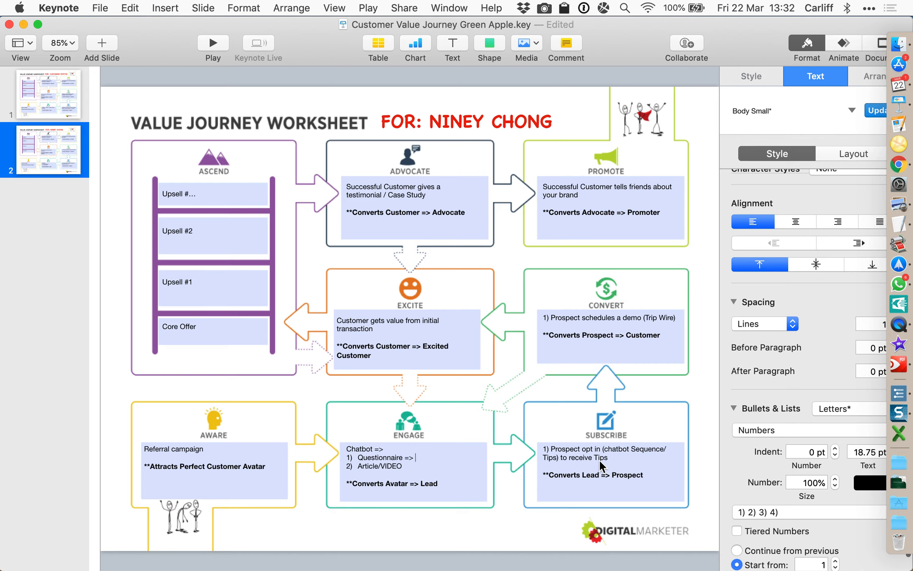
- Switch back to Chatfuel in Chrome and start the broadcast message with "Hi {{first name}}," using the first name attribute
{"action": "key", "text": "ctrl+Up"}
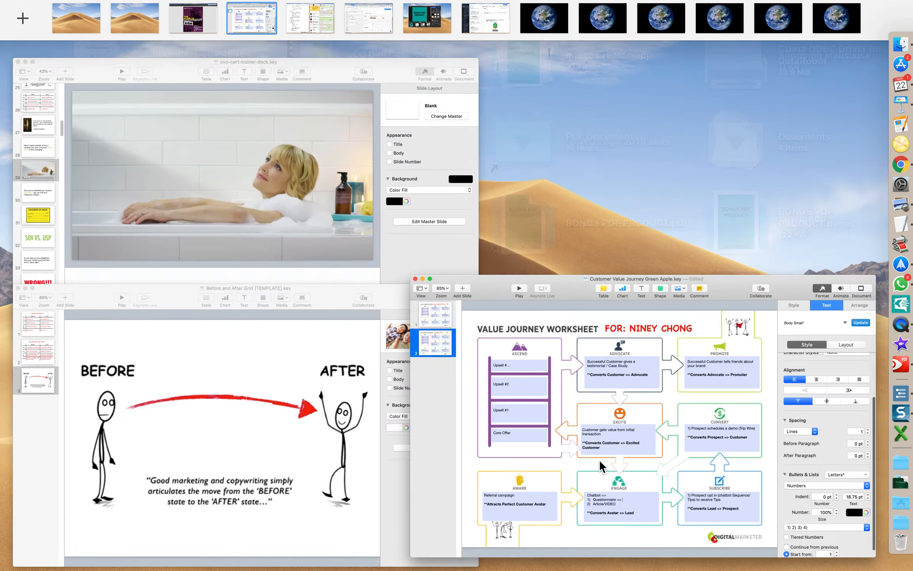
{"action": "left_click", "coordinate": [356, 54]}
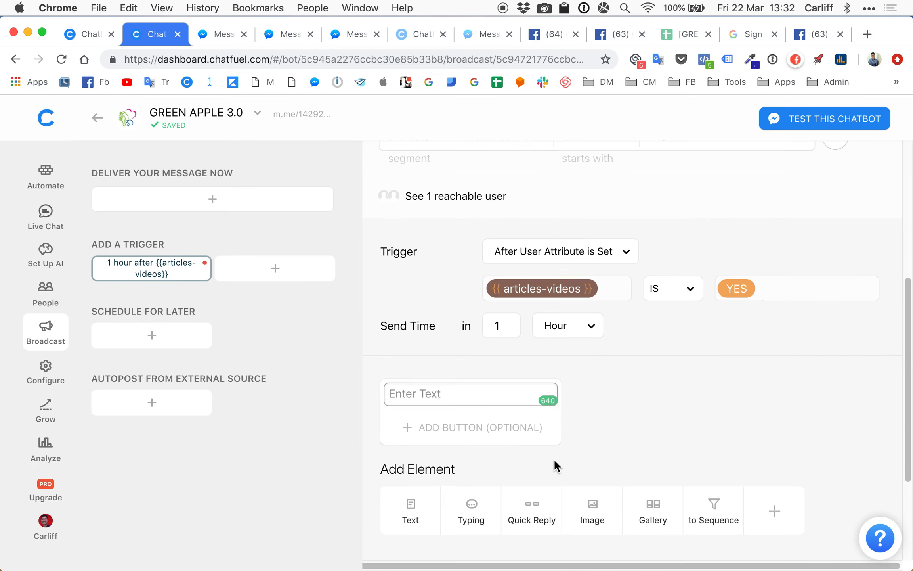
{"action": "left_click", "coordinate": [486, 393]}
{"action": "type", "text": "Hi {{fir"}
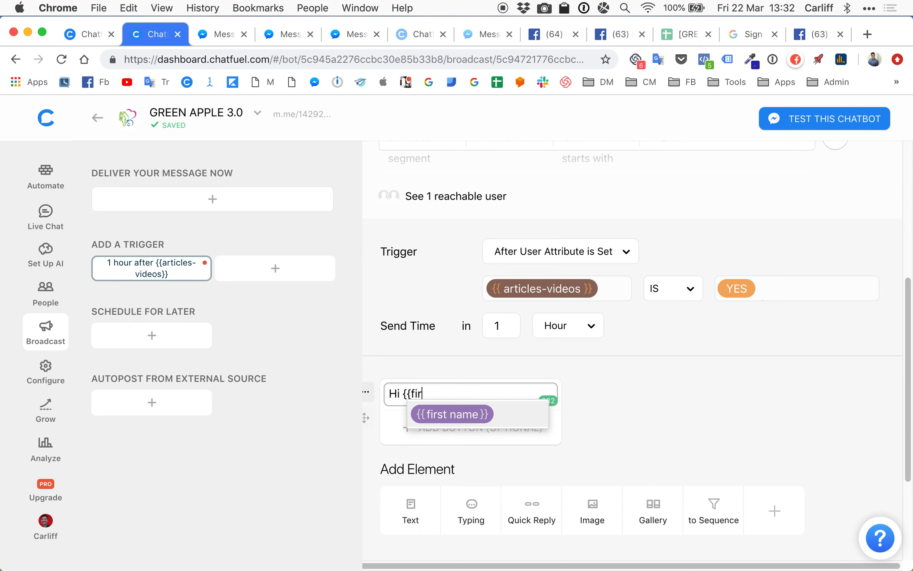
{"action": "left_click", "coordinate": [456, 421]}
{"action": "type", "text": ","}
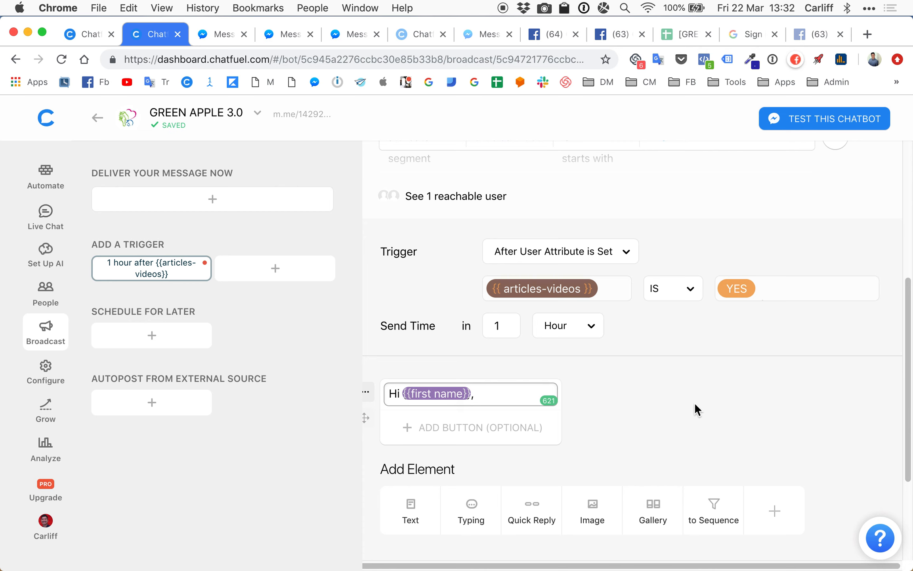
- Continue the message with "we've had some awesome successs trories from past clients. Would you like to read some?"
{"action": "type", "text": "we've had some awesome "}
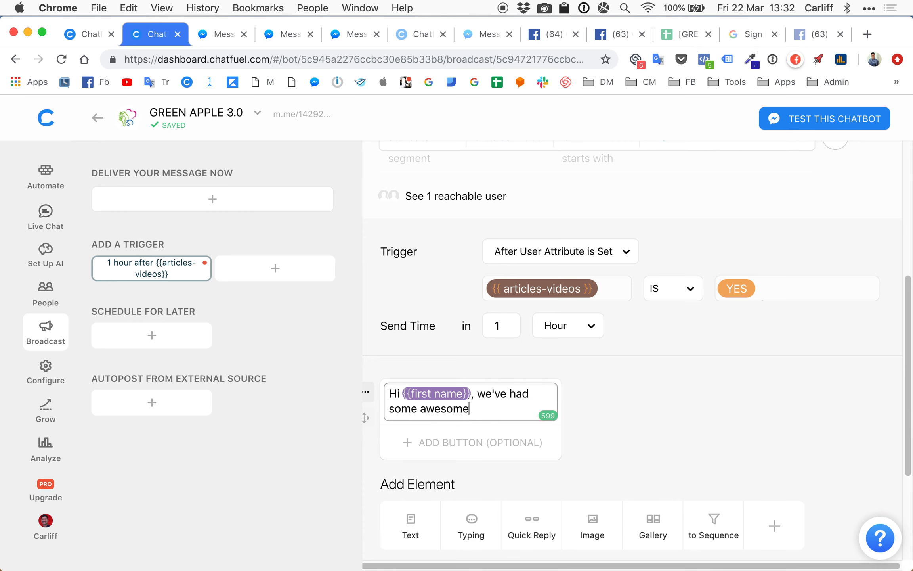
{"action": "type", "text": "successs trories "}
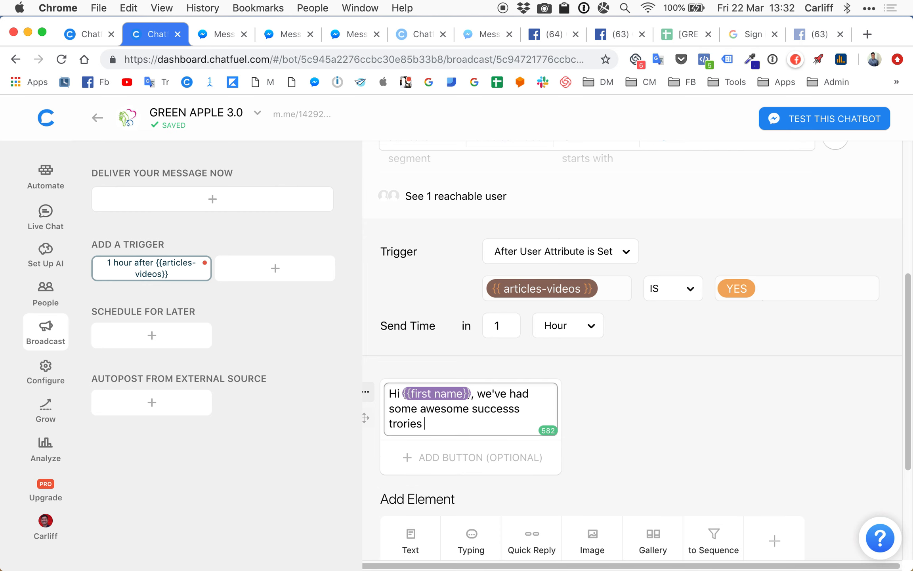
{"action": "type", "text": "from past clients. "}
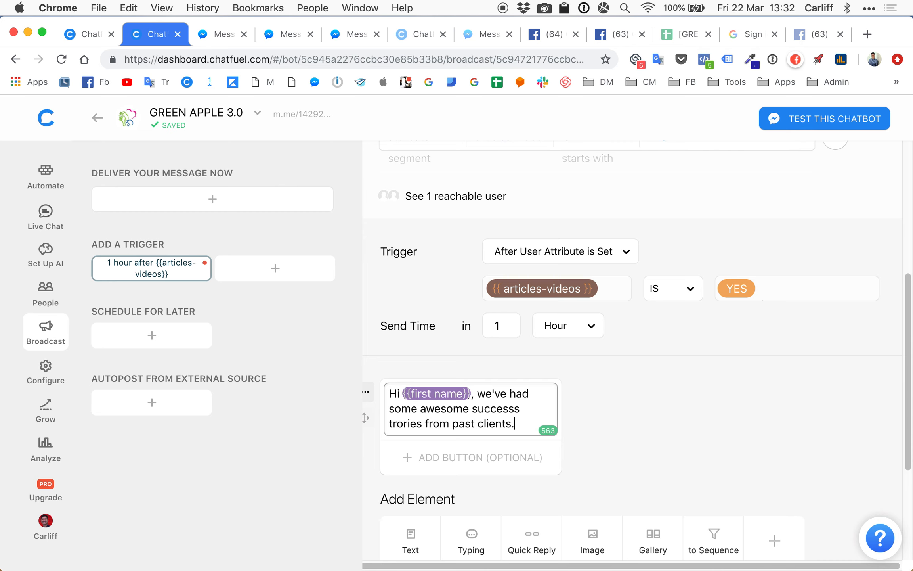
{"action": "type", "text": "Would you like"}
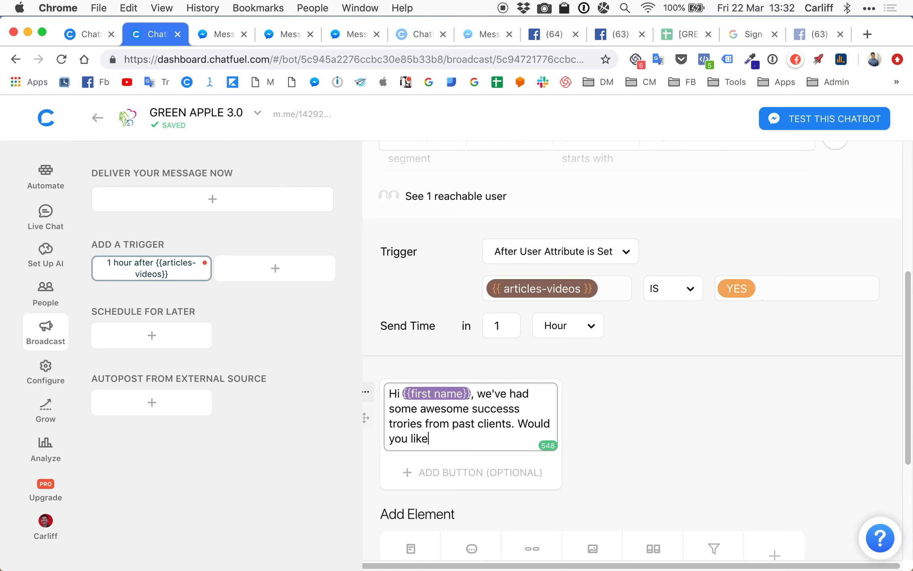
{"action": "type", "text": " to re"}
{"action": "key", "text": "BackSpace"}
{"action": "key", "text": "BackSpace"}
{"action": "type", "text": "receive"}
{"action": "key", "text": "BackSpace"}
{"action": "key", "text": "BackSpace"}
{"action": "key", "text": "BackSpace"}
{"action": "key", "text": "BackSpace"}
{"action": "key", "text": "BackSpace"}
{"action": "key", "text": "BackSpace"}
{"action": "key", "text": "BackSpace"}
{"action": "key", "text": "BackSpace"}
{"action": "type", "text": "read some?"}
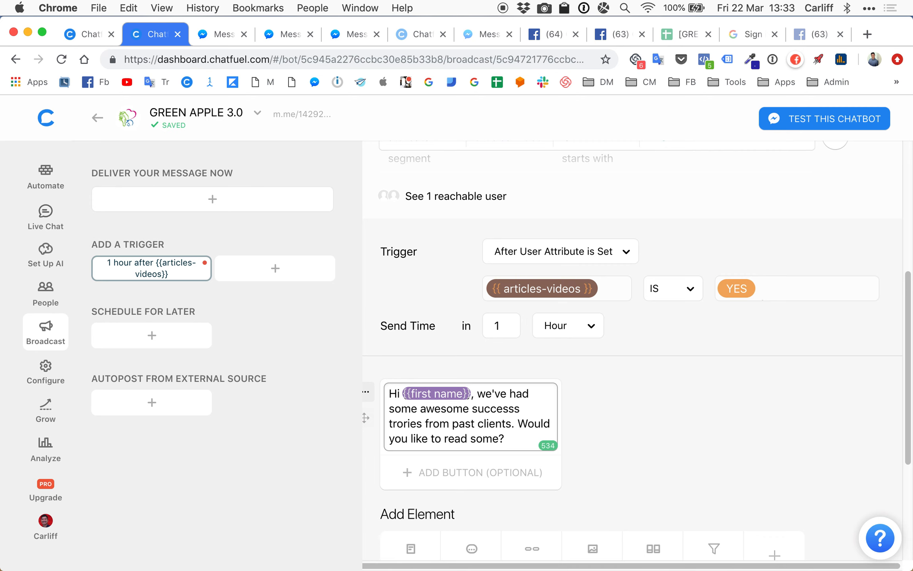
{"action": "left_click", "coordinate": [668, 431]}
- Add a button named "Yes, please" to the broadcast message, leaving its target block empty
{"action": "scroll", "coordinate": [595, 440], "scroll_direction": "down", "scroll_amount": 1}
{"action": "left_click", "coordinate": [520, 444]}
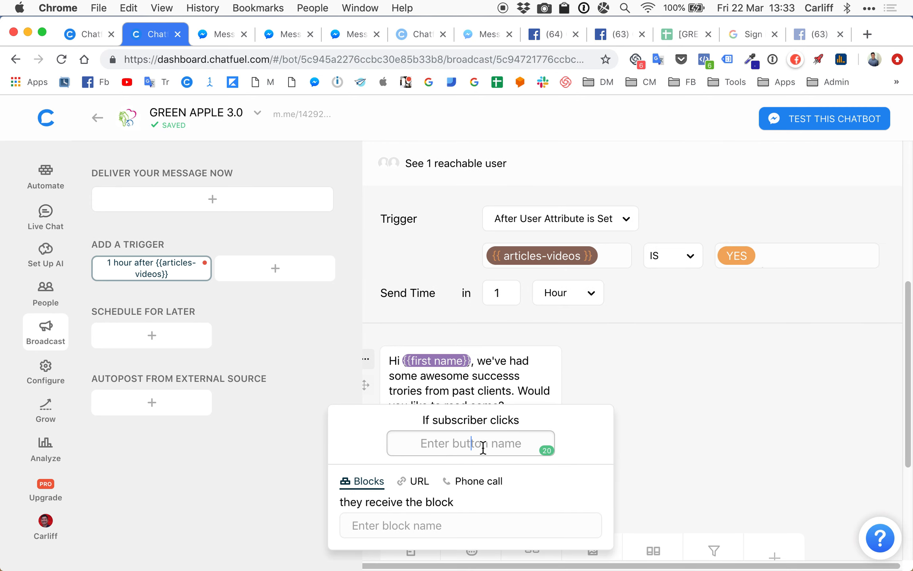
{"action": "type", "text": "Yes"}
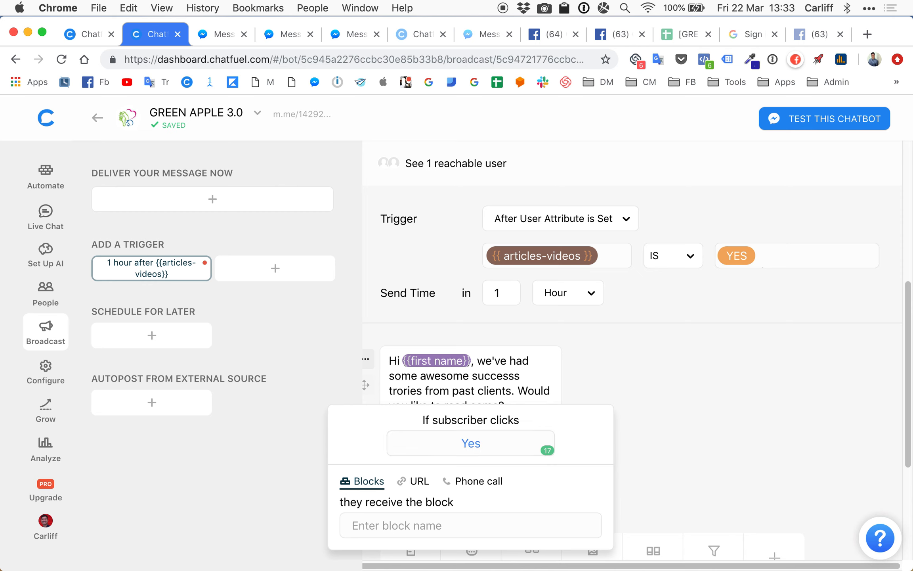
{"action": "type", "text": ", please"}
{"action": "left_click", "coordinate": [698, 430]}
- Add a second button named "Maybe next time" to the message, with a block as its action type
{"action": "left_click", "coordinate": [485, 481]}
{"action": "left_click", "coordinate": [479, 480]}
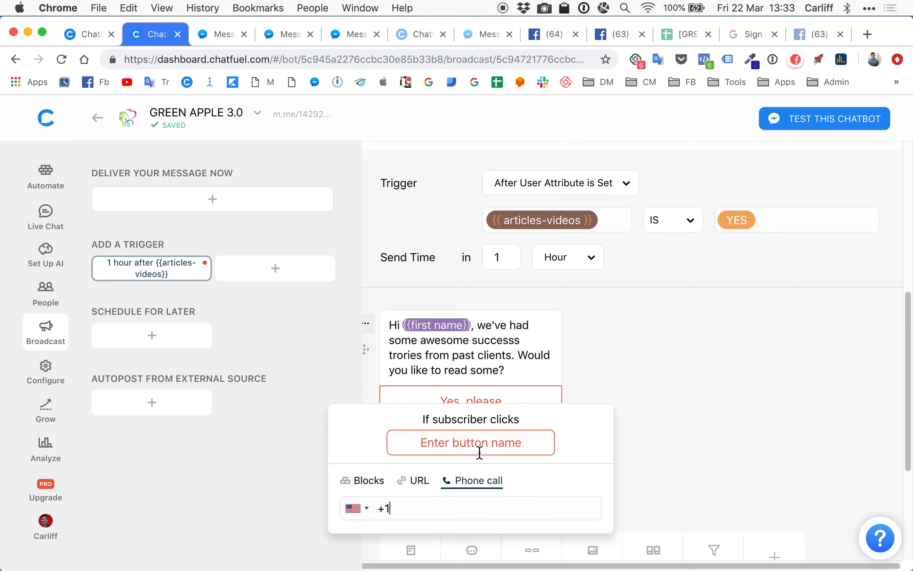
{"action": "left_click", "coordinate": [480, 443]}
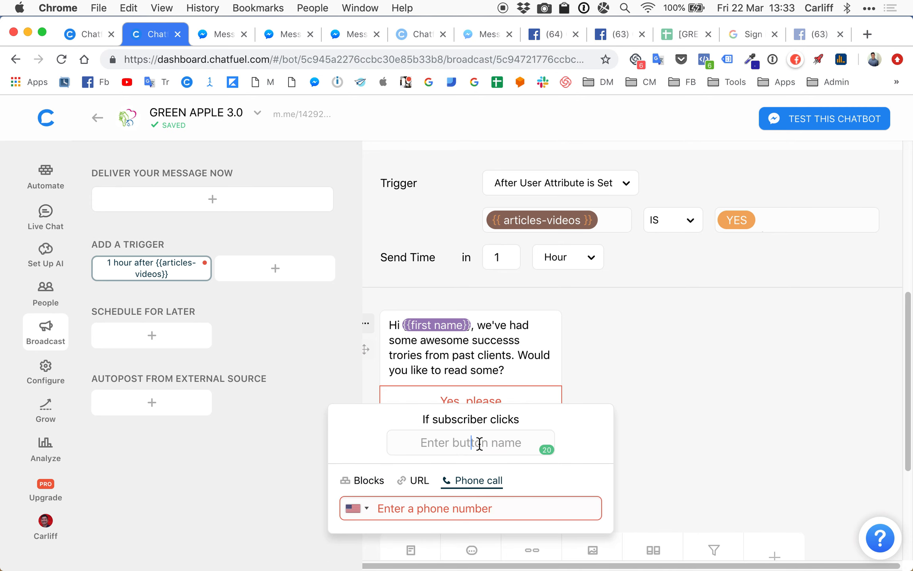
{"action": "left_click", "coordinate": [369, 480]}
{"action": "left_click", "coordinate": [450, 446]}
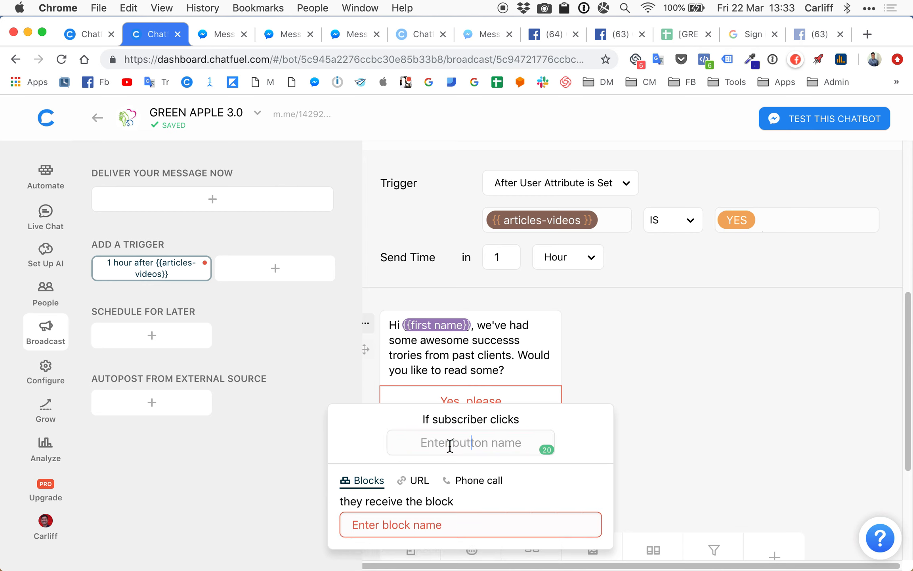
{"action": "type", "text": "N"}
{"action": "key", "text": "BackSpace"}
{"action": "type", "text": "Maybe next time"}
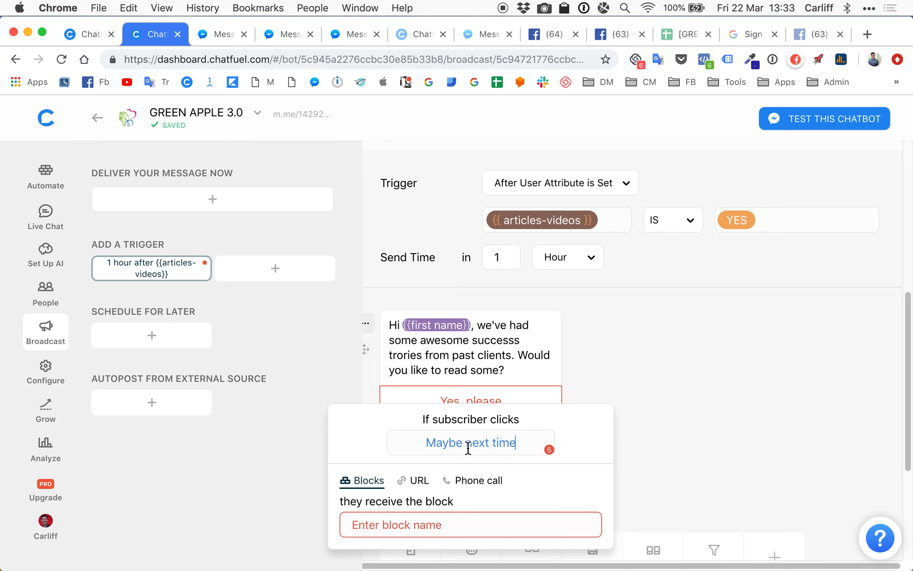
- Create a new block named "that's-alright" as the target of the "Maybe next time" button
{"action": "left_click", "coordinate": [418, 526]}
{"action": "scroll", "coordinate": [698, 400], "scroll_direction": "down", "scroll_amount": 3}
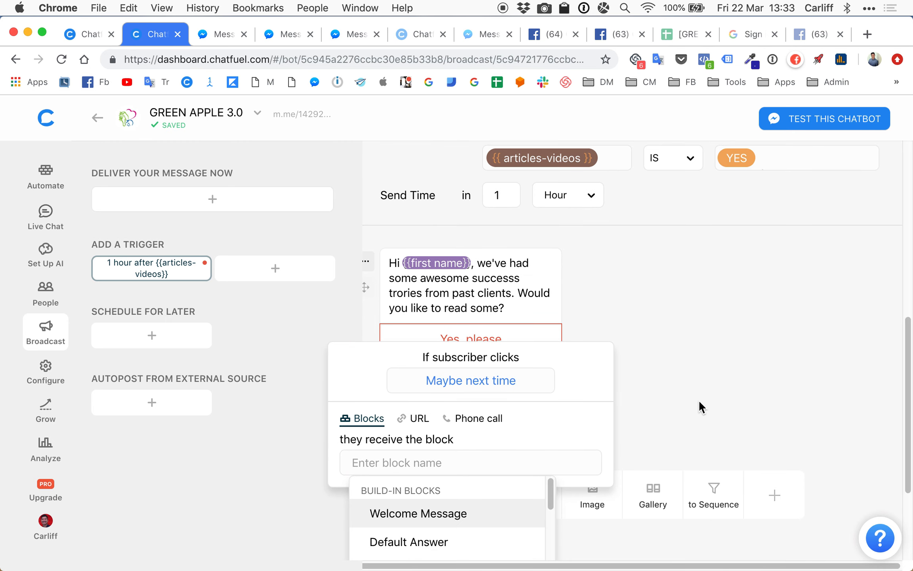
{"action": "scroll", "coordinate": [687, 359], "scroll_direction": "down", "scroll_amount": 7}
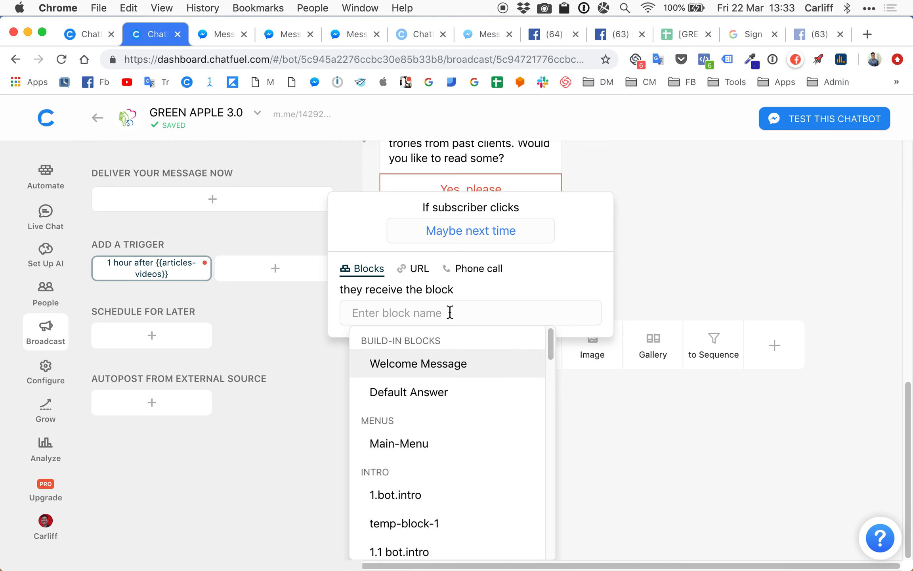
{"action": "type", "text": "that"}
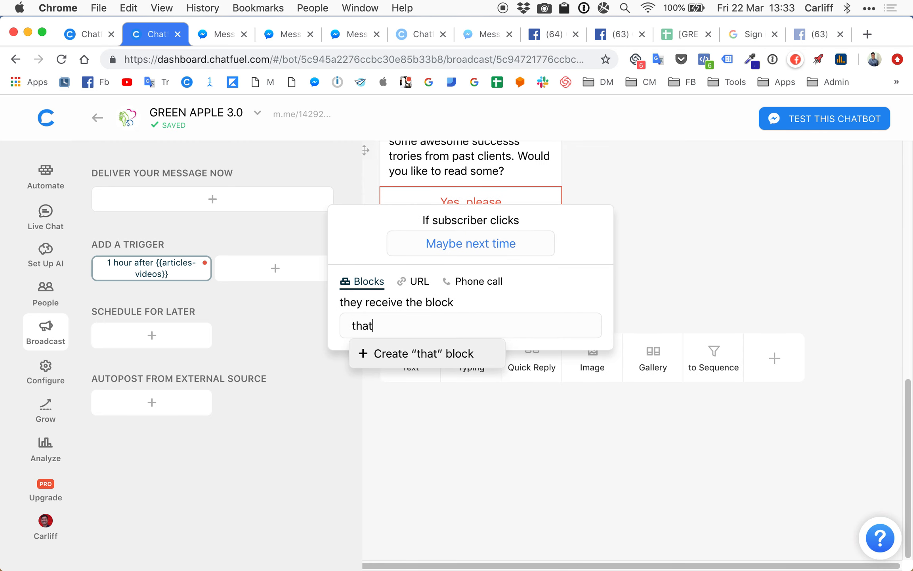
{"action": "type", "text": "'s-alright"}
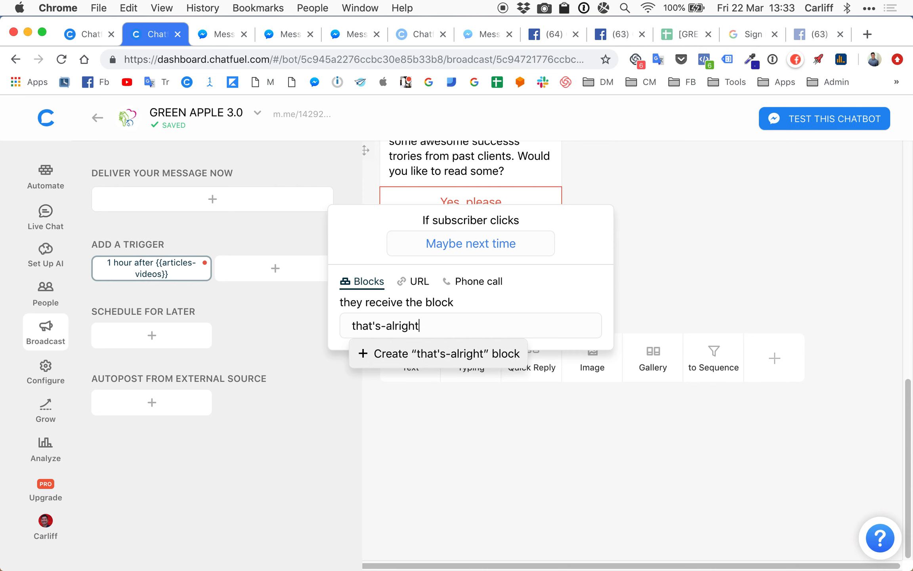
{"action": "left_click", "coordinate": [400, 350]}
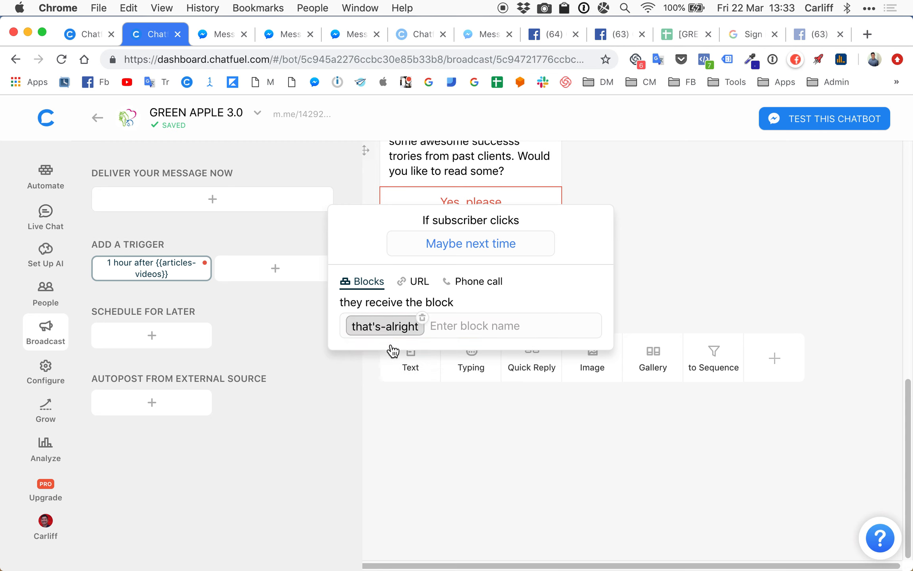
{"action": "left_click", "coordinate": [412, 381]}
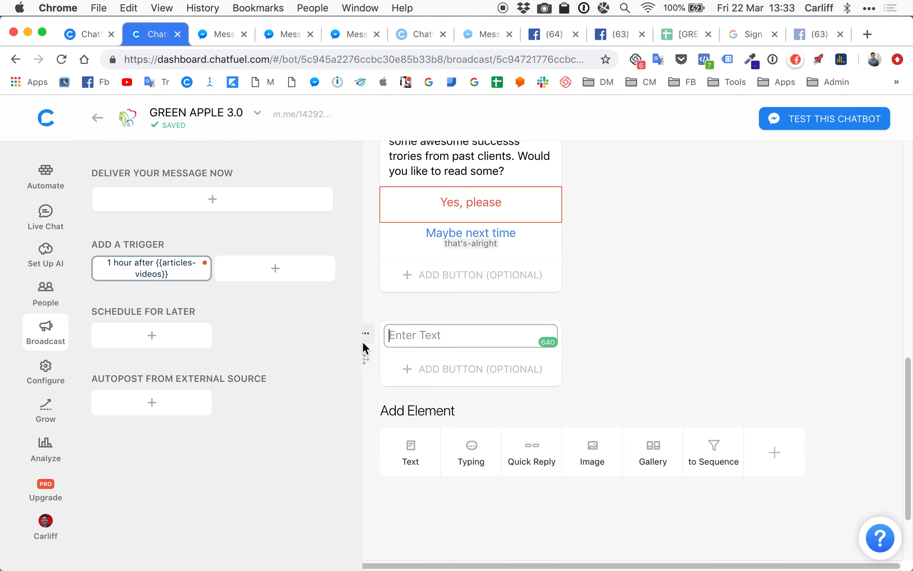
{"action": "left_click", "coordinate": [366, 335]}
{"action": "left_click", "coordinate": [380, 416]}
{"action": "left_click", "coordinate": [536, 381]}
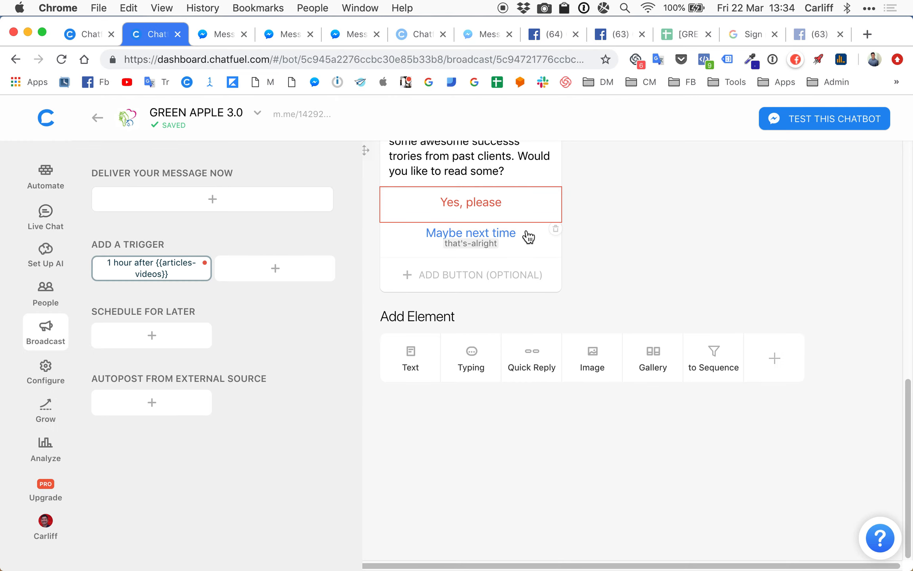
- Link the "Yes, please" button to the existing get-them-subscribed block
{"action": "left_click", "coordinate": [479, 207]}
{"action": "left_click", "coordinate": [434, 287]}
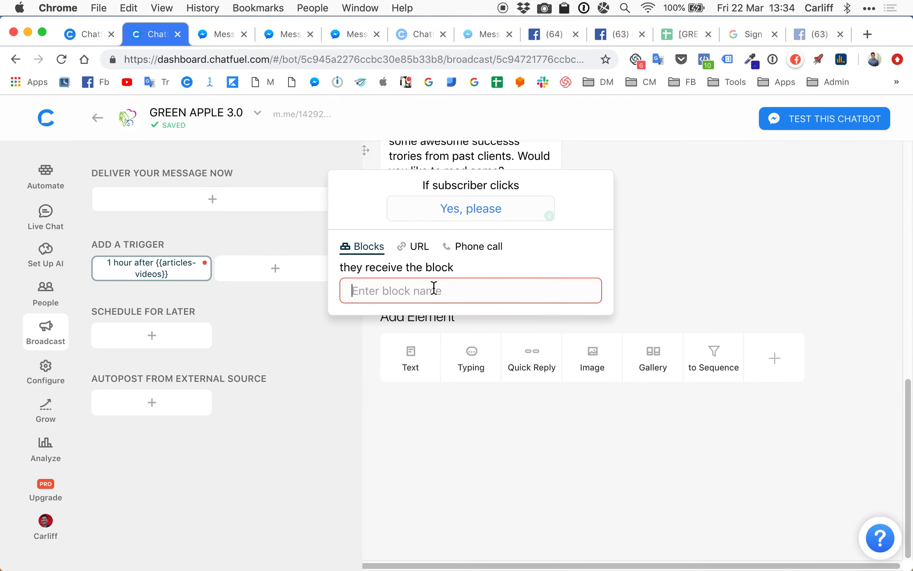
{"action": "type", "text": "get"}
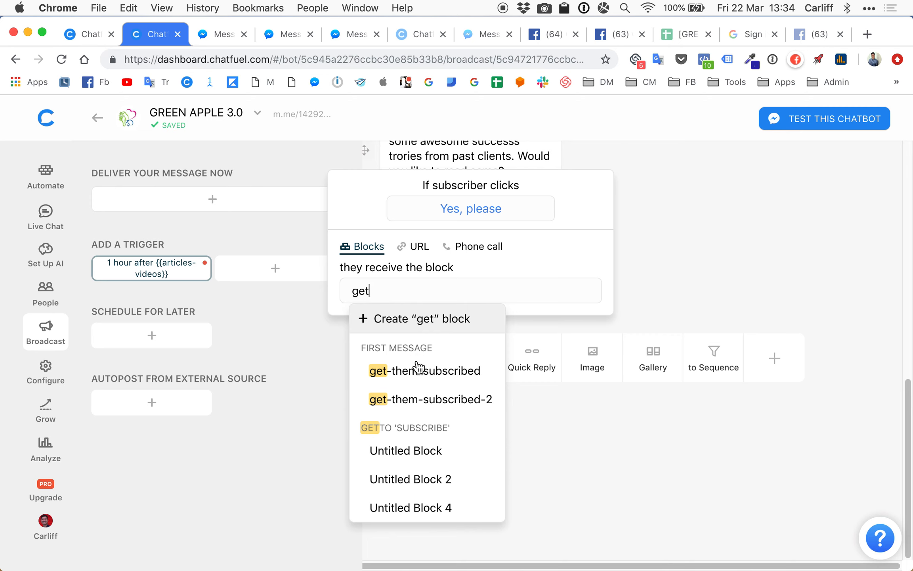
{"action": "left_click", "coordinate": [415, 379]}
{"action": "left_click", "coordinate": [665, 226]}
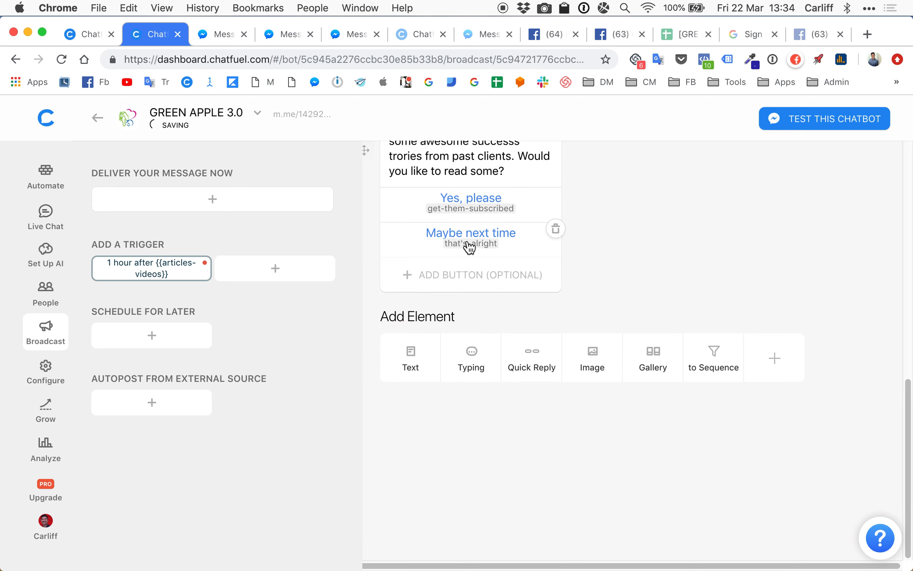
- Open the that's-alright block from the "Maybe next time" button and add a typing element lasting 1.1 sec
{"action": "left_click", "coordinate": [495, 249]}
{"action": "left_click", "coordinate": [390, 328]}
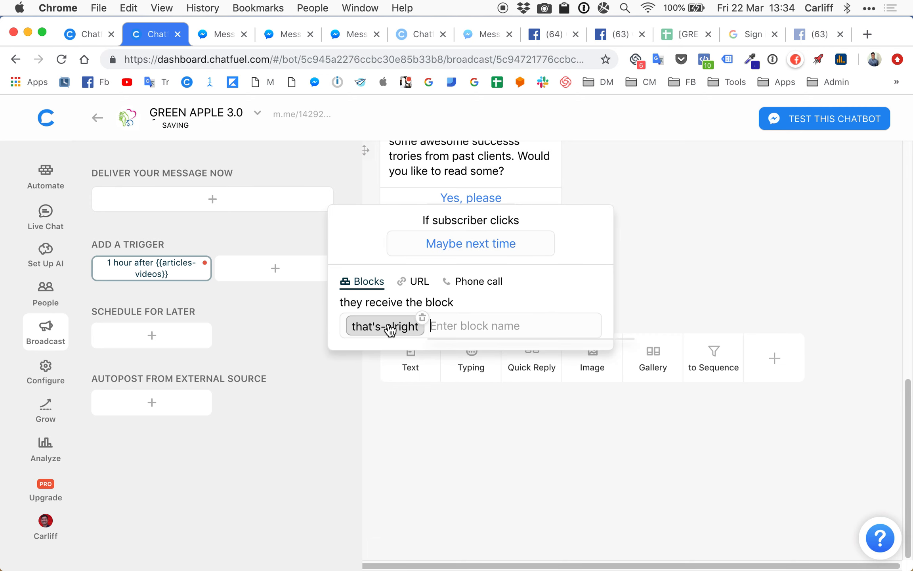
{"action": "left_click", "coordinate": [389, 326]}
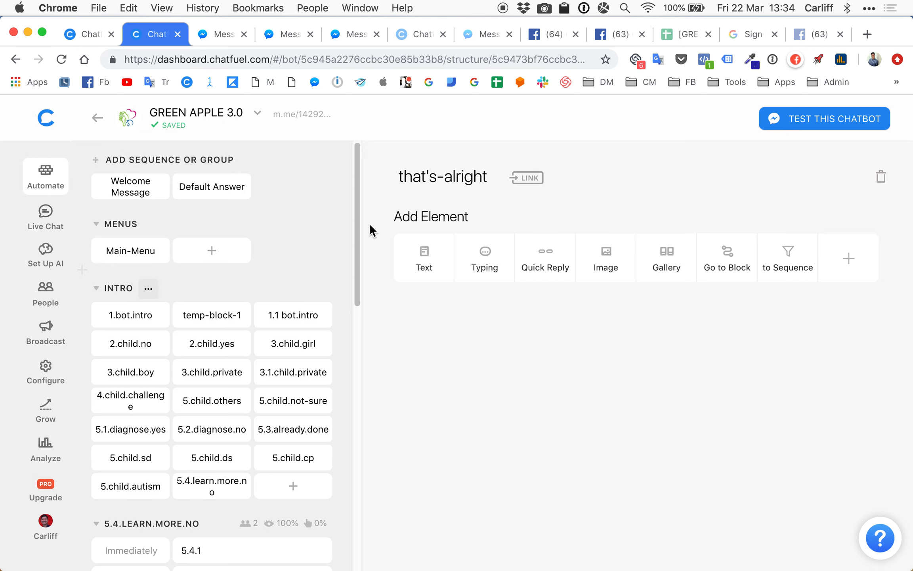
{"action": "left_click", "coordinate": [485, 256]}
{"action": "left_click", "coordinate": [445, 276]}
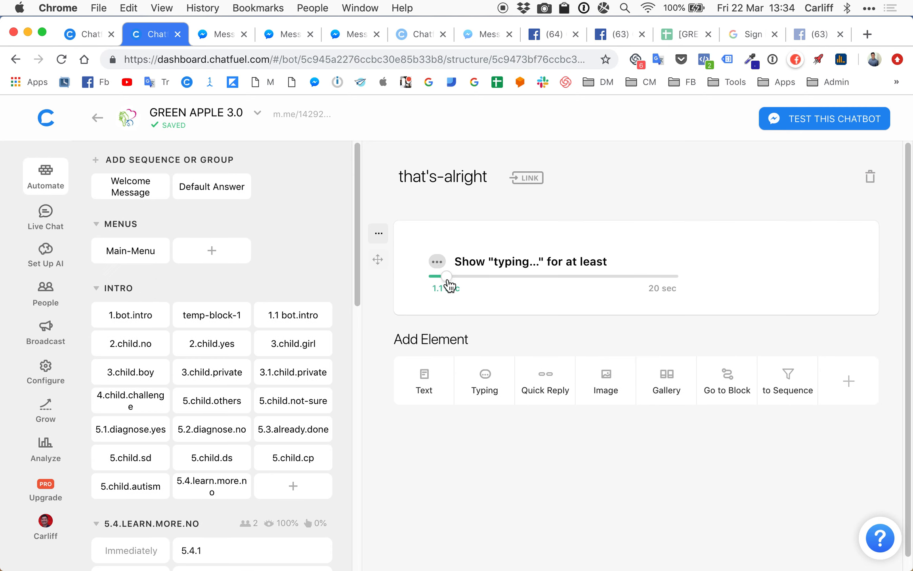
- Add a text element to the that's-alright block reading "That's alroght {{first name}}" with the first name attribute
{"action": "left_click", "coordinate": [424, 379]}
{"action": "type", "text": "That's "}
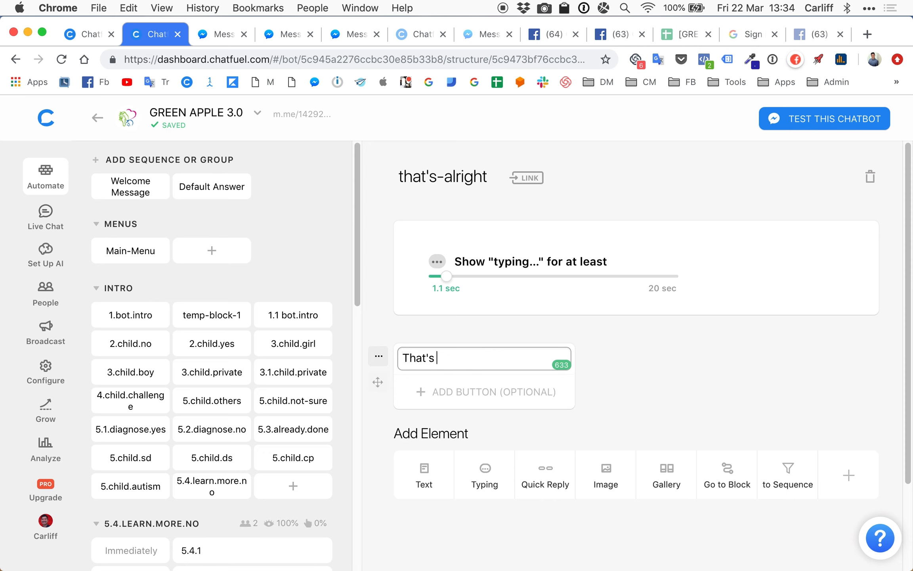
{"action": "type", "text": "alroght {{fir"}
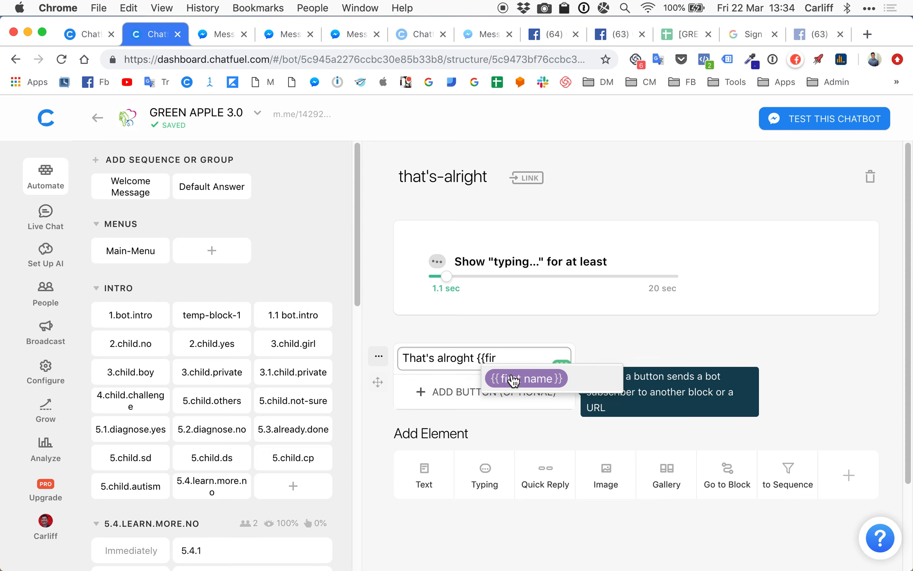
{"action": "left_click", "coordinate": [528, 379]}
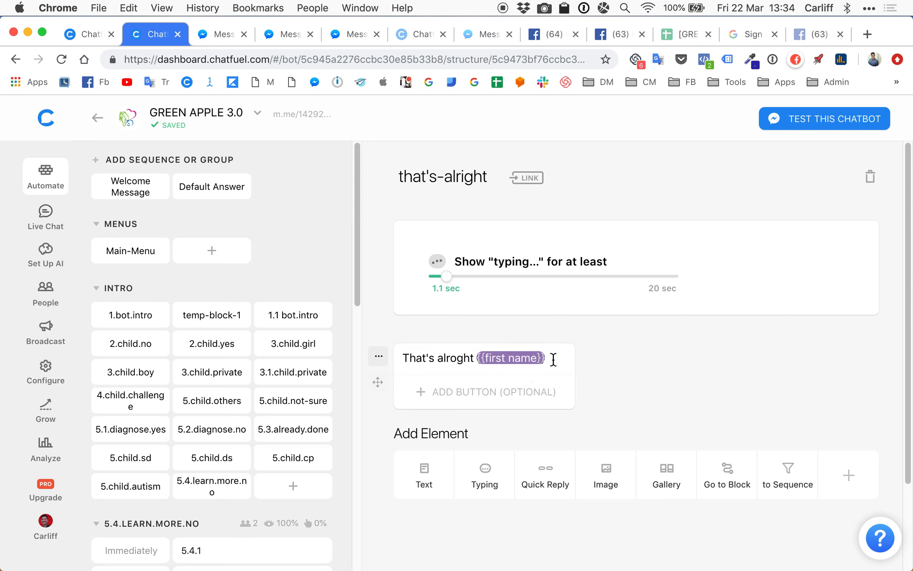
- Add a second paragraph to the text element reading "Click below if there's anything I can do to help"
{"action": "key", "text": "Return"}
{"action": "key", "text": "Return"}
{"action": "type", "text": "Click below if you"}
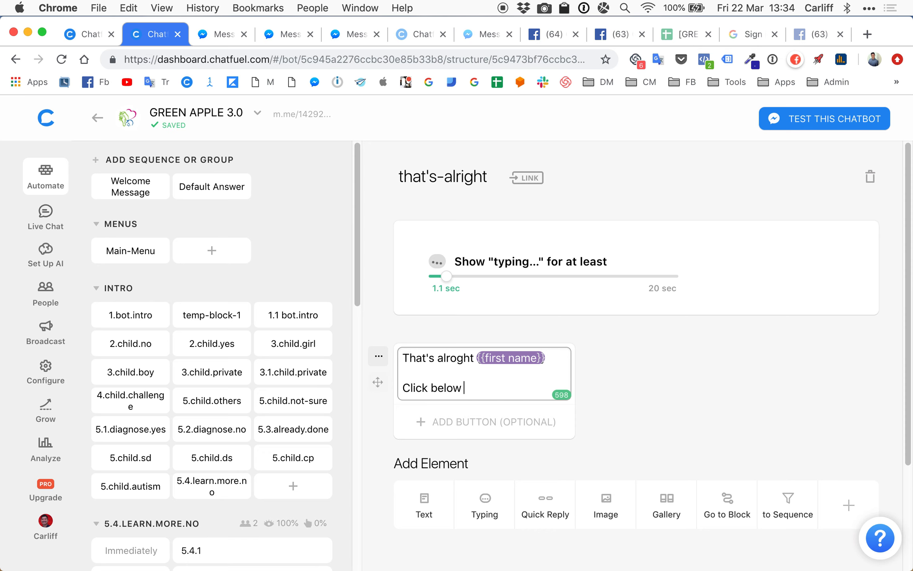
{"action": "key", "text": "BackSpace"}
{"action": "key", "text": "BackSpace"}
{"action": "key", "text": "BackSpace"}
{"action": "key", "text": "BackSpace"}
{"action": "key", "text": "BackSpace"}
{"action": "type", "text": "there's anything I can do to help"}
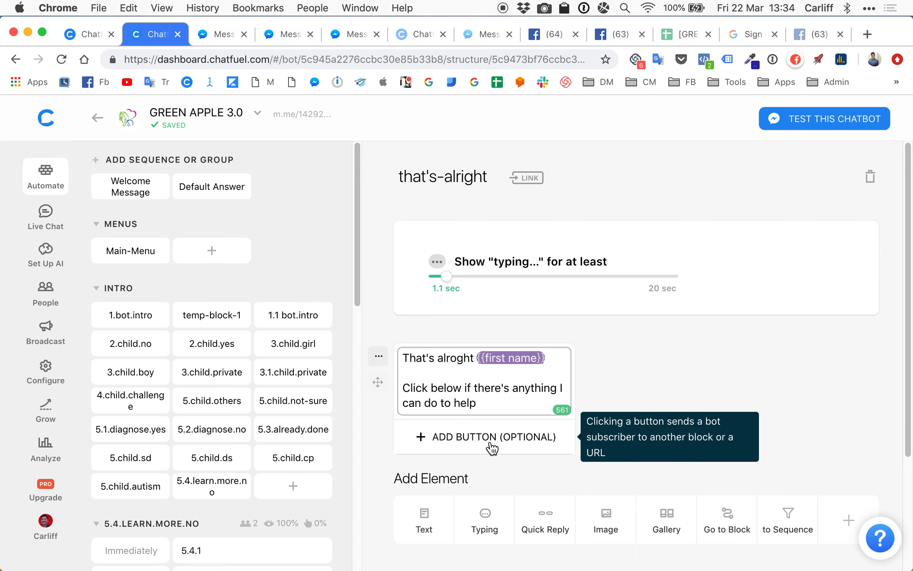
- Add a Go to Block element targeting CTA.buttons to the that's-alright block and correct its greeting to "That's alright"
{"action": "left_click", "coordinate": [714, 526]}
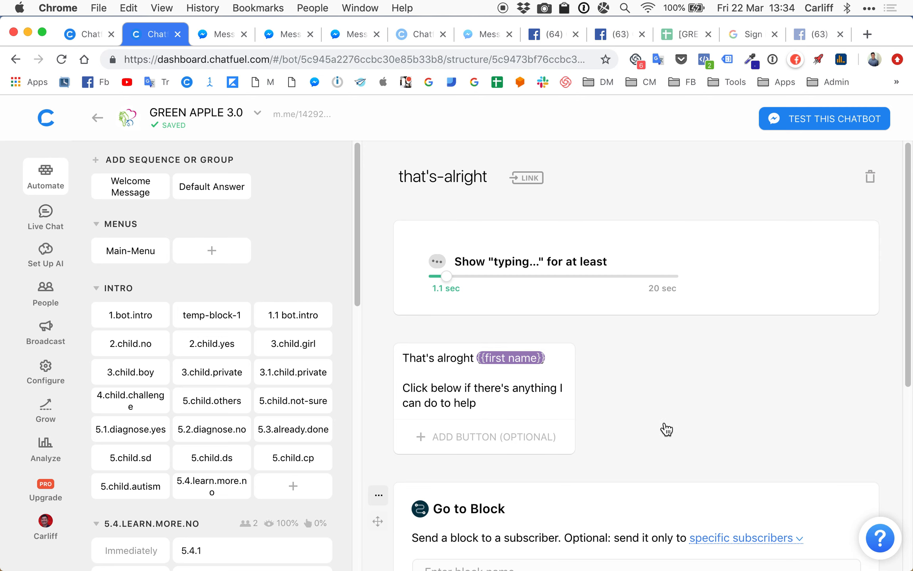
{"action": "type", "text": "cta"}
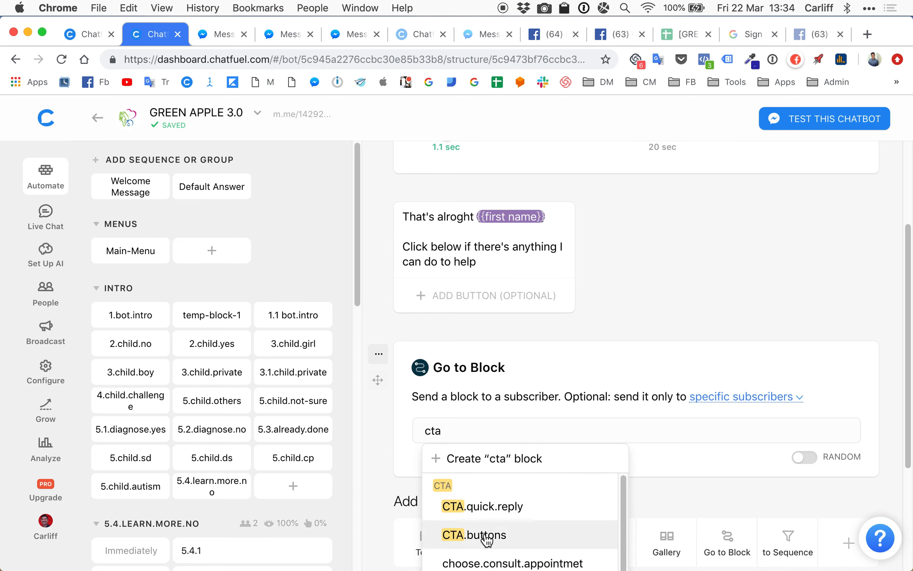
{"action": "left_click", "coordinate": [485, 535]}
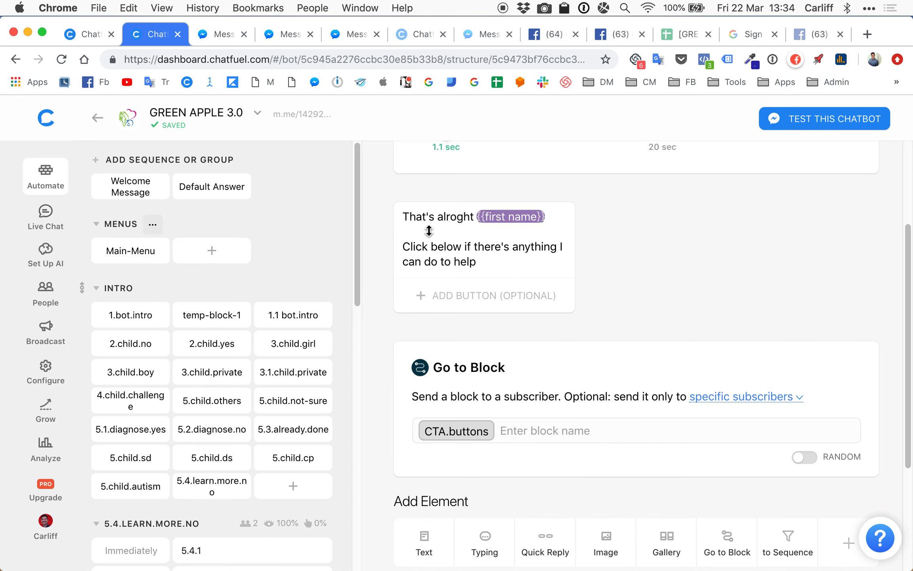
{"action": "left_click", "coordinate": [453, 217]}
{"action": "left_click", "coordinate": [717, 228]}
- Return to the one-hour articles-videos broadcast and review its message tag, user filters, trigger, send time, message and reply buttons
{"action": "left_click", "coordinate": [14, 59]}
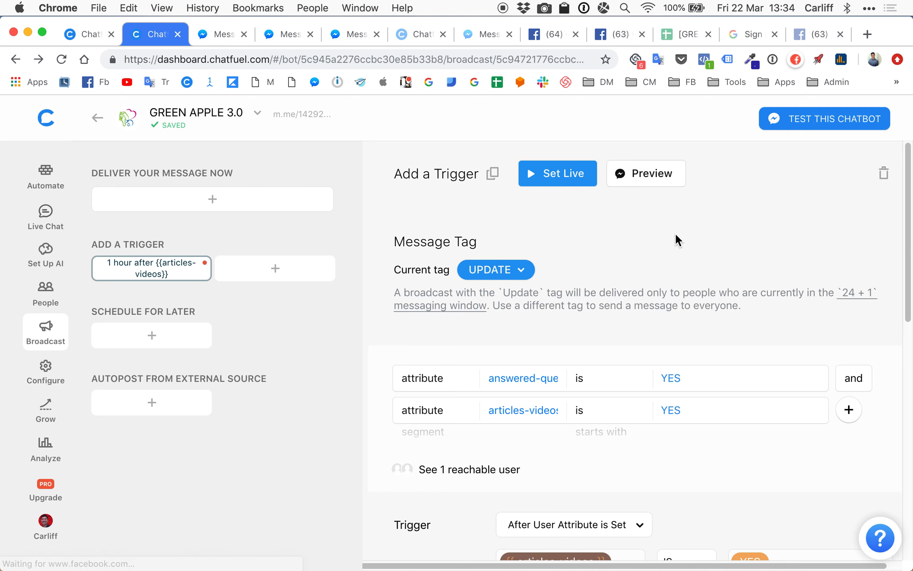
{"action": "scroll", "coordinate": [664, 237], "scroll_direction": "down", "scroll_amount": 1}
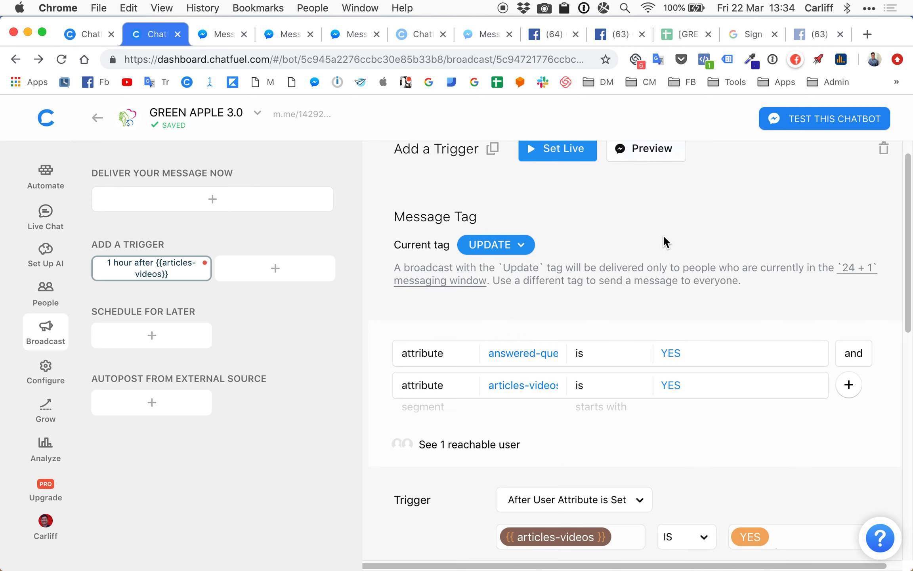
{"action": "scroll", "coordinate": [656, 227], "scroll_direction": "up", "scroll_amount": 1}
{"action": "scroll", "coordinate": [650, 225], "scroll_direction": "down", "scroll_amount": 2}
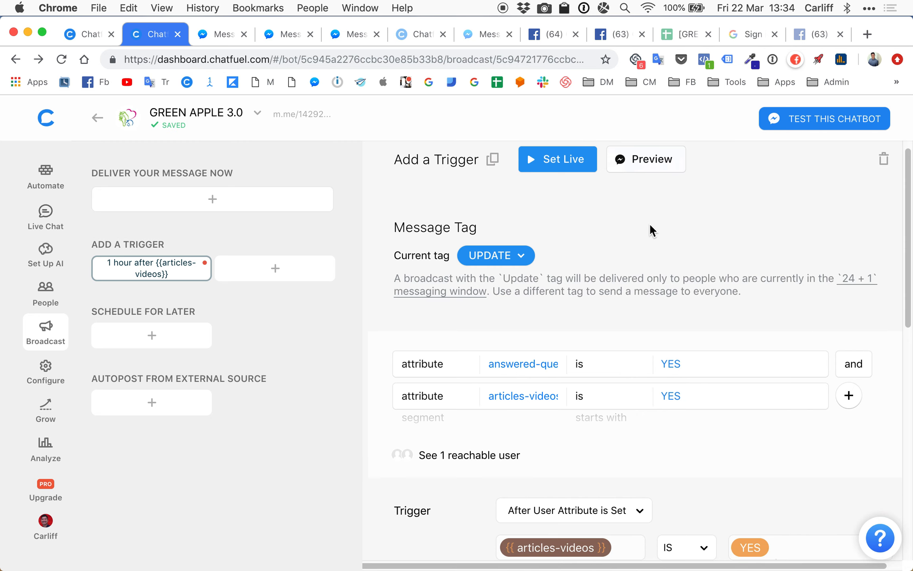
{"action": "scroll", "coordinate": [650, 228], "scroll_direction": "up", "scroll_amount": 1}
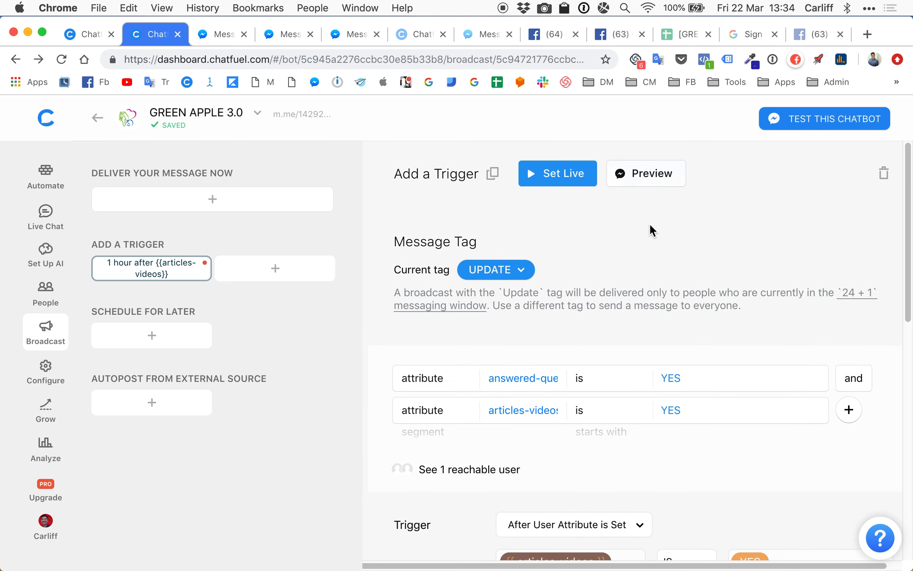
{"action": "scroll", "coordinate": [650, 224], "scroll_direction": "down", "scroll_amount": 2}
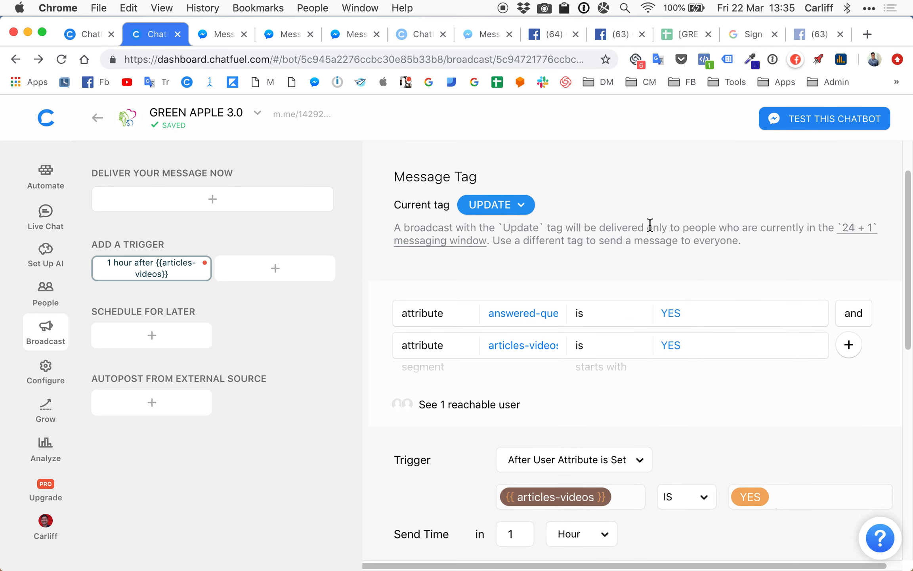
{"action": "scroll", "coordinate": [650, 225], "scroll_direction": "down", "scroll_amount": 2}
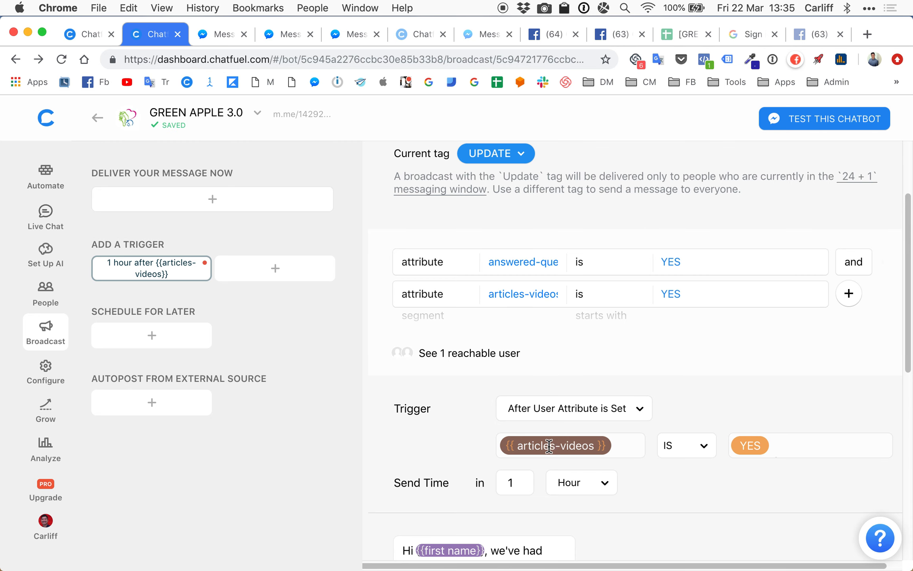
{"action": "scroll", "coordinate": [633, 450], "scroll_direction": "down", "scroll_amount": 2}
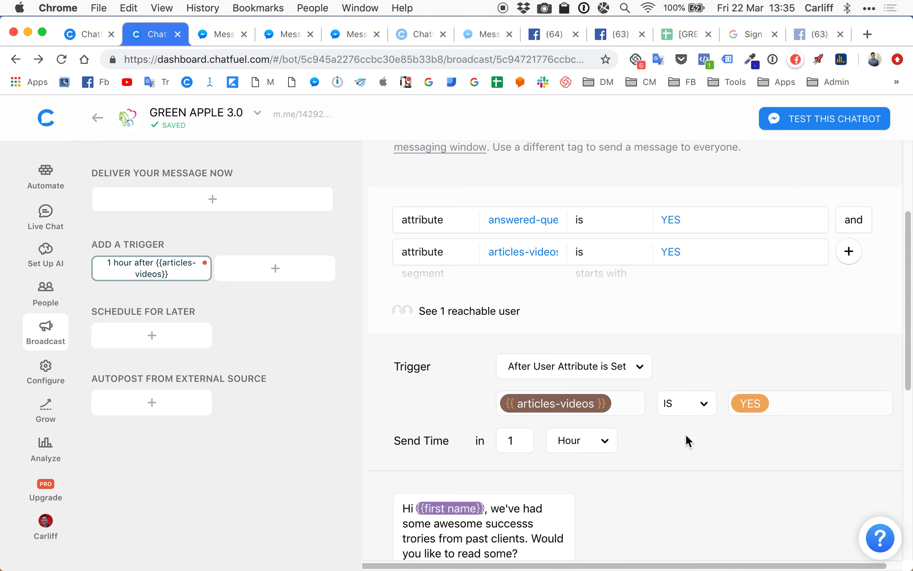
{"action": "scroll", "coordinate": [687, 439], "scroll_direction": "down", "scroll_amount": 8}
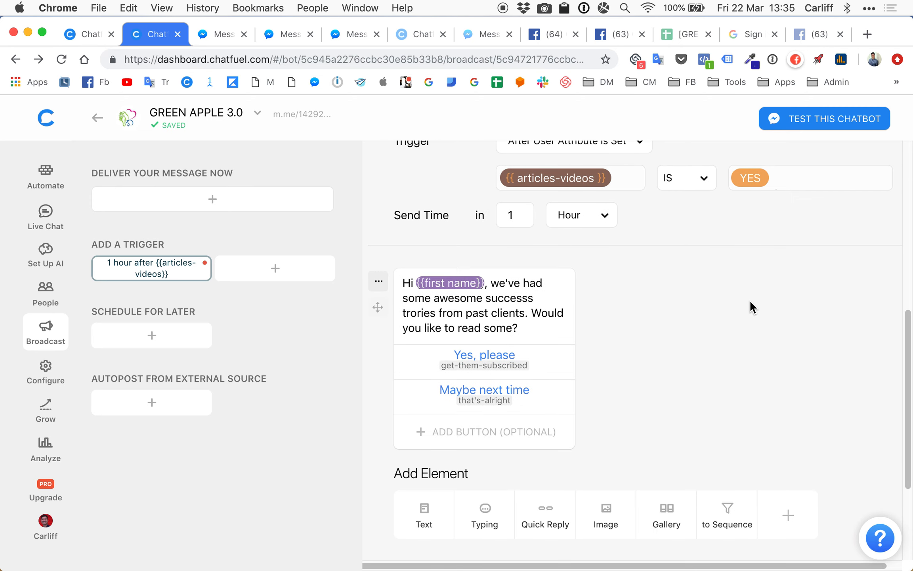
{"action": "scroll", "coordinate": [672, 301], "scroll_direction": "down", "scroll_amount": 1}
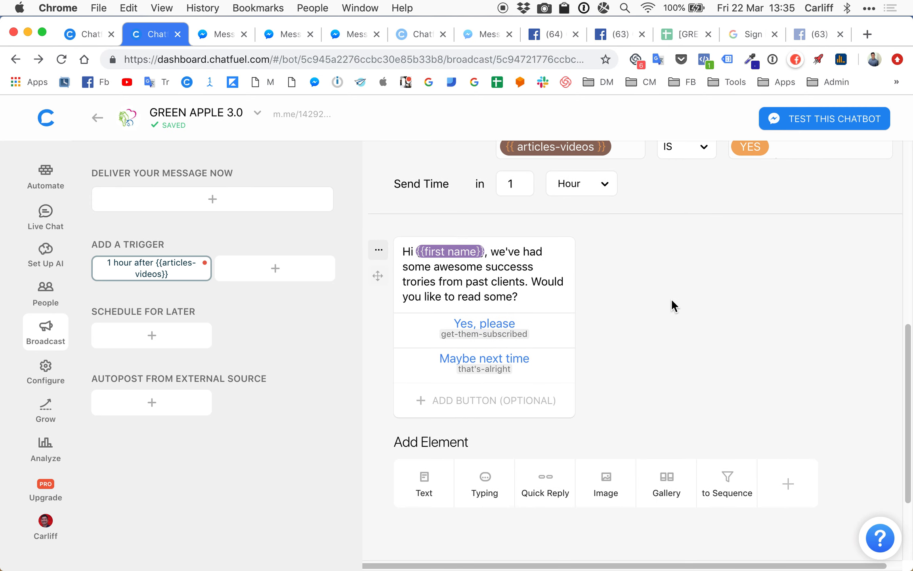
- Correct the misspelled words in the broadcast message so it reads "some awesome success stories from past clients"
{"action": "left_click", "coordinate": [408, 284]}
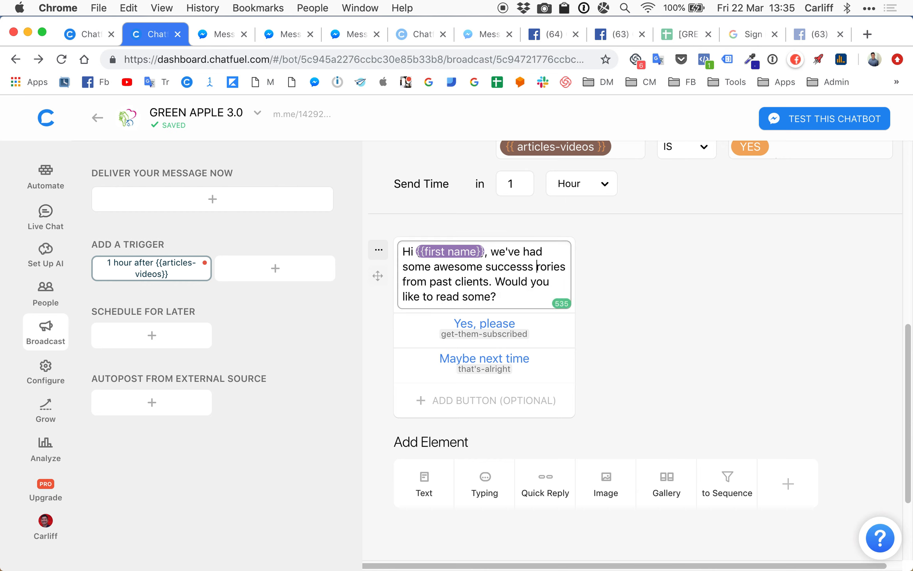
{"action": "type", "text": "st"}
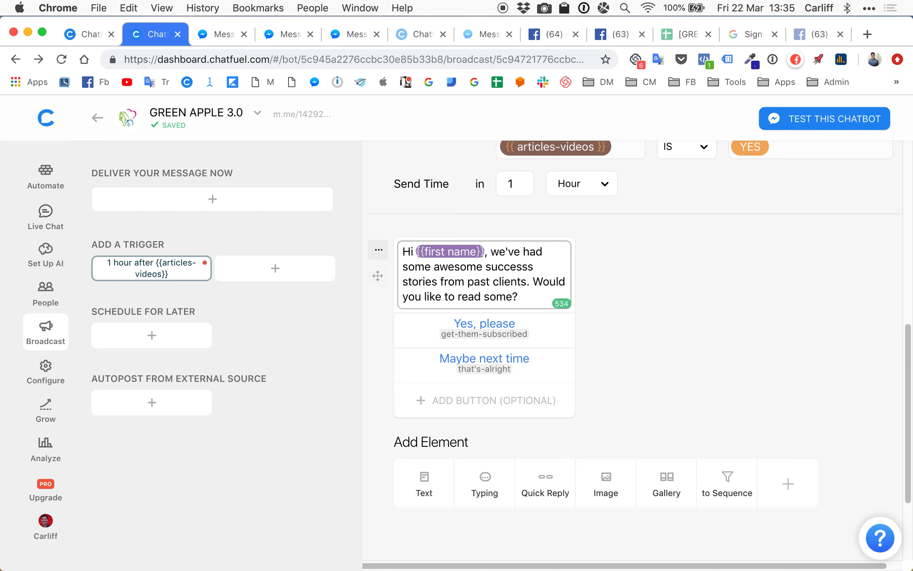
{"action": "key", "text": "BackSpace"}
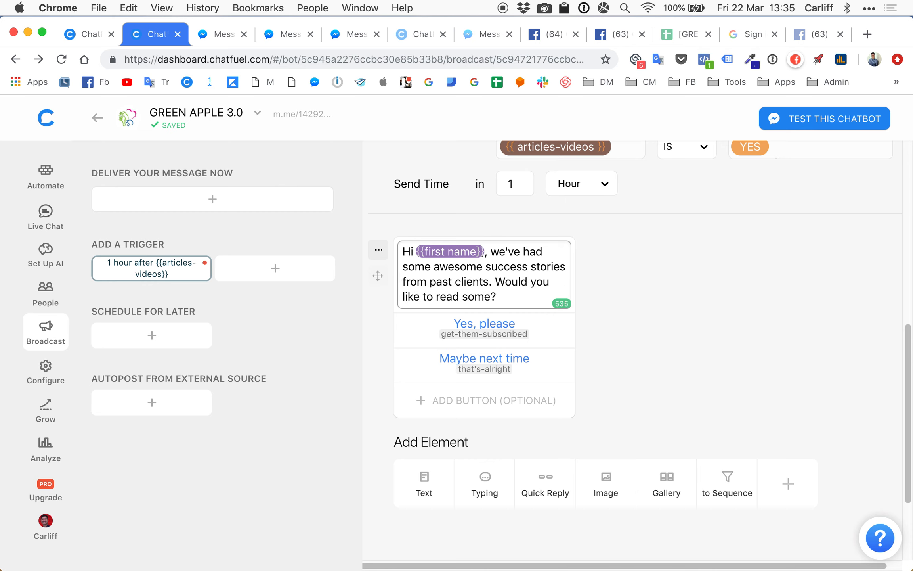
{"action": "left_click", "coordinate": [659, 296]}
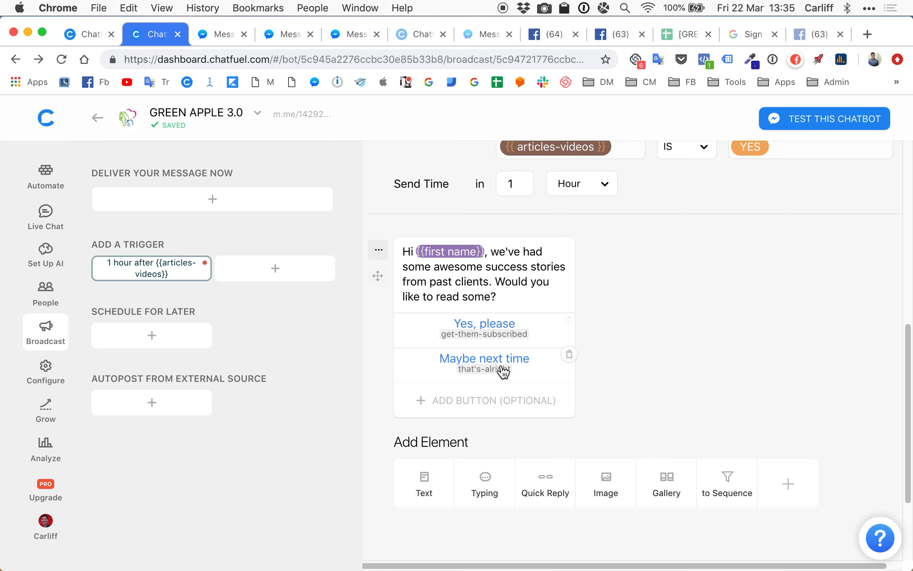
- Follow the "Maybe next time" button to the that's-alright block and check its text and Go to Block elements
{"action": "left_click", "coordinate": [484, 371]}
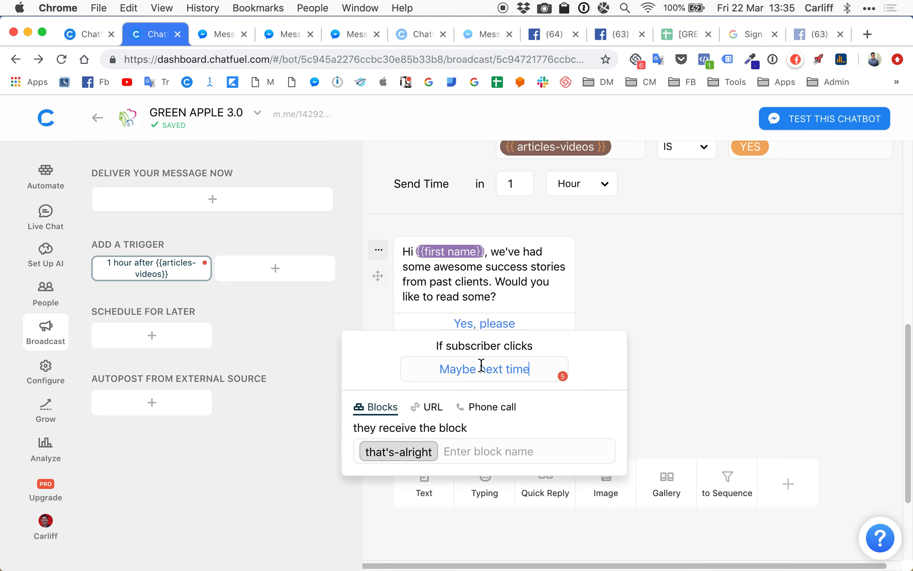
{"action": "left_click", "coordinate": [396, 453]}
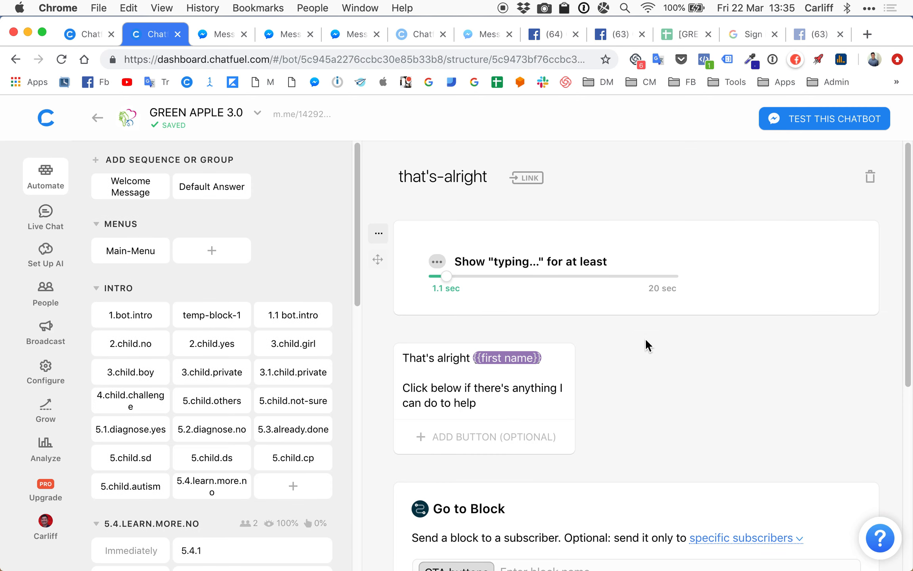
{"action": "scroll", "coordinate": [600, 328], "scroll_direction": "down", "scroll_amount": 5}
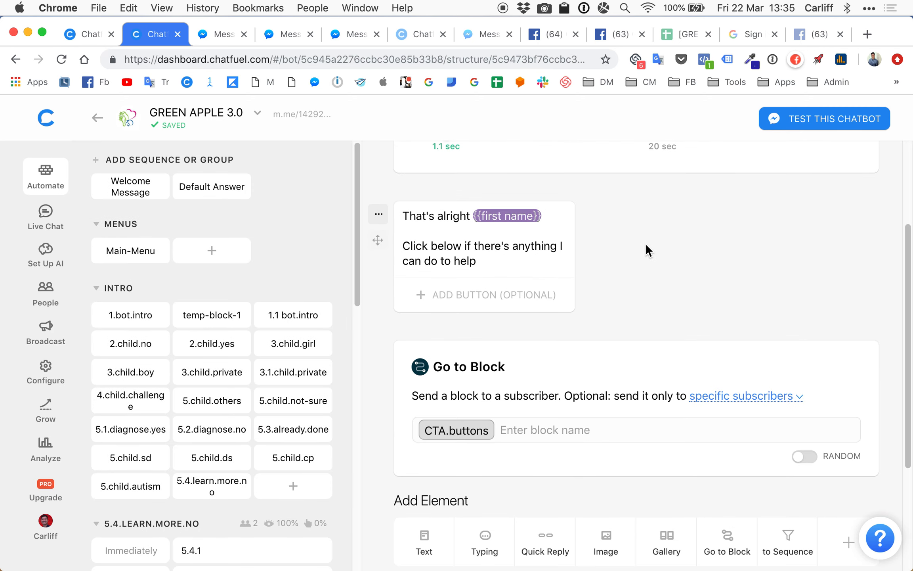
{"action": "scroll", "coordinate": [646, 246], "scroll_direction": "down", "scroll_amount": 4}
- Open the linked CTA.buttons block and connect its Main Menu button to the existing Main-Menu block
{"action": "left_click", "coordinate": [453, 305]}
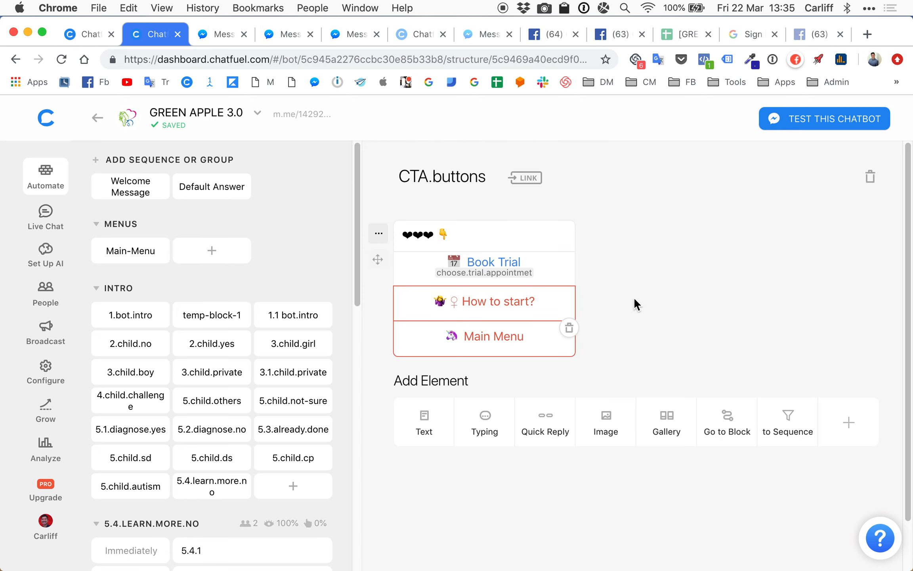
{"action": "left_click", "coordinate": [496, 336]}
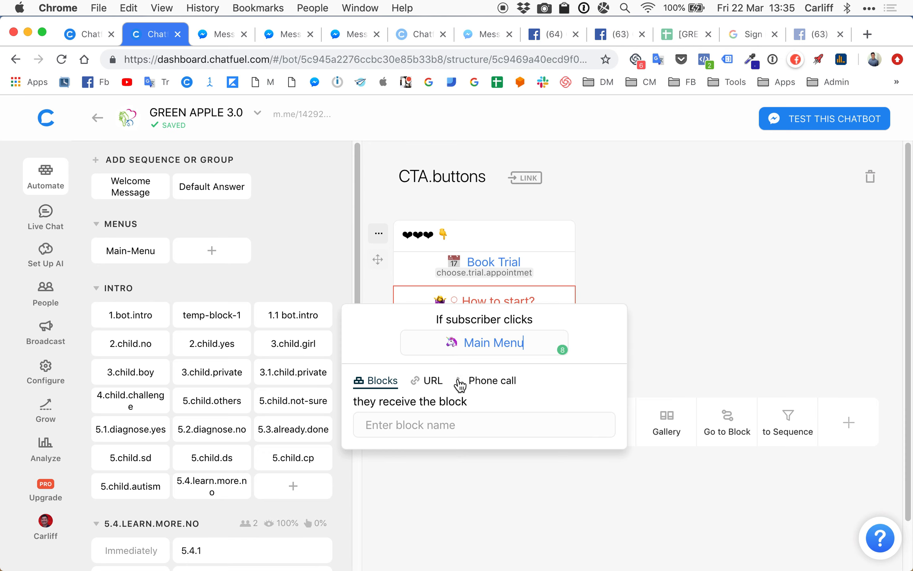
{"action": "left_click", "coordinate": [434, 422]}
{"action": "type", "text": "main"}
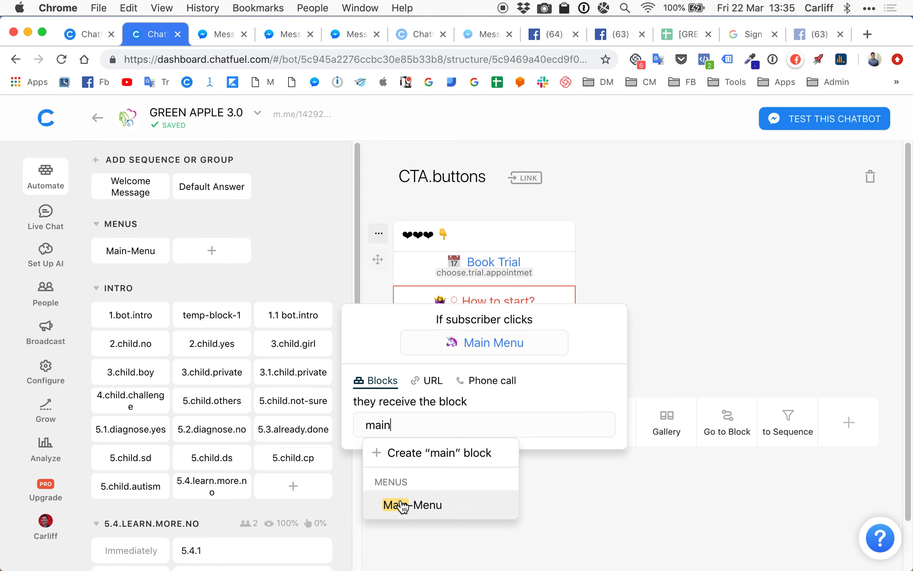
{"action": "left_click", "coordinate": [403, 507]}
{"action": "left_click", "coordinate": [814, 212]}
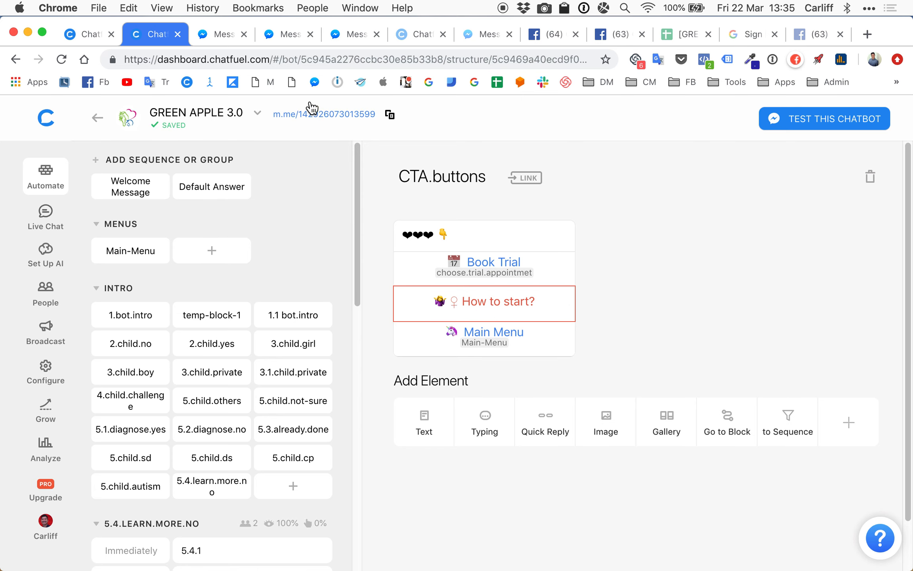
- Switch to the GreenApple Hippotheraphy 2.0 bot and check the "How to Start?" quick reply's target in its CTA.quick.reply block
{"action": "left_click", "coordinate": [84, 35]}
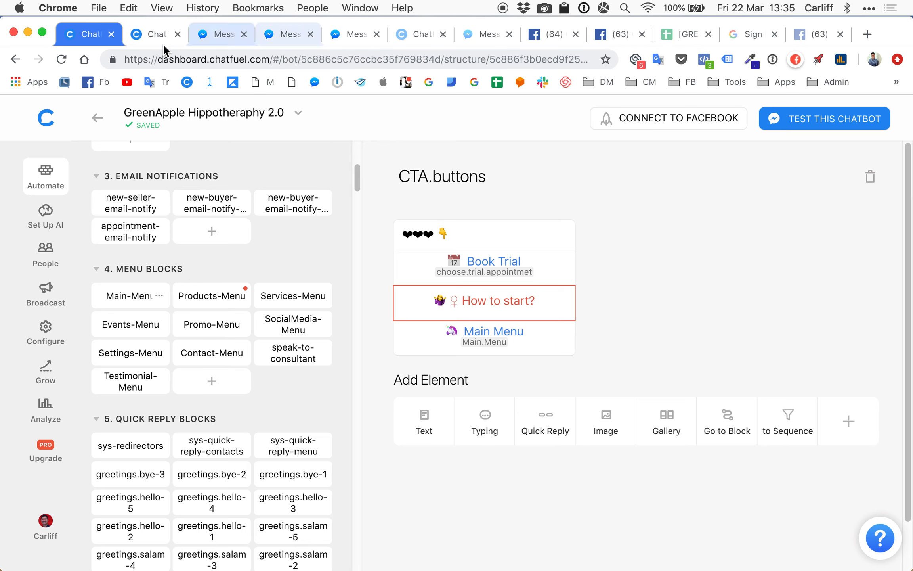
{"action": "scroll", "coordinate": [232, 380], "scroll_direction": "down", "scroll_amount": 10}
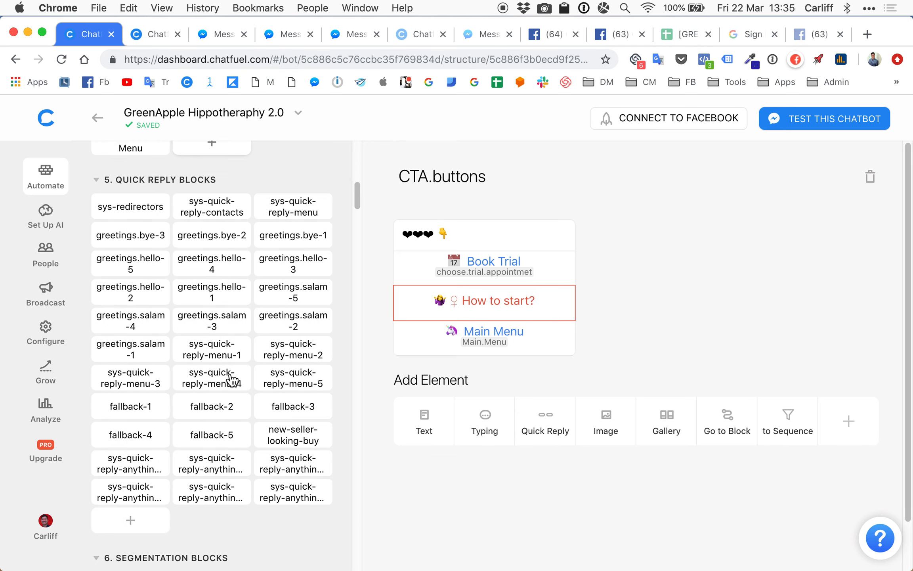
{"action": "scroll", "coordinate": [232, 380], "scroll_direction": "down", "scroll_amount": 15}
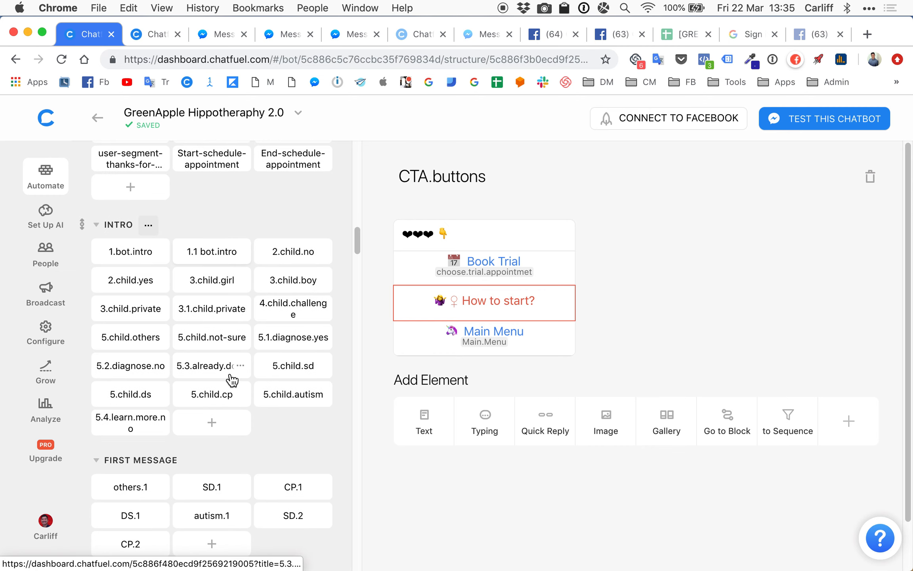
{"action": "scroll", "coordinate": [232, 380], "scroll_direction": "down", "scroll_amount": 4}
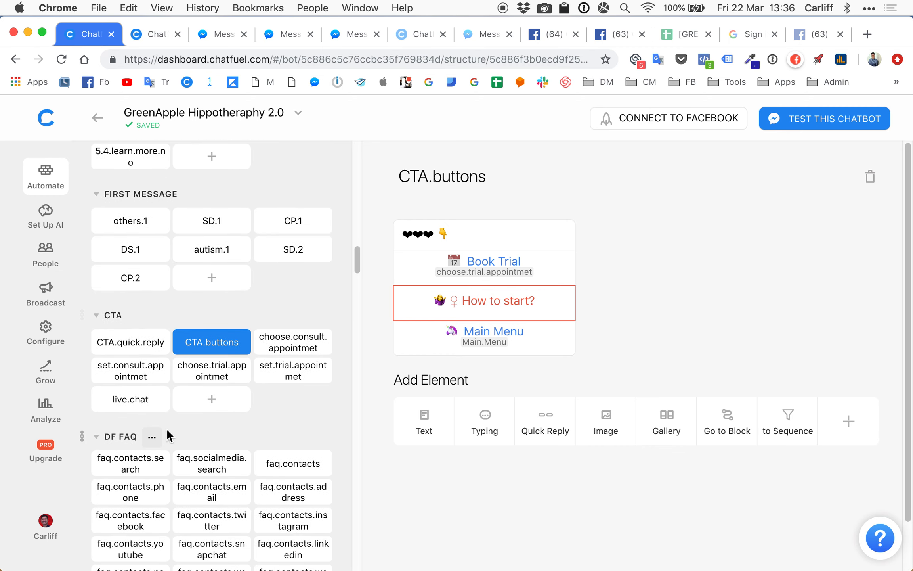
{"action": "scroll", "coordinate": [213, 340], "scroll_direction": "down", "scroll_amount": 2}
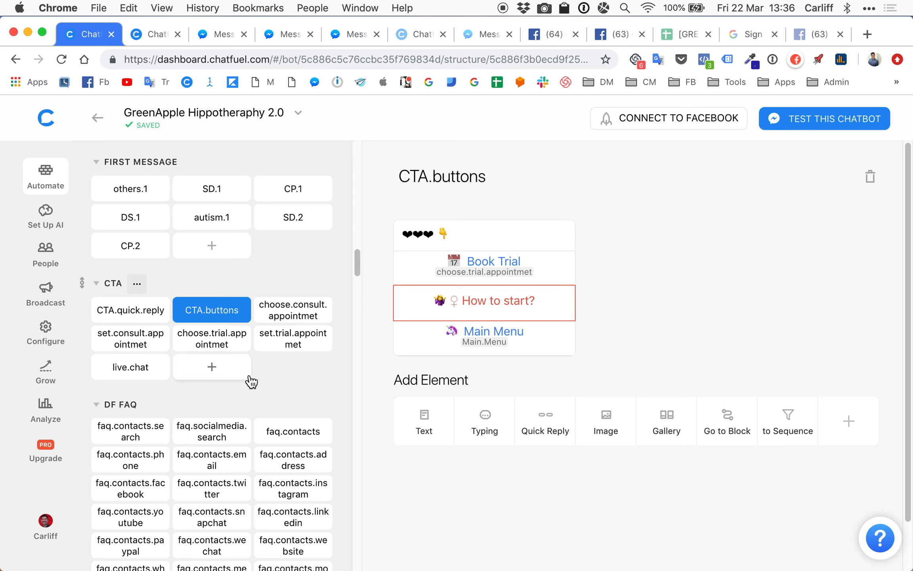
{"action": "left_click", "coordinate": [130, 313]}
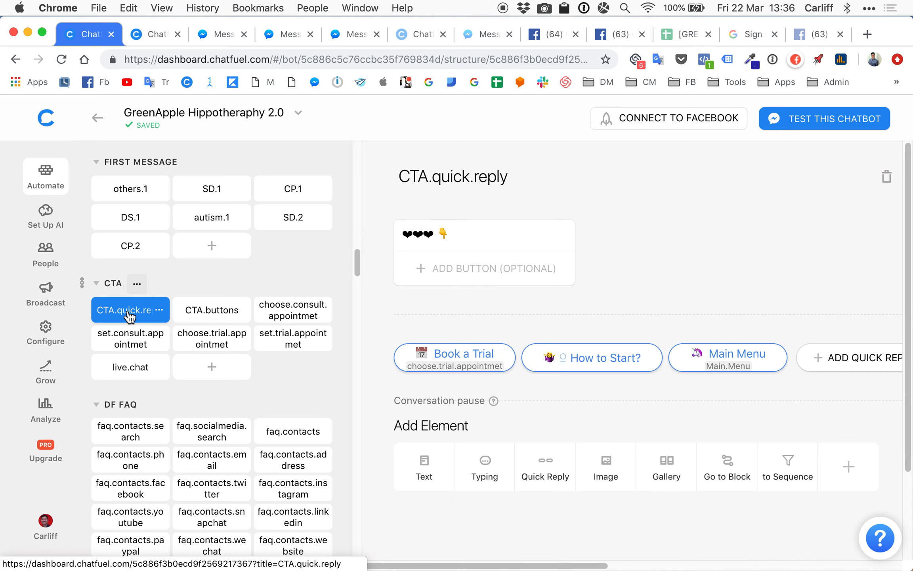
{"action": "left_click", "coordinate": [597, 360]}
{"action": "left_click", "coordinate": [620, 242]}
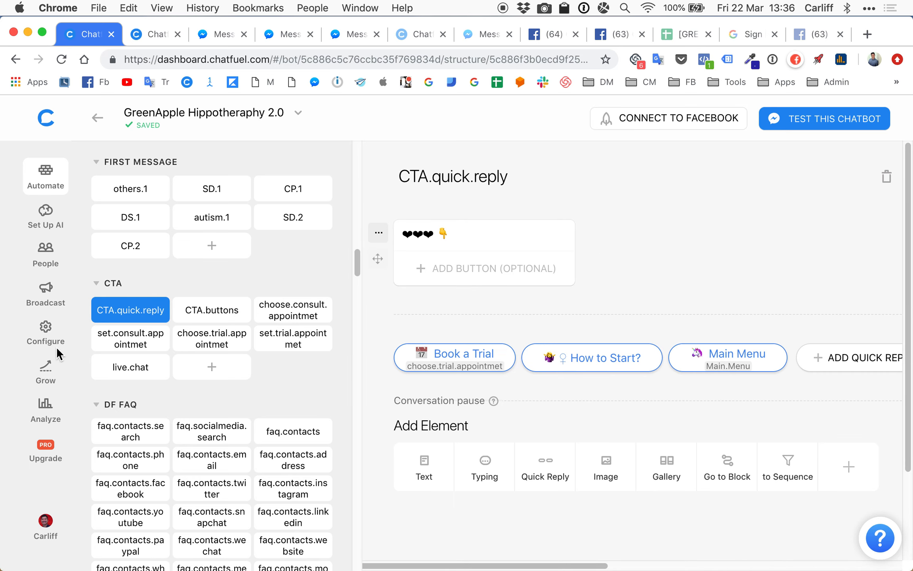
- Look through all block groups of the GreenApple Hippotheraphy 2.0 bot for a how-to-start block
{"action": "scroll", "coordinate": [201, 371], "scroll_direction": "down", "scroll_amount": 3}
{"action": "scroll", "coordinate": [203, 375], "scroll_direction": "down", "scroll_amount": 15}
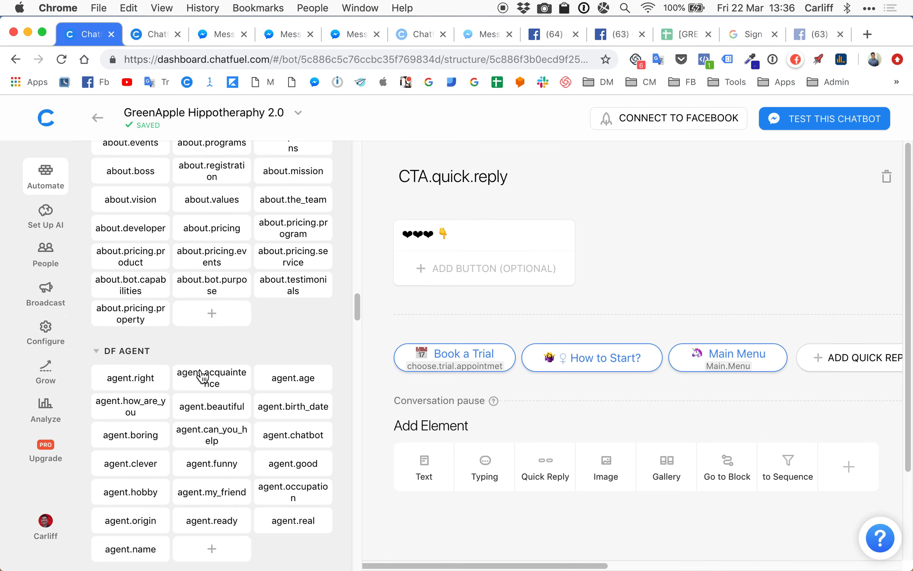
{"action": "scroll", "coordinate": [202, 375], "scroll_direction": "down", "scroll_amount": 10}
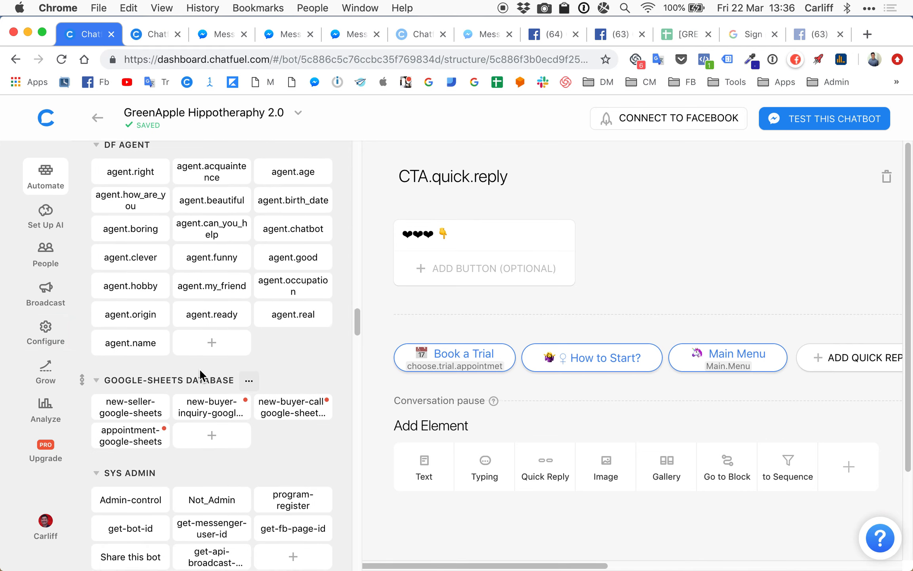
{"action": "scroll", "coordinate": [202, 376], "scroll_direction": "down", "scroll_amount": 17}
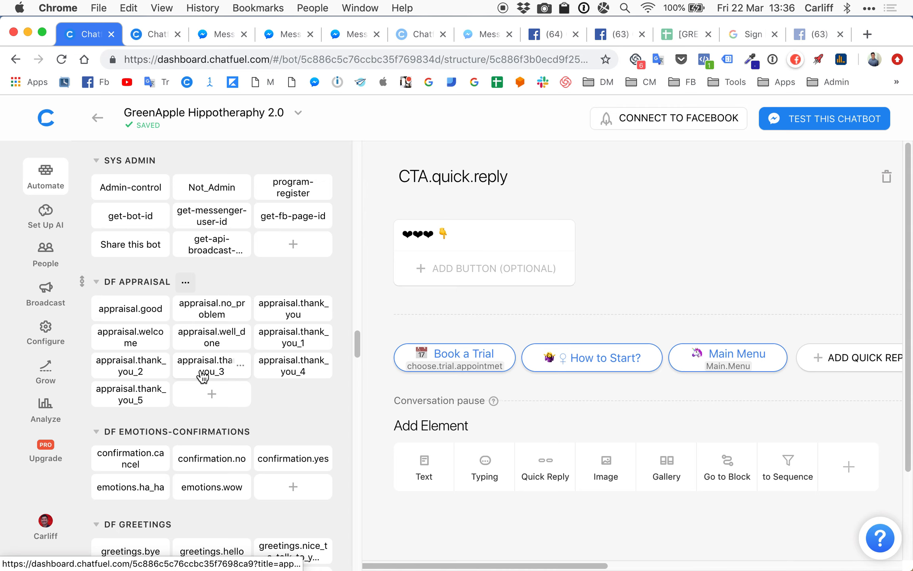
{"action": "scroll", "coordinate": [202, 376], "scroll_direction": "down", "scroll_amount": 9}
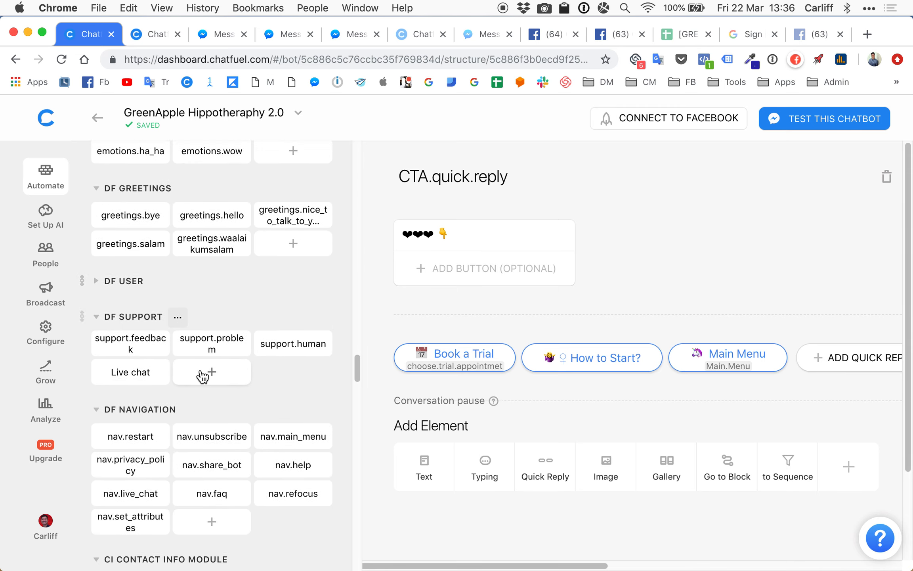
{"action": "scroll", "coordinate": [202, 376], "scroll_direction": "down", "scroll_amount": 10}
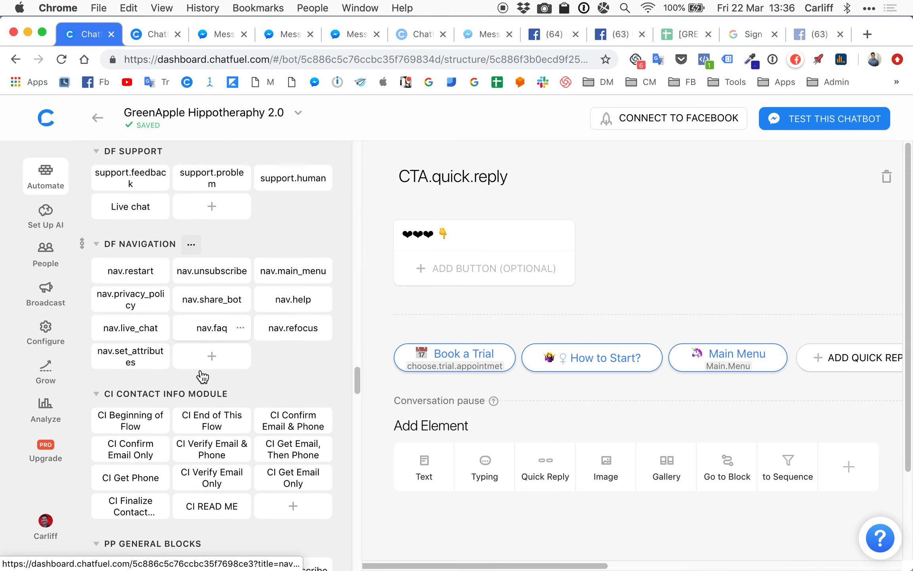
{"action": "scroll", "coordinate": [199, 371], "scroll_direction": "down", "scroll_amount": 20}
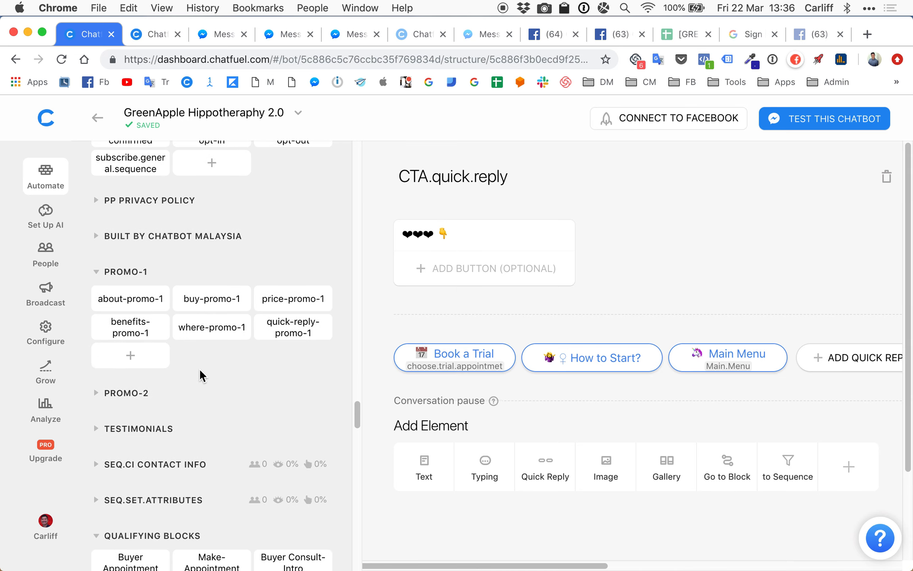
{"action": "scroll", "coordinate": [202, 376], "scroll_direction": "down", "scroll_amount": 15}
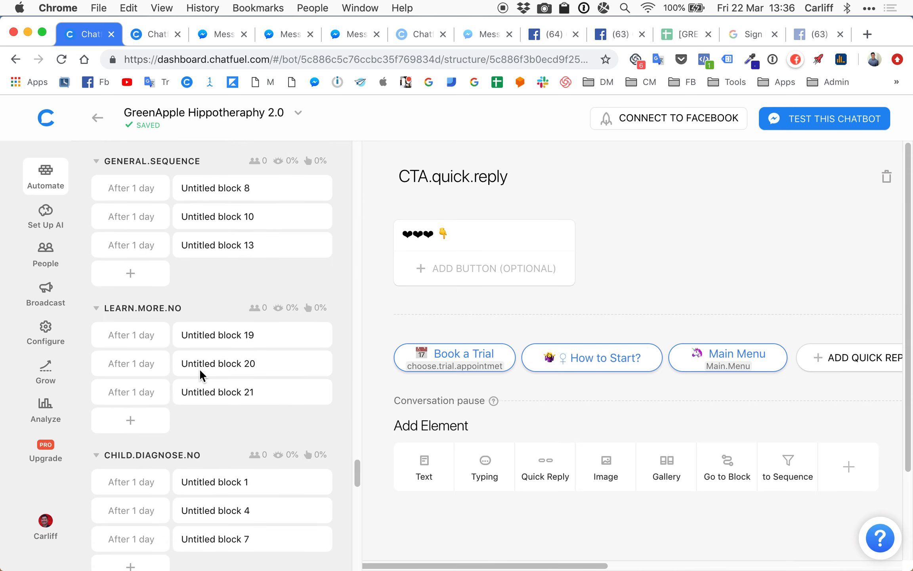
{"action": "scroll", "coordinate": [199, 370], "scroll_direction": "down", "scroll_amount": 20}
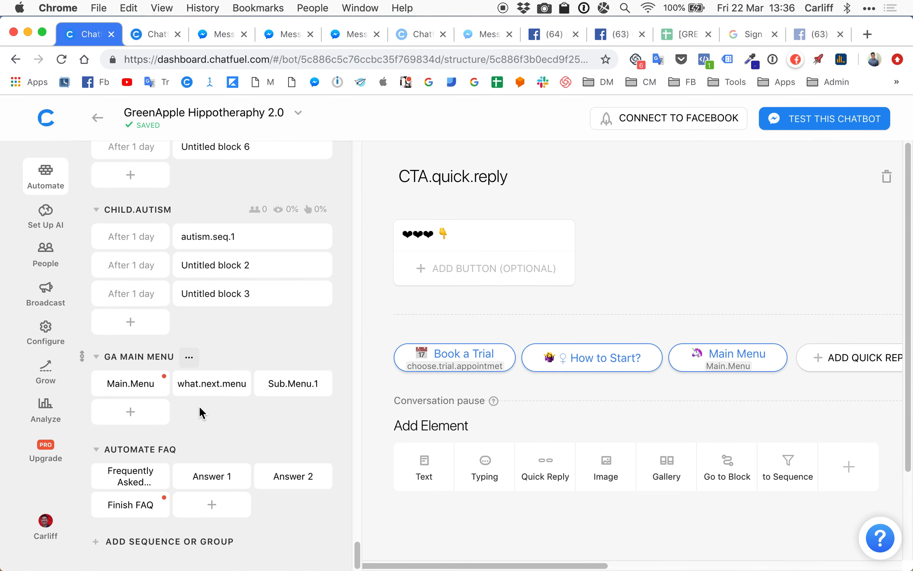
{"action": "mouse_move", "coordinate": [201, 448]}
{"action": "scroll", "coordinate": [221, 390], "scroll_direction": "up", "scroll_amount": 20}
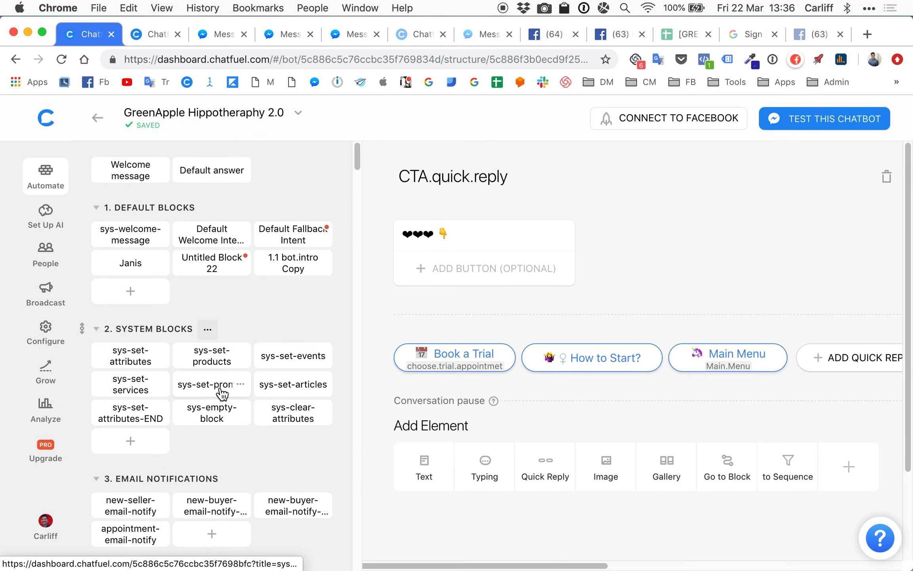
- Return to the GREEN APPLE 3.0 bot, open the Chatfuel dashboard in a new tab beside it, and close the Messenger tabs
{"action": "left_click", "coordinate": [149, 34]}
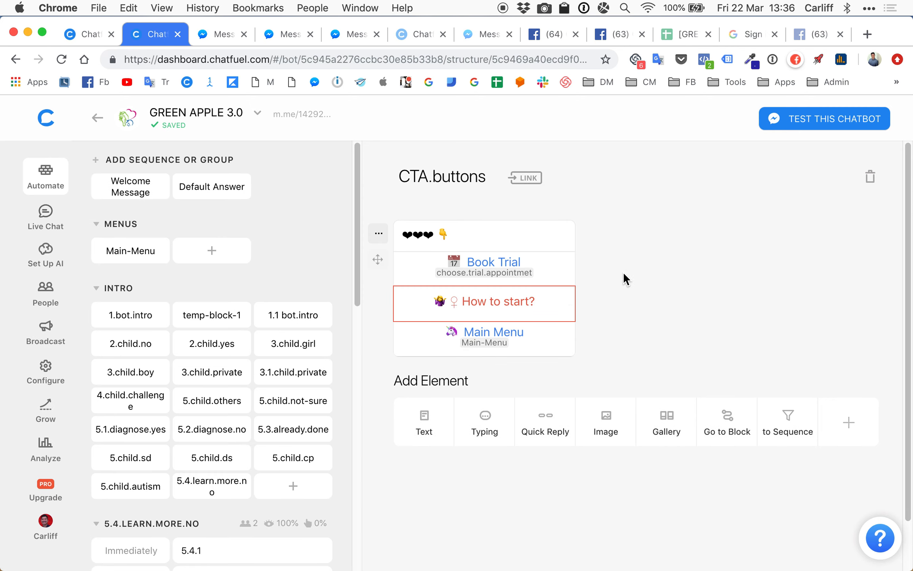
{"action": "right_click", "coordinate": [48, 115]}
{"action": "left_click", "coordinate": [72, 120]}
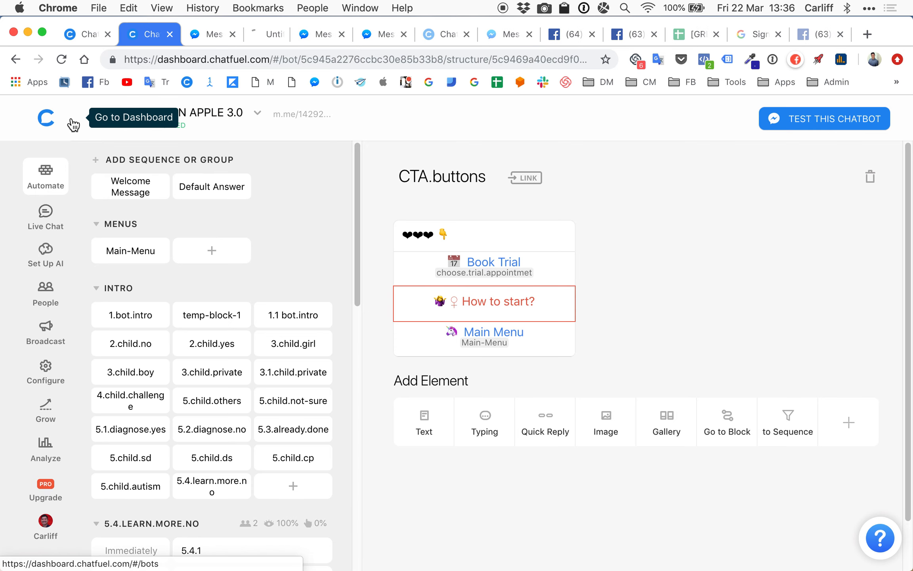
{"action": "left_click_drag", "start_coordinate": [266, 39], "coordinate": [218, 39]}
{"action": "left_click", "coordinate": [290, 34]}
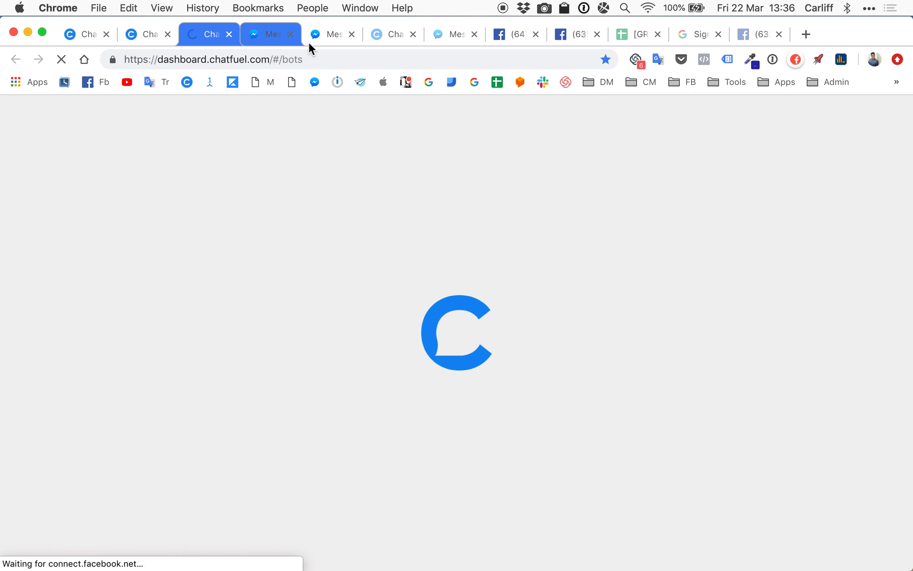
{"action": "middle_click", "coordinate": [308, 41]}
{"action": "left_click", "coordinate": [291, 35]}
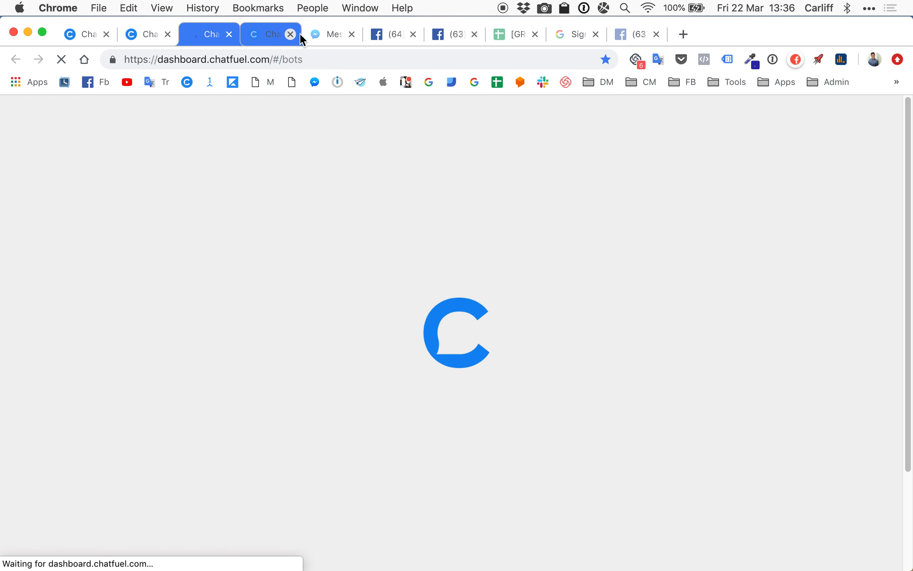
{"action": "left_click", "coordinate": [351, 35]}
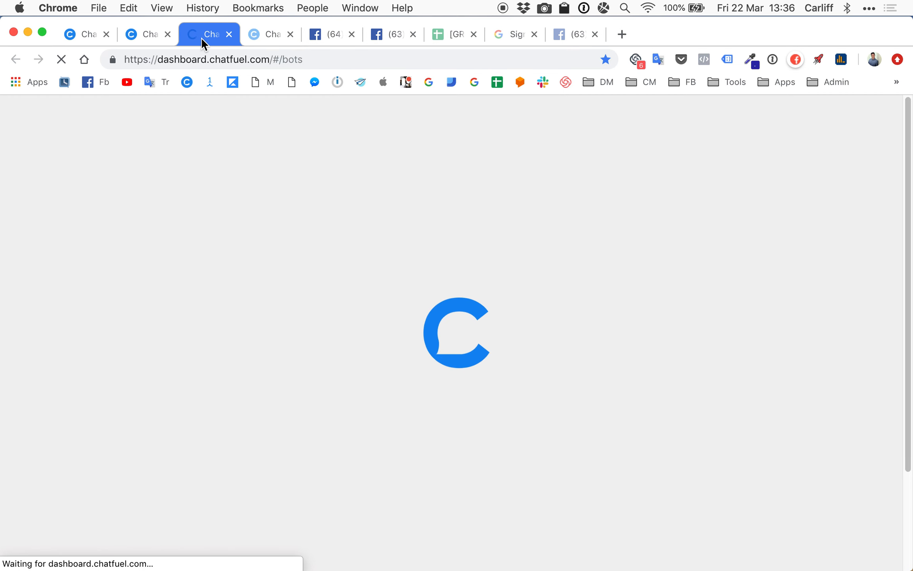
- Find the original GREEN APPLE HIPPOTHERAPHY bot in the dashboard's bot list and open it
{"action": "left_click", "coordinate": [270, 38]}
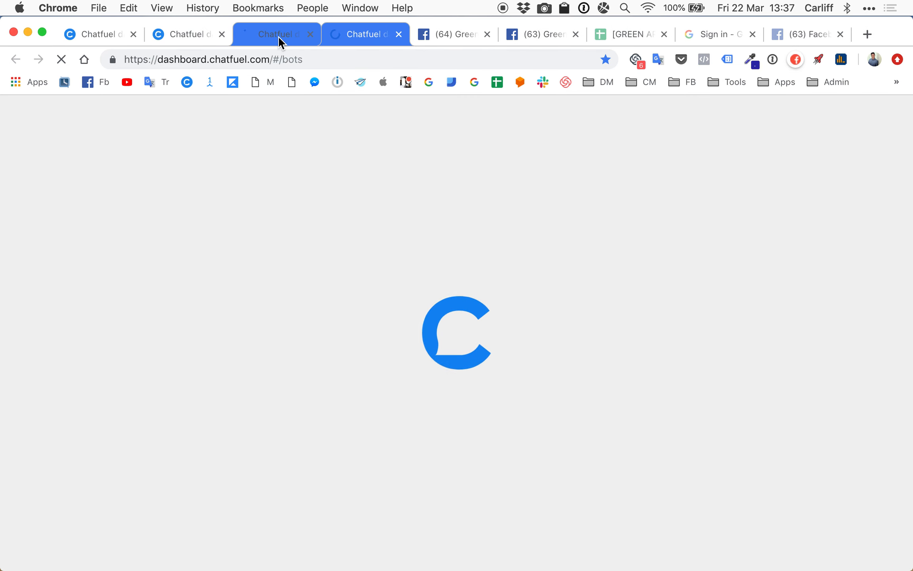
{"action": "left_click", "coordinate": [276, 37]}
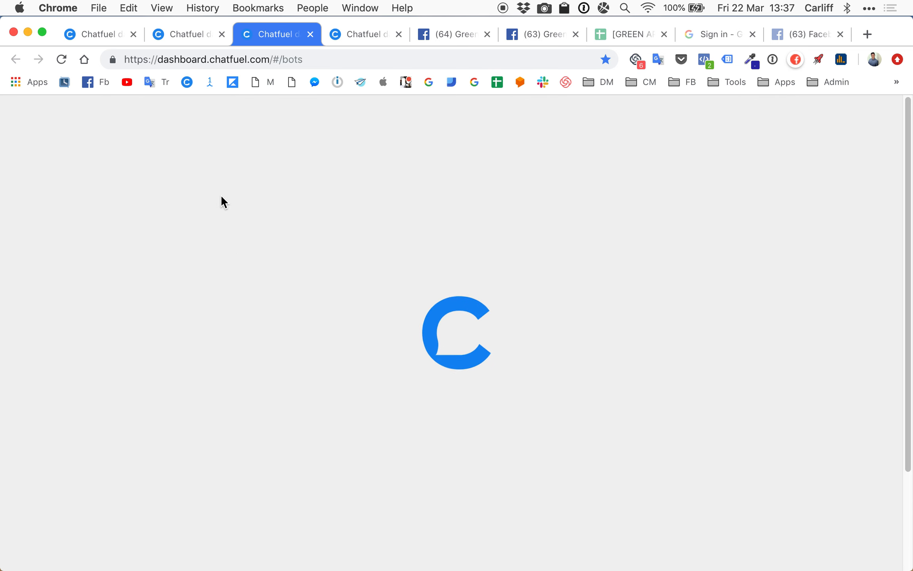
{"action": "left_click", "coordinate": [362, 36]}
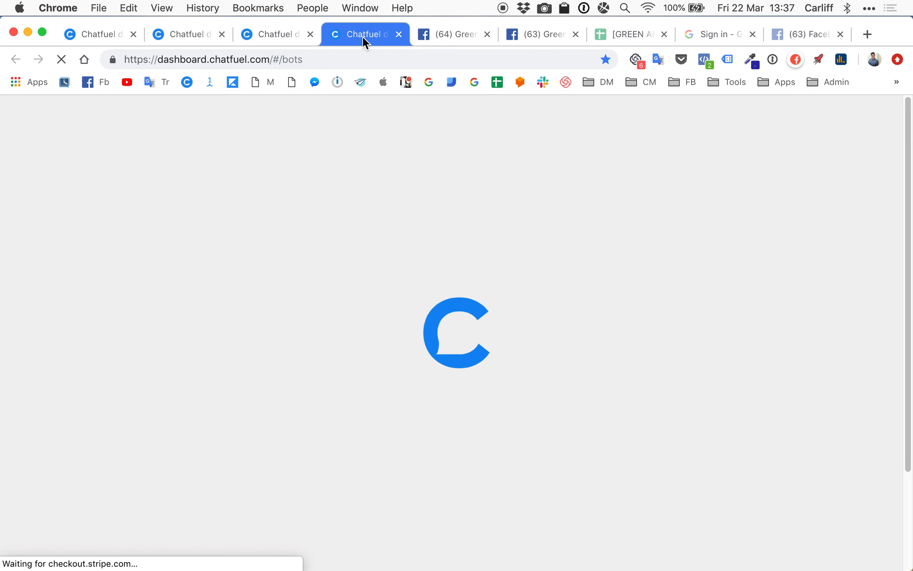
{"action": "left_click", "coordinate": [272, 35]}
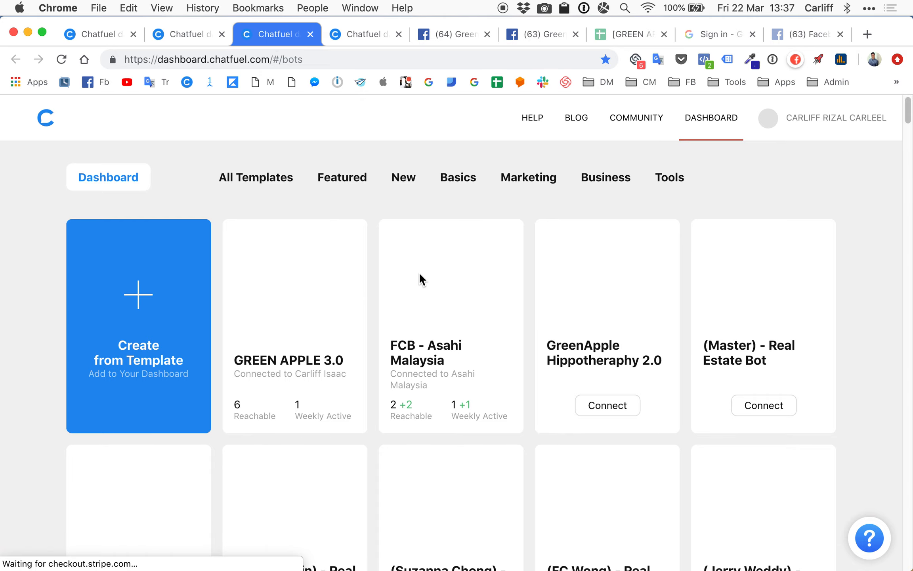
{"action": "scroll", "coordinate": [687, 295], "scroll_direction": "down", "scroll_amount": 20}
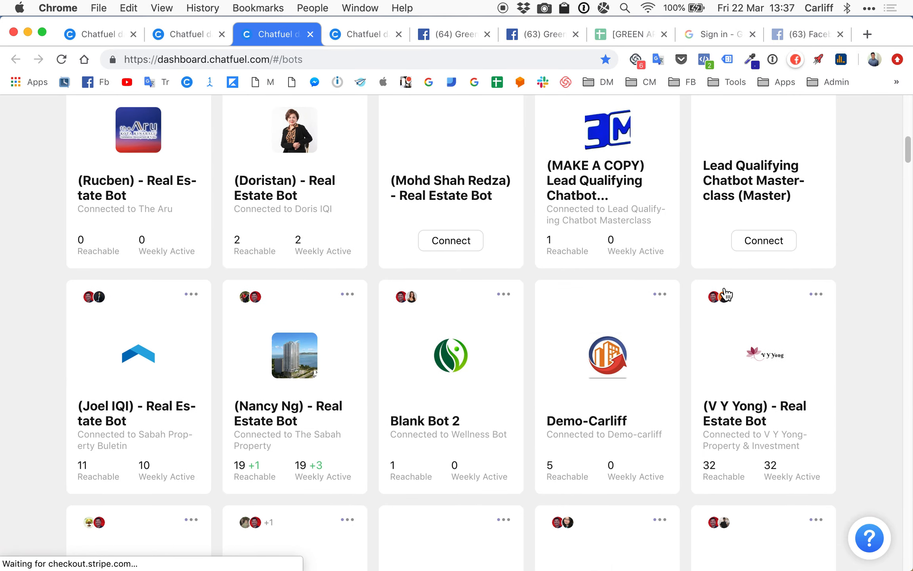
{"action": "scroll", "coordinate": [727, 294], "scroll_direction": "down", "scroll_amount": 15}
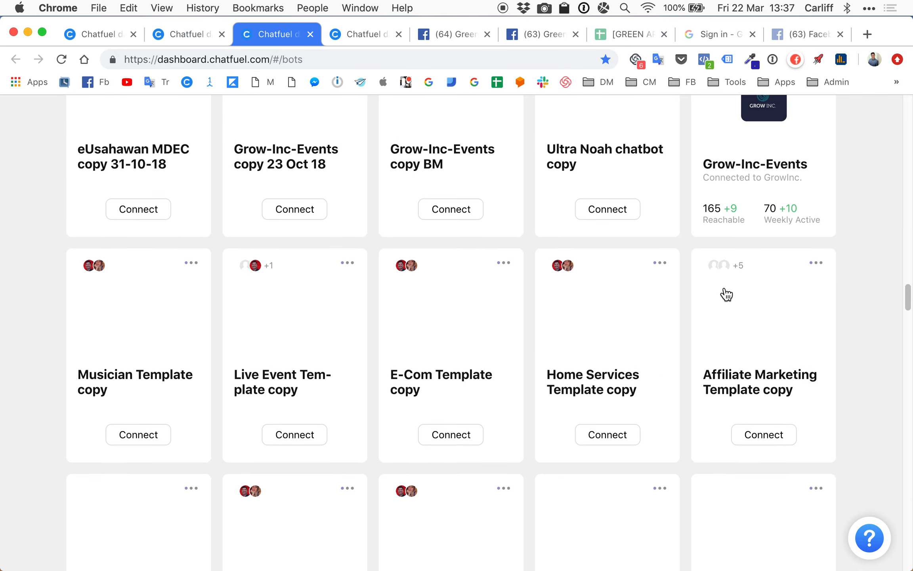
{"action": "scroll", "coordinate": [727, 294], "scroll_direction": "down", "scroll_amount": 15}
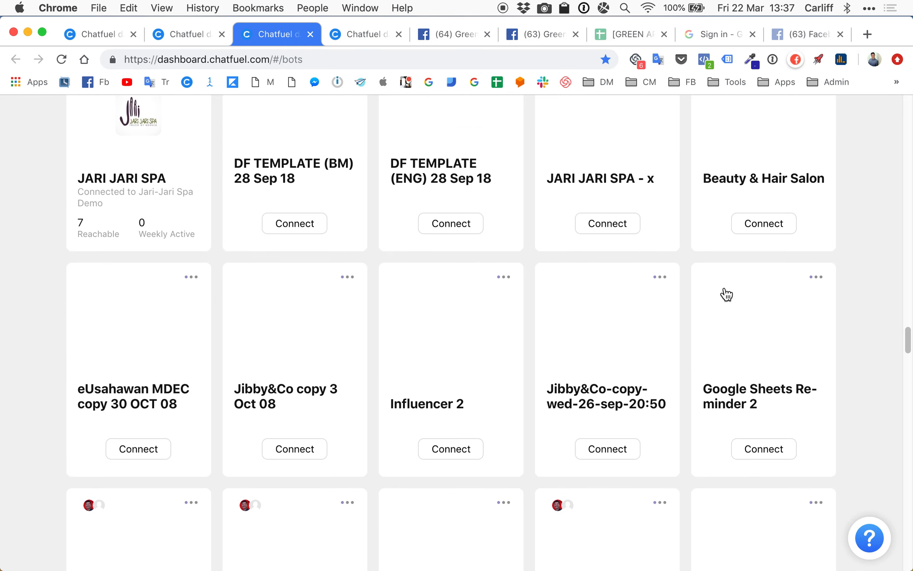
{"action": "scroll", "coordinate": [727, 294], "scroll_direction": "down", "scroll_amount": 15}
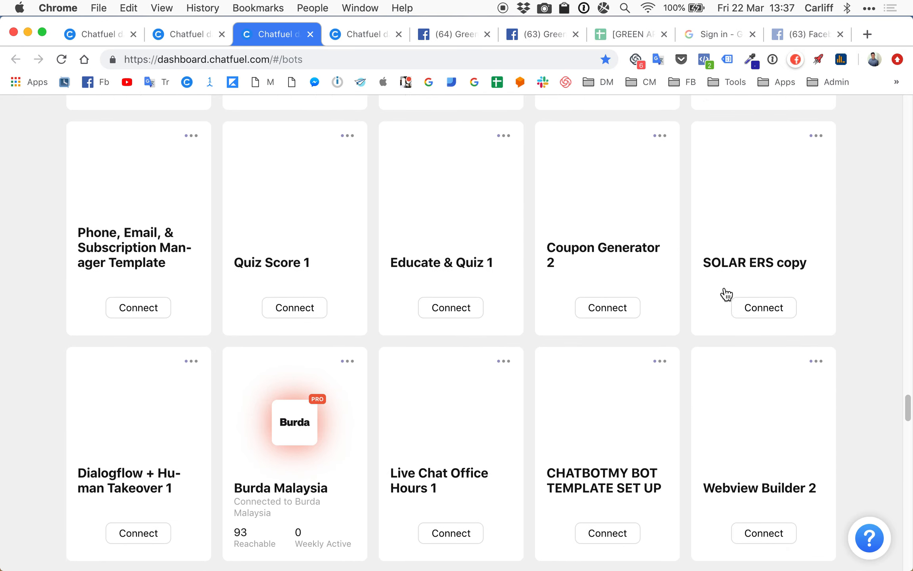
{"action": "scroll", "coordinate": [727, 295], "scroll_direction": "down", "scroll_amount": 15}
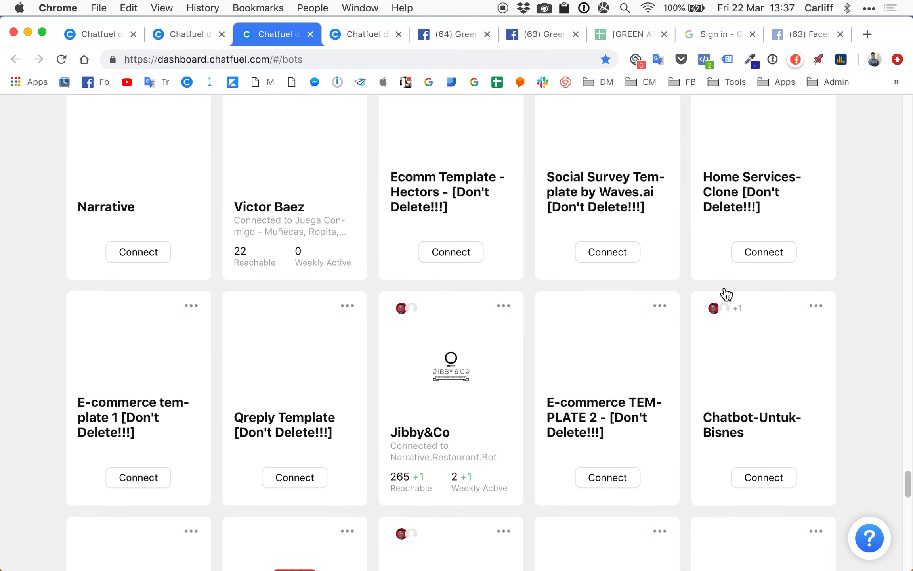
{"action": "scroll", "coordinate": [727, 294], "scroll_direction": "up", "scroll_amount": 15}
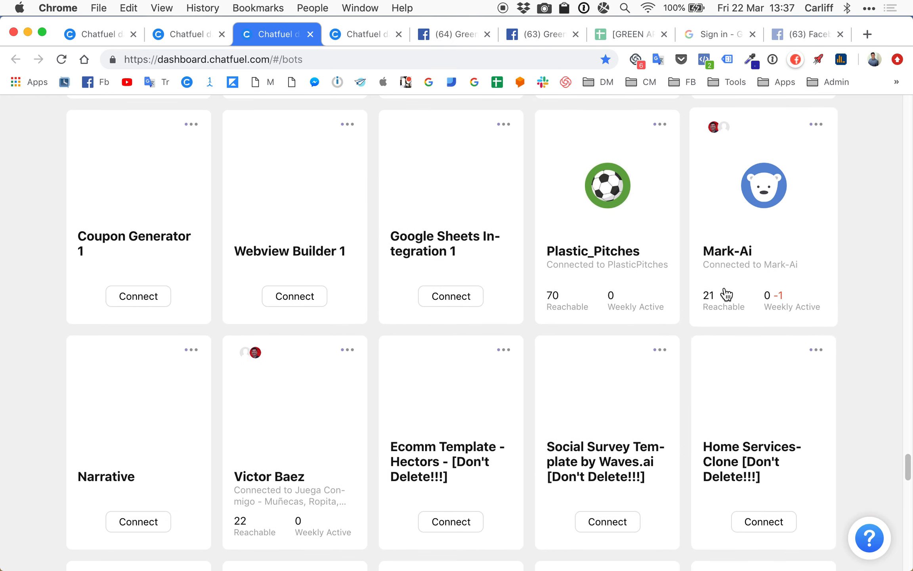
{"action": "scroll", "coordinate": [723, 293], "scroll_direction": "up", "scroll_amount": 5}
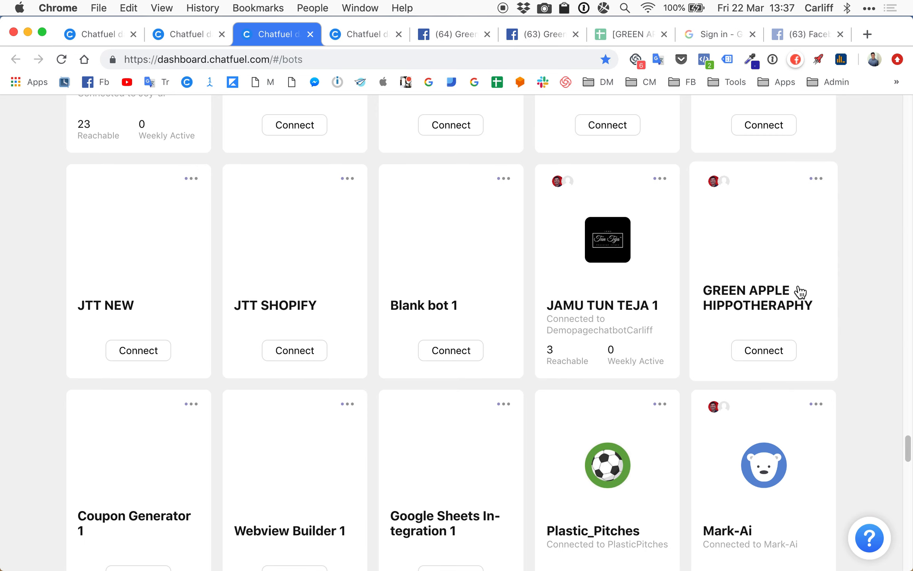
{"action": "left_click", "coordinate": [800, 291]}
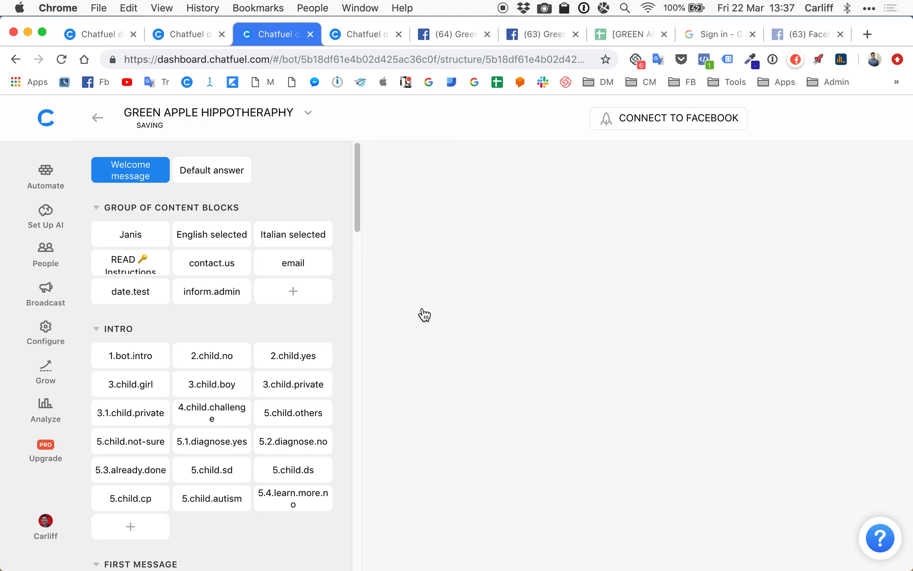
- Open the CTA.buttons block, follow its "How to start?" button to the how.to.start? block and review that block's content
{"action": "scroll", "coordinate": [209, 297], "scroll_direction": "down", "scroll_amount": 2}
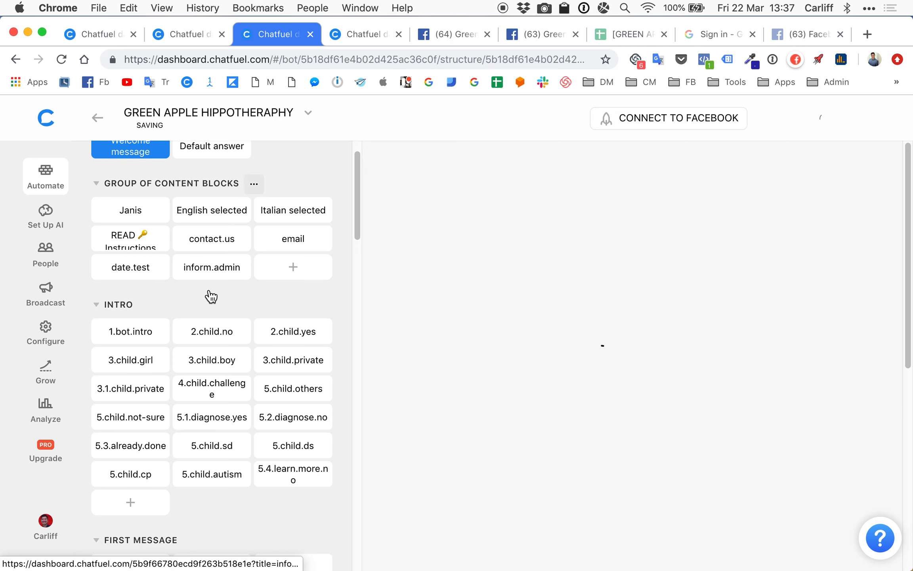
{"action": "scroll", "coordinate": [208, 298], "scroll_direction": "down", "scroll_amount": 10}
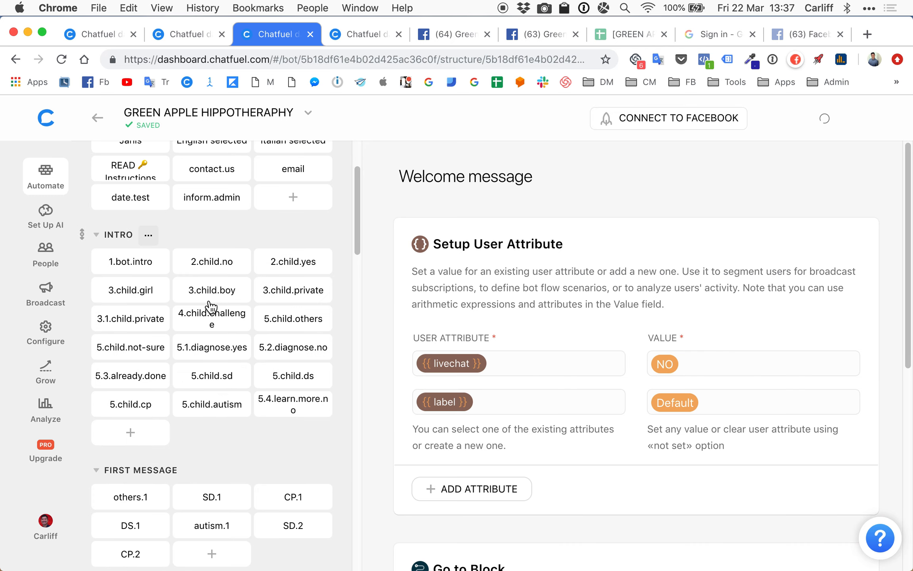
{"action": "scroll", "coordinate": [209, 333], "scroll_direction": "down", "scroll_amount": 1}
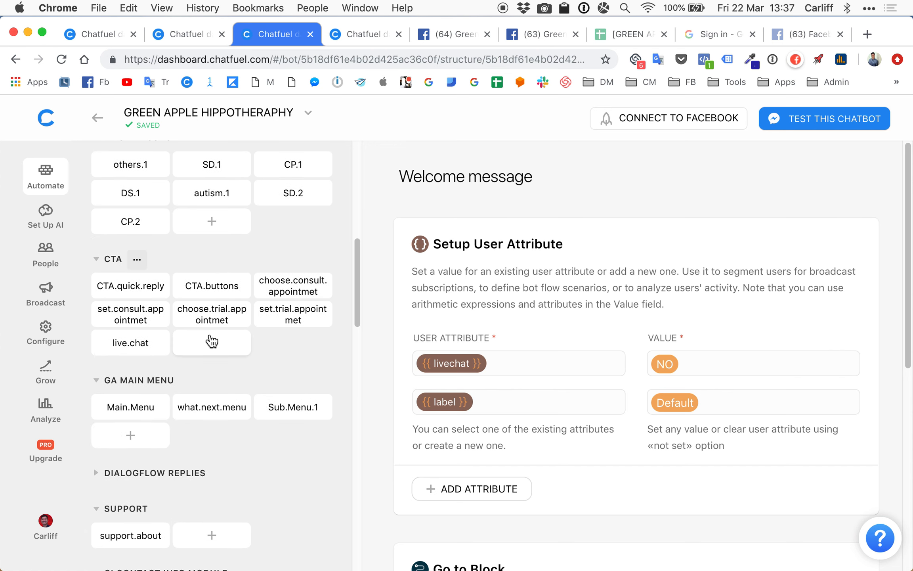
{"action": "left_click", "coordinate": [216, 294]}
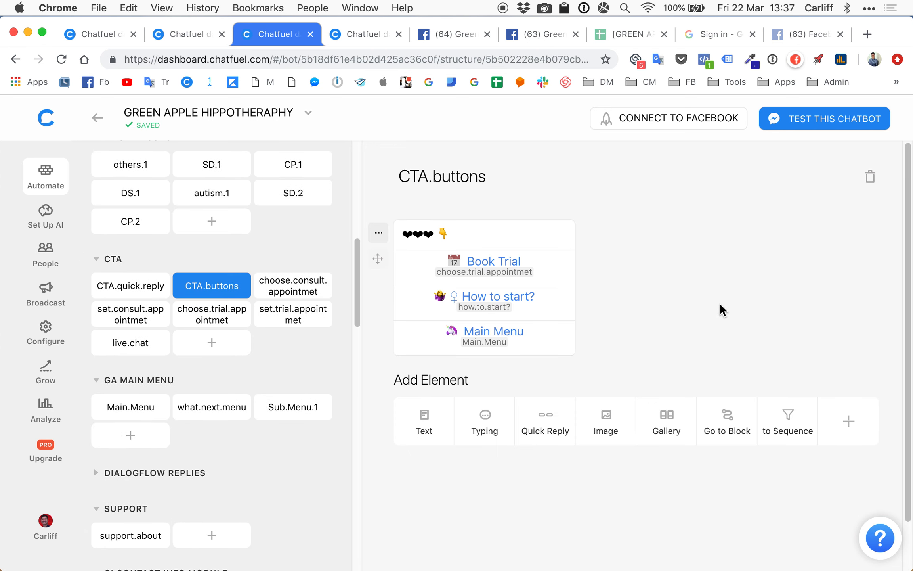
{"action": "left_click", "coordinate": [481, 307]}
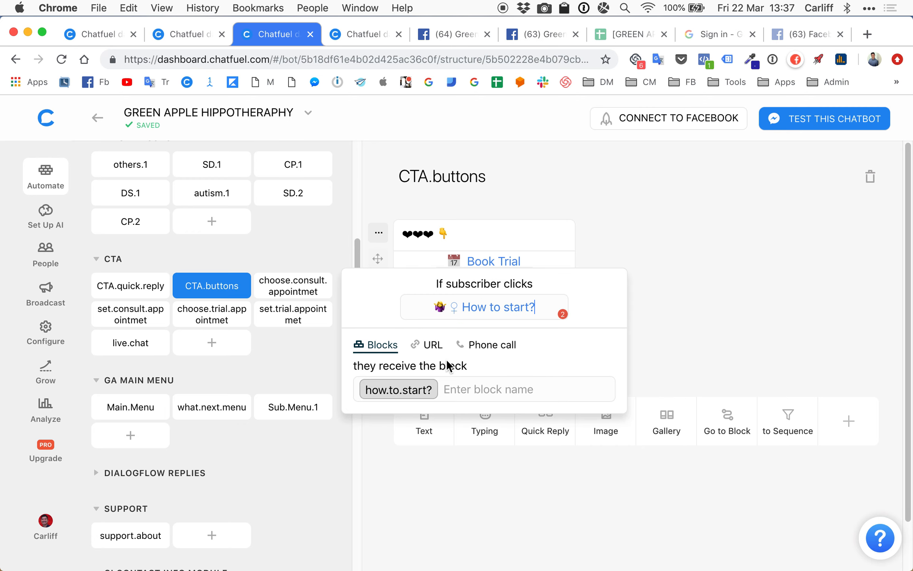
{"action": "left_click", "coordinate": [393, 396]}
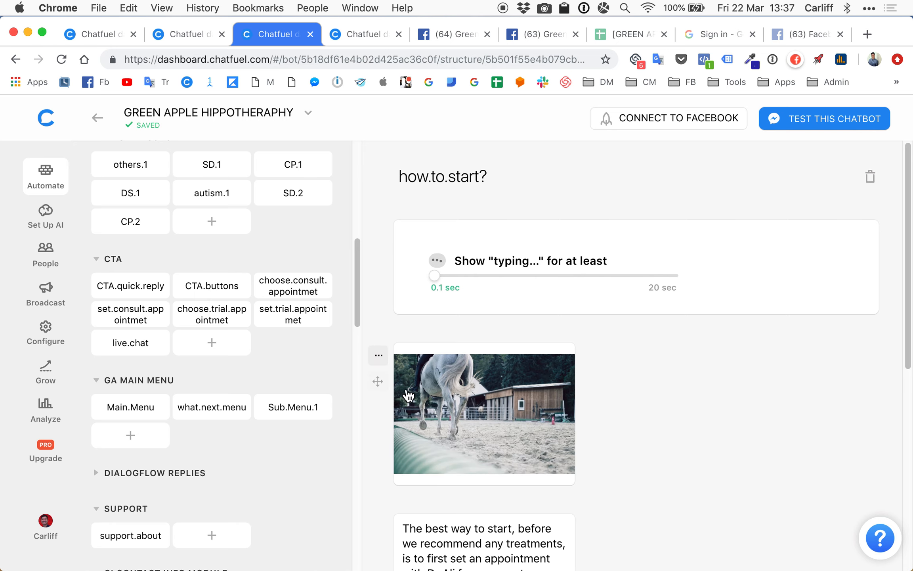
{"action": "scroll", "coordinate": [724, 346], "scroll_direction": "down", "scroll_amount": 6}
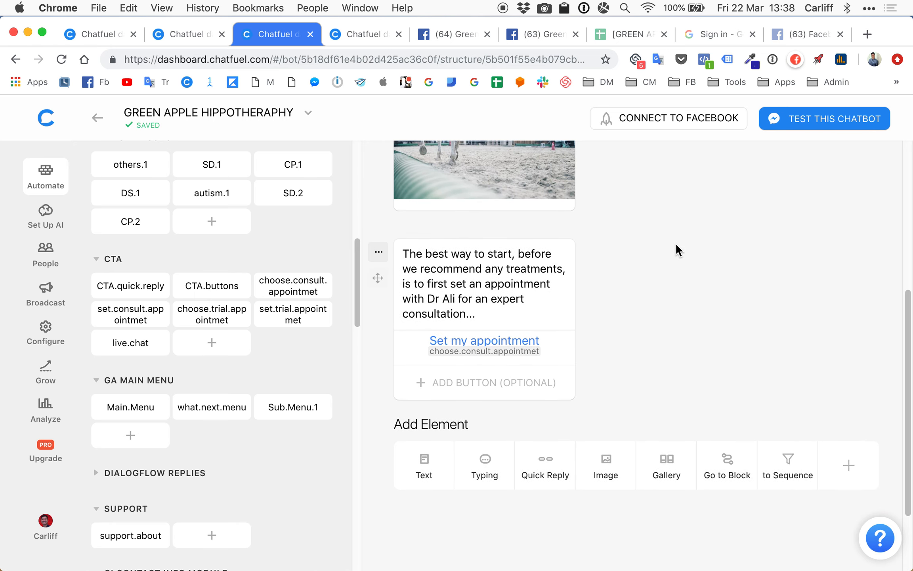
- Clone the DIALOGFLOW REPLIES group from the GREEN APPLE HIPPOTHERAPHY bot to the GREEN APPLE 3.0 bot
{"action": "scroll", "coordinate": [187, 323], "scroll_direction": "down", "scroll_amount": 2}
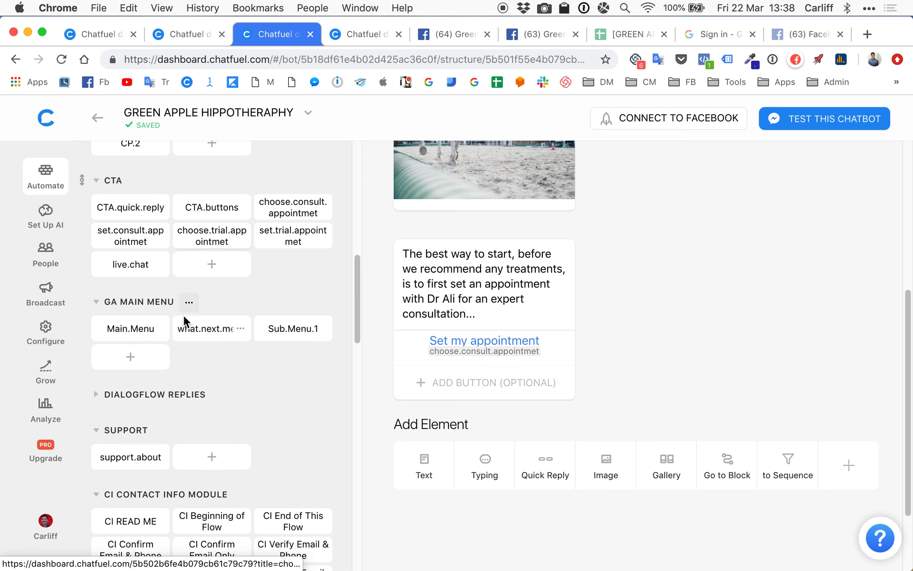
{"action": "left_click", "coordinate": [99, 394]}
{"action": "scroll", "coordinate": [238, 277], "scroll_direction": "down", "scroll_amount": 3}
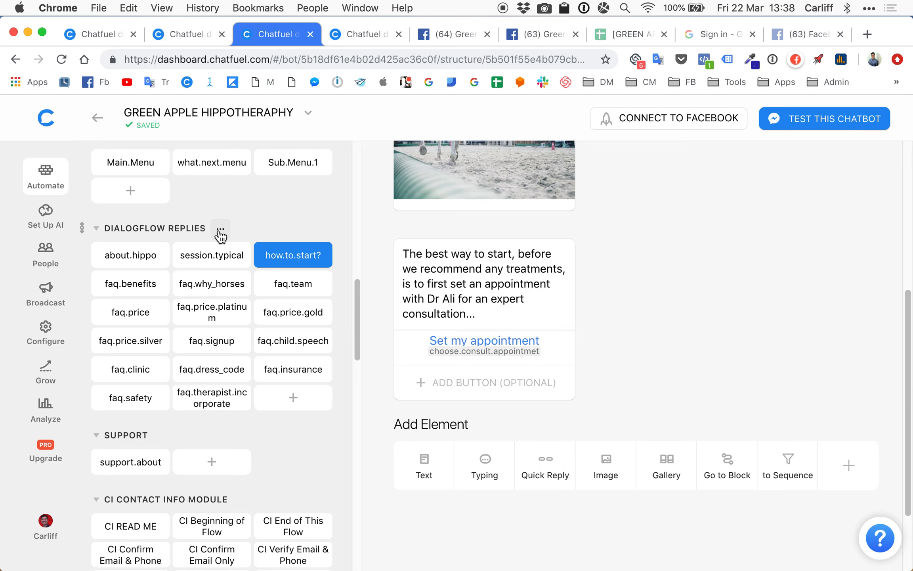
{"action": "left_click", "coordinate": [221, 229]}
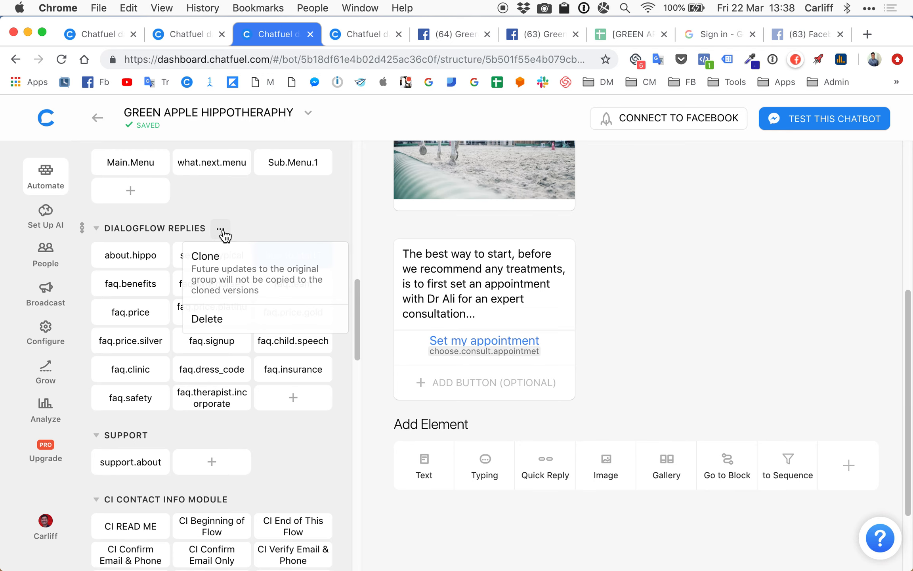
{"action": "left_click", "coordinate": [219, 263]}
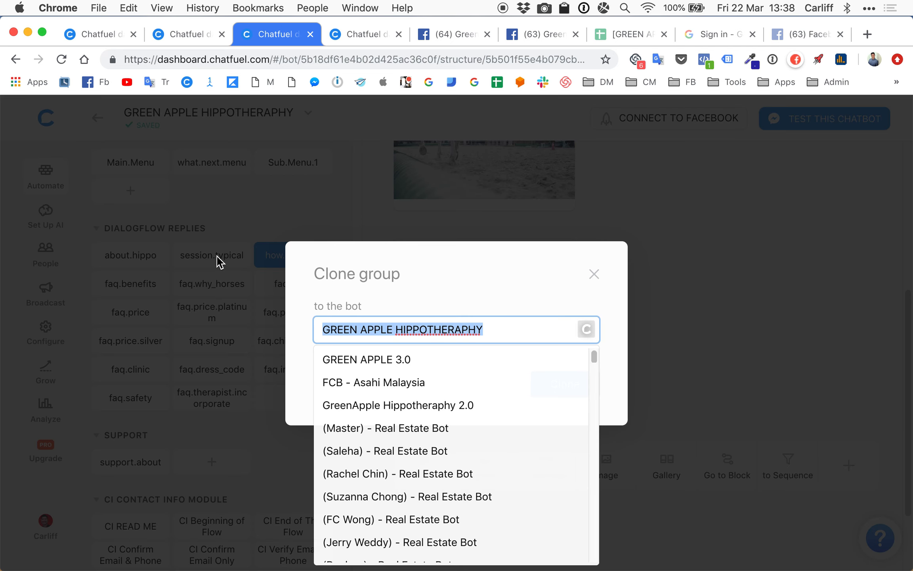
{"action": "left_click", "coordinate": [378, 361]}
{"action": "key", "text": "Return"}
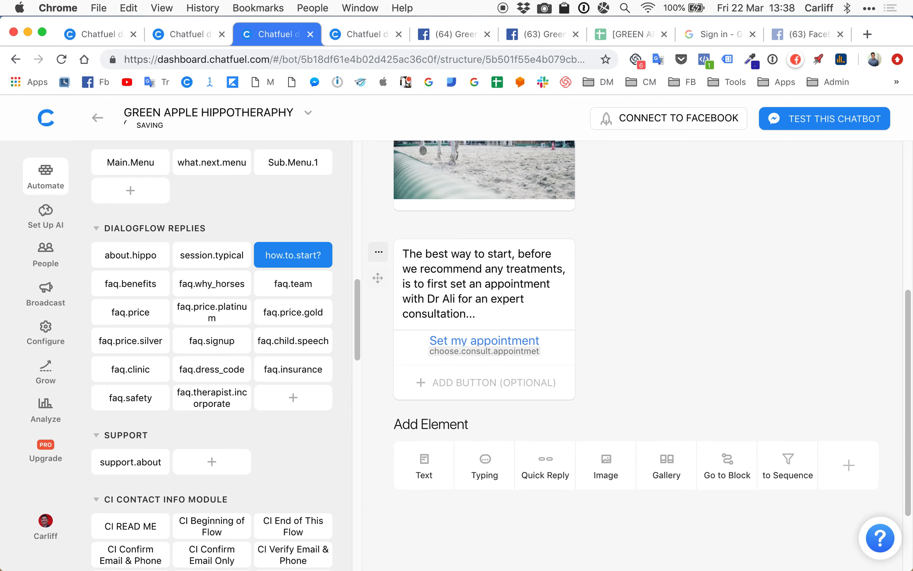
- Go back to the GREEN APPLE 3.0 bot, which is open in another browser tab
{"action": "left_click", "coordinate": [95, 38]}
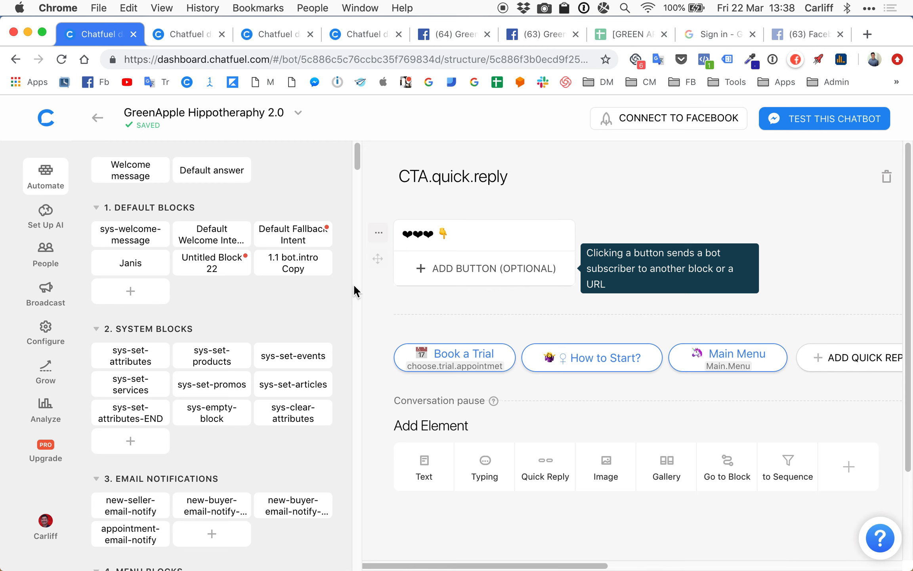
{"action": "scroll", "coordinate": [210, 328], "scroll_direction": "down", "scroll_amount": 15}
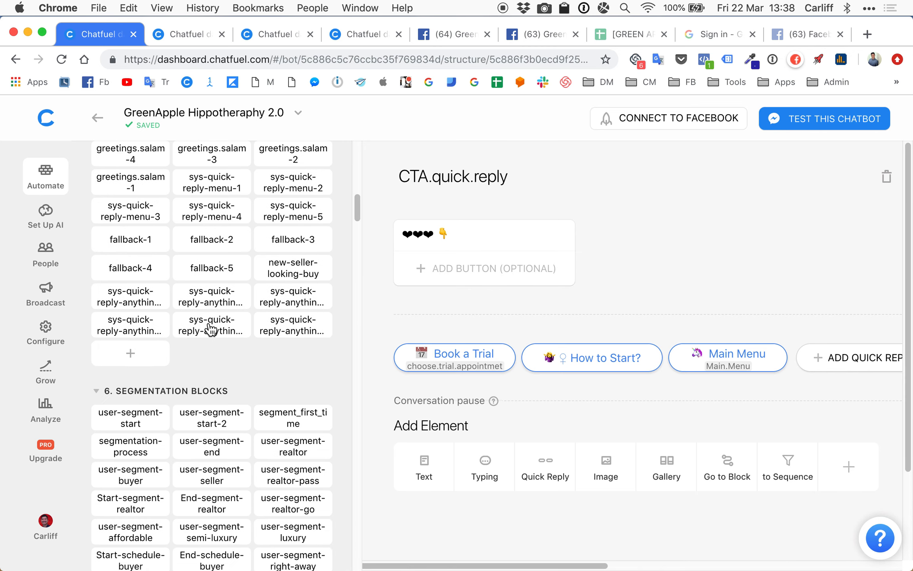
{"action": "scroll", "coordinate": [208, 321], "scroll_direction": "up", "scroll_amount": 2}
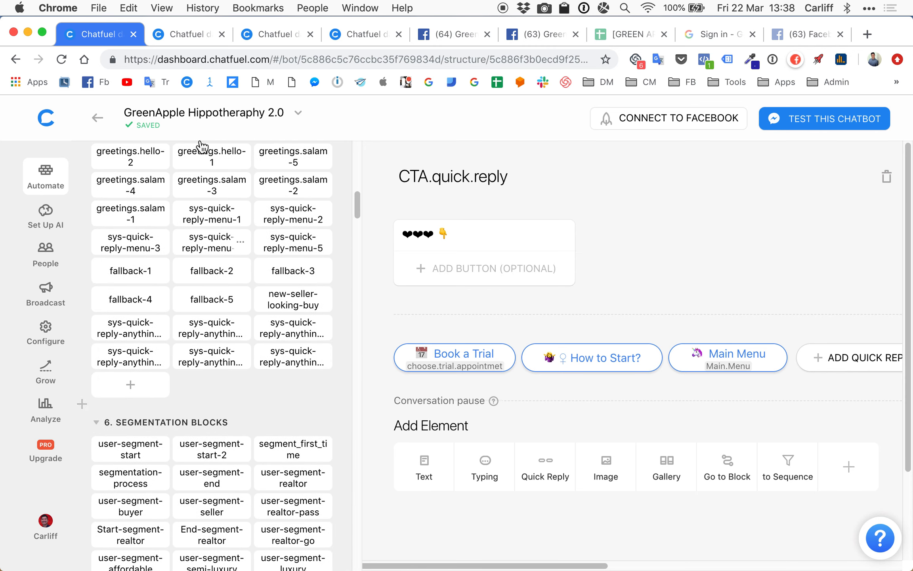
{"action": "left_click", "coordinate": [180, 29]}
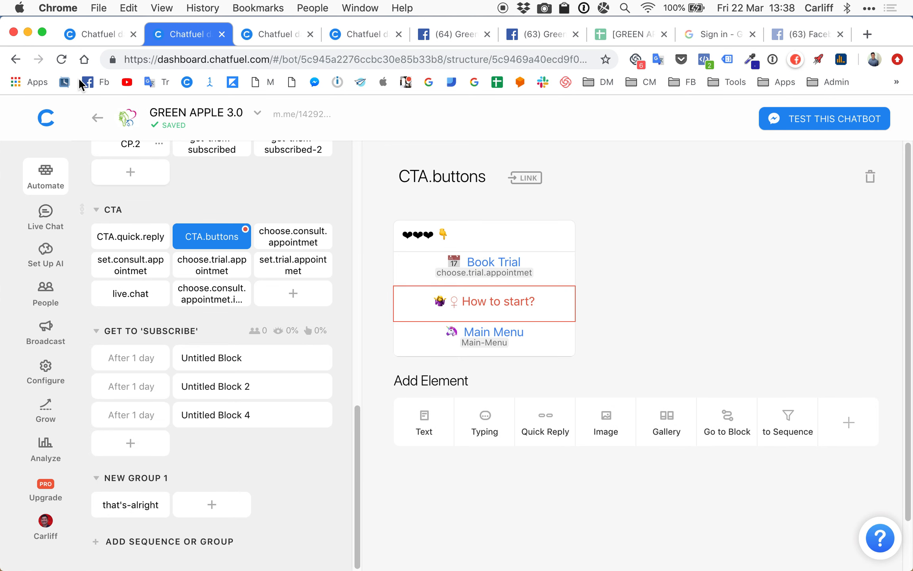
- Rename the NEW GROUP 1 block group as REPLIES
{"action": "left_click", "coordinate": [135, 476]}
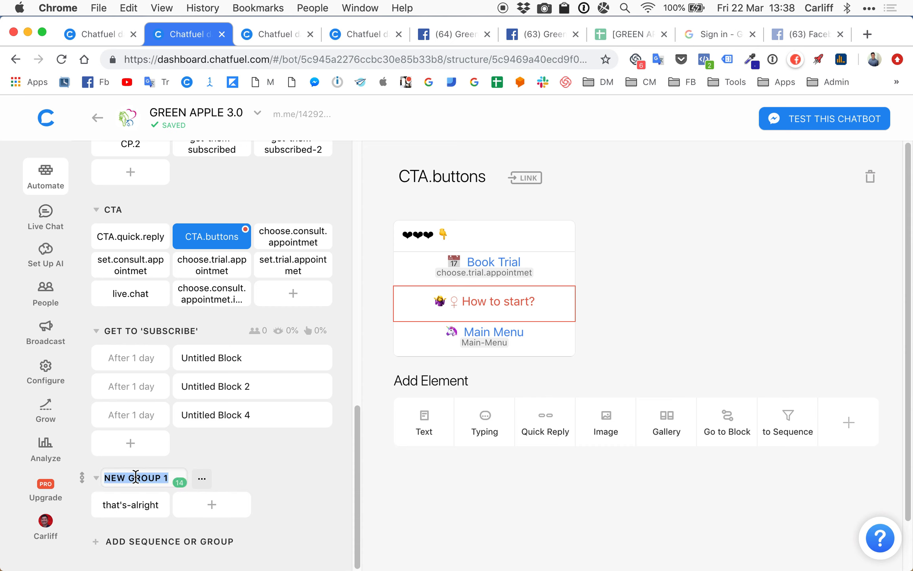
{"action": "type", "text": "REPLIES"}
{"action": "key", "text": "Return"}
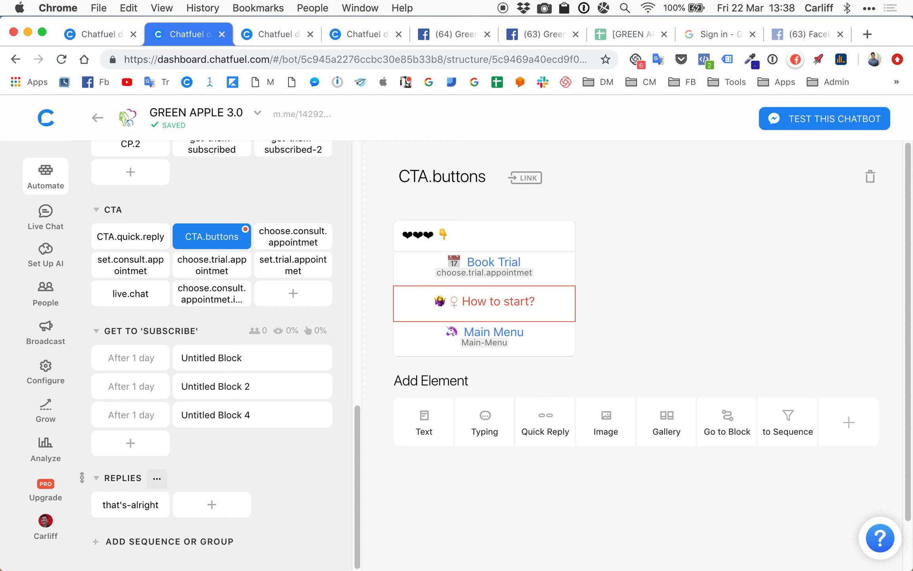
- Reload the GREEN APPLE 3.0 bot and move the that's-alright block from REPLIES to the end of the cloned DIALOGFLOW REPLIES group
{"action": "left_click", "coordinate": [61, 59]}
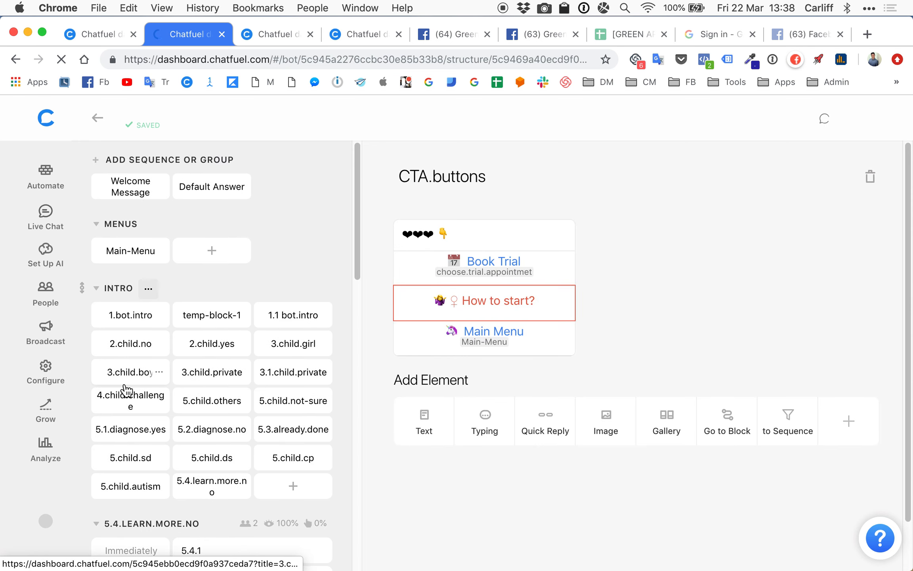
{"action": "scroll", "coordinate": [131, 381], "scroll_direction": "down", "scroll_amount": 20}
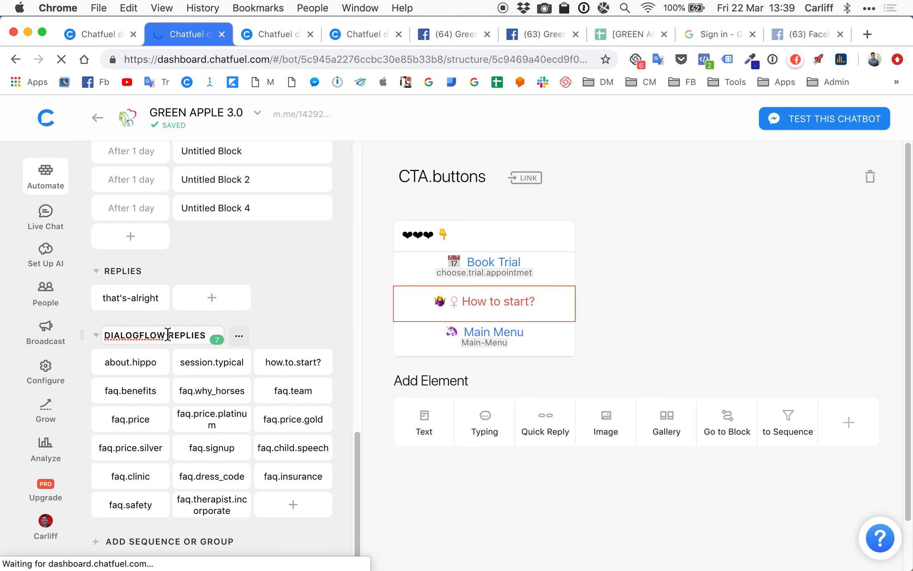
{"action": "left_click_drag", "start_coordinate": [136, 306], "coordinate": [296, 515]}
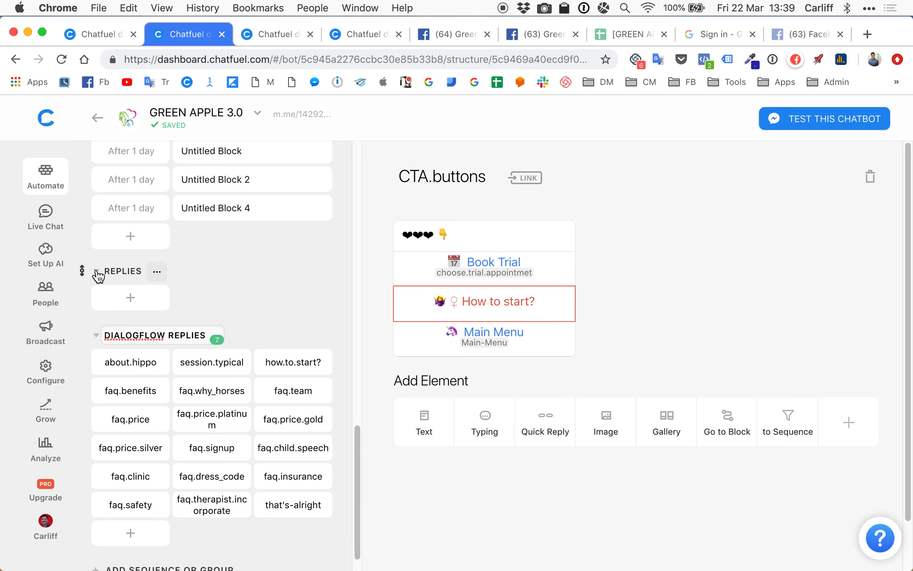
- Delete the emptied REPLIES group, entering "delete" as the required confirmation
{"action": "left_click", "coordinate": [157, 271]}
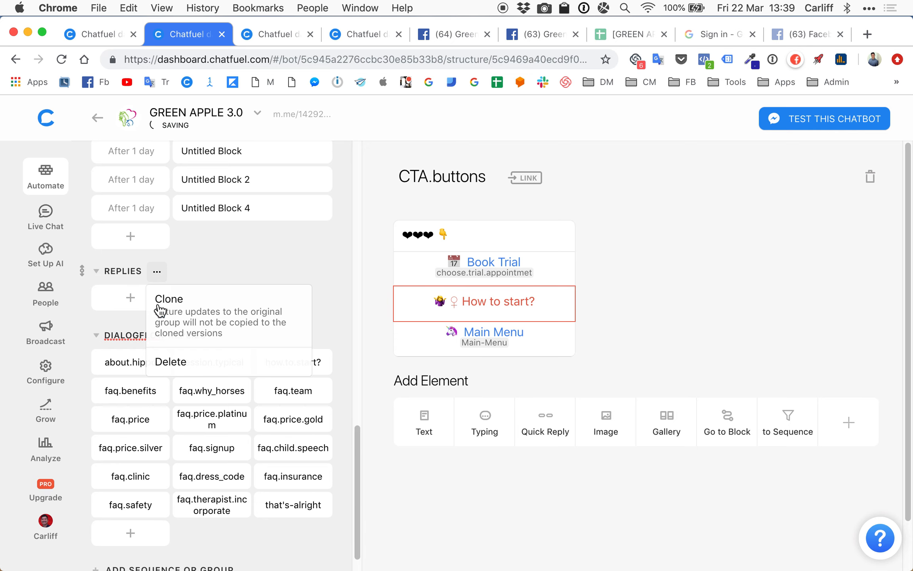
{"action": "left_click", "coordinate": [170, 362]}
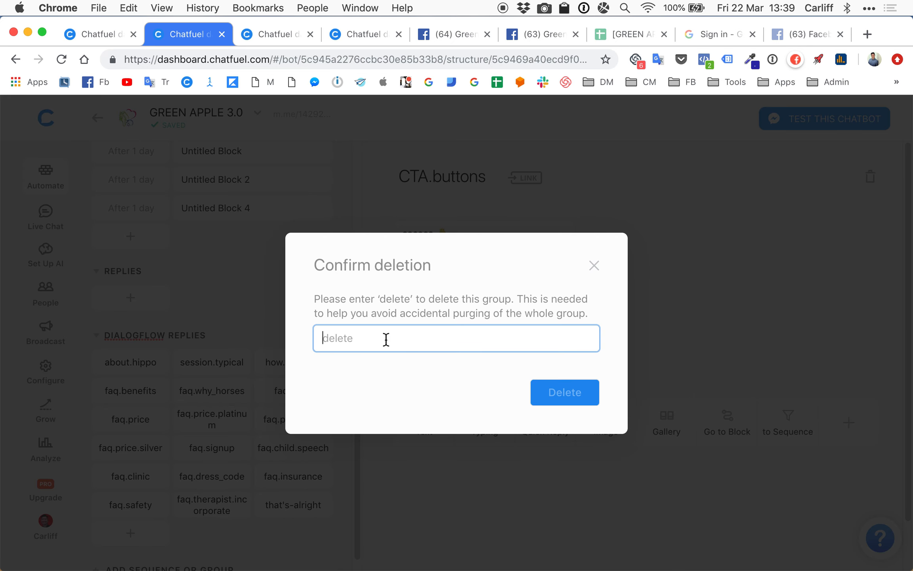
{"action": "type", "text": "delete"}
{"action": "left_click", "coordinate": [565, 392]}
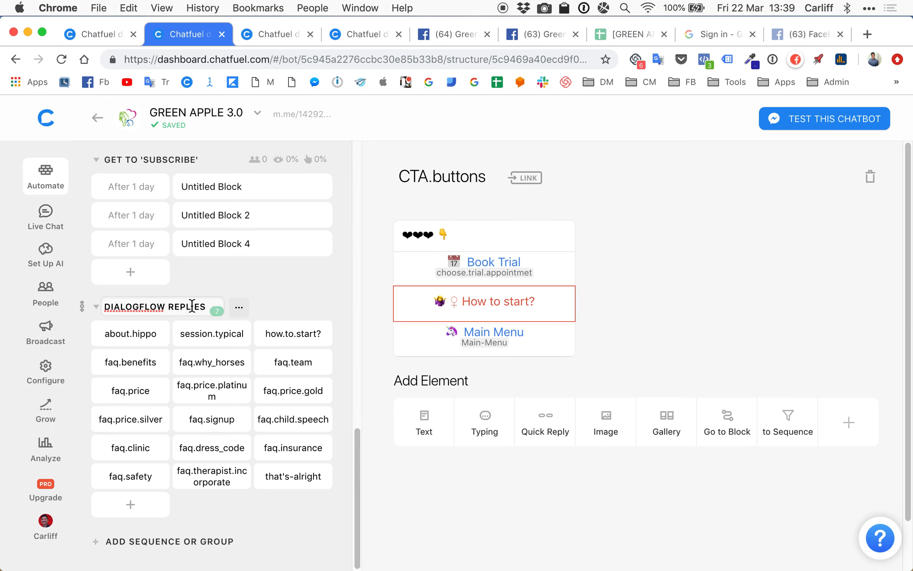
- Shorten the name of the cloned DIALOGFLOW REPLIES group to REPLIES
{"action": "left_click_drag", "start_coordinate": [169, 309], "coordinate": [99, 313]}
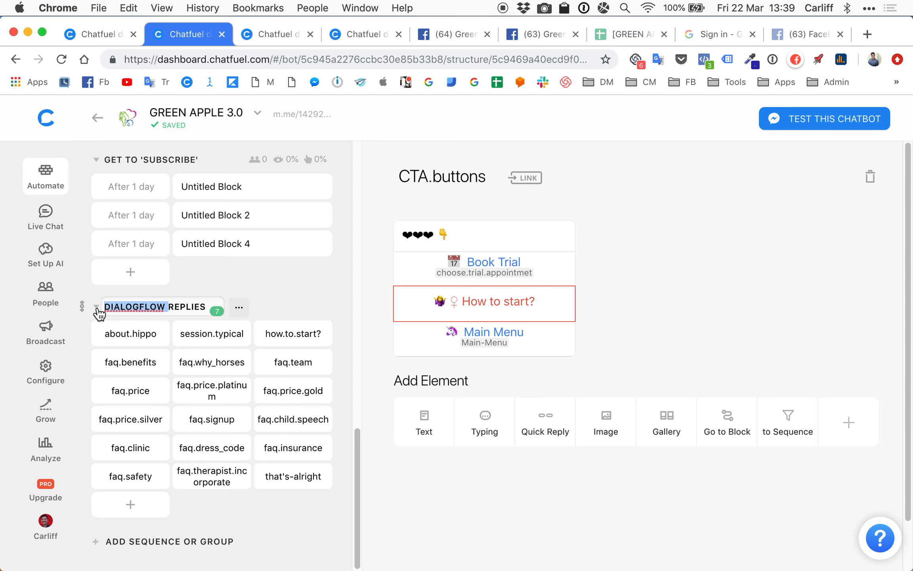
{"action": "key", "text": "BackSpace"}
{"action": "left_click", "coordinate": [626, 298]}
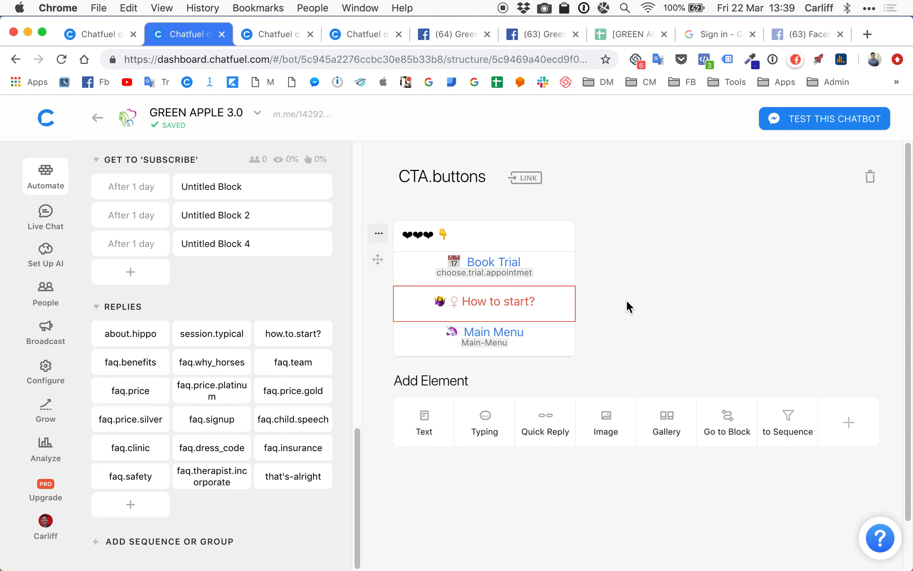
- Link the "How to start?" button in the CTA.buttons block to the how.to.start? block
{"action": "left_click", "coordinate": [517, 308]}
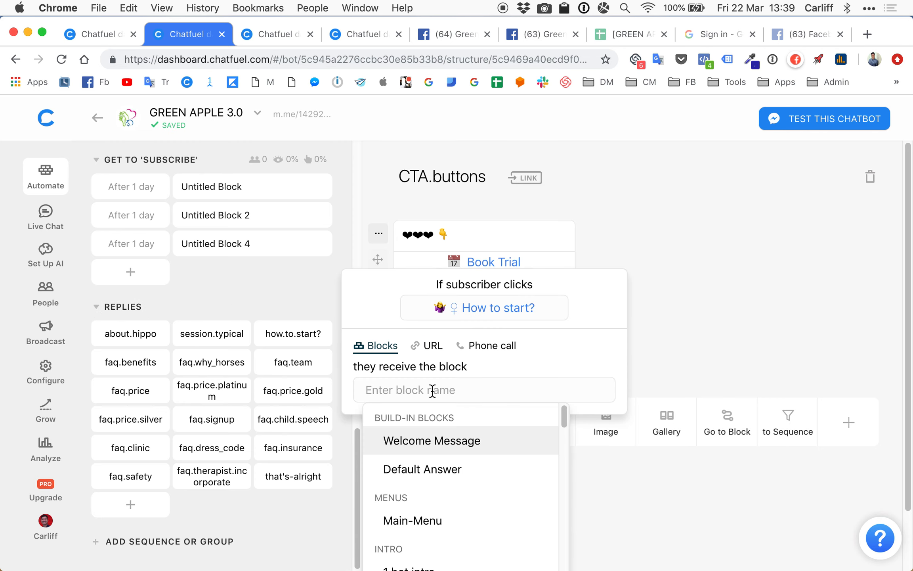
{"action": "type", "text": "how"}
{"action": "left_click", "coordinate": [428, 476]}
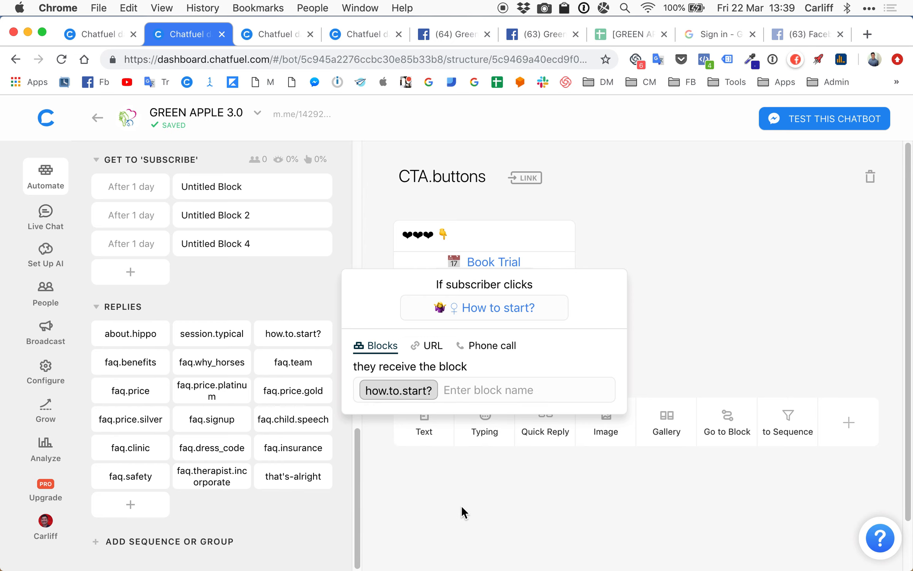
{"action": "left_click", "coordinate": [461, 505]}
- Open the CTA.quick.reply block and link its "How to Start?" quick reply to the how.to.start? block
{"action": "scroll", "coordinate": [226, 401], "scroll_direction": "up", "scroll_amount": 10}
{"action": "scroll", "coordinate": [226, 401], "scroll_direction": "up", "scroll_amount": 5}
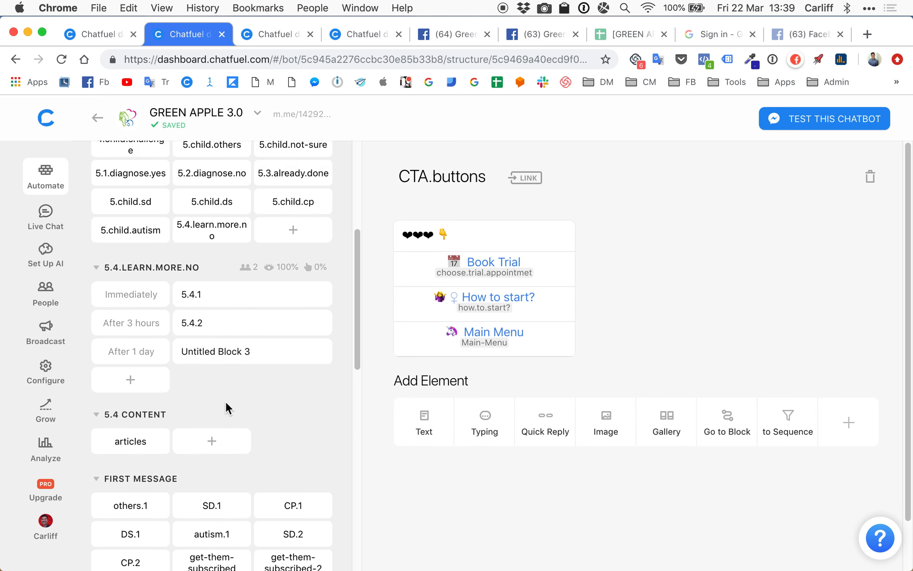
{"action": "scroll", "coordinate": [226, 402], "scroll_direction": "down", "scroll_amount": 5}
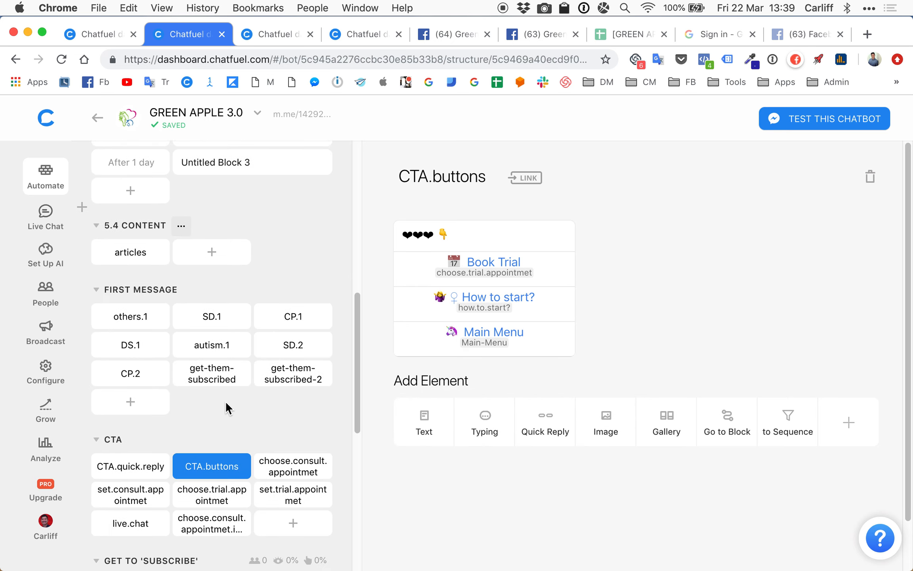
{"action": "left_click", "coordinate": [133, 466]}
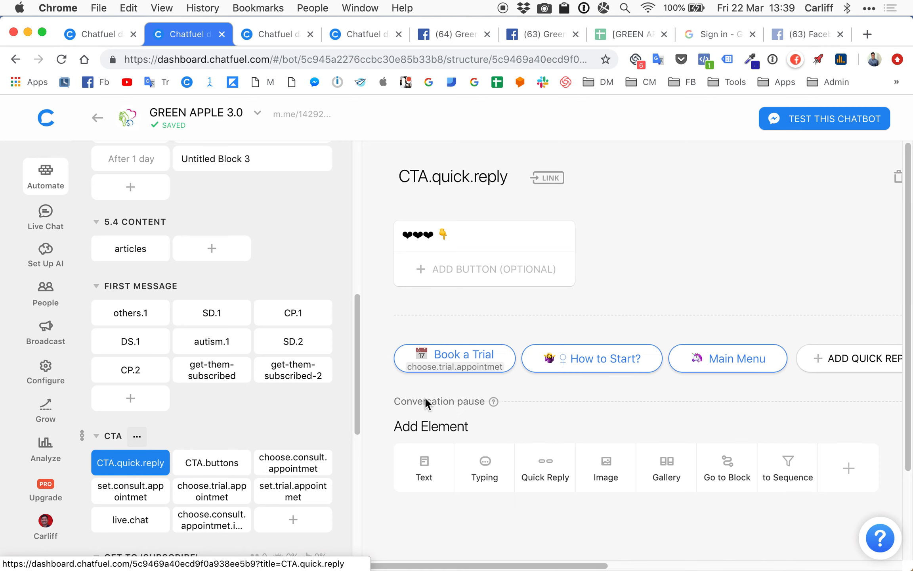
{"action": "left_click", "coordinate": [581, 359]}
{"action": "left_click", "coordinate": [564, 417]}
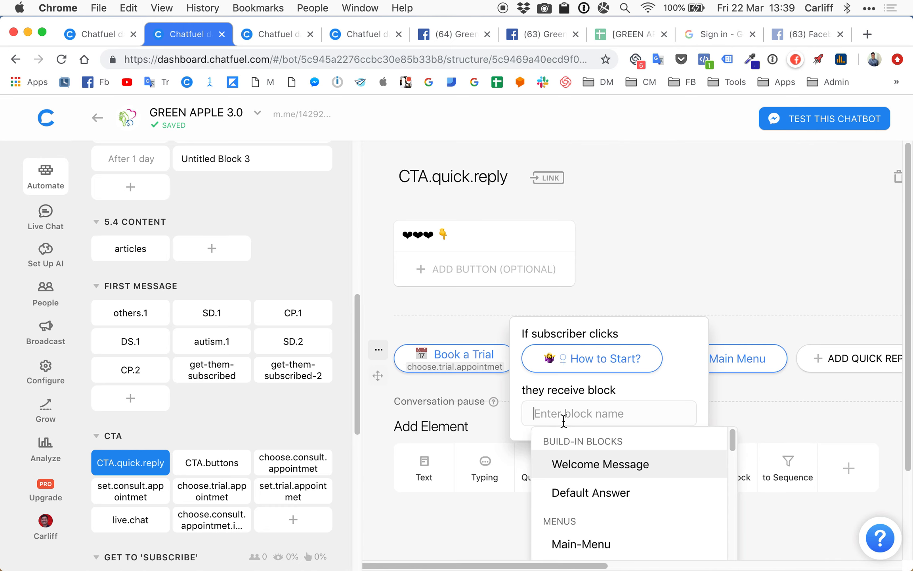
{"action": "type", "text": "how"}
{"action": "left_click", "coordinate": [580, 491]}
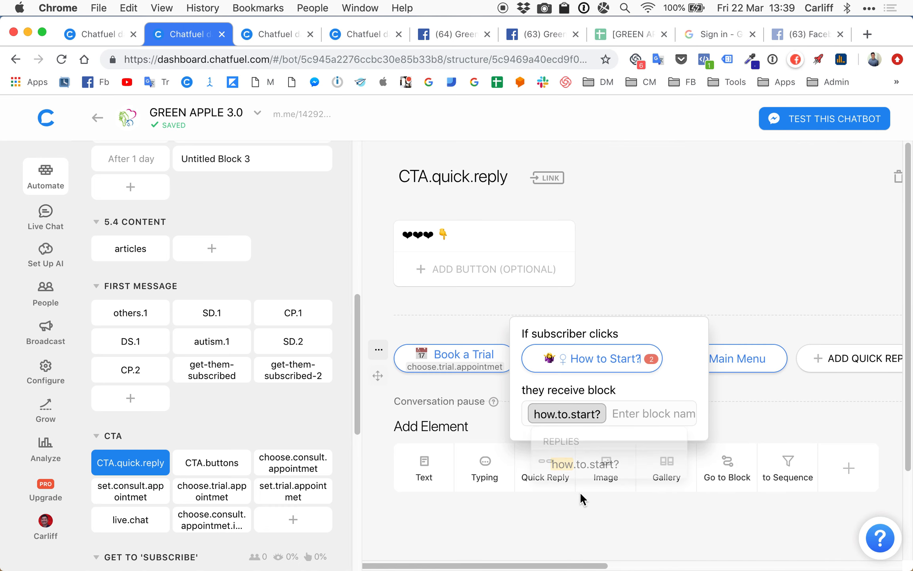
{"action": "left_click", "coordinate": [724, 259]}
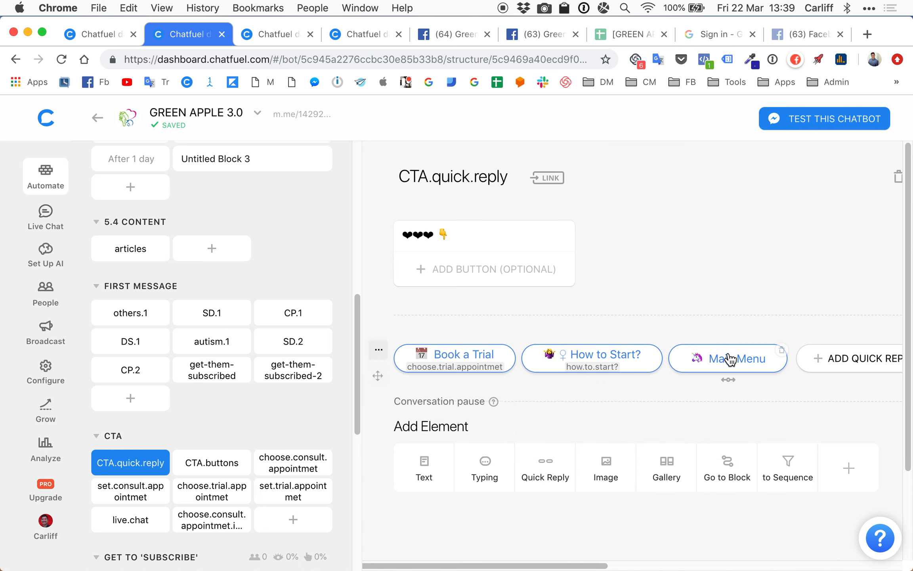
- Link the "Main Menu" quick reply in CTA.quick.reply to the Main-Menu block
{"action": "left_click", "coordinate": [725, 359]}
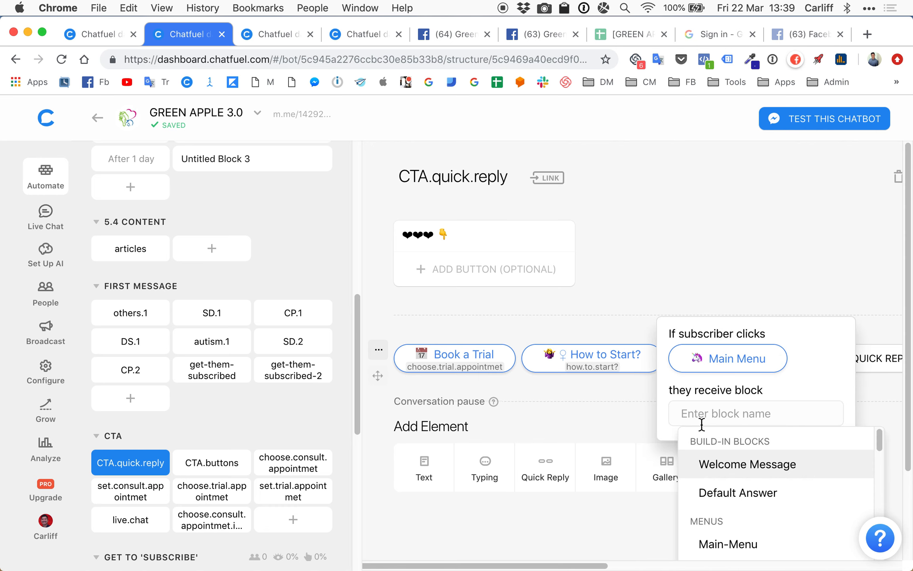
{"action": "type", "text": "main"}
{"action": "left_click", "coordinate": [712, 493]}
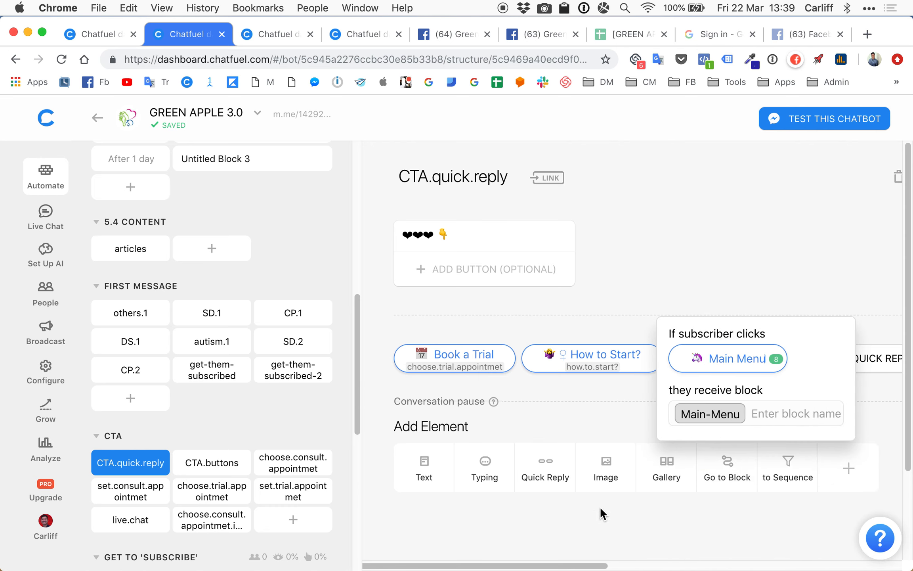
{"action": "left_click", "coordinate": [600, 505]}
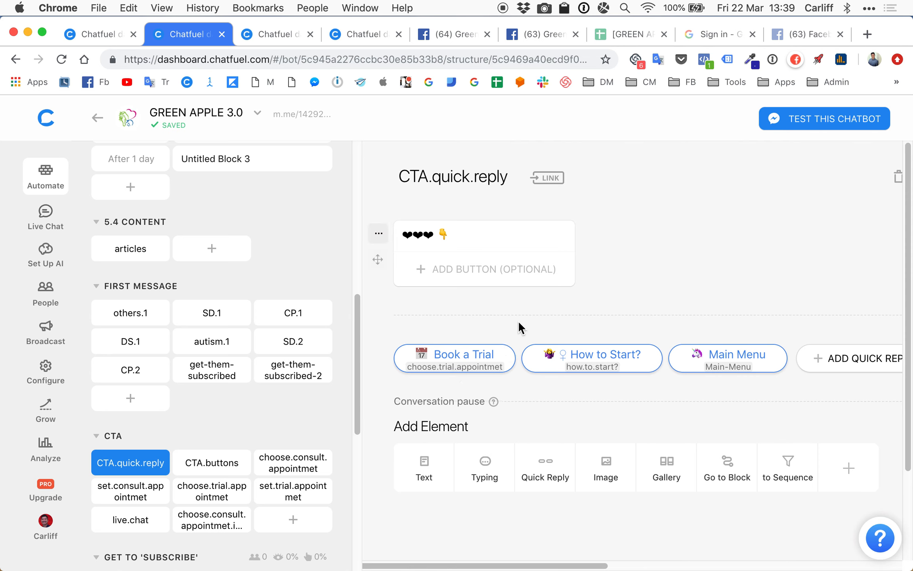
- Open CTA.buttons, follow its "Book Trial" button to the choose.trial.appointmet block and check that block's buttons
{"action": "scroll", "coordinate": [216, 425], "scroll_direction": "down", "scroll_amount": 3}
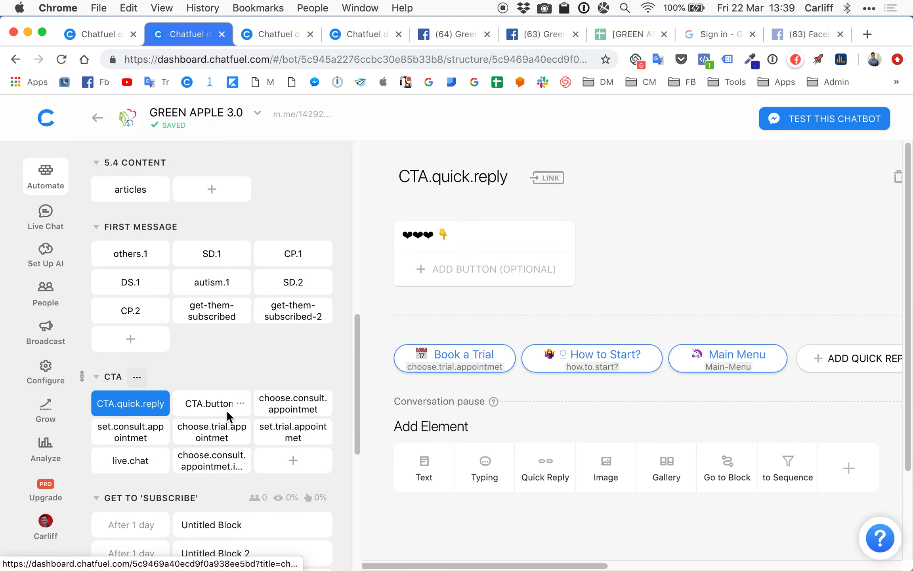
{"action": "left_click", "coordinate": [206, 412]}
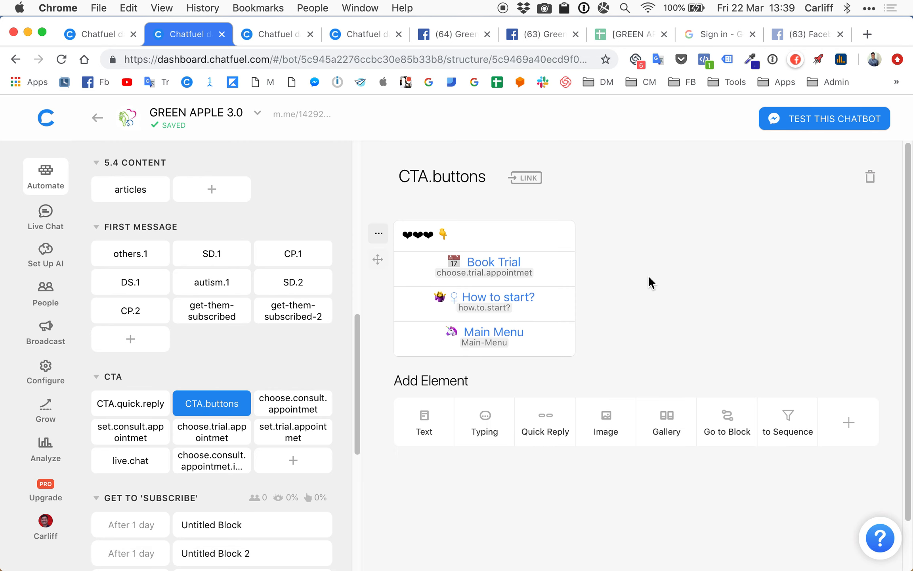
{"action": "left_click", "coordinate": [495, 270]}
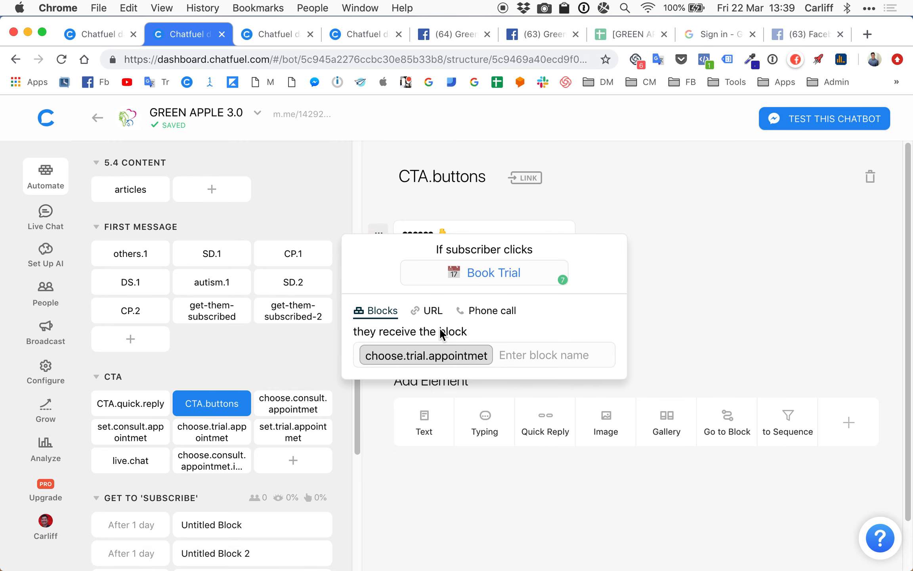
{"action": "left_click", "coordinate": [424, 356]}
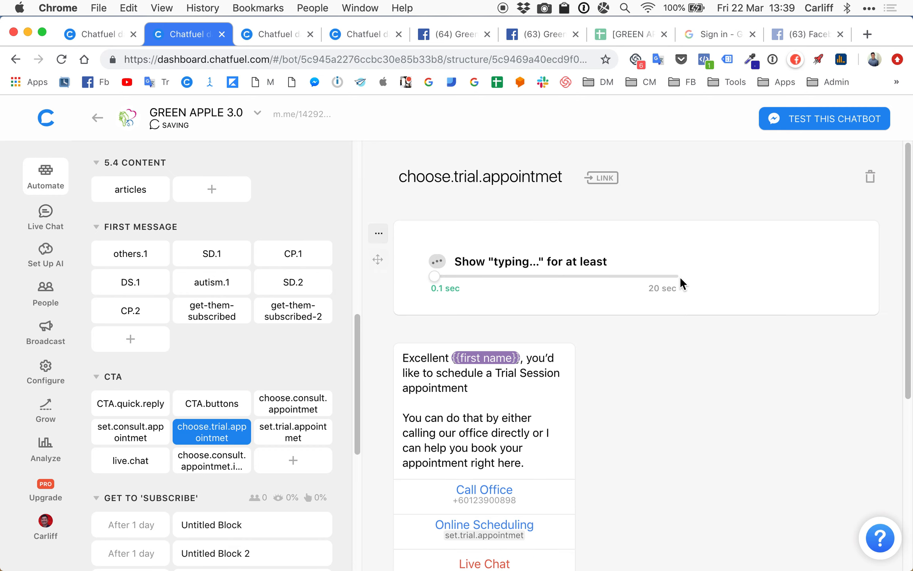
{"action": "scroll", "coordinate": [690, 339], "scroll_direction": "down", "scroll_amount": 3}
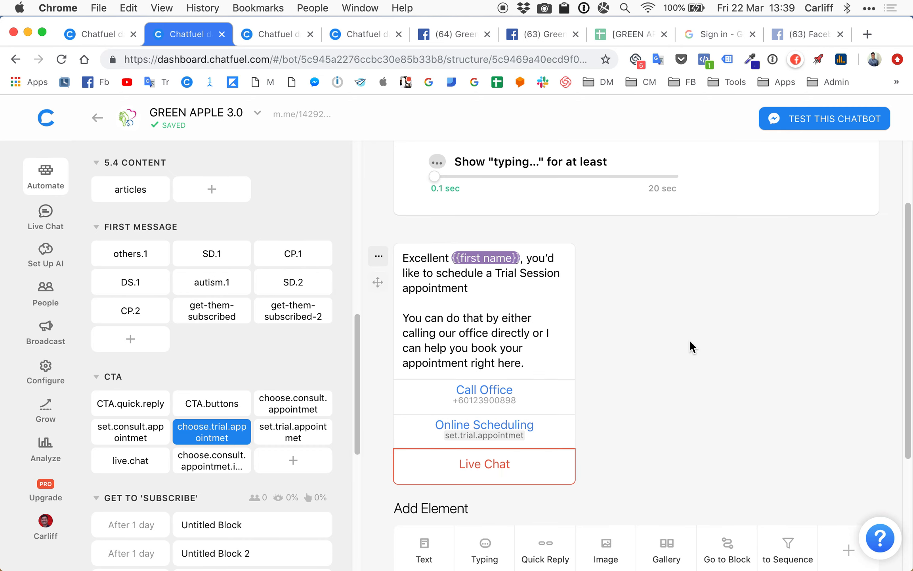
- Delete the "Online Scheduling" button from the trial session message in the choose.trial.appointmet block
{"action": "scroll", "coordinate": [634, 278], "scroll_direction": "down", "scroll_amount": 2}
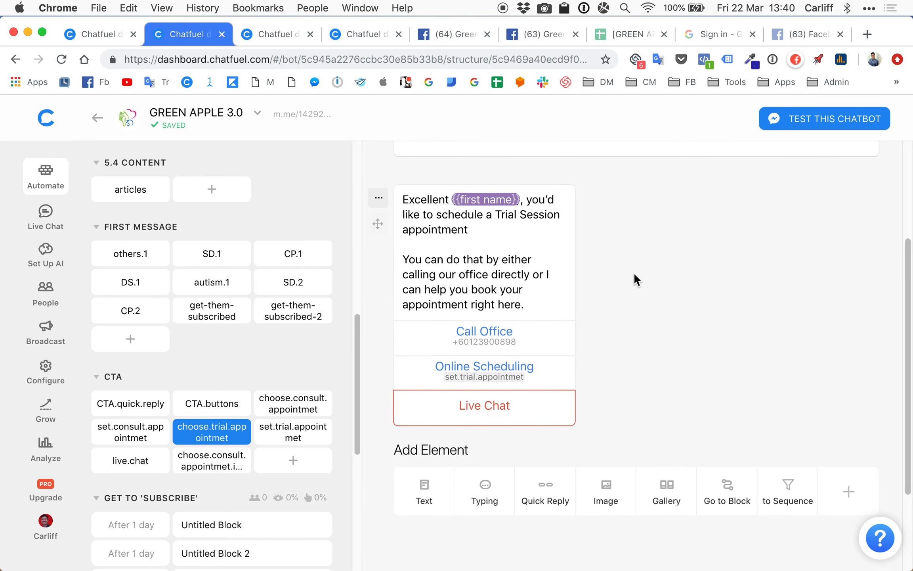
{"action": "scroll", "coordinate": [634, 274], "scroll_direction": "down", "scroll_amount": 2}
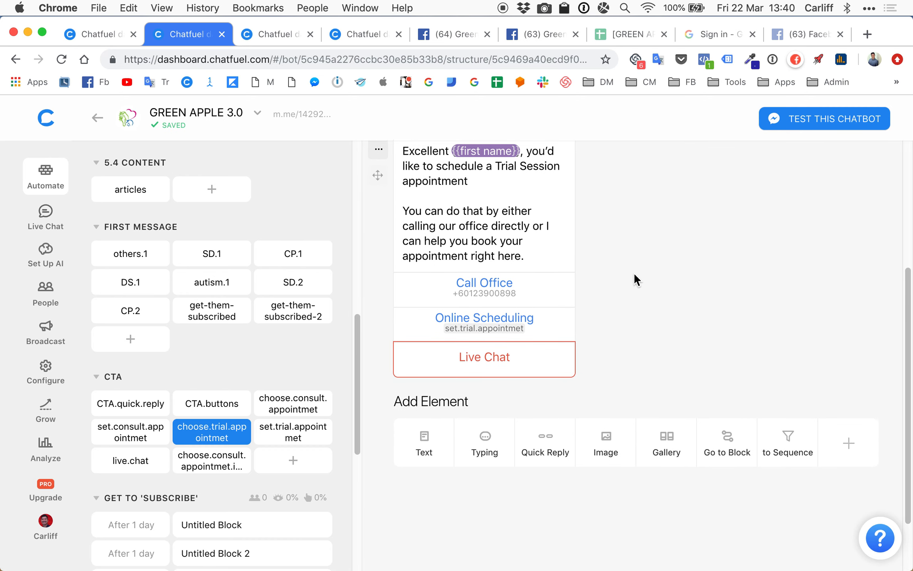
{"action": "scroll", "coordinate": [634, 272], "scroll_direction": "down", "scroll_amount": 1}
{"action": "mouse_move", "coordinate": [560, 311]}
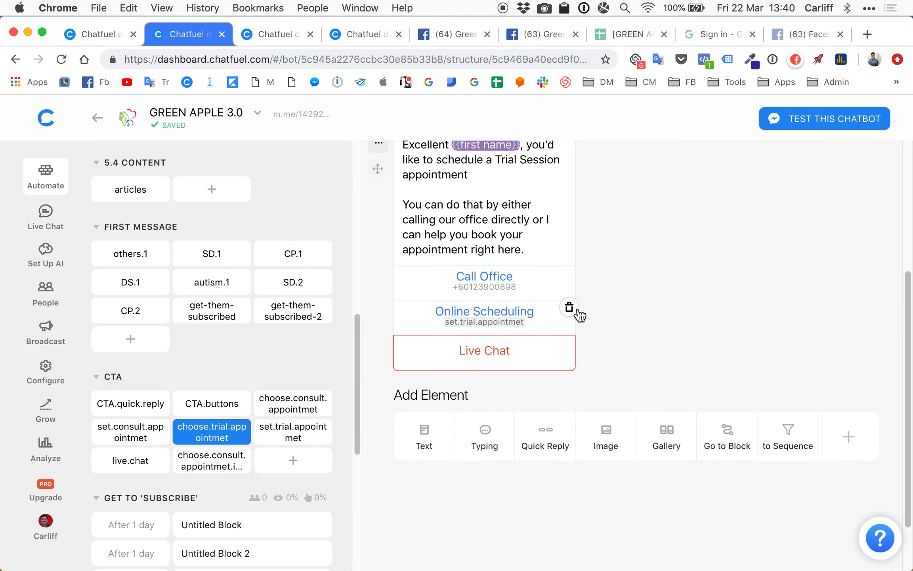
{"action": "left_click", "coordinate": [569, 309]}
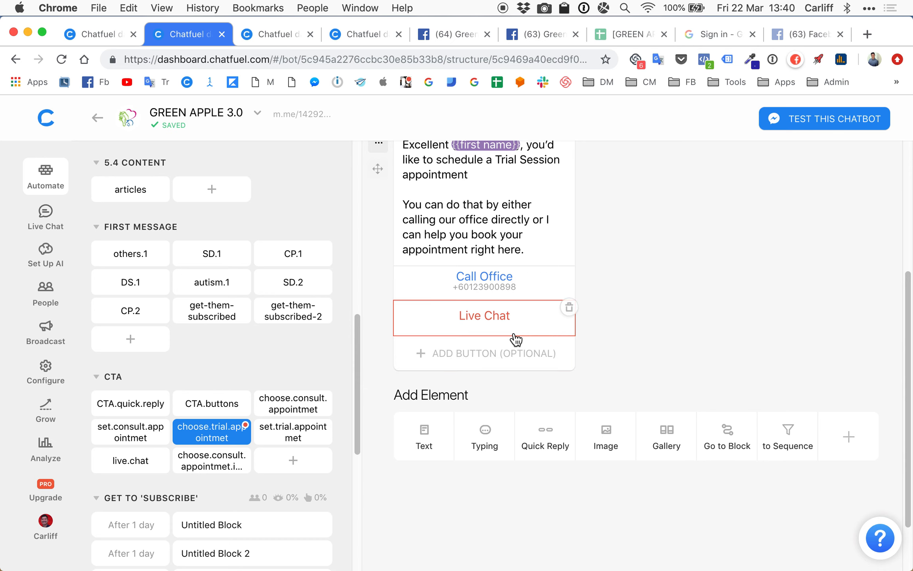
- Rename the "Live Chat" button in the trial session message as "WhatsApp"
{"action": "left_click", "coordinate": [497, 323]}
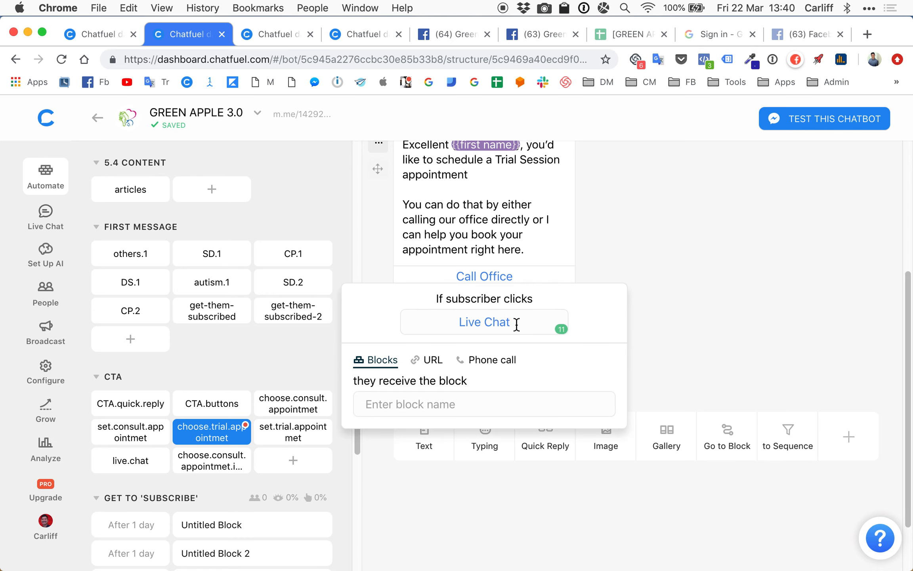
{"action": "left_click_drag", "start_coordinate": [461, 323], "coordinate": [511, 323]}
{"action": "type", "text": "W"}
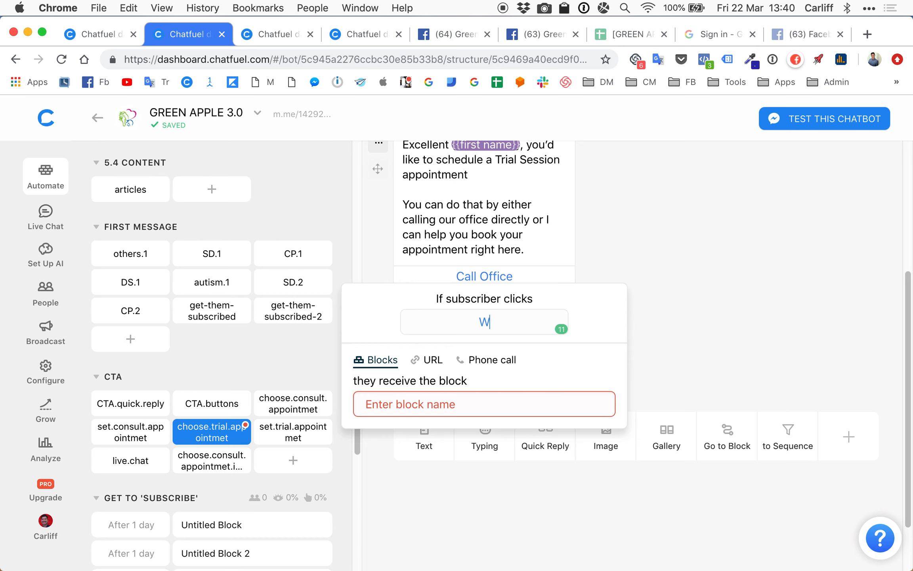
{"action": "type", "text": "hatsApp"}
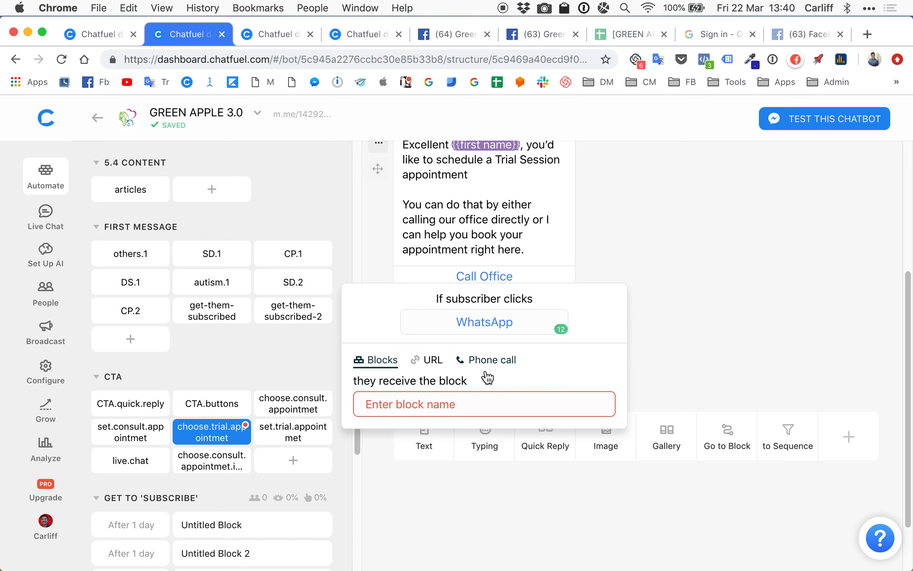
- Link the WhatsApp button to a wa.me/ URL ending in the office phone number without spaces or hyphen, and copy that URL
{"action": "left_click", "coordinate": [433, 361]}
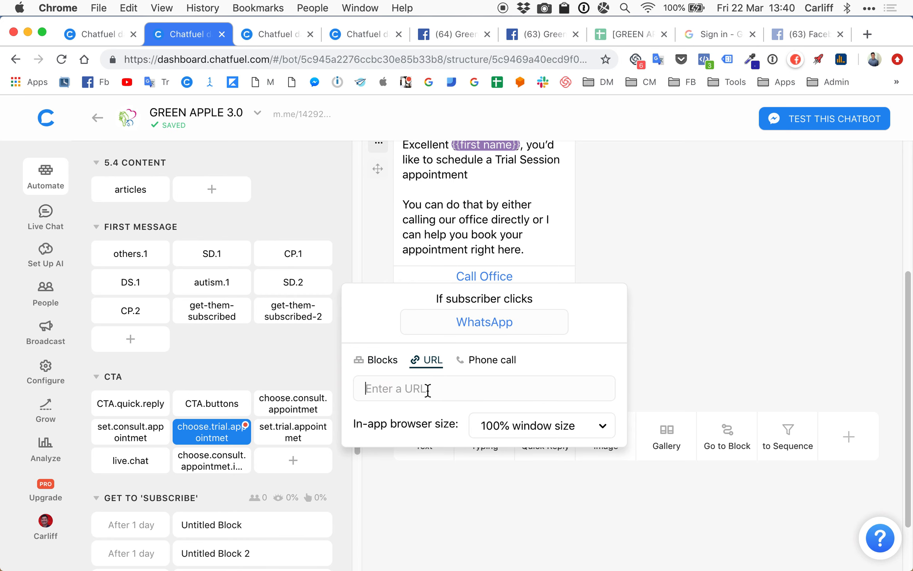
{"action": "type", "text": "wa.me/"}
{"action": "left_click", "coordinate": [565, 8]}
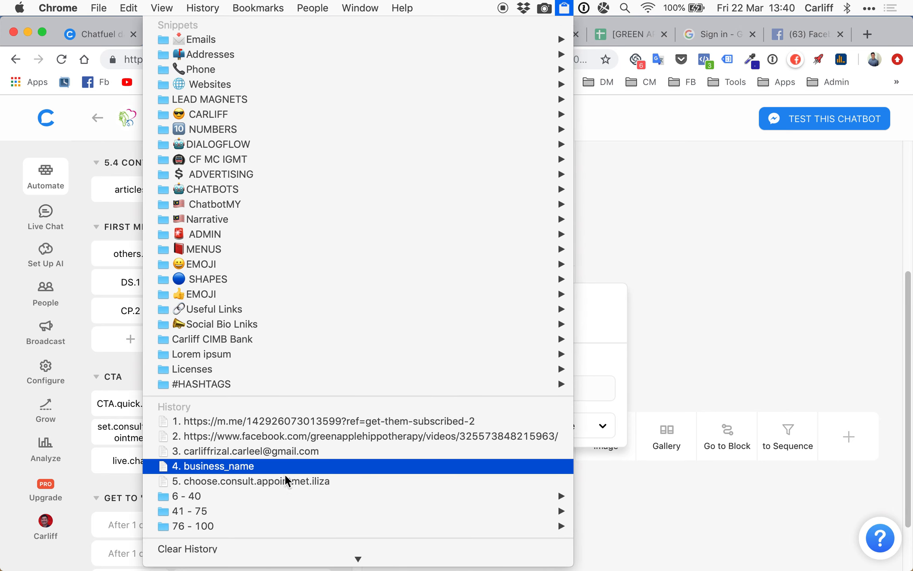
{"action": "mouse_move", "coordinate": [279, 495]}
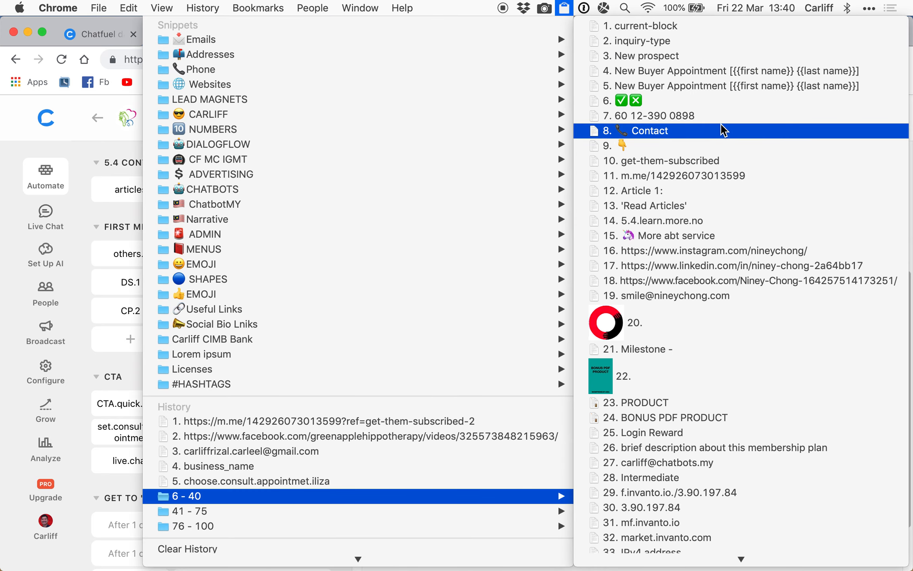
{"action": "left_click", "coordinate": [698, 115]}
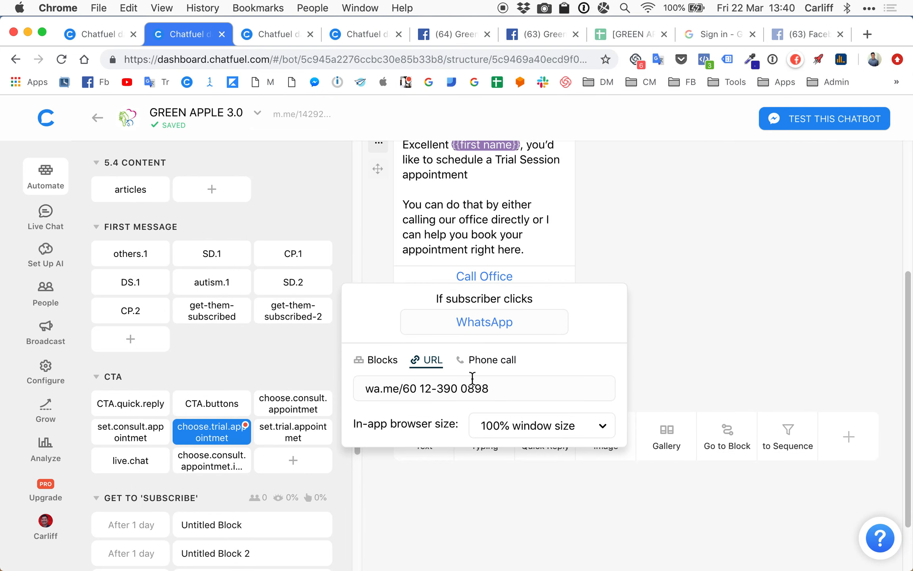
{"action": "left_click", "coordinate": [461, 389]}
{"action": "key", "text": "BackSpace"}
{"action": "left_click", "coordinate": [438, 388]}
{"action": "key", "text": "BackSpace"}
{"action": "left_click", "coordinate": [421, 389]}
{"action": "key", "text": "BackSpace"}
{"action": "triple_click", "coordinate": [463, 392]}
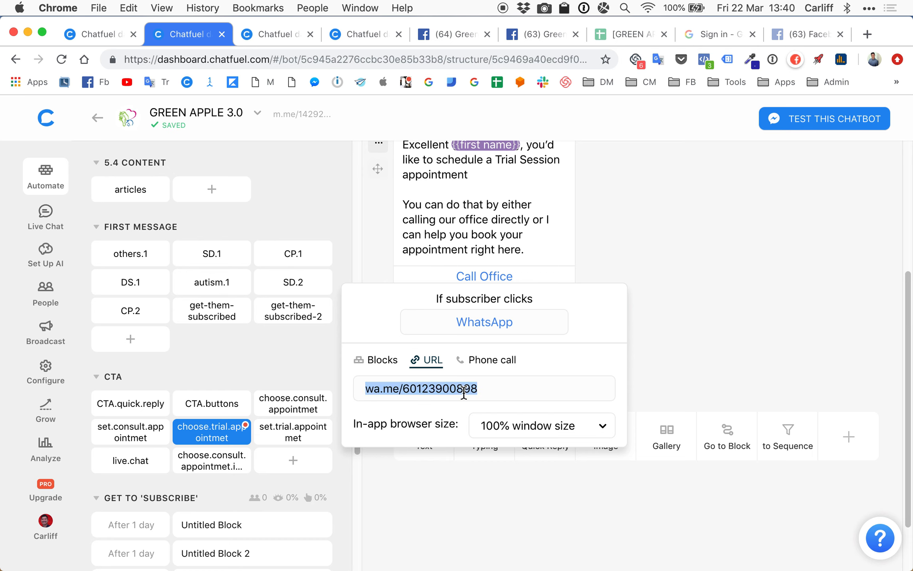
{"action": "key", "text": "super+c"}
{"action": "left_click", "coordinate": [710, 332]}
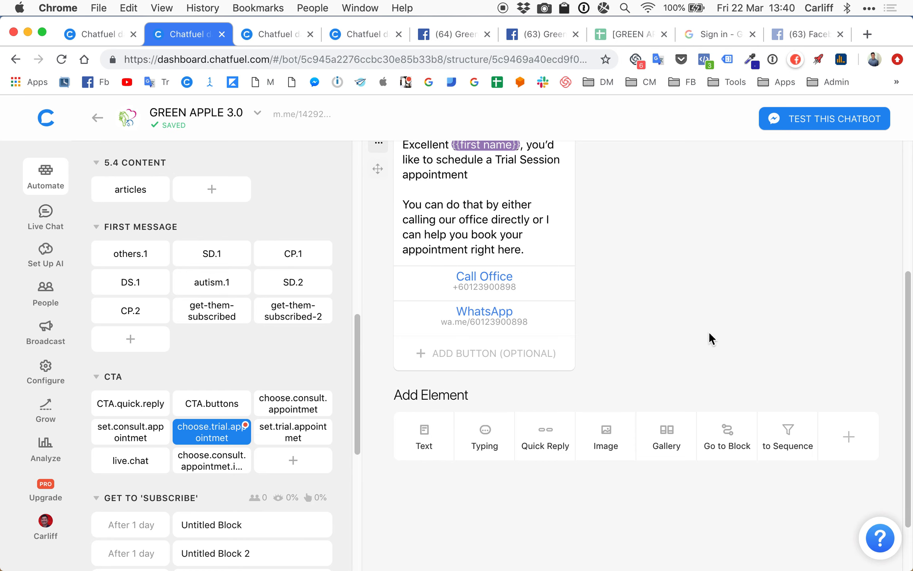
- Rename the "Call Office" button as "📞 Call", reusing the phone emoji from the clipboard history, and copy the new label
{"action": "left_click", "coordinate": [485, 289]}
{"action": "triple_click", "coordinate": [484, 288]}
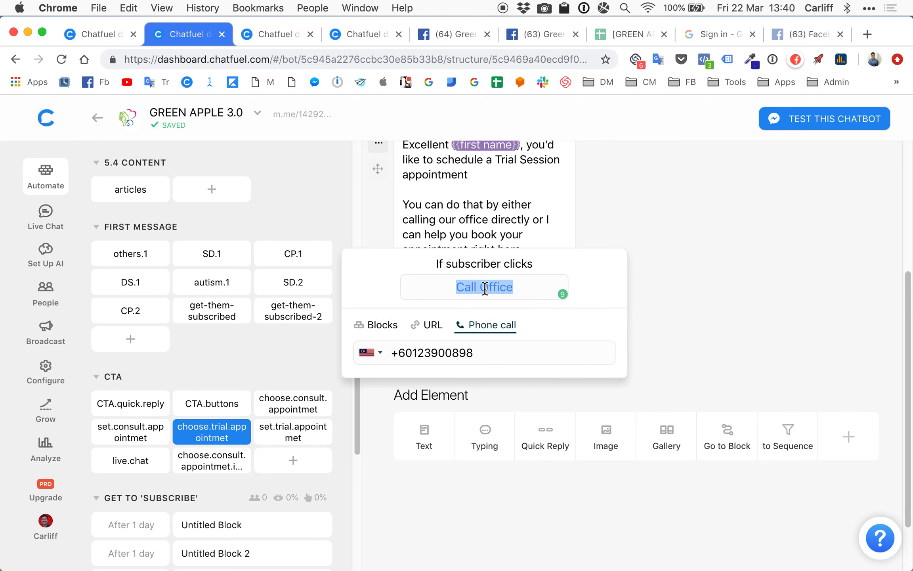
{"action": "left_click", "coordinate": [564, 8]}
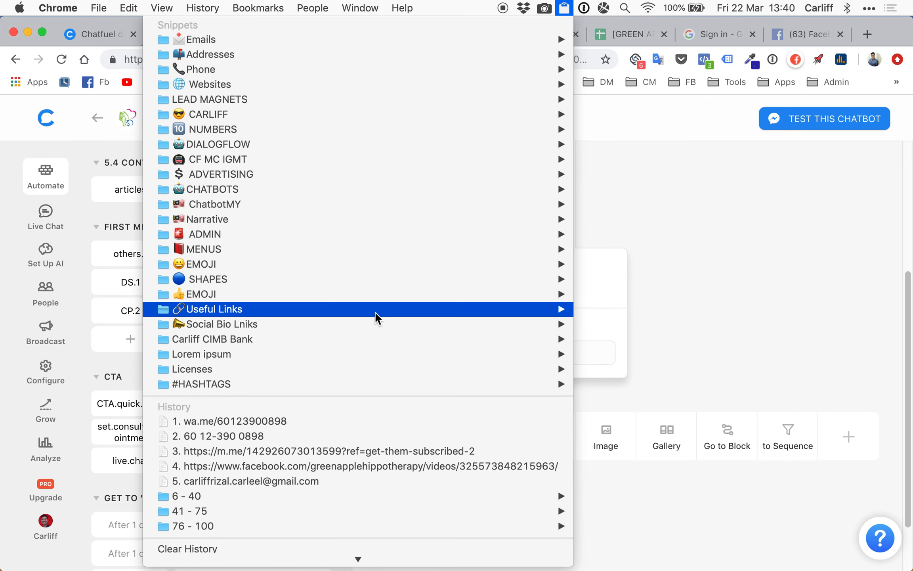
{"action": "mouse_move", "coordinate": [291, 496]}
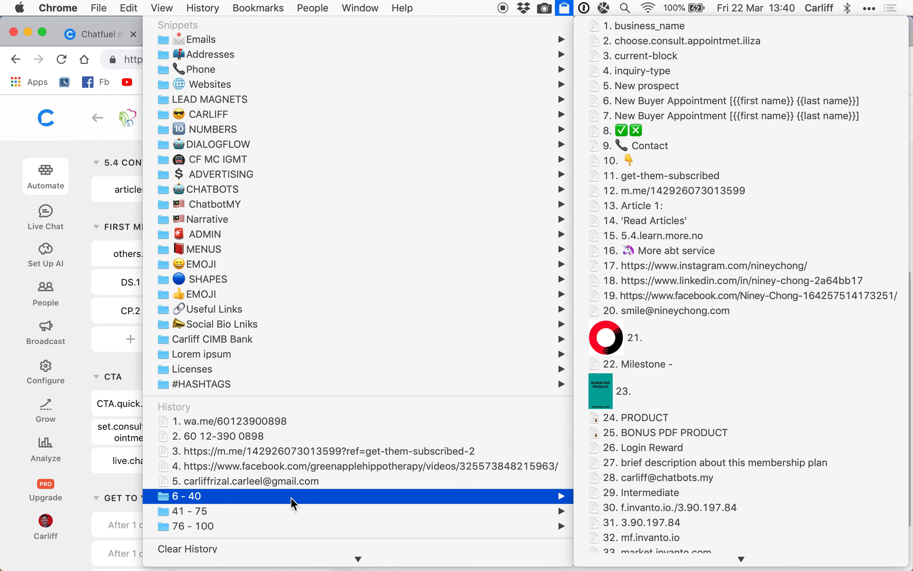
{"action": "left_click", "coordinate": [649, 145]}
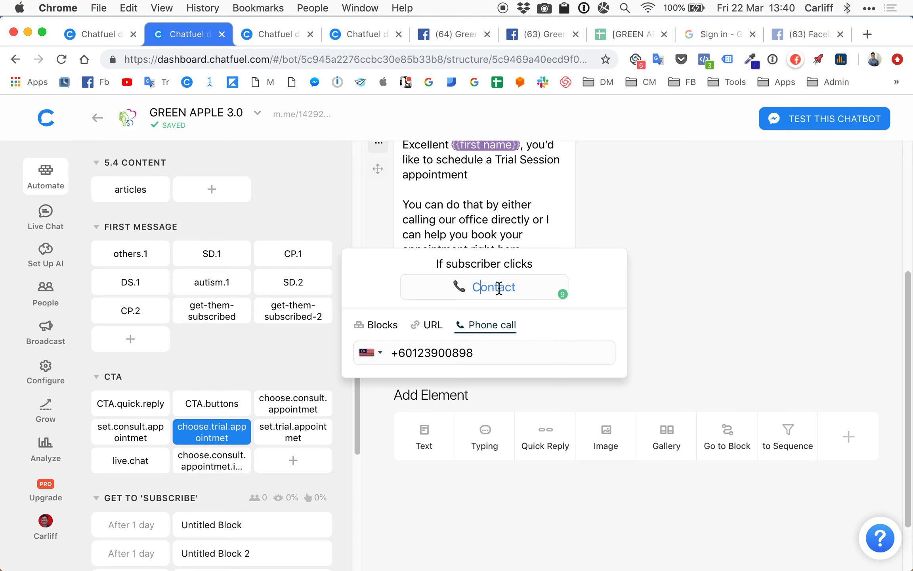
{"action": "key", "text": "BackSpace"}
{"action": "key", "text": "BackSpace"}
{"action": "key", "text": "BackSpace"}
{"action": "key", "text": "BackSpace"}
{"action": "key", "text": "BackSpace"}
{"action": "key", "text": "BackSpace"}
{"action": "type", "text": "all"}
{"action": "key", "text": "super+a"}
{"action": "key", "text": "super+c"}
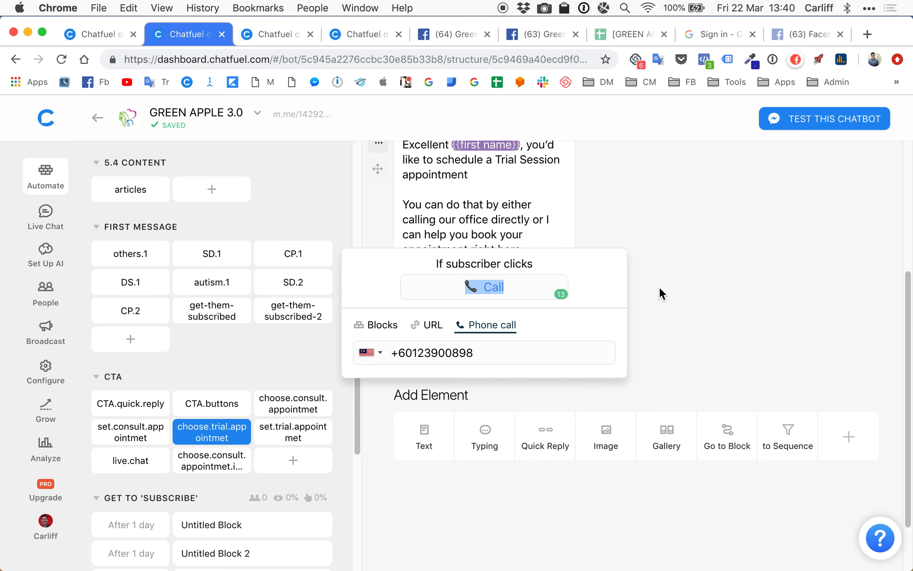
{"action": "left_click", "coordinate": [662, 284]}
- Put the ✅ emoji from the clipboard history before the WhatsApp button's label and copy the full label
{"action": "left_click", "coordinate": [503, 310]}
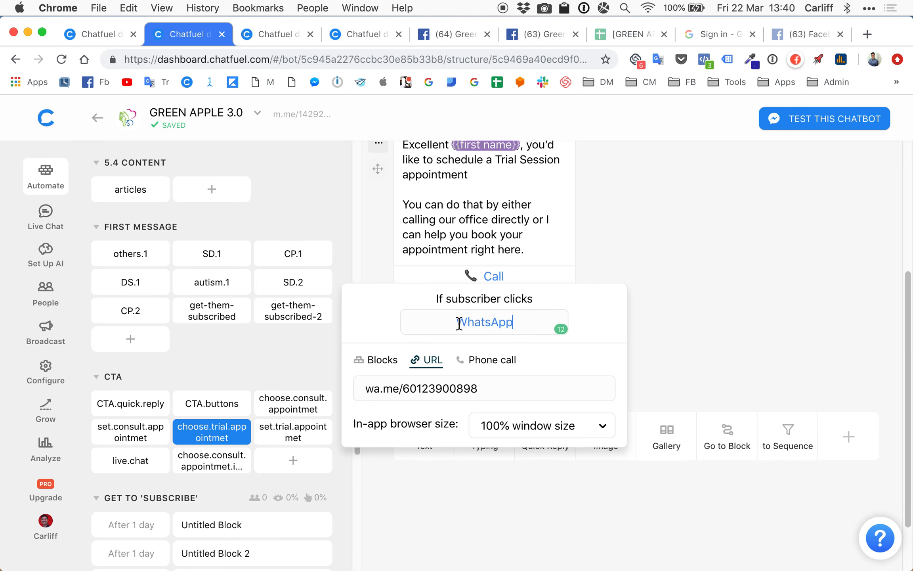
{"action": "left_click", "coordinate": [565, 8]}
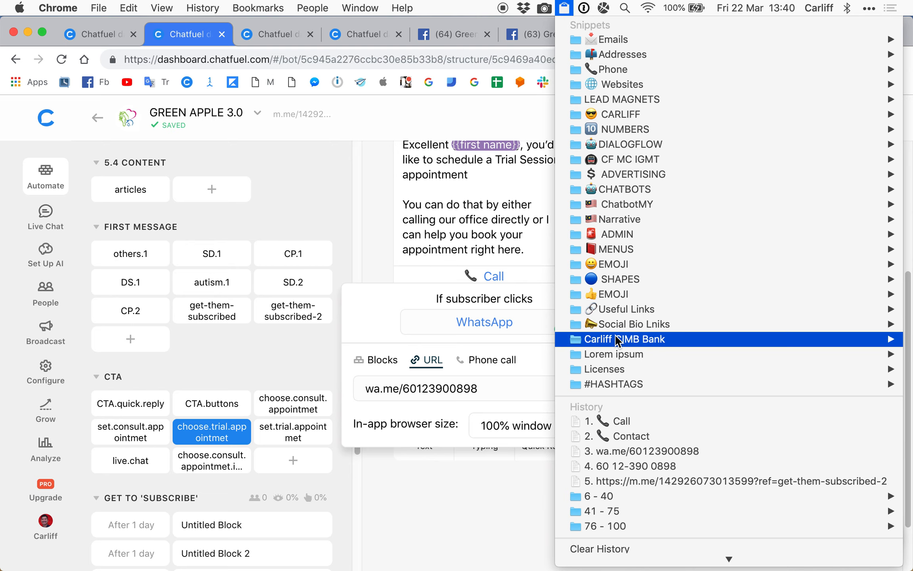
{"action": "mouse_move", "coordinate": [608, 496]}
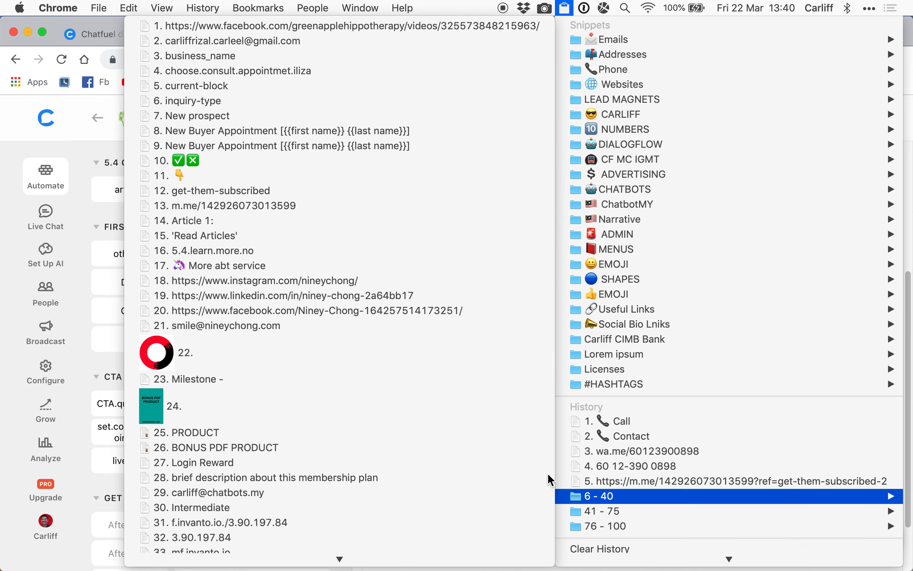
{"action": "left_click", "coordinate": [251, 160]}
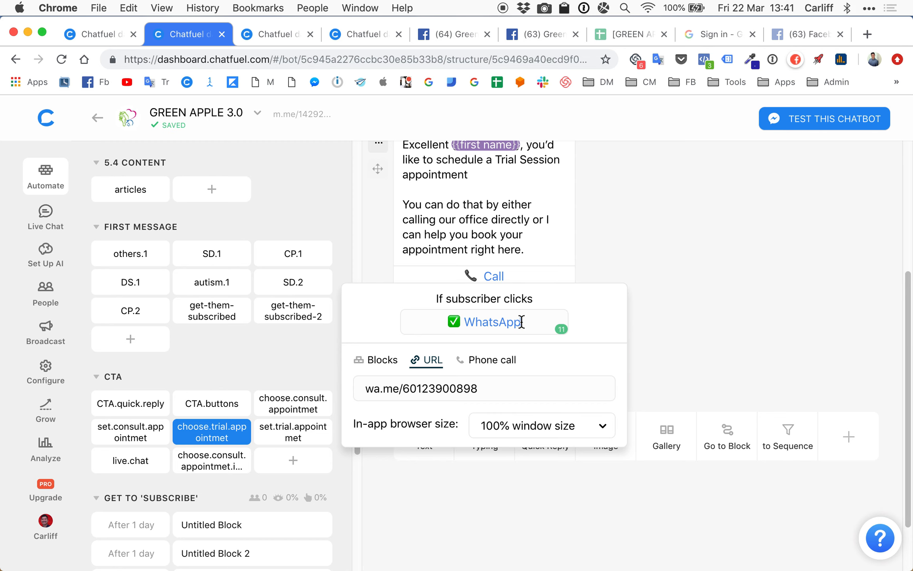
{"action": "key", "text": "super+a"}
{"action": "key", "text": "super+c"}
{"action": "left_click", "coordinate": [715, 234]}
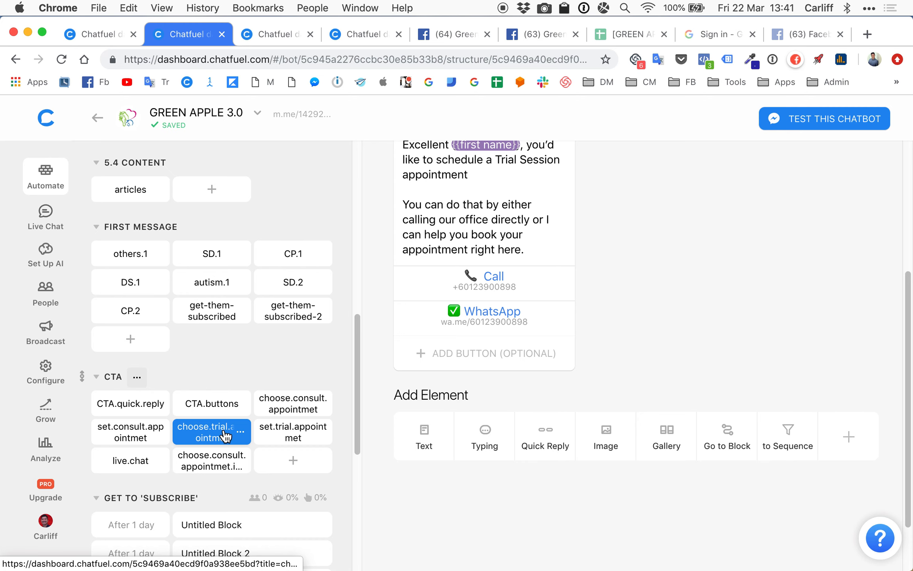
- Open the choose.consult.appointmet block and replace its "Call Office" button label with the copied "📞 Call"
{"action": "left_click", "coordinate": [293, 407]}
{"action": "scroll", "coordinate": [602, 397], "scroll_direction": "down", "scroll_amount": 1}
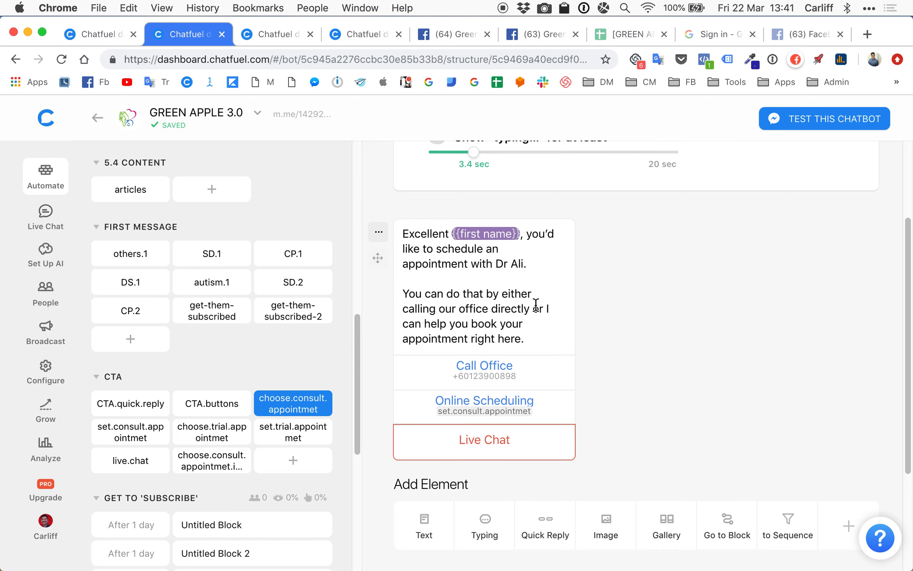
{"action": "scroll", "coordinate": [516, 329], "scroll_direction": "down", "scroll_amount": 2}
{"action": "left_click_drag", "start_coordinate": [513, 326], "coordinate": [444, 325]}
{"action": "key", "text": "BackSpace"}
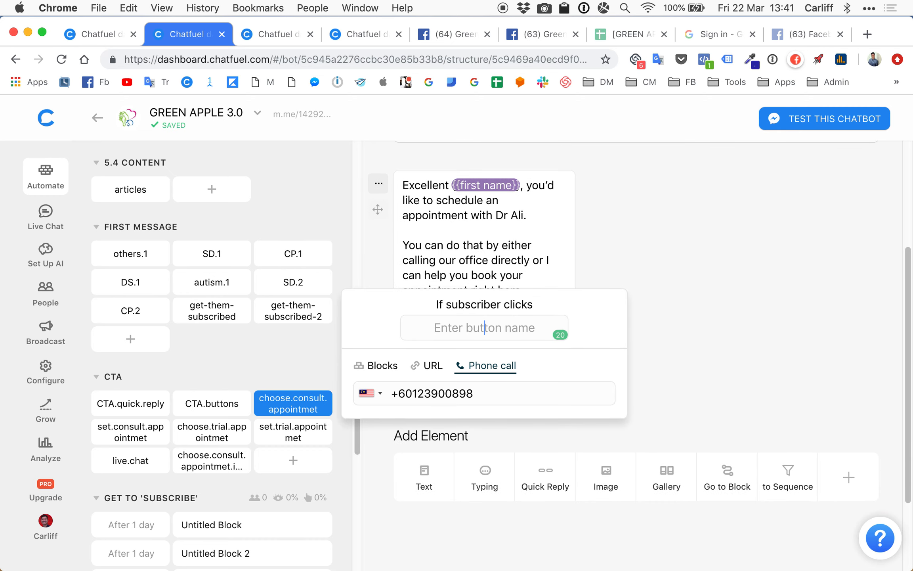
{"action": "left_click", "coordinate": [565, 12]}
{"action": "left_click", "coordinate": [620, 455]}
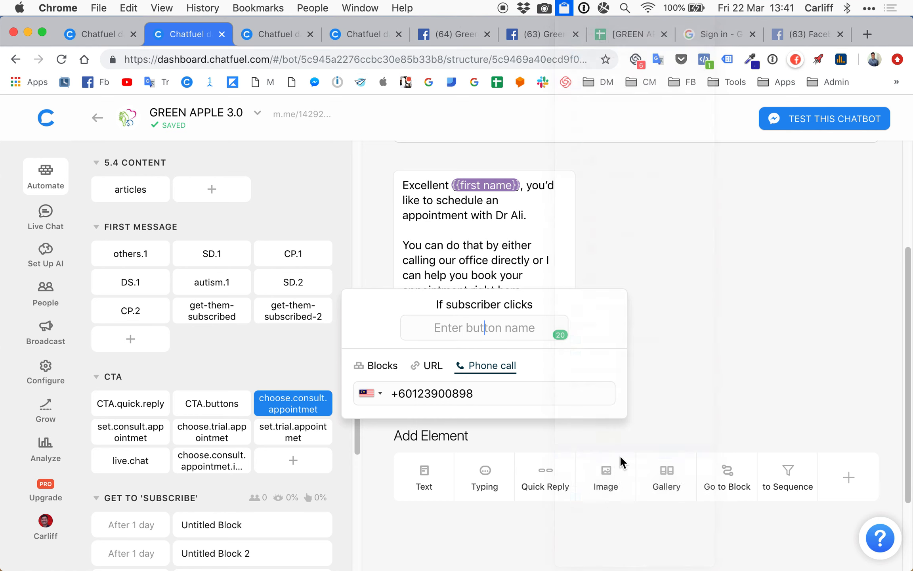
{"action": "left_click", "coordinate": [701, 349]}
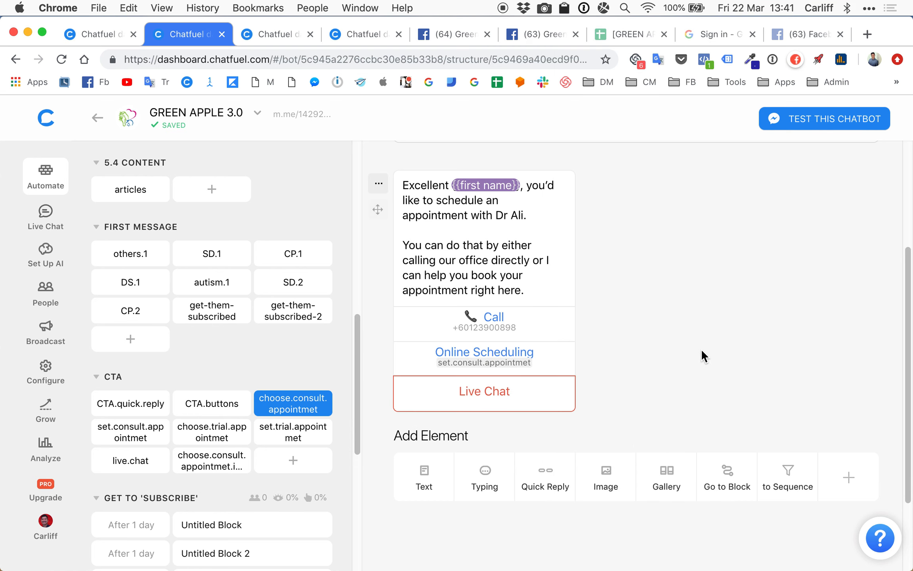
- Delete the "Online Scheduling" and "Live Chat" buttons from the consult appointment message
{"action": "left_click", "coordinate": [493, 367]}
{"action": "left_click", "coordinate": [739, 290]}
{"action": "left_click", "coordinate": [566, 347]}
{"action": "left_click", "coordinate": [571, 353]}
- Add a new button below the Call button in the consult message and open the clipboard history for its label
{"action": "left_click", "coordinate": [494, 365]}
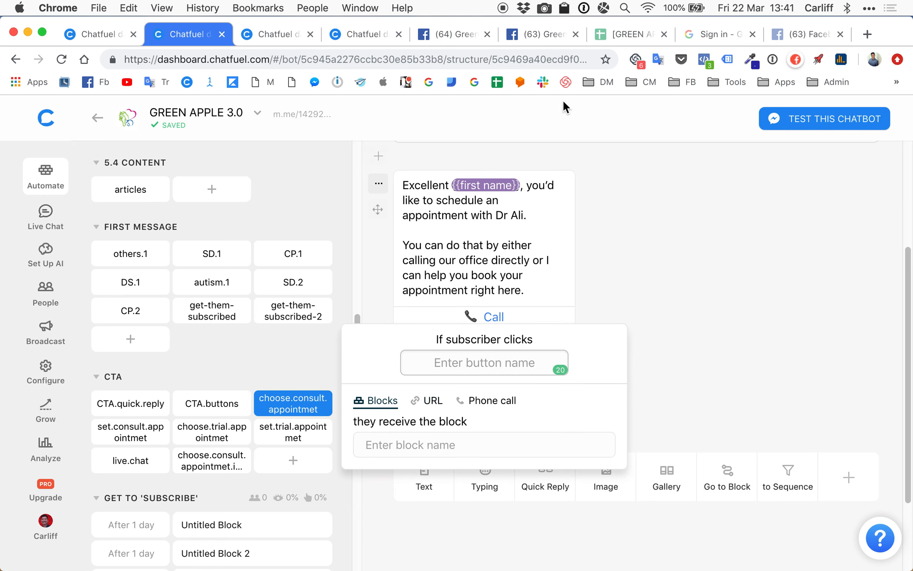
{"action": "left_click", "coordinate": [564, 8]}
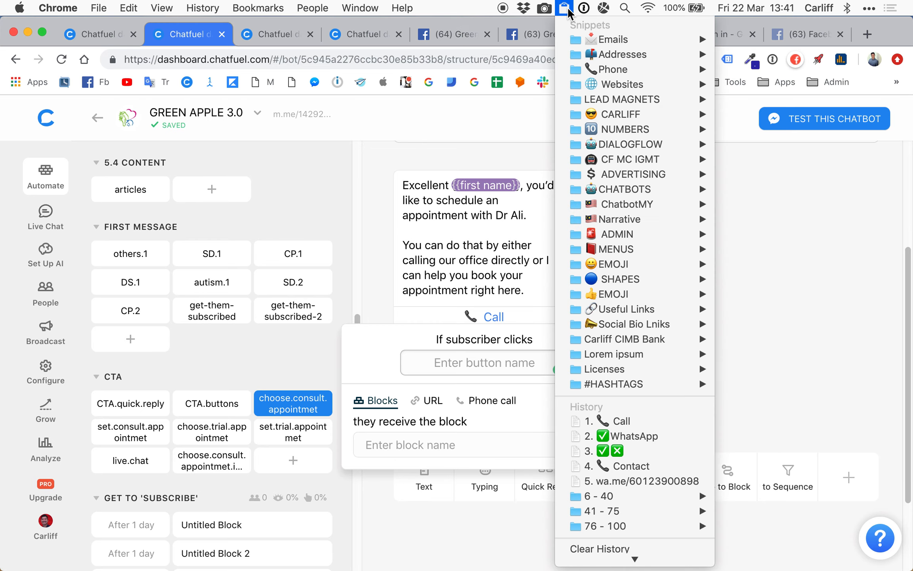
- Name the new button below Call "✅WhatsApp" and set its URL to the saved wa.me link
{"action": "left_click", "coordinate": [633, 435]}
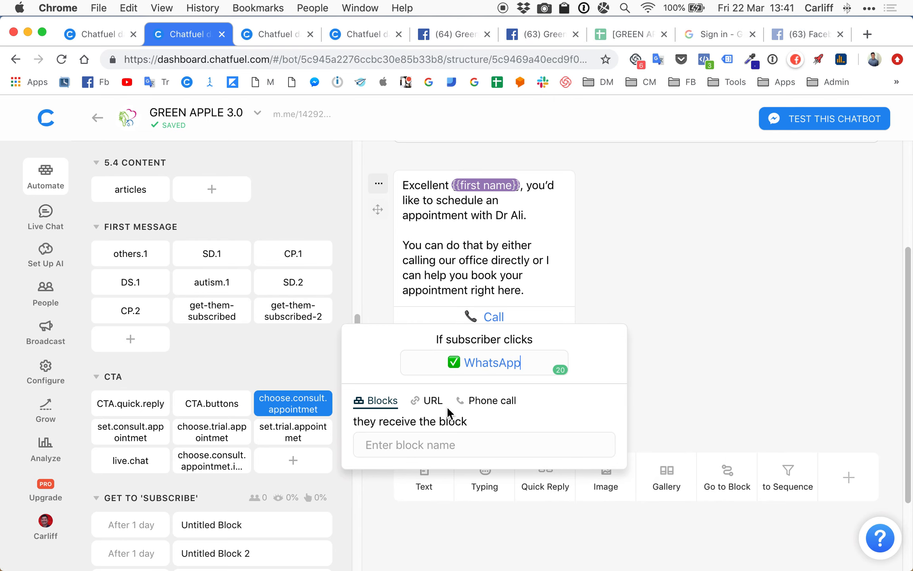
{"action": "left_click", "coordinate": [434, 402]}
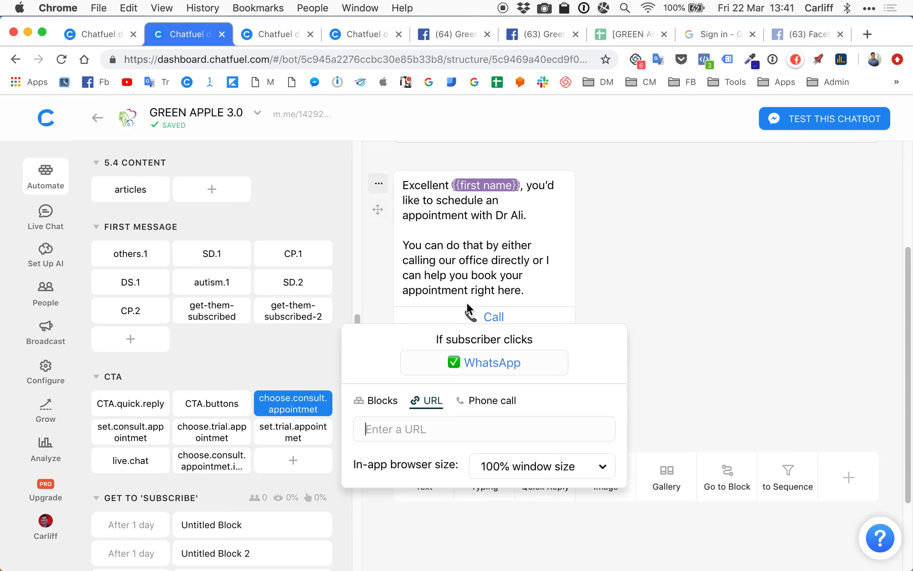
{"action": "left_click", "coordinate": [565, 8]}
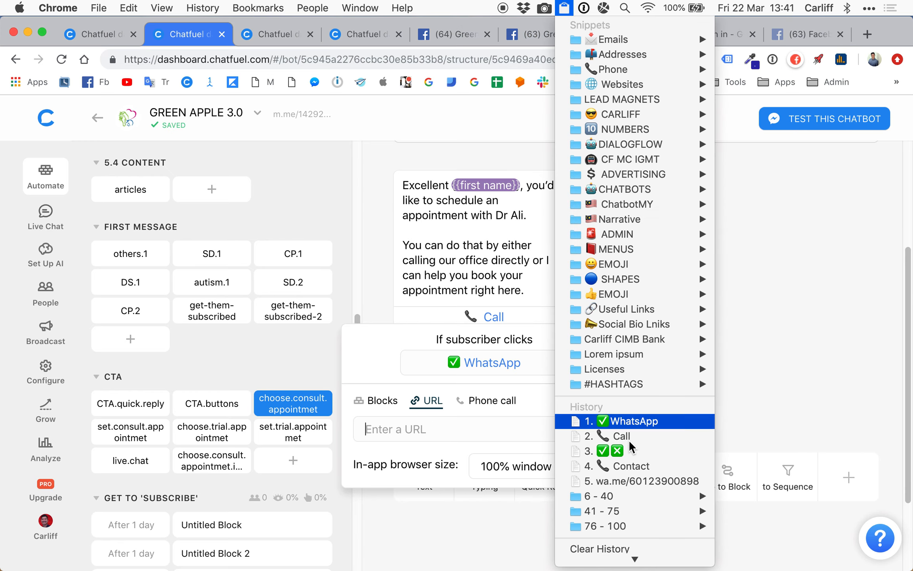
{"action": "left_click", "coordinate": [645, 480]}
{"action": "left_click", "coordinate": [700, 372]}
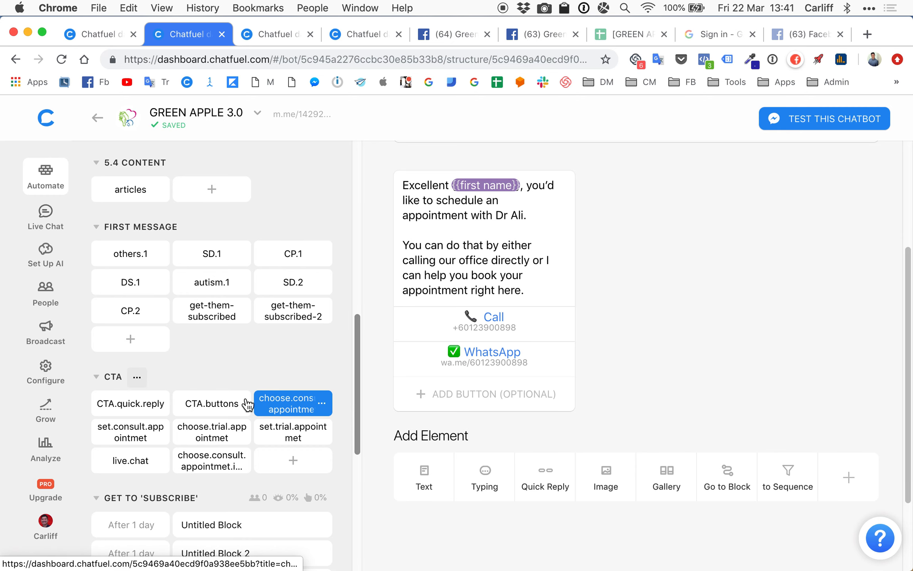
- Open the set.consult.appointmet block and review its phone number, email and follow-up message elements
{"action": "left_click", "coordinate": [124, 438]}
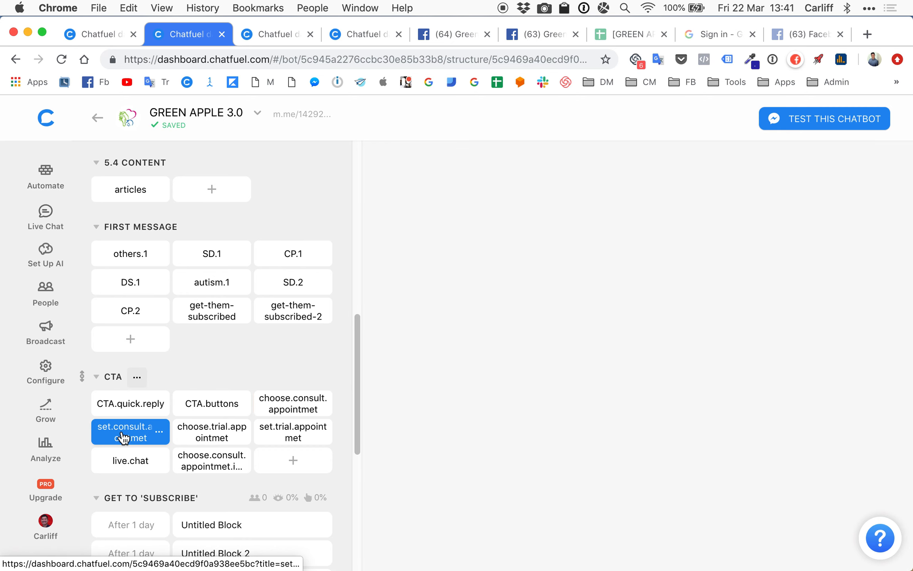
{"action": "scroll", "coordinate": [657, 262], "scroll_direction": "down", "scroll_amount": 10}
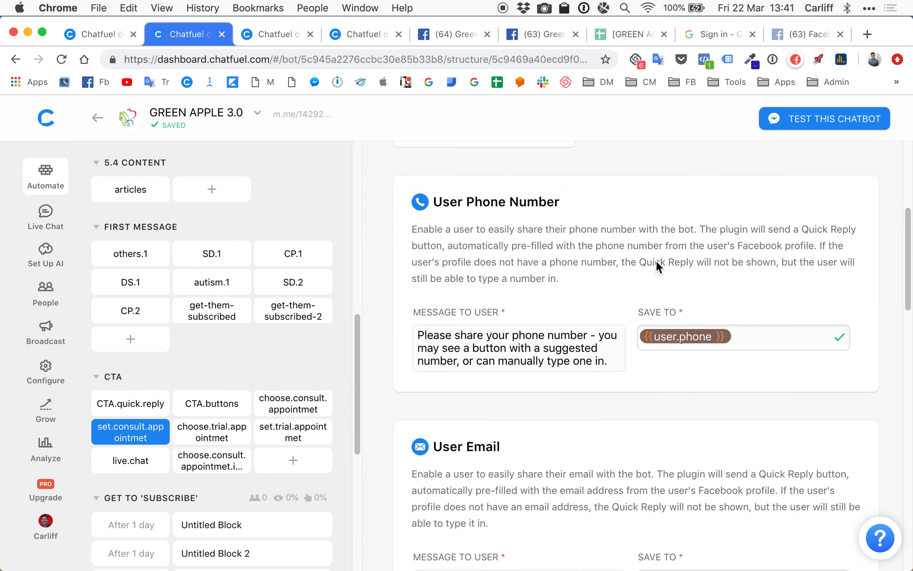
{"action": "scroll", "coordinate": [548, 280], "scroll_direction": "down", "scroll_amount": 2}
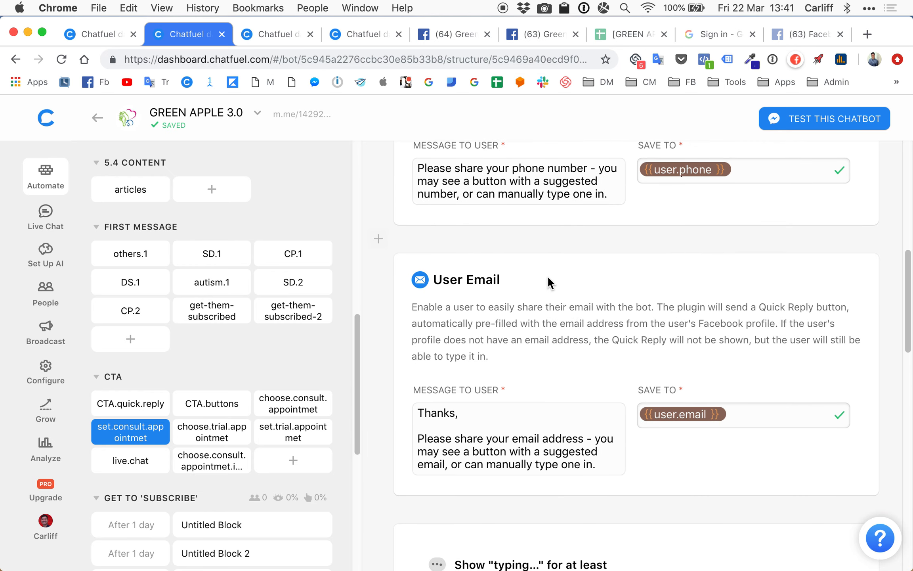
{"action": "scroll", "coordinate": [548, 279], "scroll_direction": "down", "scroll_amount": 2}
{"action": "scroll", "coordinate": [694, 230], "scroll_direction": "up", "scroll_amount": 2}
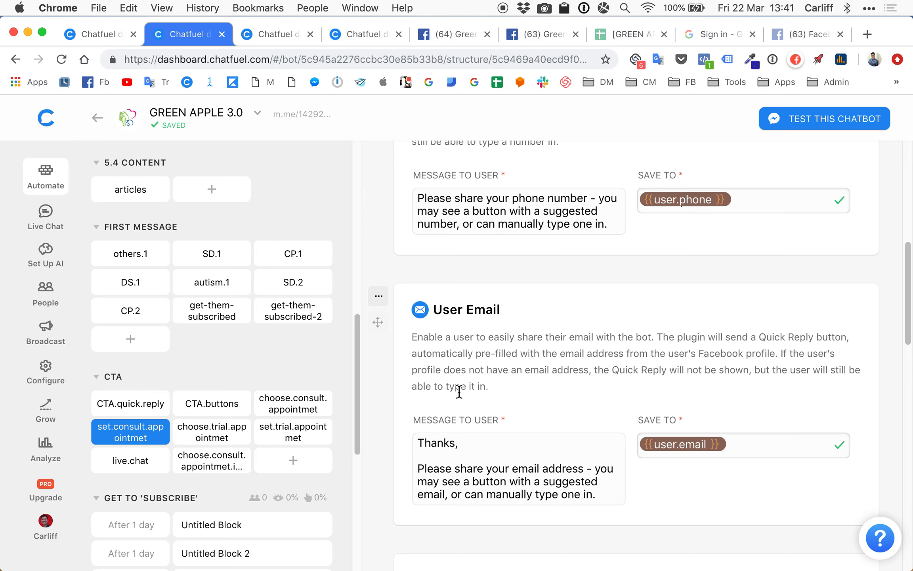
{"action": "scroll", "coordinate": [516, 362], "scroll_direction": "down", "scroll_amount": 15}
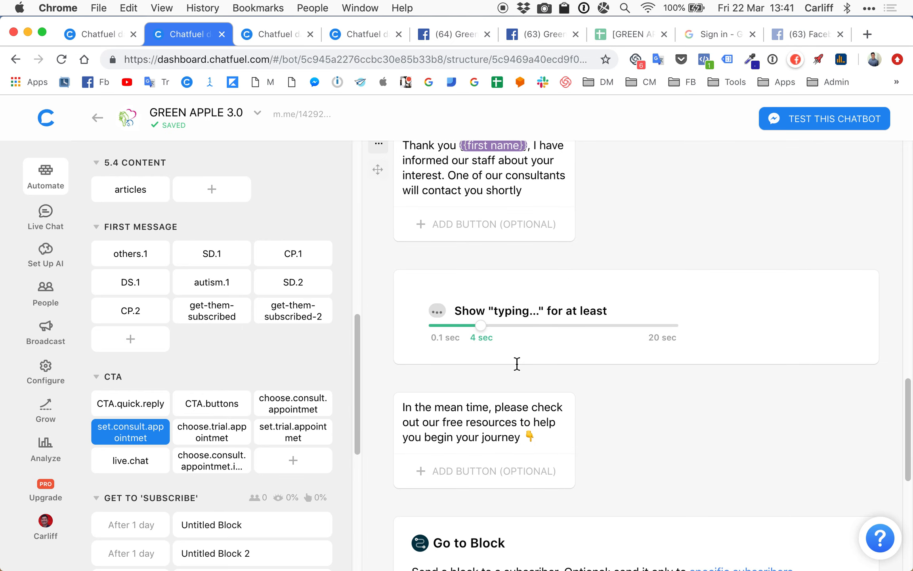
{"action": "scroll", "coordinate": [516, 362], "scroll_direction": "up", "scroll_amount": 10}
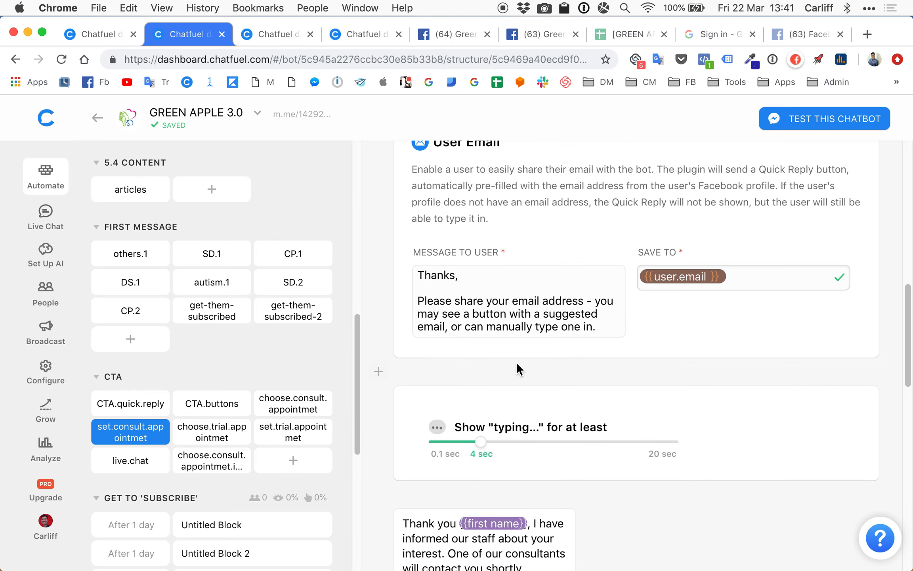
{"action": "scroll", "coordinate": [516, 362], "scroll_direction": "up", "scroll_amount": 2}
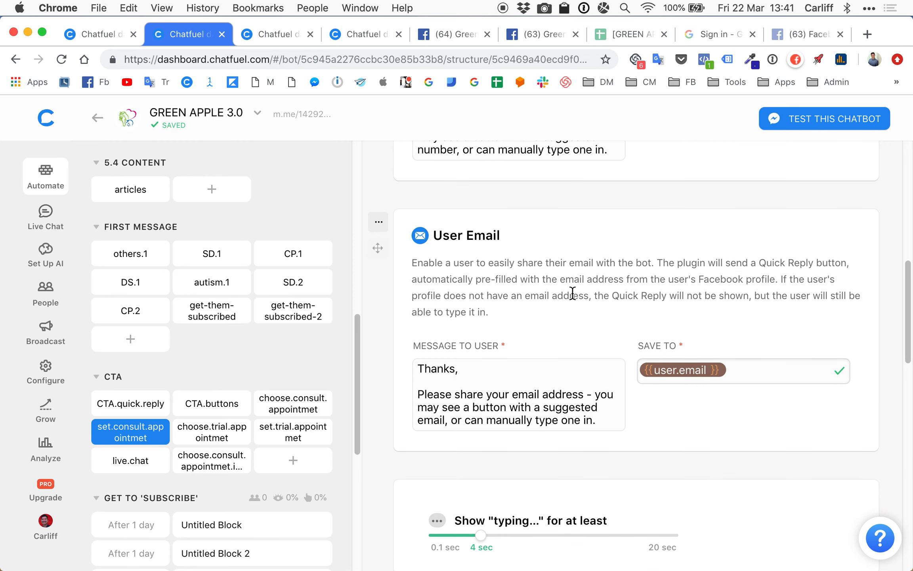
{"action": "scroll", "coordinate": [573, 293], "scroll_direction": "up", "scroll_amount": 2}
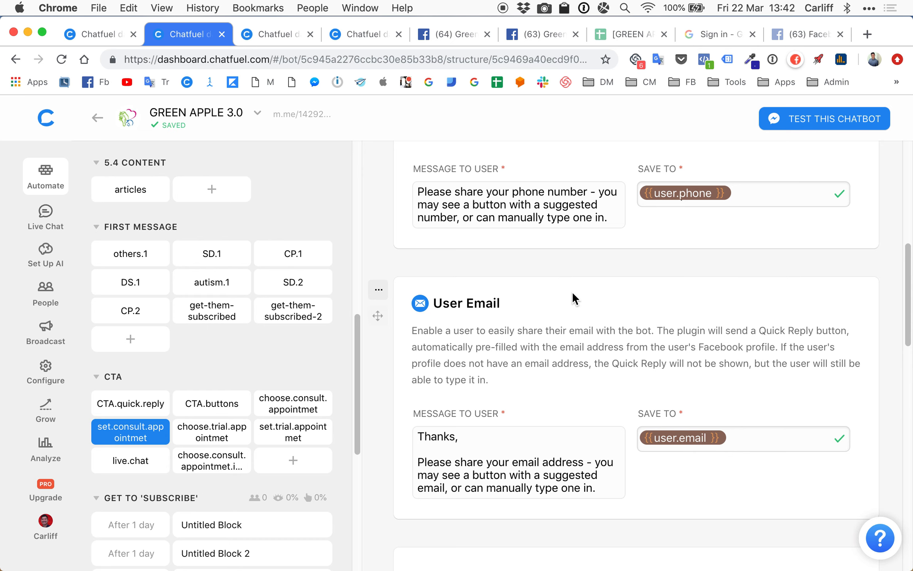
- Change the User Email element's save attribute in set.consult.appointmet to {{email}}
{"action": "left_click", "coordinate": [682, 440]}
{"action": "key", "text": "BackSpace"}
{"action": "key", "text": "BackSpace"}
{"action": "key", "text": "BackSpace"}
{"action": "key", "text": "BackSpace"}
{"action": "key", "text": "BackSpace"}
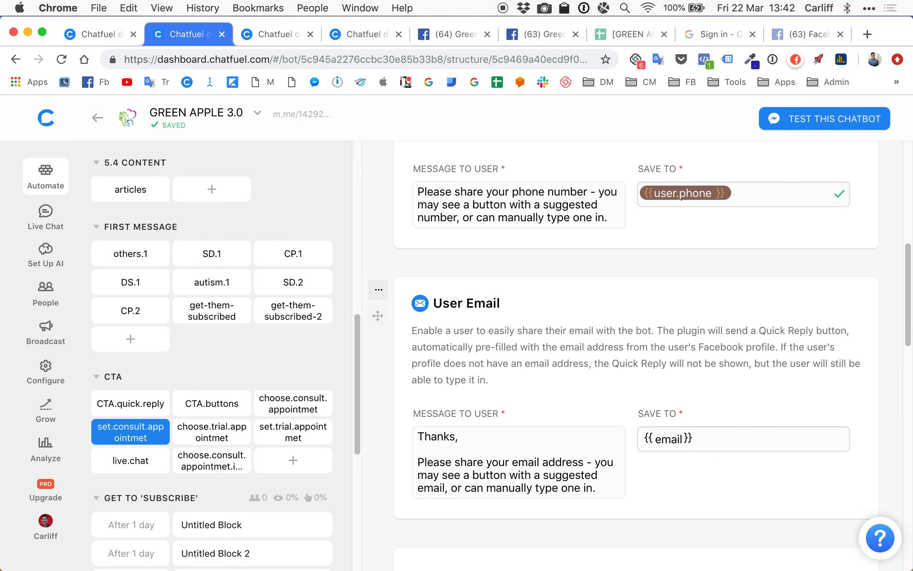
- Change the User Phone Number element's save attribute in set.consult.appointmet to {{phone}}
{"action": "left_click", "coordinate": [680, 194]}
{"action": "key", "text": "BackSpace"}
{"action": "key", "text": "BackSpace"}
{"action": "key", "text": "BackSpace"}
{"action": "key", "text": "BackSpace"}
{"action": "key", "text": "BackSpace"}
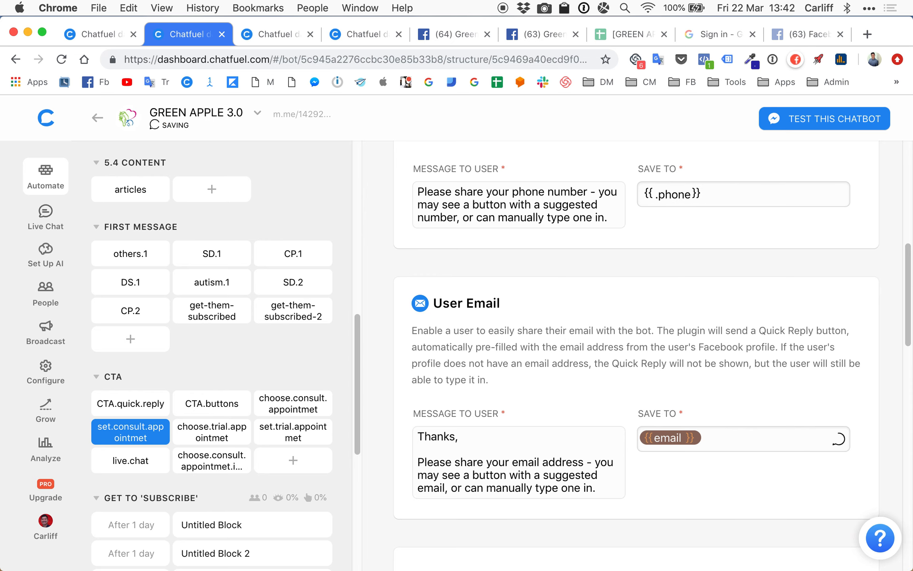
{"action": "left_click", "coordinate": [653, 311]}
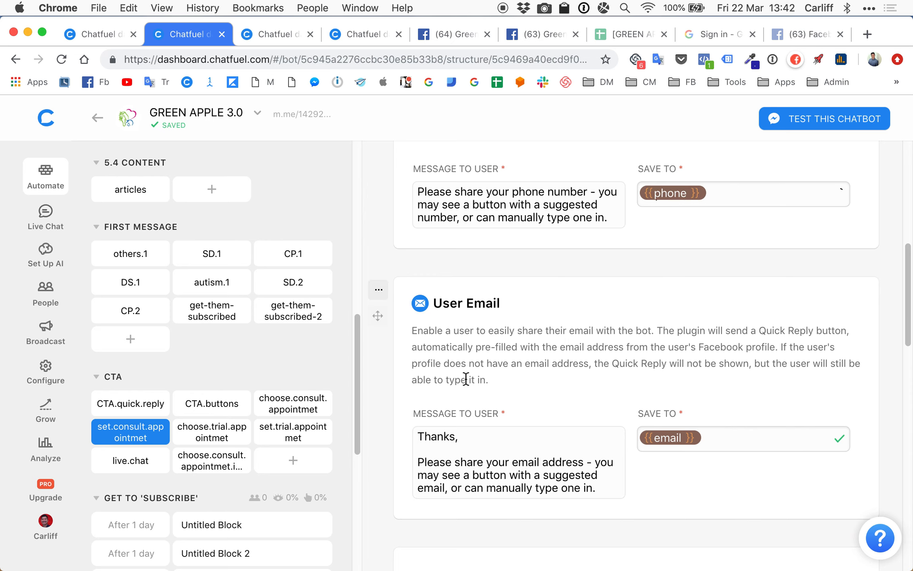
- Review the closing messages and Go to Block element of set.consult.appointmet, plus the message and buttons in choose.trial.appointmet
{"action": "scroll", "coordinate": [540, 371], "scroll_direction": "down", "scroll_amount": 1}
{"action": "scroll", "coordinate": [541, 371], "scroll_direction": "down", "scroll_amount": 15}
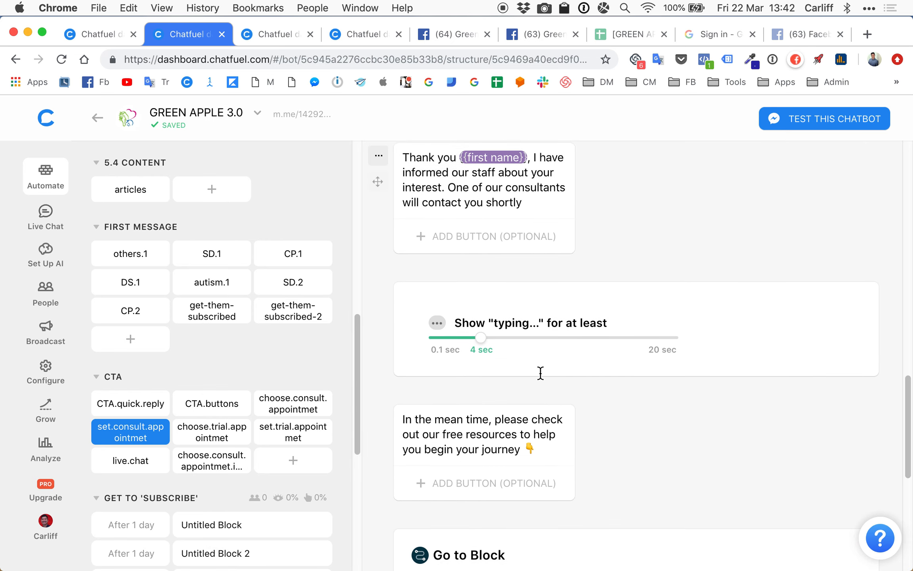
{"action": "scroll", "coordinate": [541, 375], "scroll_direction": "up", "scroll_amount": 5}
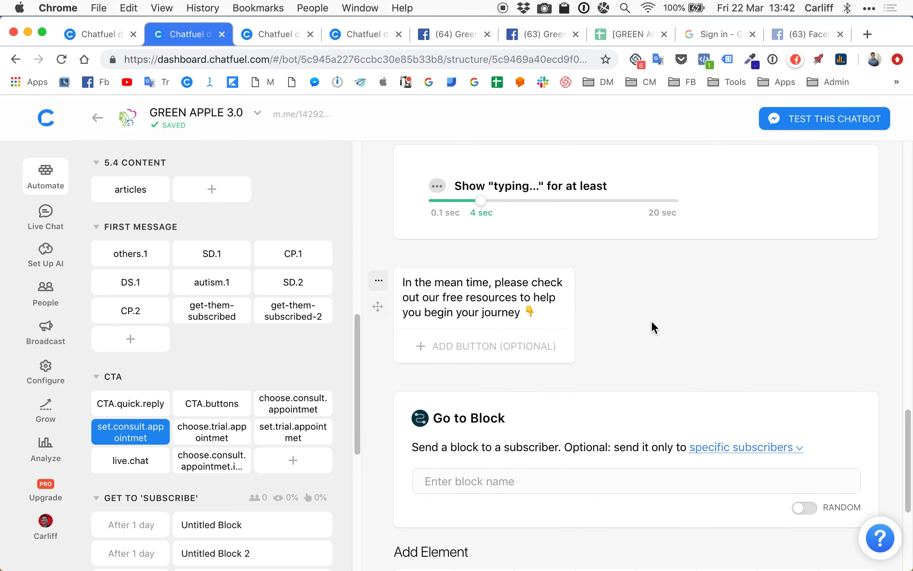
{"action": "scroll", "coordinate": [643, 285], "scroll_direction": "down", "scroll_amount": 1}
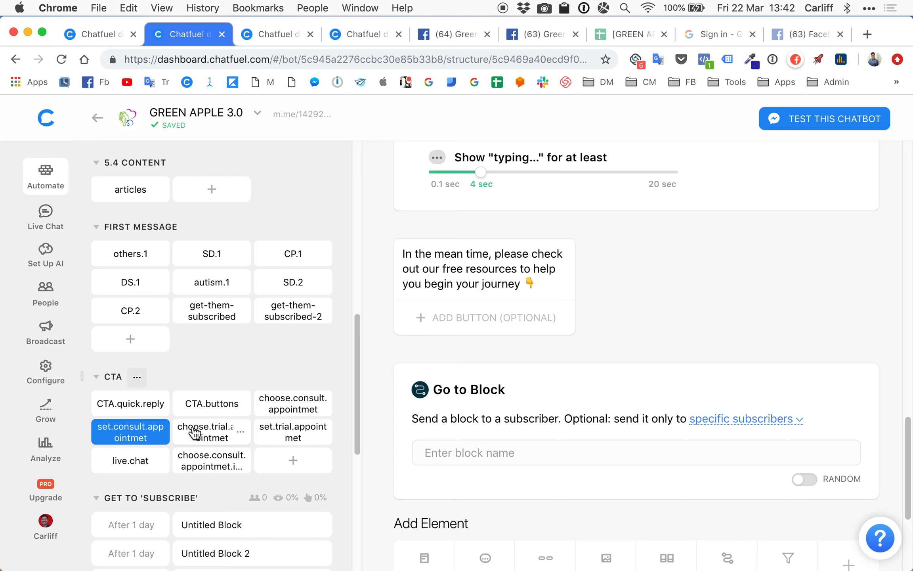
{"action": "left_click", "coordinate": [209, 434]}
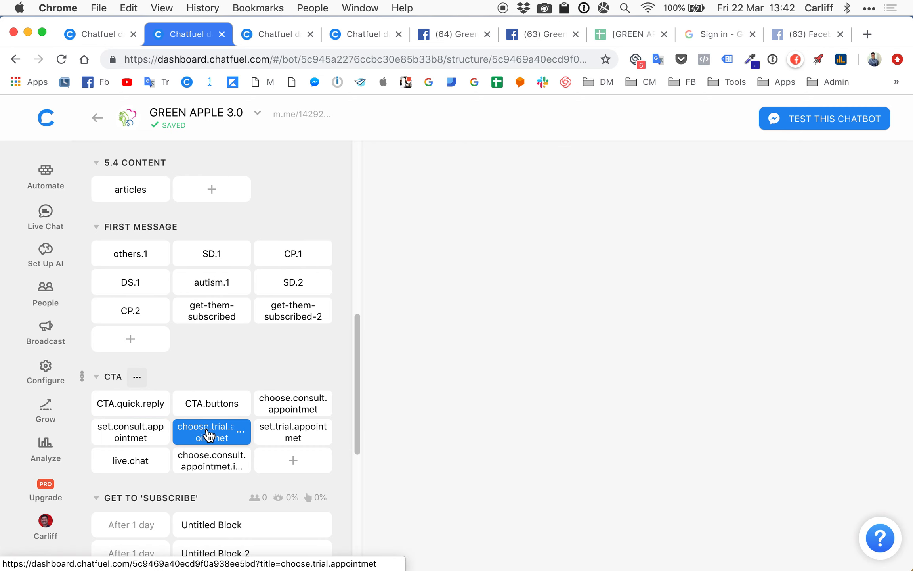
{"action": "scroll", "coordinate": [659, 377], "scroll_direction": "down", "scroll_amount": 10}
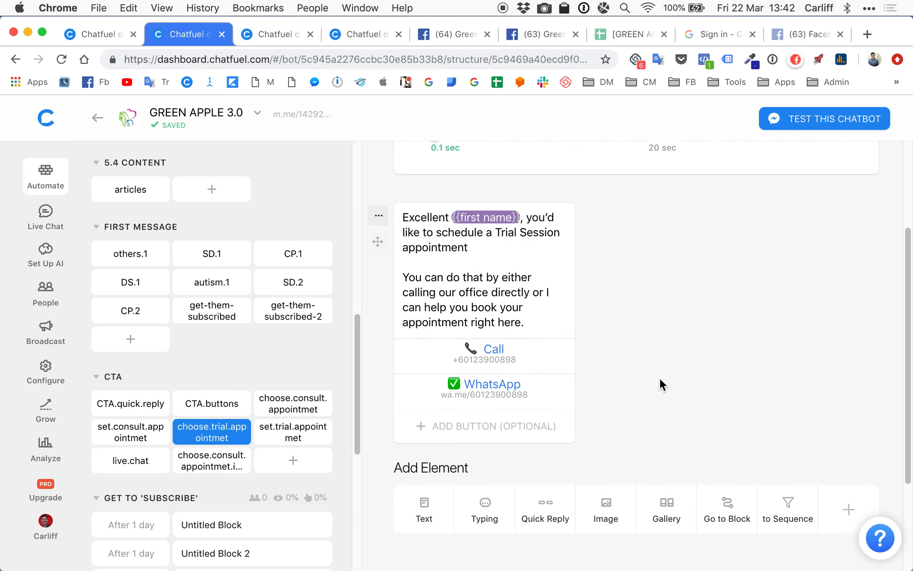
- Open the set.trial.appointmet block and change the User Phone Number element's save attribute to {{phone}}
{"action": "left_click", "coordinate": [290, 434]}
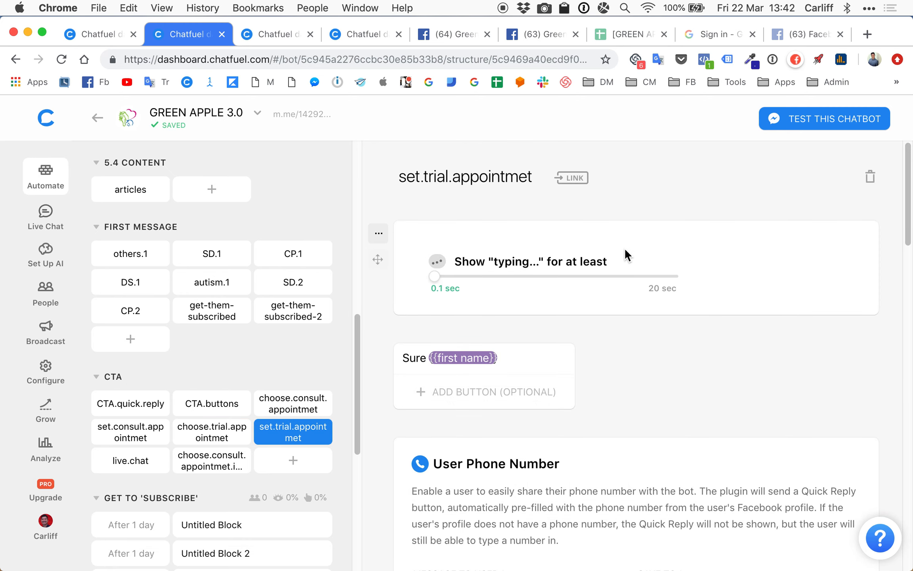
{"action": "scroll", "coordinate": [624, 250], "scroll_direction": "down", "scroll_amount": 7}
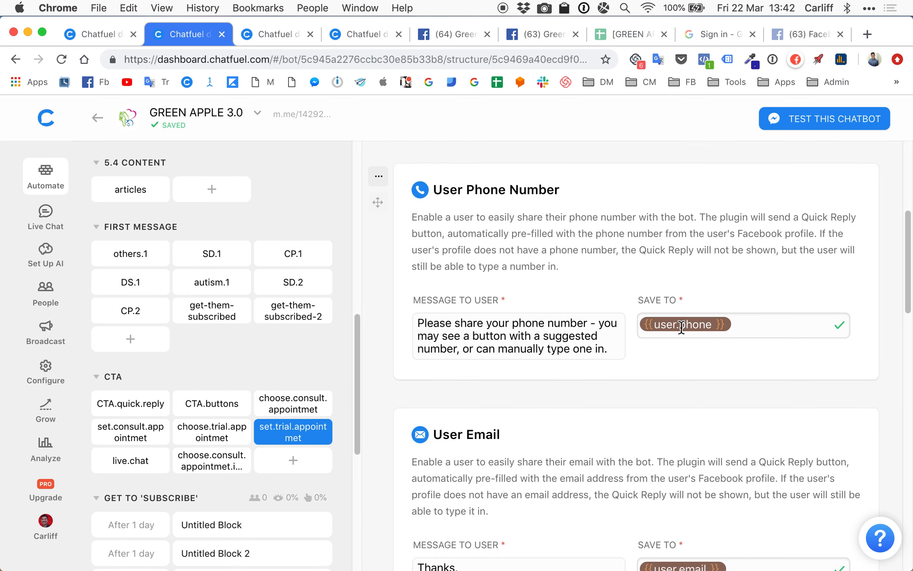
{"action": "left_click", "coordinate": [678, 324]}
{"action": "key", "text": "BackSpace"}
{"action": "key", "text": "BackSpace"}
{"action": "key", "text": "BackSpace"}
{"action": "key", "text": "BackSpace"}
{"action": "key", "text": "BackSpace"}
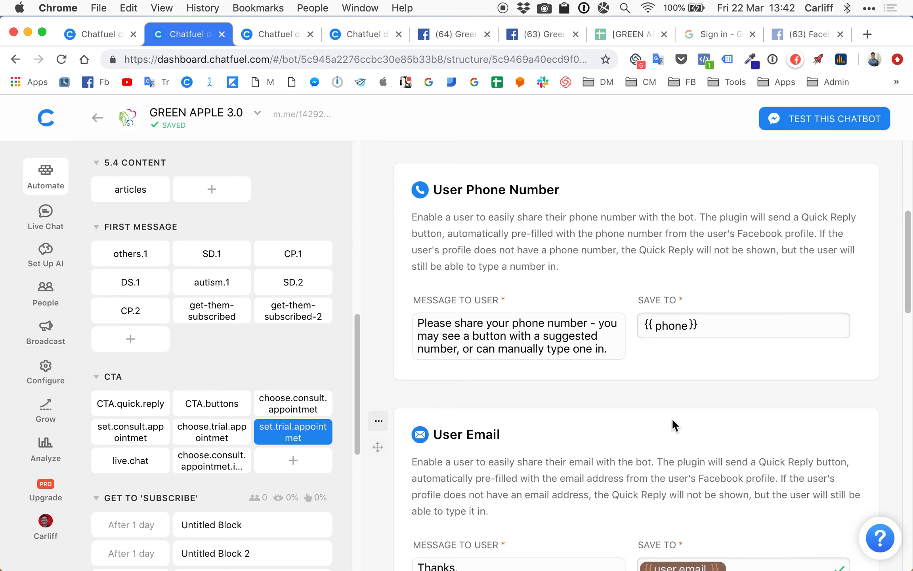
- Change the User Email element's save attribute in set.trial.appointmet to {{email}}
{"action": "scroll", "coordinate": [673, 418], "scroll_direction": "down", "scroll_amount": 5}
{"action": "left_click", "coordinate": [681, 385]}
{"action": "key", "text": "BackSpace"}
{"action": "key", "text": "BackSpace"}
{"action": "key", "text": "BackSpace"}
{"action": "key", "text": "BackSpace"}
{"action": "key", "text": "BackSpace"}
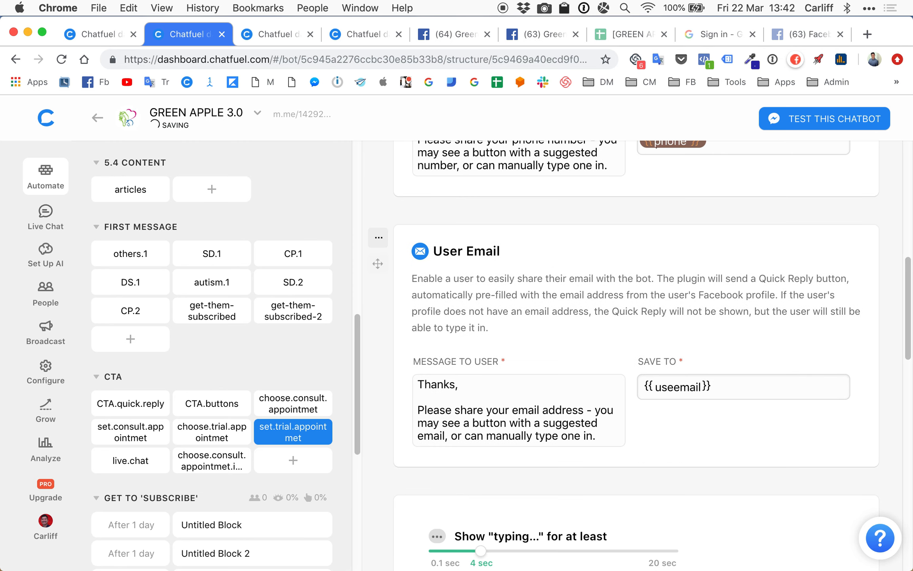
{"action": "left_click", "coordinate": [586, 310]}
{"action": "scroll", "coordinate": [585, 311], "scroll_direction": "down", "scroll_amount": 4}
{"action": "scroll", "coordinate": [585, 312], "scroll_direction": "down", "scroll_amount": 12}
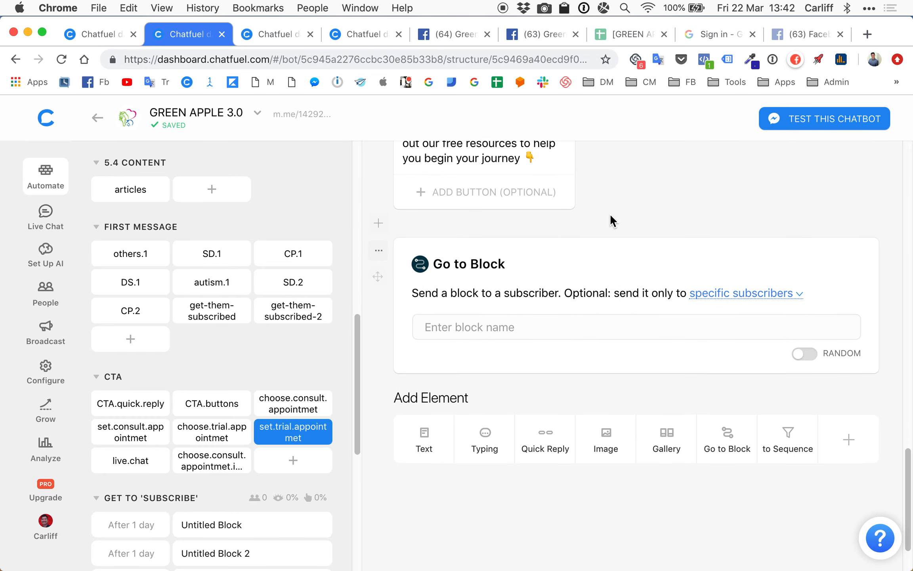
{"action": "scroll", "coordinate": [611, 219], "scroll_direction": "up", "scroll_amount": 2}
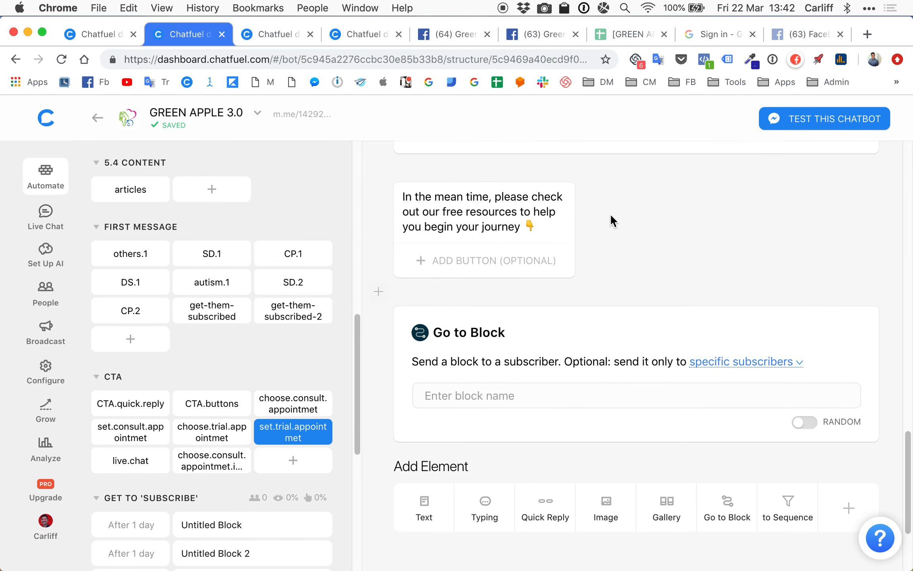
{"action": "left_click", "coordinate": [505, 400]}
{"action": "type", "text": "reso"}
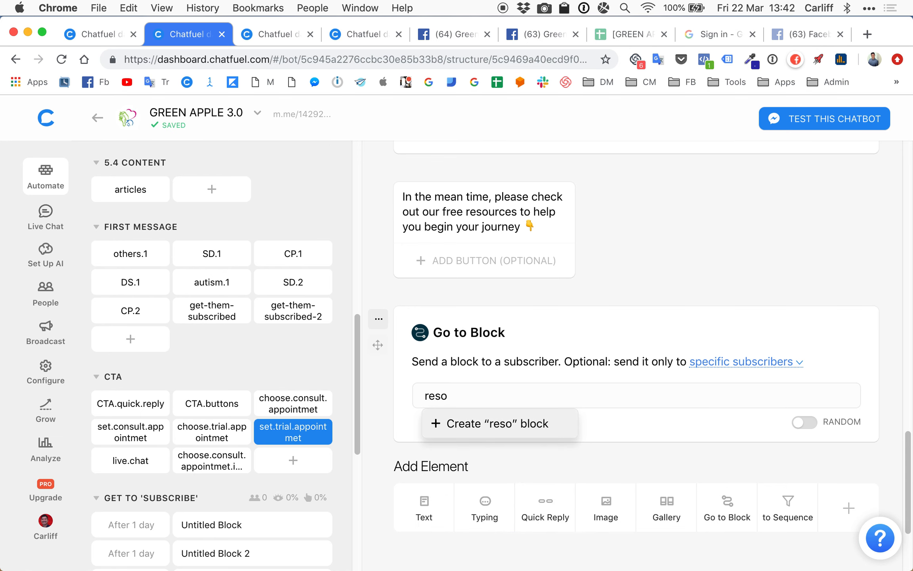
{"action": "key", "text": "BackSpace"}
{"action": "key", "text": "BackSpace"}
{"action": "key", "text": "BackSpace"}
{"action": "key", "text": "BackSpace"}
{"action": "left_click", "coordinate": [407, 354]}
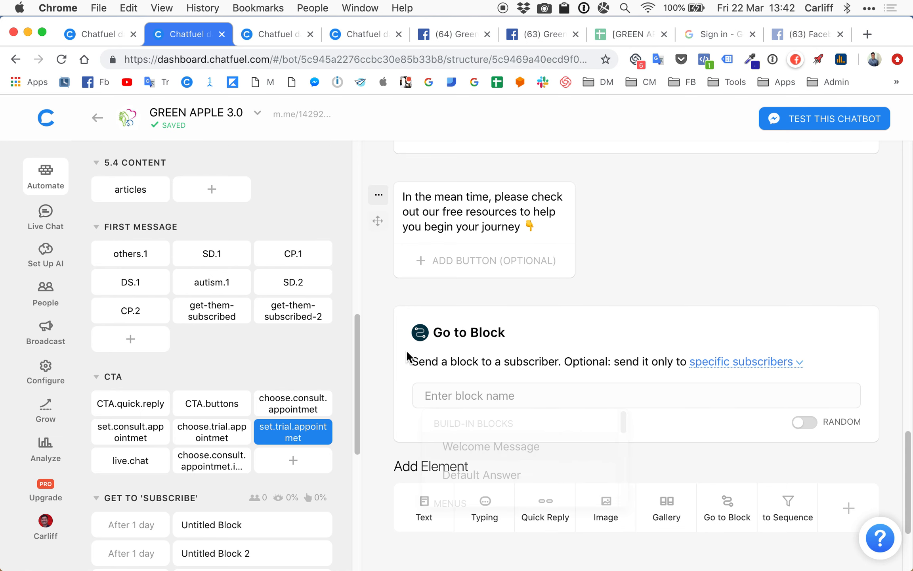
- Review the buttons in choose.consult.appointmet and the last CTA block's user attributes, email element and notification email body
{"action": "left_click", "coordinate": [302, 403]}
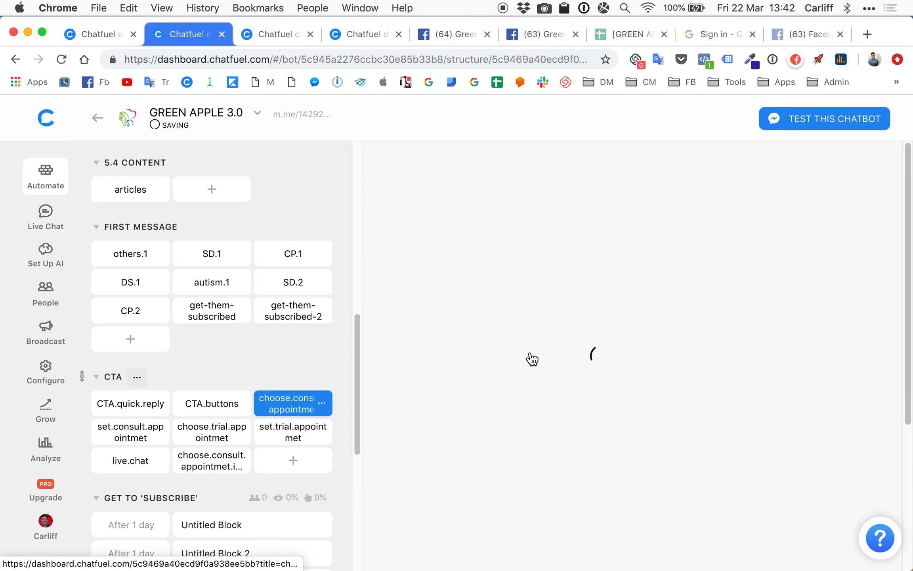
{"action": "scroll", "coordinate": [607, 331], "scroll_direction": "down", "scroll_amount": 5}
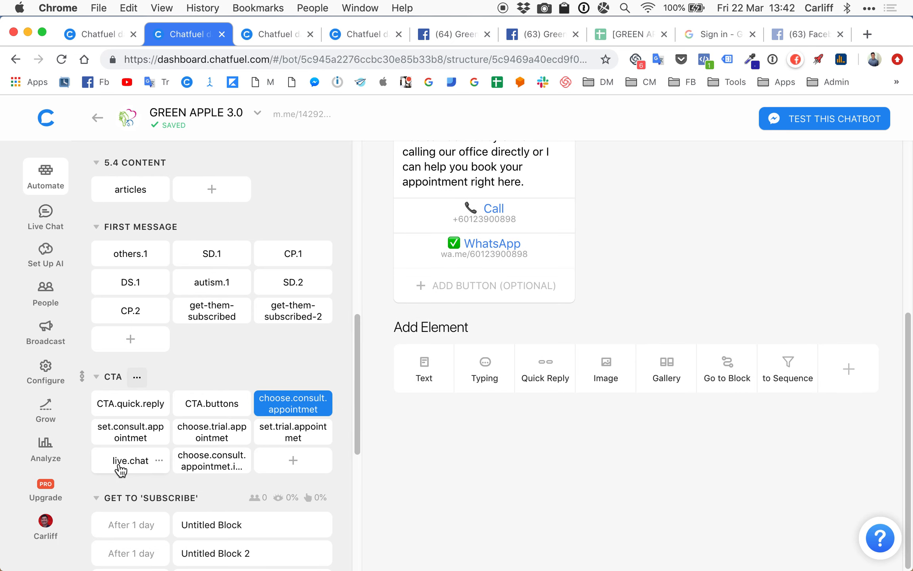
{"action": "left_click", "coordinate": [249, 454]}
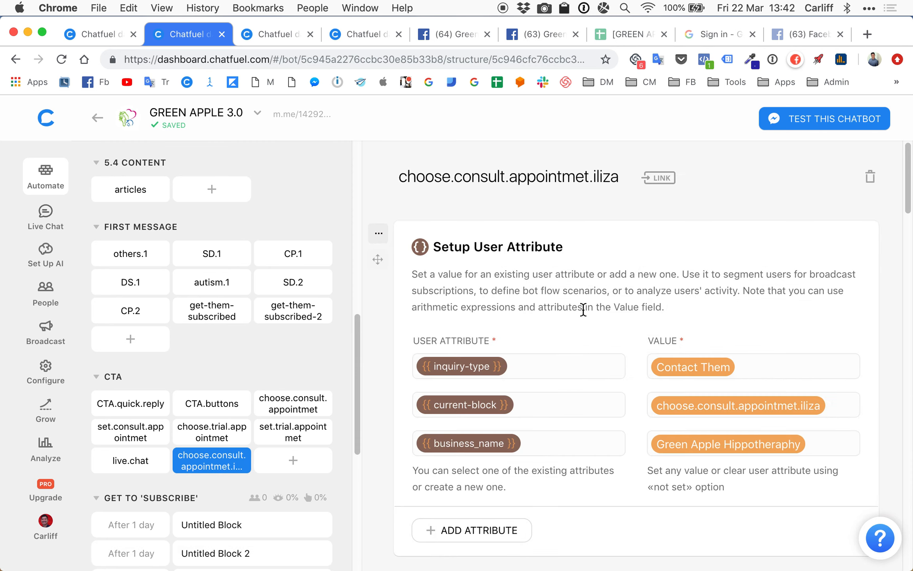
{"action": "scroll", "coordinate": [583, 310], "scroll_direction": "down", "scroll_amount": 8}
{"action": "scroll", "coordinate": [583, 311], "scroll_direction": "up", "scroll_amount": 4}
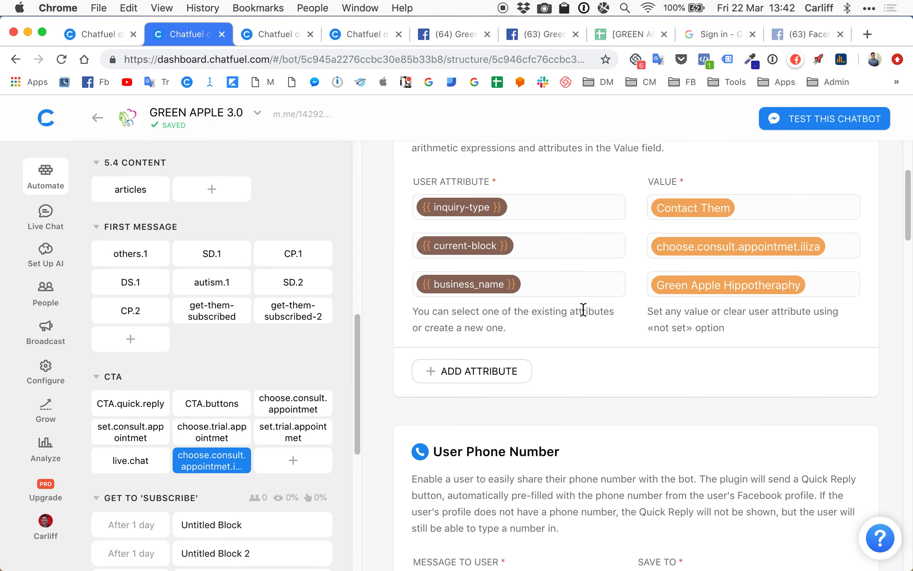
{"action": "scroll", "coordinate": [587, 341], "scroll_direction": "up", "scroll_amount": 4}
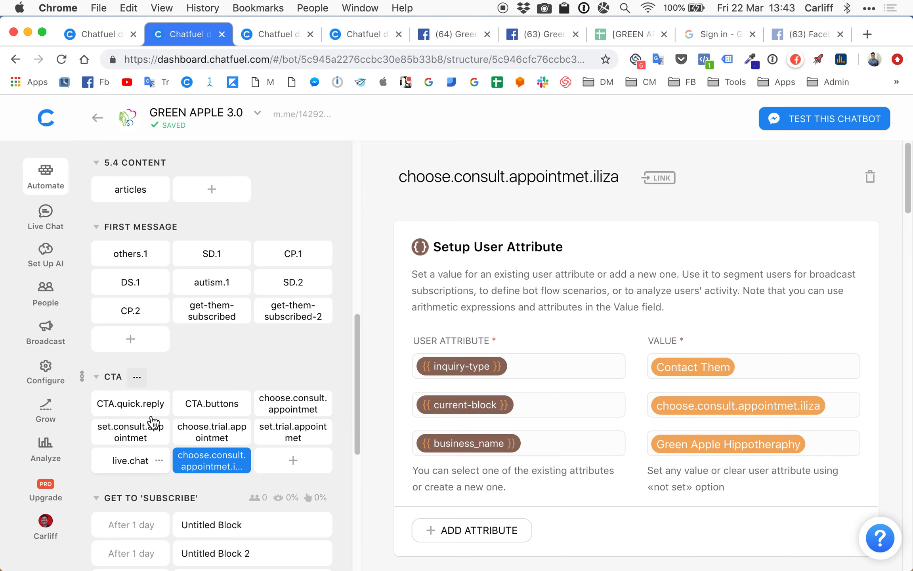
{"action": "scroll", "coordinate": [443, 371], "scroll_direction": "down", "scroll_amount": 15}
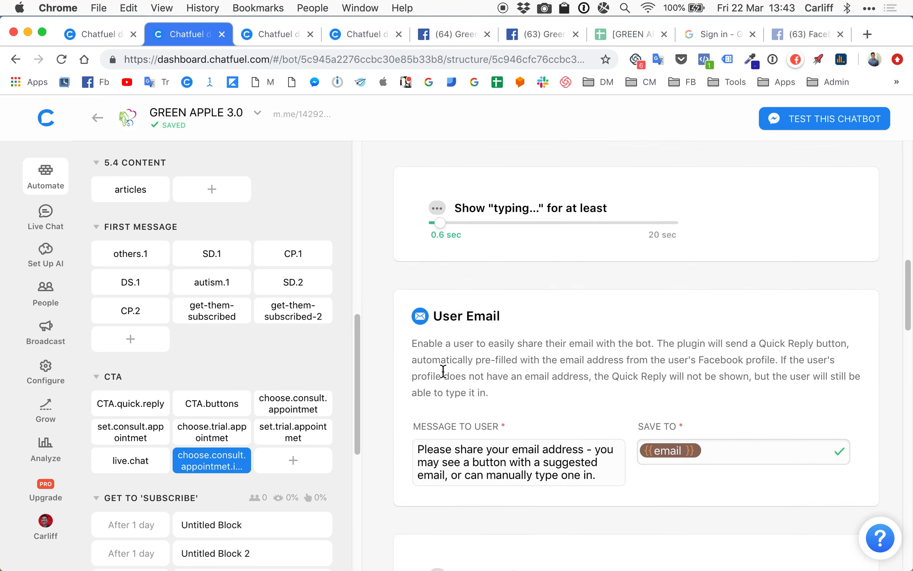
{"action": "scroll", "coordinate": [443, 371], "scroll_direction": "down", "scroll_amount": 1}
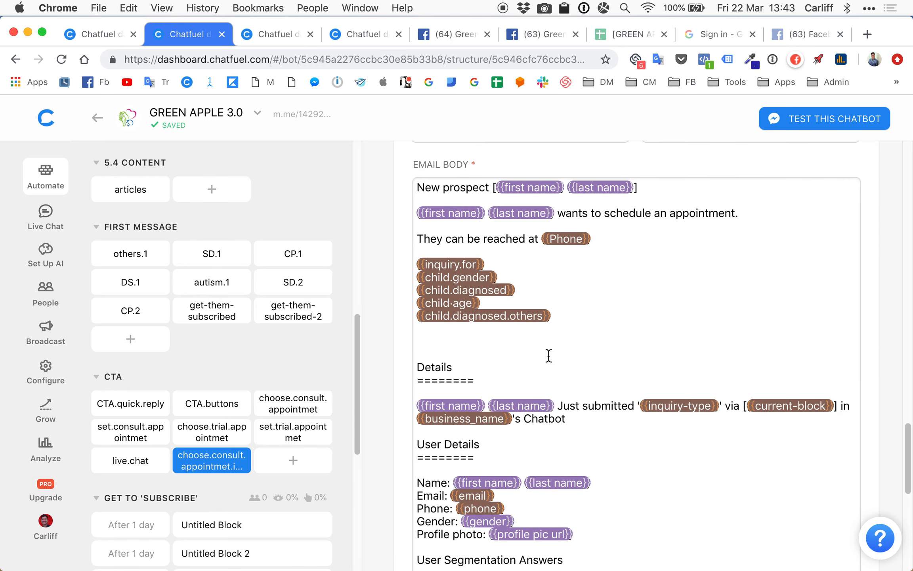
- Change the {{Phone}} attribute after "They can be reached at" in the Send Email body to {{phone}}
{"action": "scroll", "coordinate": [549, 355], "scroll_direction": "up", "scroll_amount": 5}
{"action": "scroll", "coordinate": [549, 356], "scroll_direction": "up", "scroll_amount": 10}
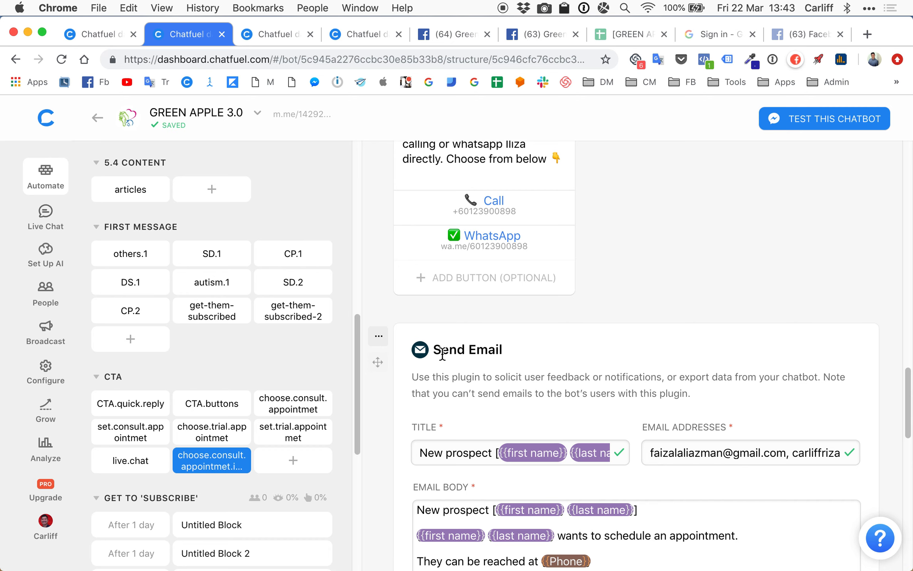
{"action": "scroll", "coordinate": [442, 354], "scroll_direction": "down", "scroll_amount": 2}
{"action": "scroll", "coordinate": [441, 351], "scroll_direction": "down", "scroll_amount": 1}
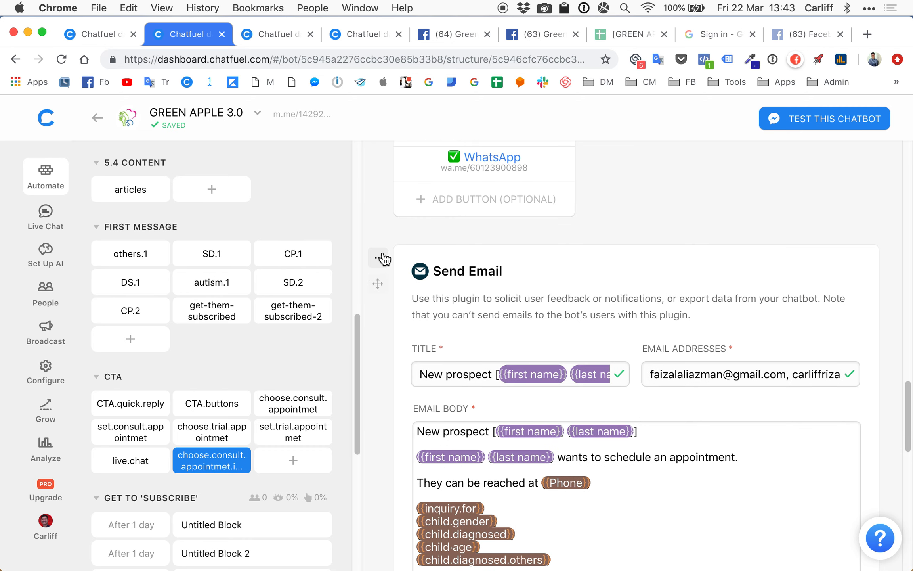
{"action": "scroll", "coordinate": [457, 333], "scroll_direction": "down", "scroll_amount": 10}
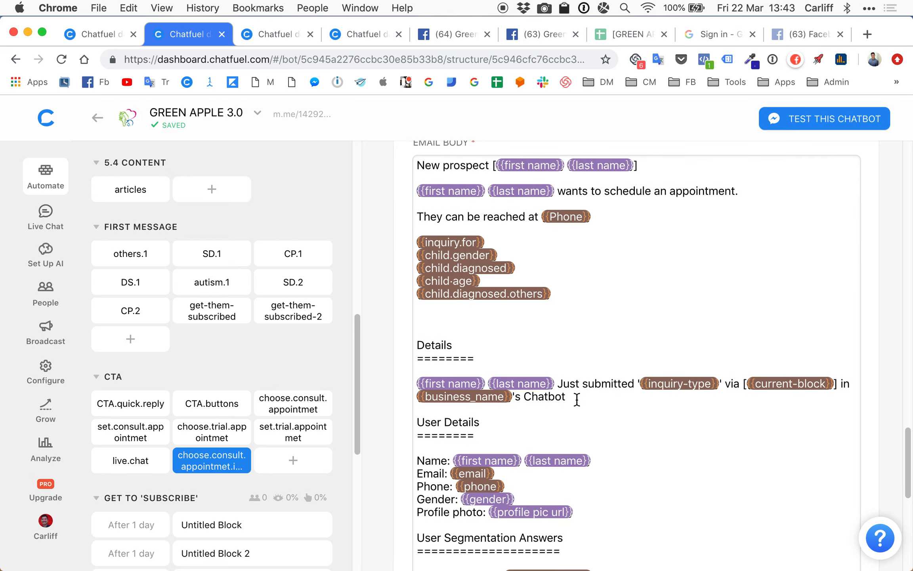
{"action": "scroll", "coordinate": [525, 454], "scroll_direction": "down", "scroll_amount": 4}
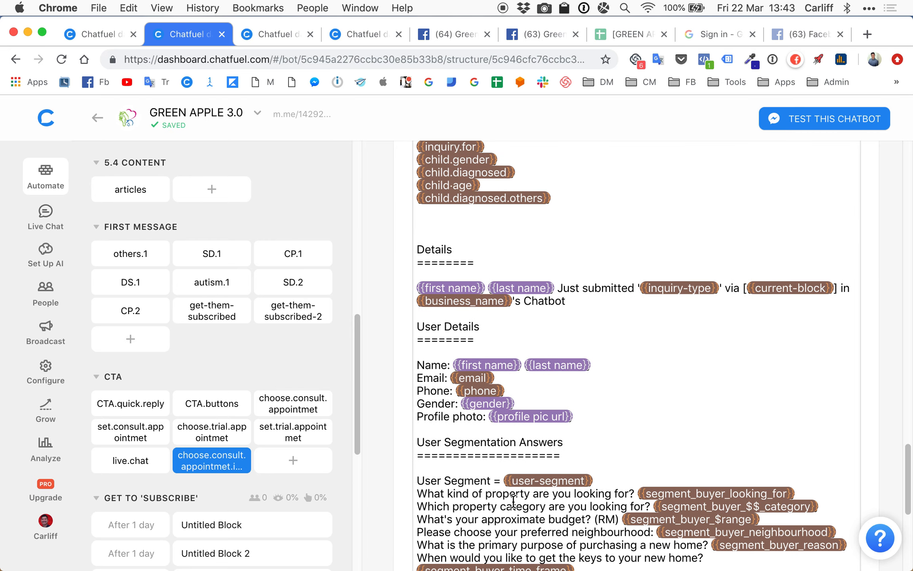
{"action": "scroll", "coordinate": [610, 373], "scroll_direction": "up", "scroll_amount": 5}
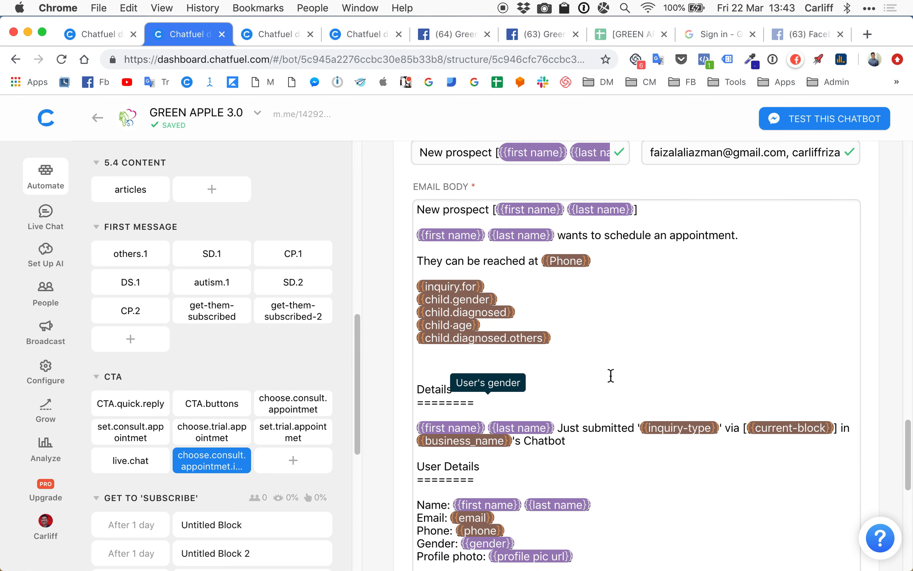
{"action": "left_click", "coordinate": [555, 262]}
{"action": "key", "text": "BackSpace"}
{"action": "type", "text": "p"}
{"action": "left_click", "coordinate": [788, 277]}
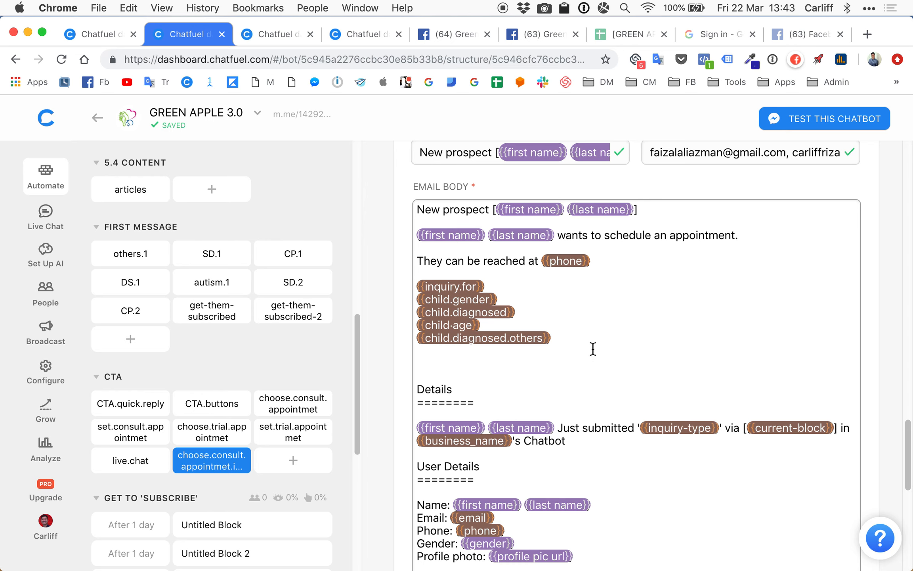
- Review the Send Email element's title, child attributes, user details and user segmentation answers in the email body
{"action": "scroll", "coordinate": [590, 348], "scroll_direction": "down", "scroll_amount": 3}
{"action": "scroll", "coordinate": [592, 353], "scroll_direction": "down", "scroll_amount": 8}
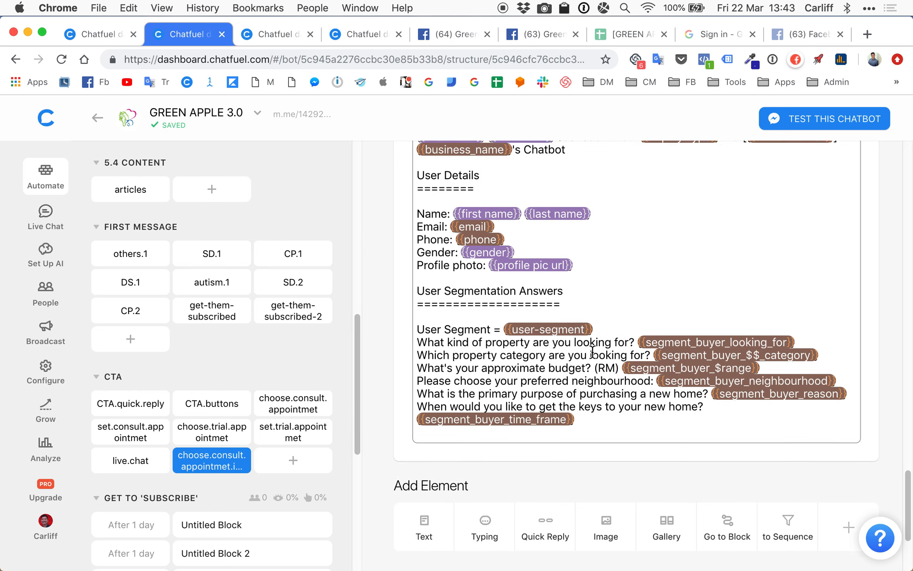
{"action": "scroll", "coordinate": [592, 352], "scroll_direction": "up", "scroll_amount": 10}
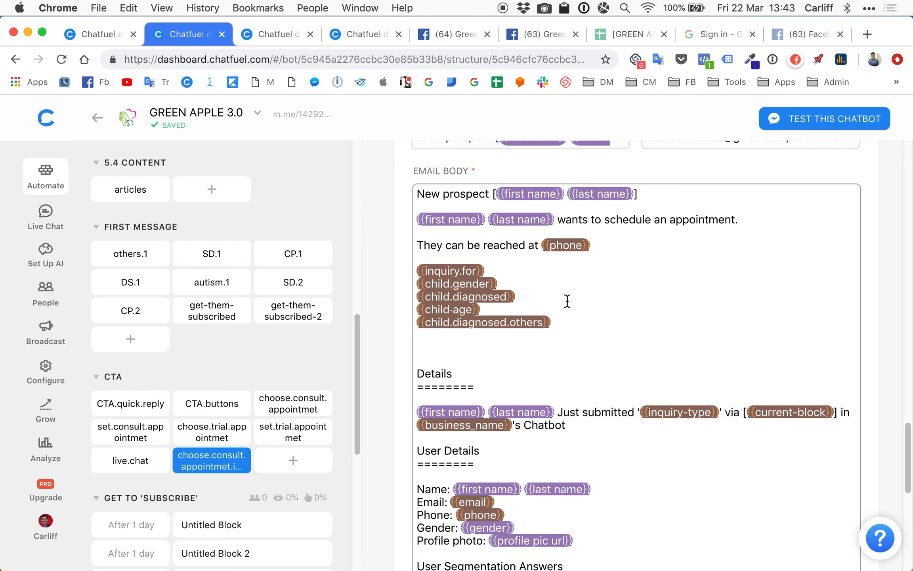
{"action": "scroll", "coordinate": [567, 301], "scroll_direction": "up", "scroll_amount": 2}
{"action": "scroll", "coordinate": [607, 348], "scroll_direction": "up", "scroll_amount": 8}
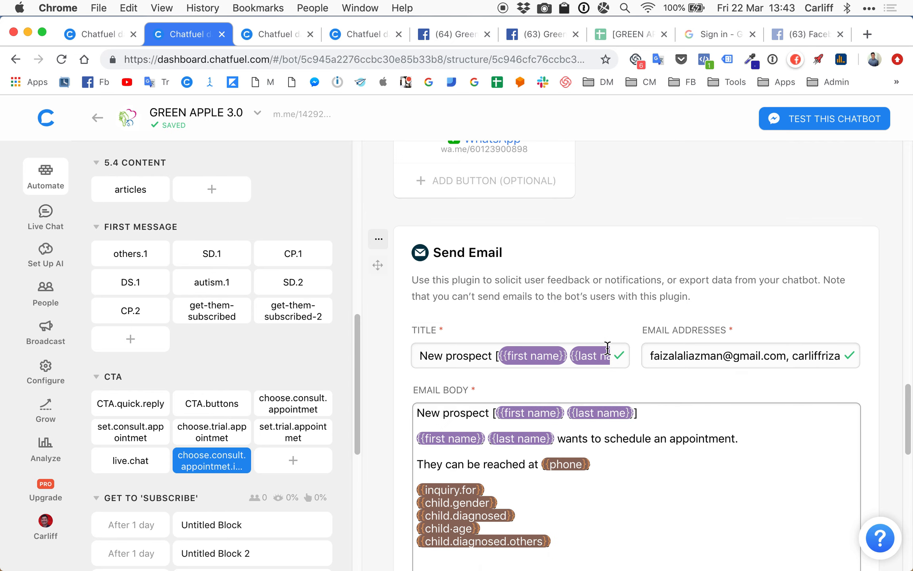
{"action": "scroll", "coordinate": [607, 348], "scroll_direction": "down", "scroll_amount": 15}
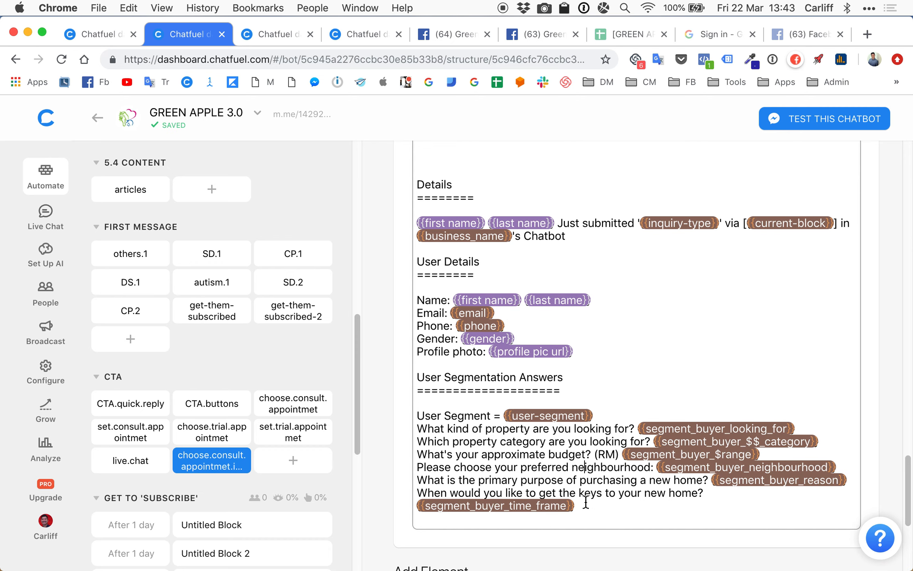
{"action": "scroll", "coordinate": [586, 503], "scroll_direction": "up", "scroll_amount": 5}
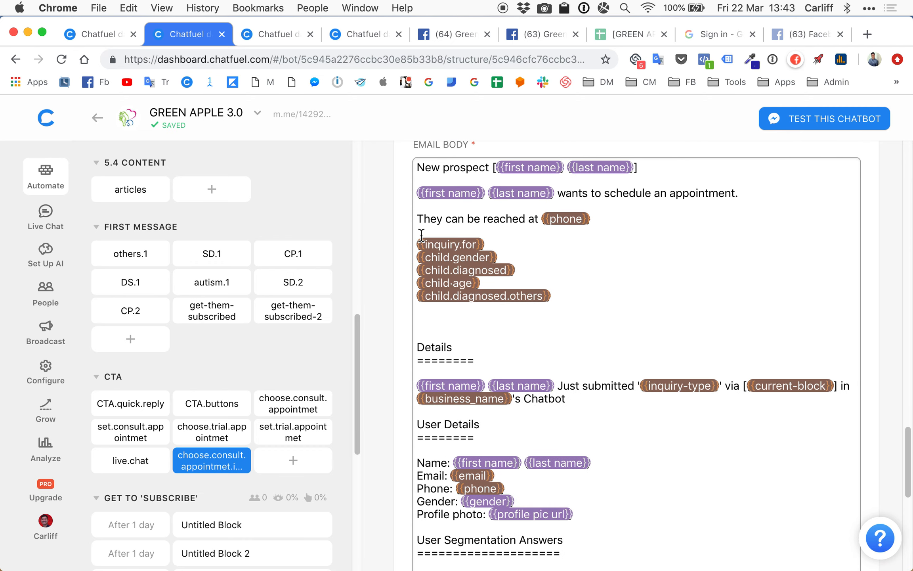
{"action": "scroll", "coordinate": [568, 295], "scroll_direction": "down", "scroll_amount": 5}
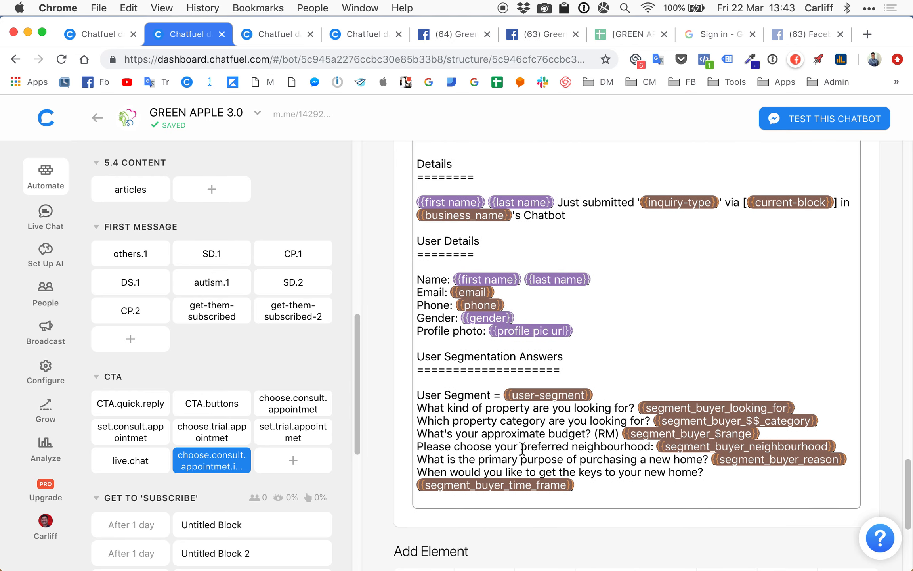
{"action": "scroll", "coordinate": [670, 377], "scroll_direction": "up", "scroll_amount": 1}
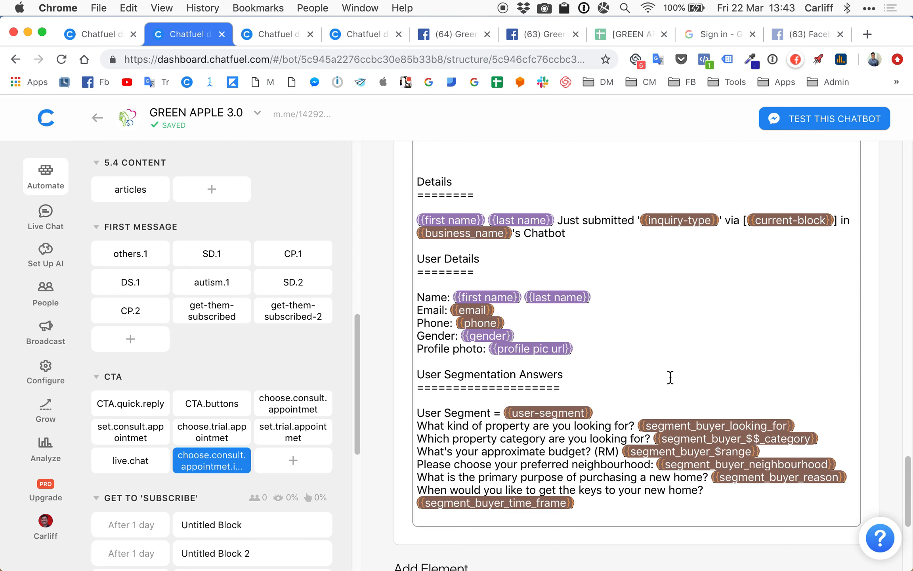
{"action": "scroll", "coordinate": [670, 377], "scroll_direction": "up", "scroll_amount": 2}
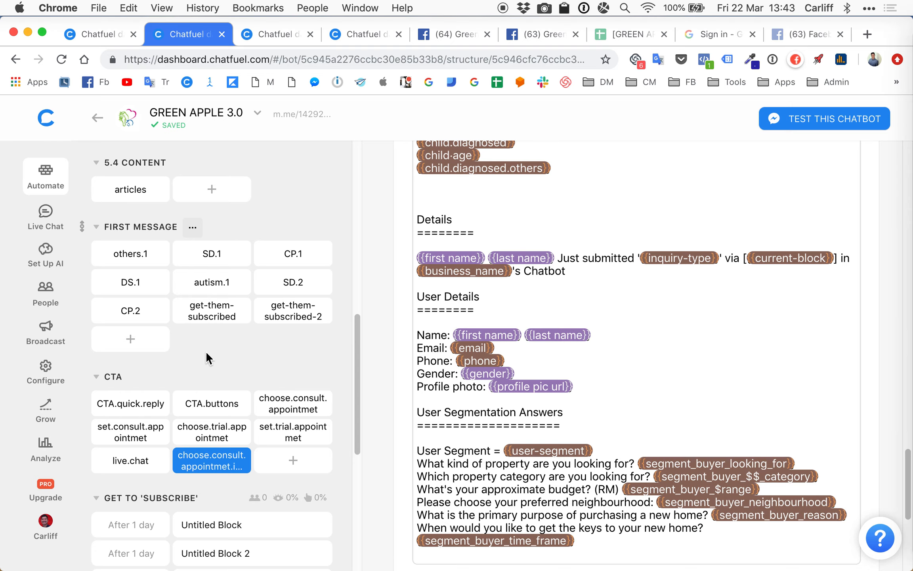
- Switch to the Value Journey worksheet in Keynote
{"action": "key", "text": "ctrl+Up"}
{"action": "left_click", "coordinate": [267, 33]}
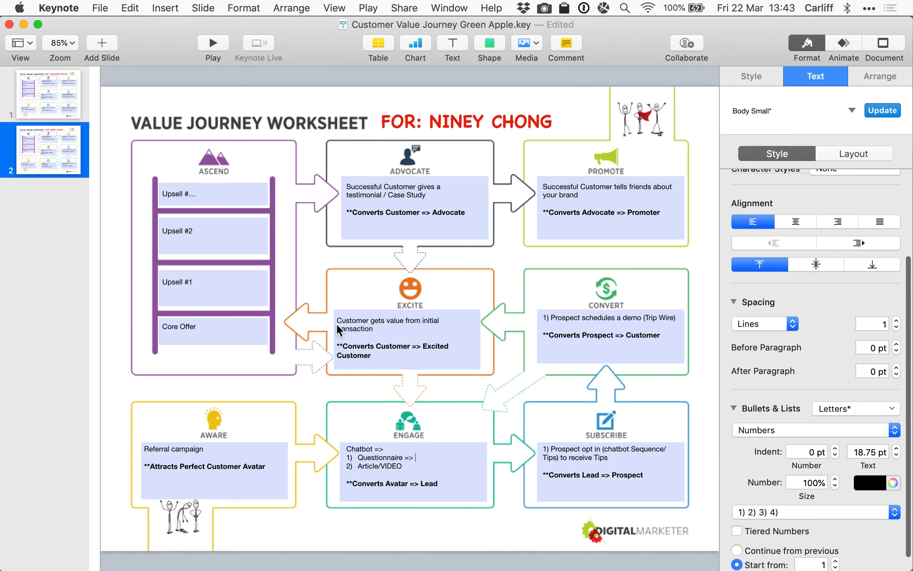
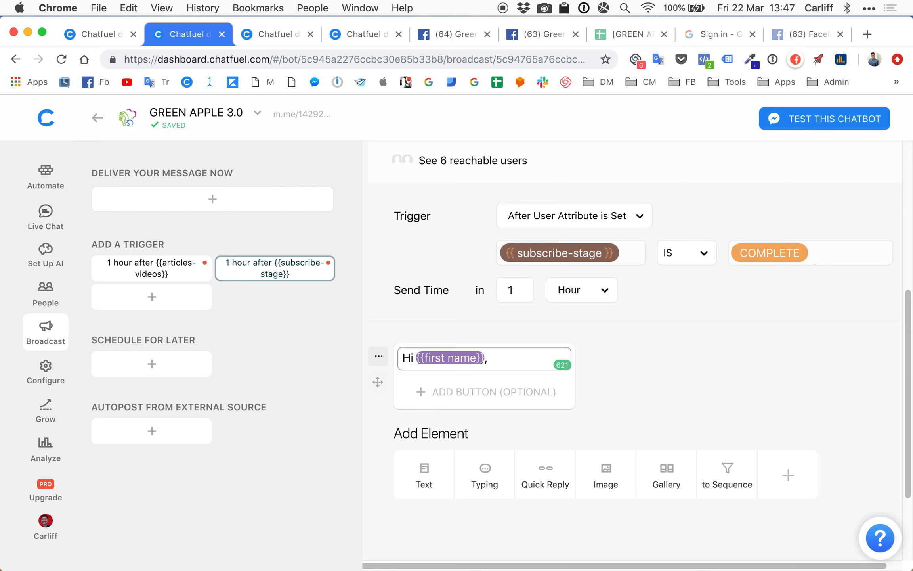
- Continue the broadcast greeting with "I think our services can really help you out with your child's challenge." followed by a blank line
{"action": "type", "text": "I think our services can r"}
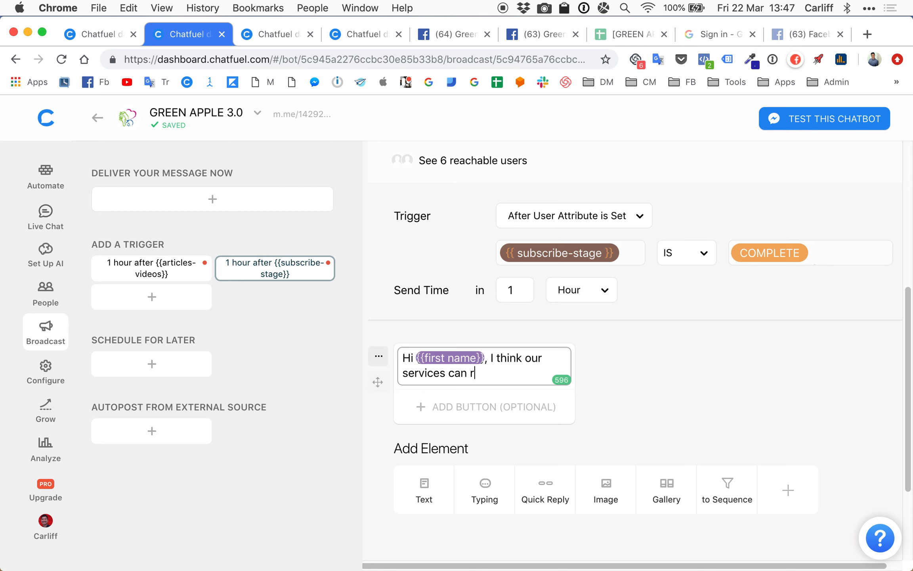
{"action": "type", "text": "eally help you out with your ch"}
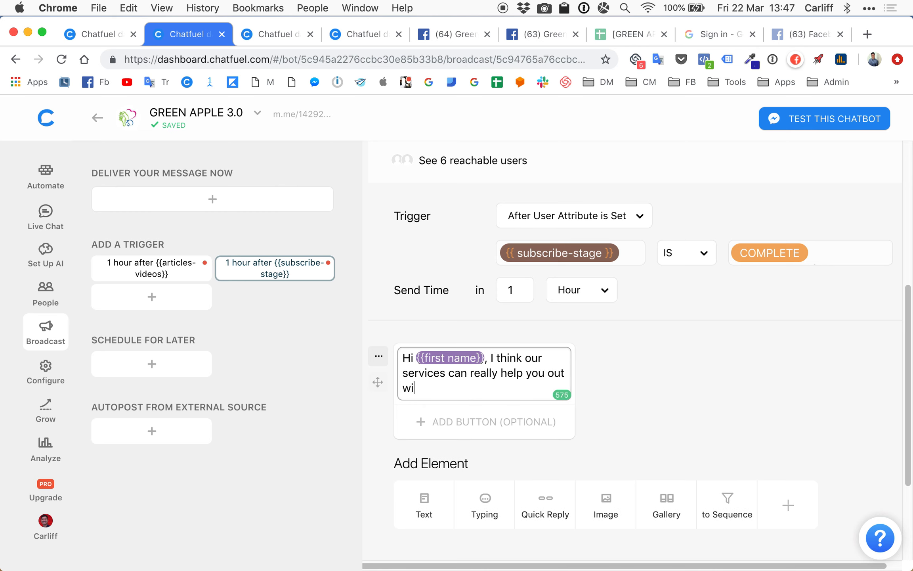
{"action": "type", "text": "il"}
{"action": "key", "text": "BackSpace"}
{"action": "key", "text": "BackSpace"}
{"action": "key", "text": "BackSpace"}
{"action": "type", "text": "hild's"}
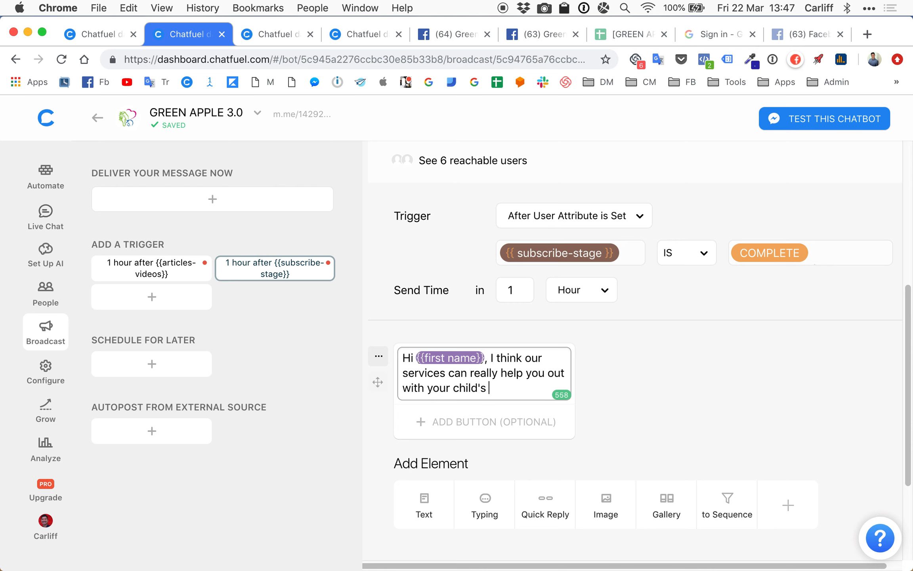
{"action": "type", "text": " challenge."}
{"action": "key", "text": "Return"}
{"action": "key", "text": "Return"}
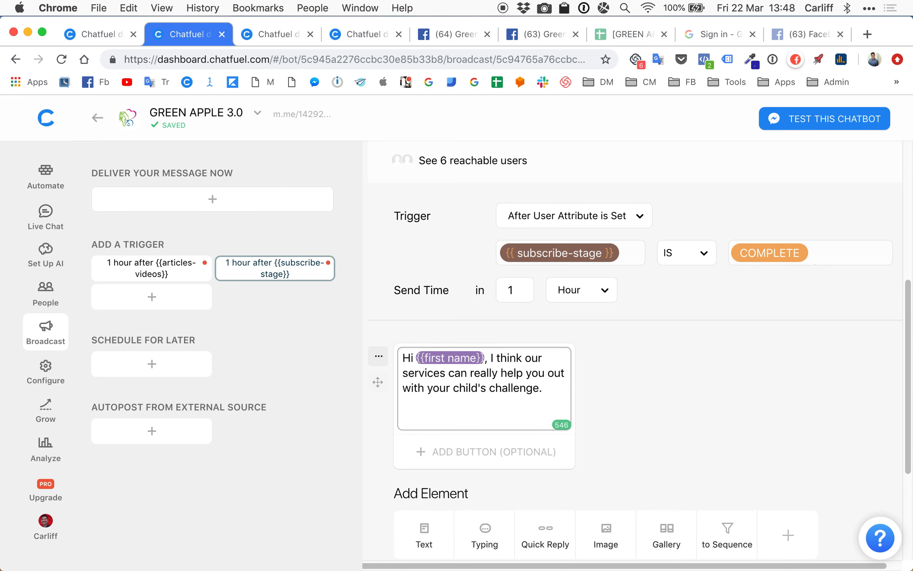
{"action": "type", "text": "Let's s"}
{"action": "type", "text": "chat per"}
{"action": "key", "text": "BackSpace"}
{"action": "key", "text": "BackSpace"}
{"action": "key", "text": "BackSpace"}
{"action": "key", "text": "BackSpace"}
{"action": "key", "text": "BackSpace"}
{"action": "key", "text": "BackSpace"}
{"action": "key", "text": "BackSpace"}
{"action": "key", "text": "BackSpace"}
{"action": "key", "text": "BackSpace"}
{"action": "key", "text": "BackSpace"}
{"action": "key", "text": "BackSpace"}
{"action": "double_click", "coordinate": [435, 388]}
{"action": "type", "text": "the"}
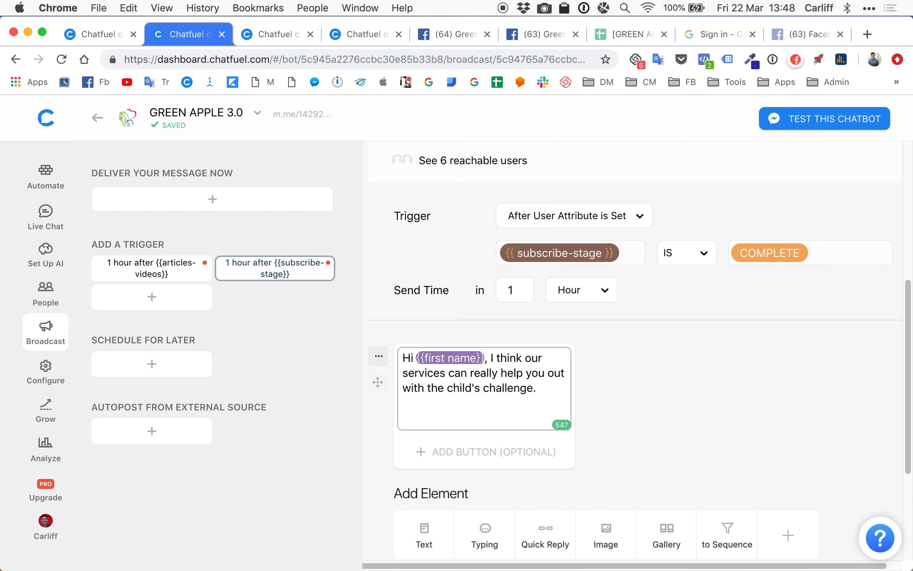
{"action": "double_click", "coordinate": [438, 390]}
{"action": "type", "text": "your"}
- Add the paragraph "Let's set up a quick call so I can show you exactly how we can help" to the broadcast message
{"action": "left_click", "coordinate": [476, 425]}
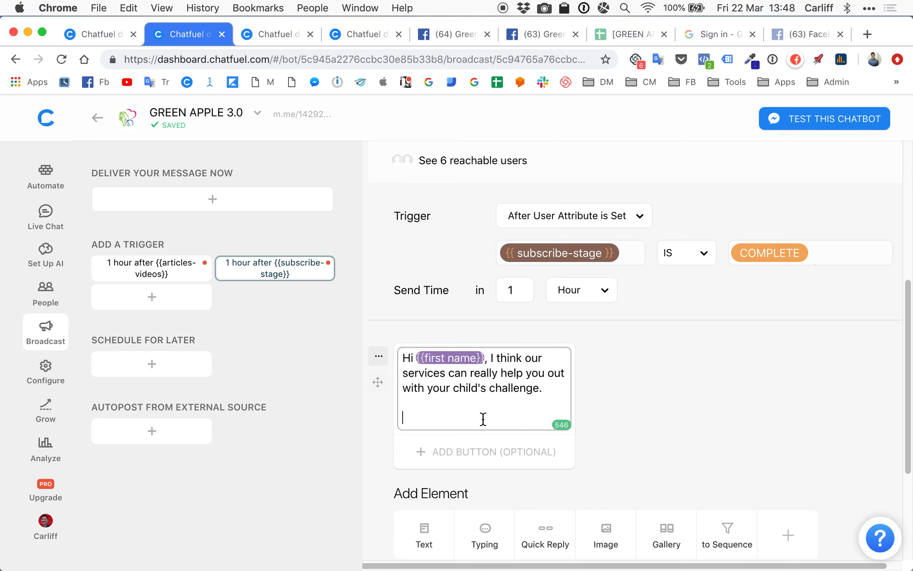
{"action": "type", "text": "Let's set up a quic"}
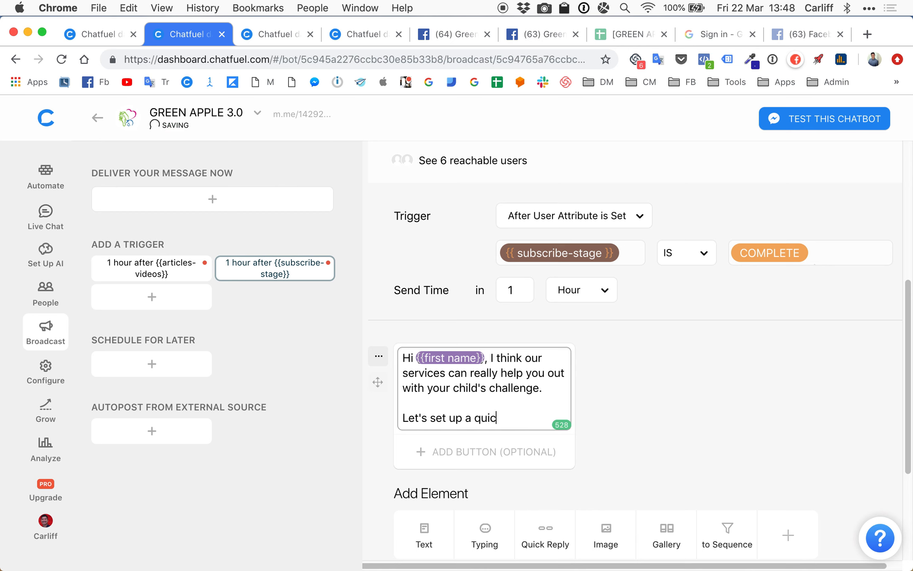
{"action": "type", "text": "k call so I can"}
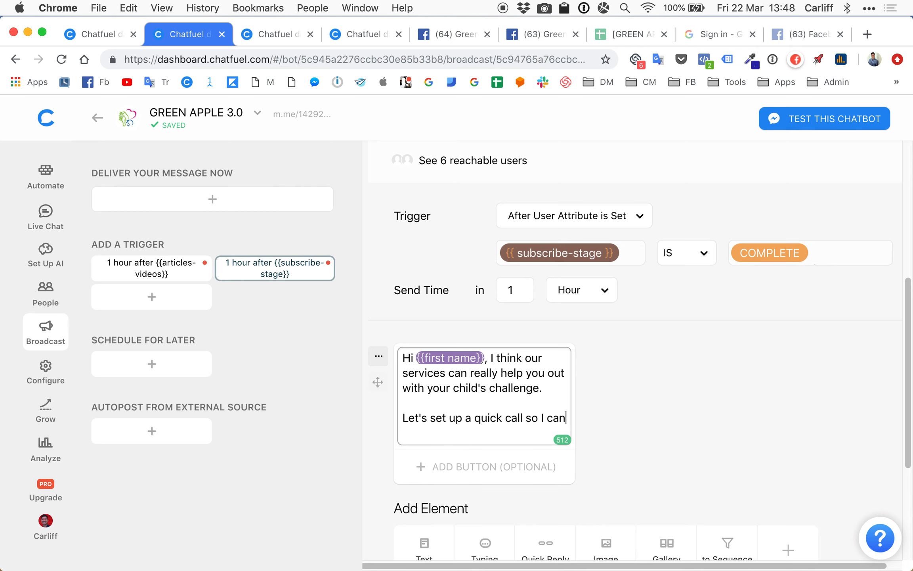
{"action": "type", "text": " show you exactly"}
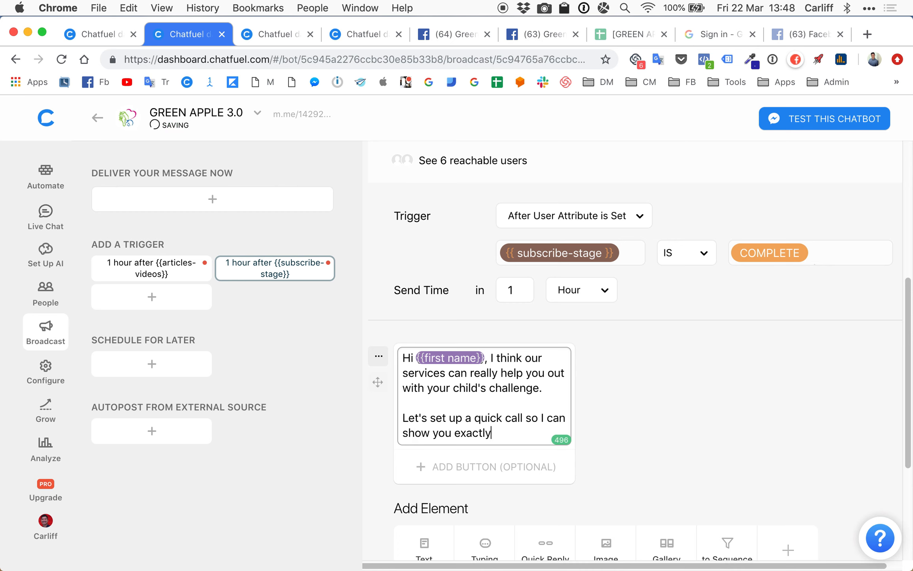
{"action": "type", "text": " how we ca"}
{"action": "key", "text": "BackSpace"}
{"action": "key", "text": "BackSpace"}
{"action": "key", "text": "BackSpace"}
{"action": "type", "text": "we can help"}
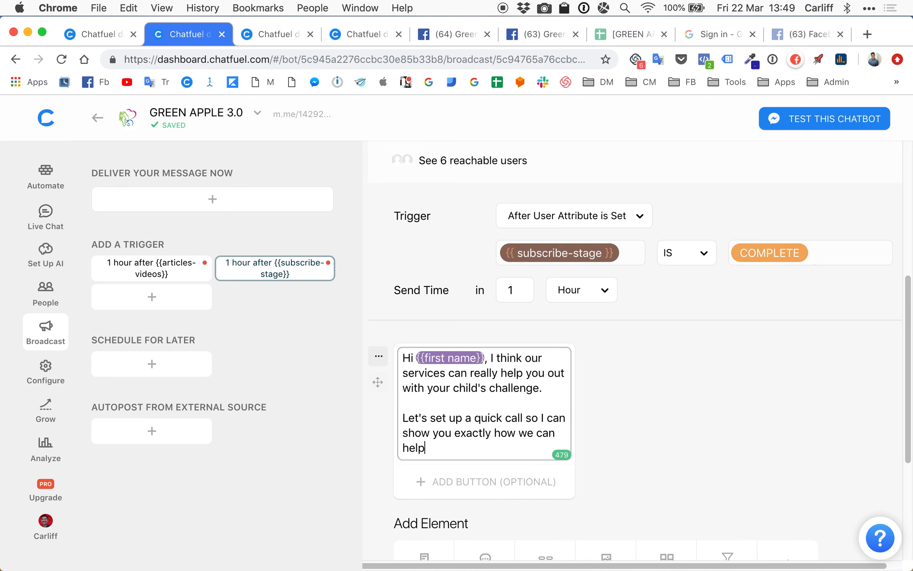
{"action": "left_click", "coordinate": [670, 415]}
{"action": "scroll", "coordinate": [670, 416], "scroll_direction": "down", "scroll_amount": 3}
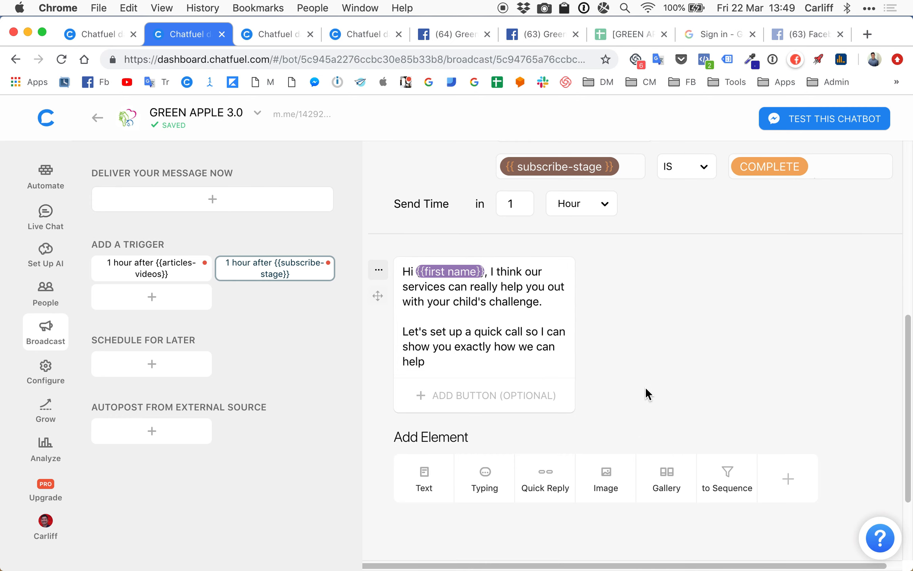
- Add the closing line "Click below chat" beneath a blank line at the end of the broadcast message
{"action": "left_click", "coordinate": [501, 397]}
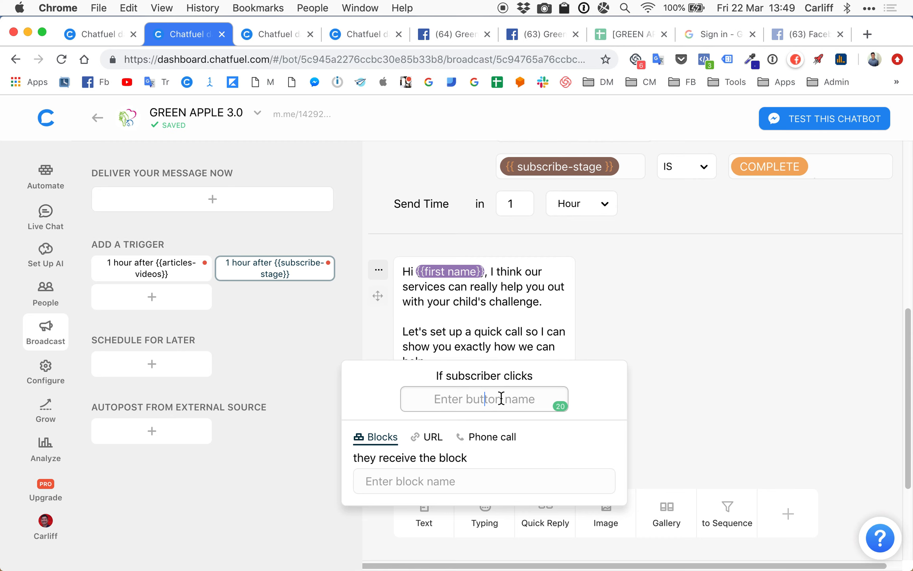
{"action": "left_click", "coordinate": [642, 314]}
{"action": "left_click", "coordinate": [461, 371]}
{"action": "key", "text": "Return"}
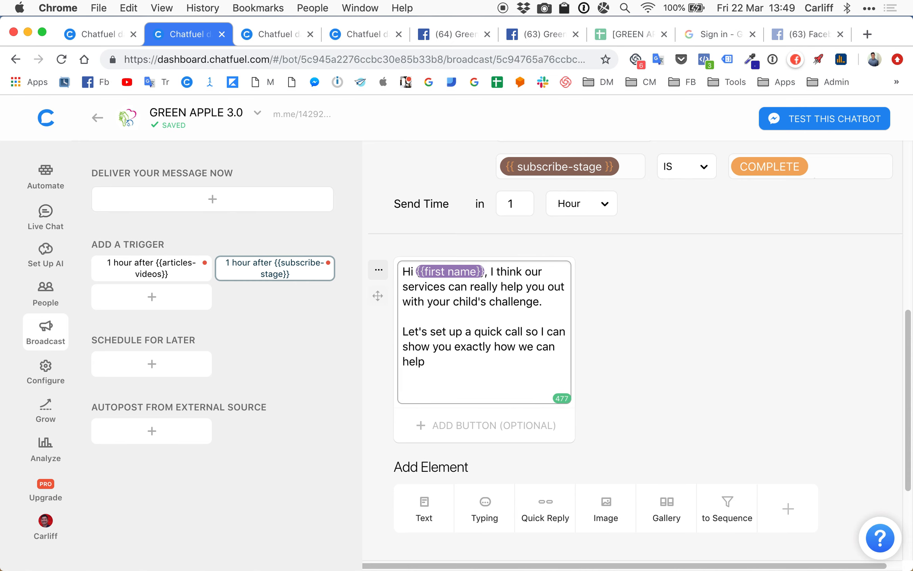
{"action": "type", "text": "Click below to set"}
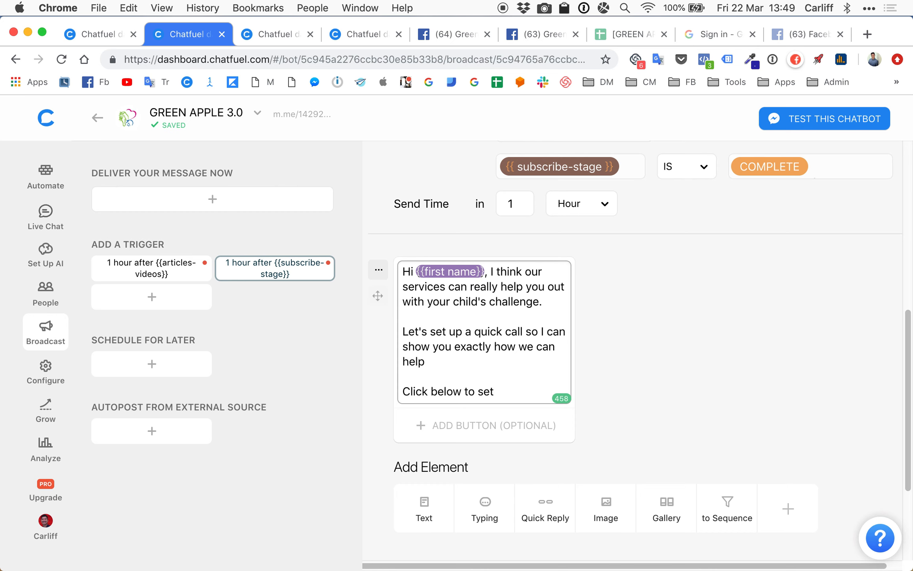
{"action": "key", "text": "BackSpace"}
{"action": "key", "text": "BackSpace"}
{"action": "key", "text": "BackSpace"}
{"action": "key", "text": "BackSpace"}
{"action": "key", "text": "BackSpace"}
{"action": "key", "text": "BackSpace"}
{"action": "type", "text": "chat"}
- Insert the 👇 emoji snippet after "Click below chat" in the broadcast message
{"action": "left_click", "coordinate": [564, 8]}
{"action": "mouse_move", "coordinate": [623, 298]}
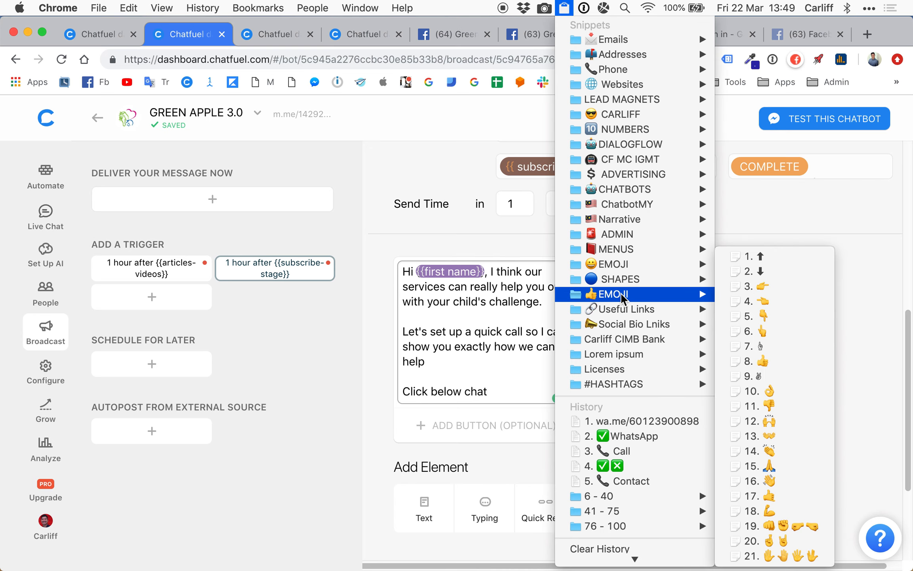
{"action": "left_click", "coordinate": [783, 317]}
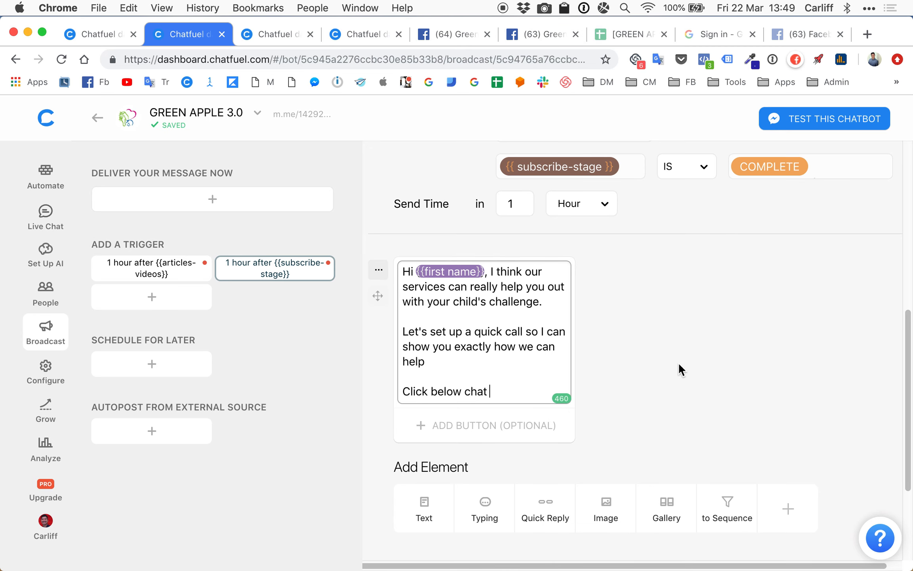
- Add a "Let's chat" button to the broadcast message, linked to a newly created block named "let's-chat"
{"action": "left_click", "coordinate": [493, 426]}
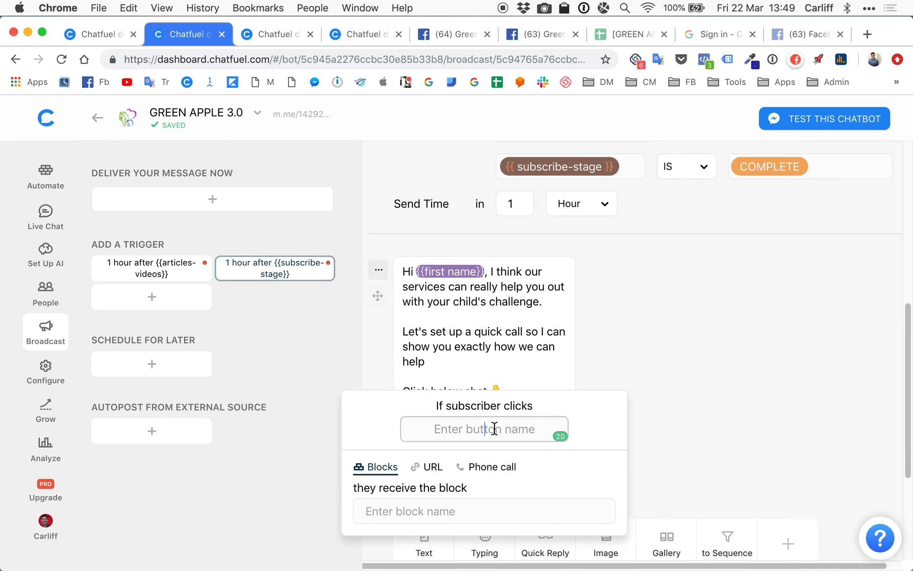
{"action": "type", "text": "L"}
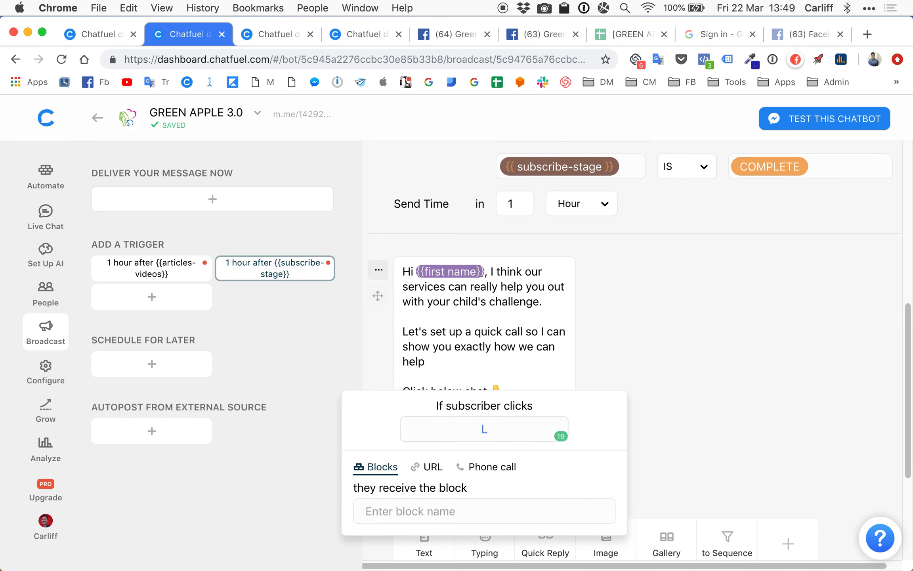
{"action": "type", "text": "et's chat"}
{"action": "left_click", "coordinate": [415, 513]}
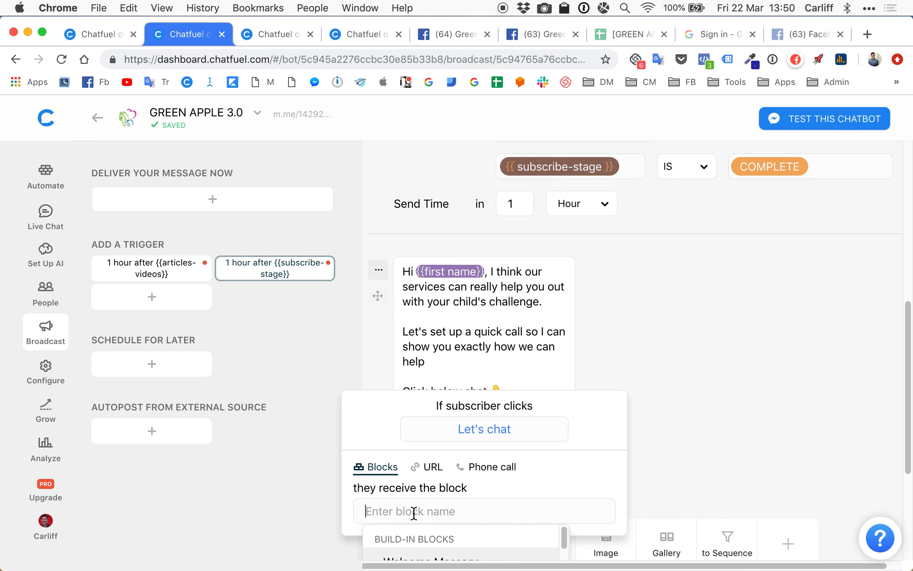
{"action": "type", "text": "Iet's="}
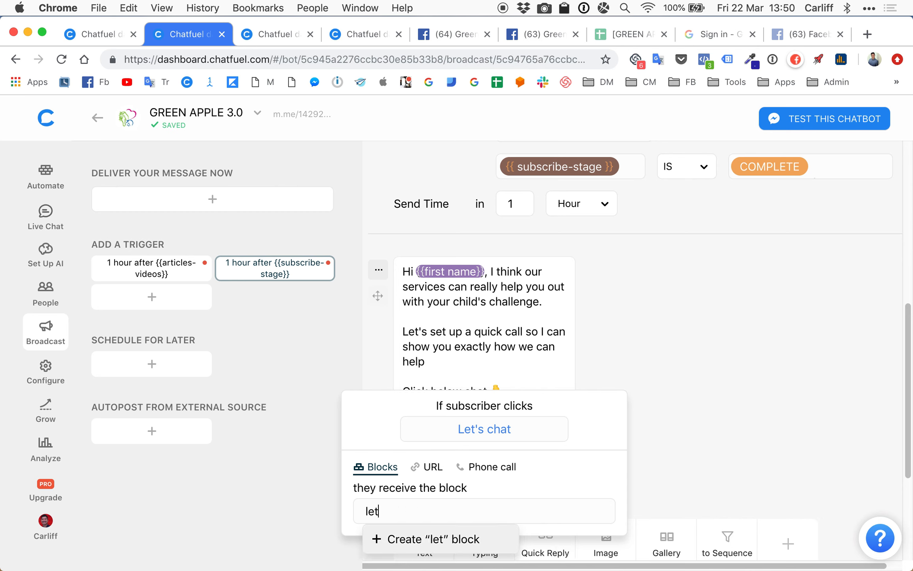
{"action": "key", "text": "BackSpace"}
{"action": "type", "text": "-chat"}
{"action": "left_click", "coordinate": [417, 537]}
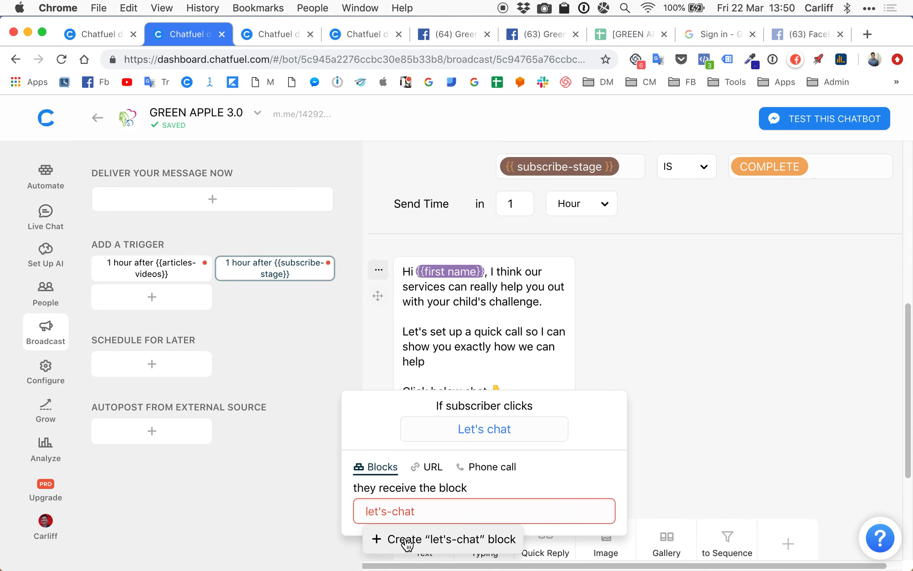
{"action": "left_click", "coordinate": [684, 387]}
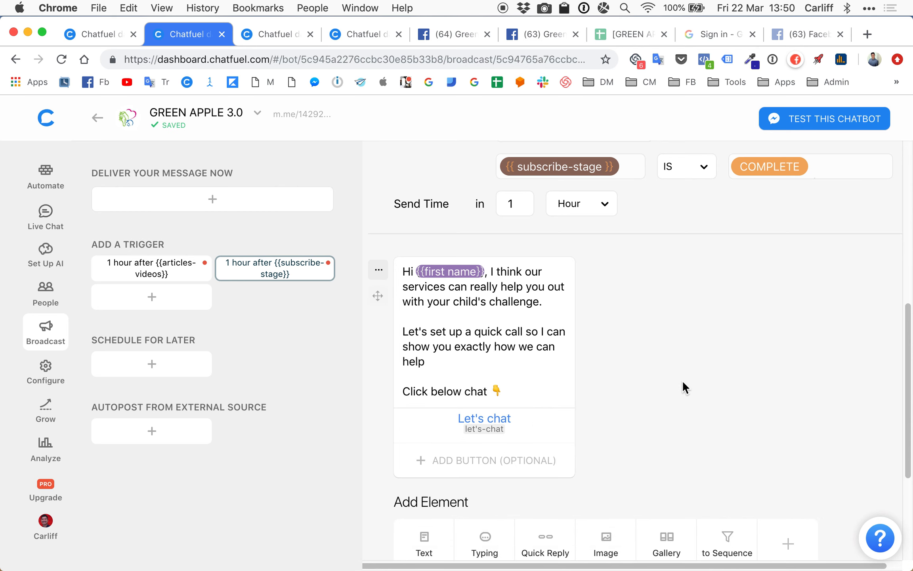
- Add a second button "Maybe next time" to the broadcast message, linked to the existing "that's-alright" block
{"action": "left_click", "coordinate": [486, 460]}
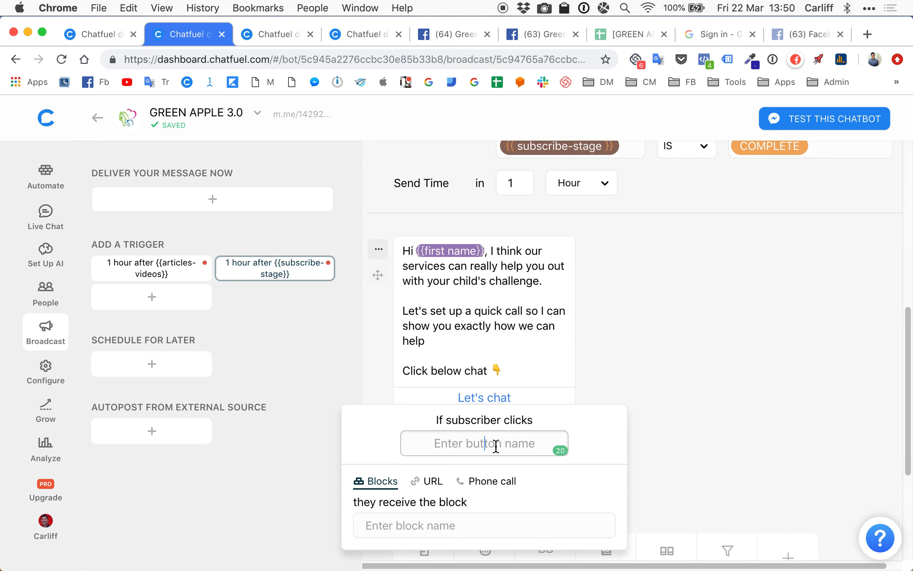
{"action": "type", "text": "Maybe next time"}
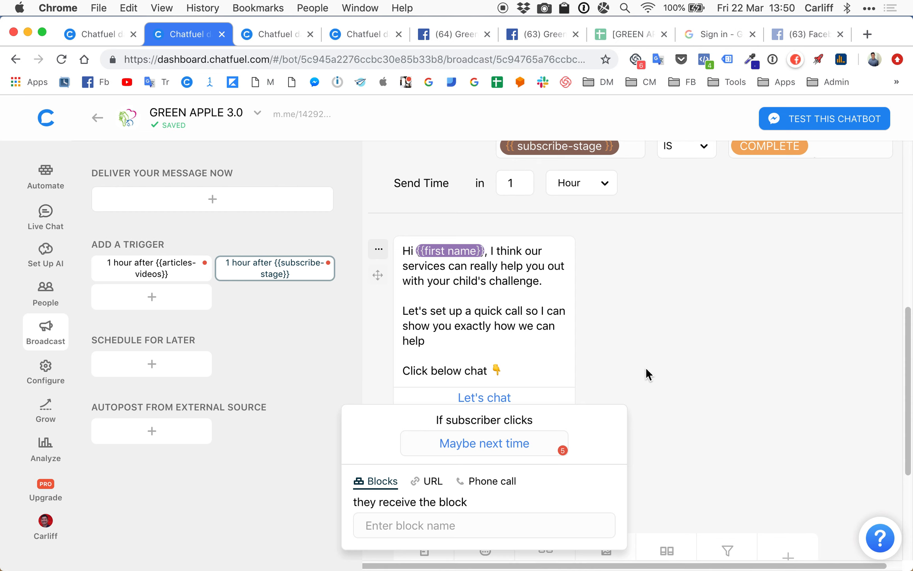
{"action": "left_click", "coordinate": [413, 526]}
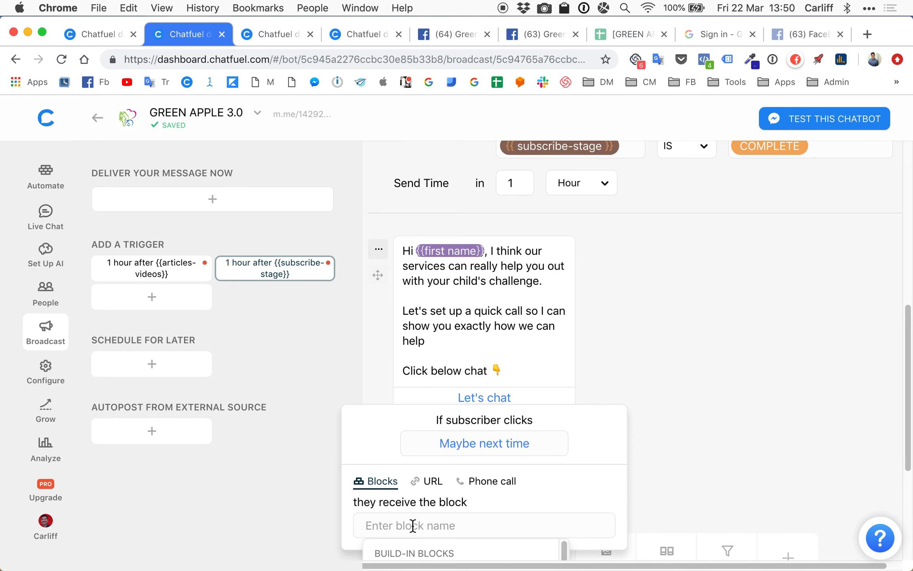
{"action": "type", "text": "that"}
{"action": "scroll", "coordinate": [480, 481], "scroll_direction": "down", "scroll_amount": 5}
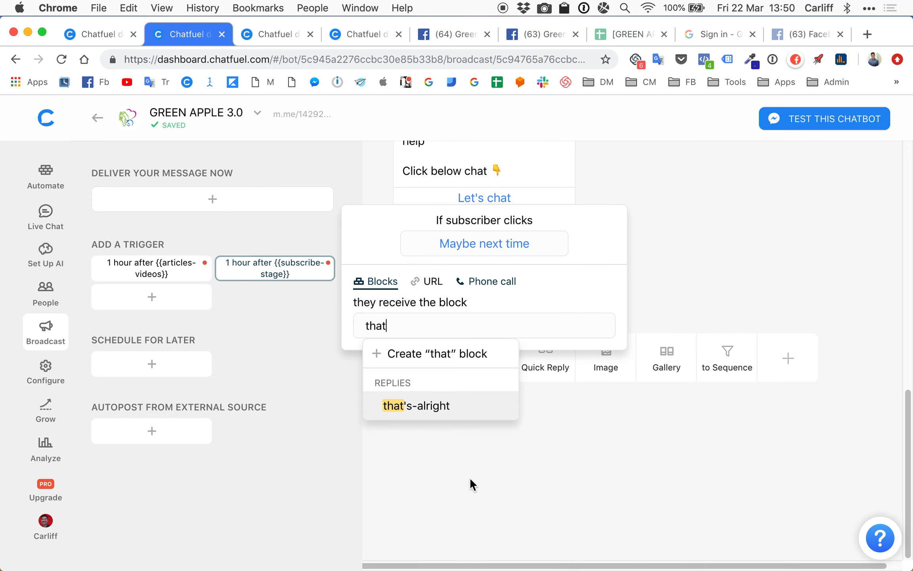
{"action": "left_click", "coordinate": [414, 418]}
{"action": "left_click", "coordinate": [474, 470]}
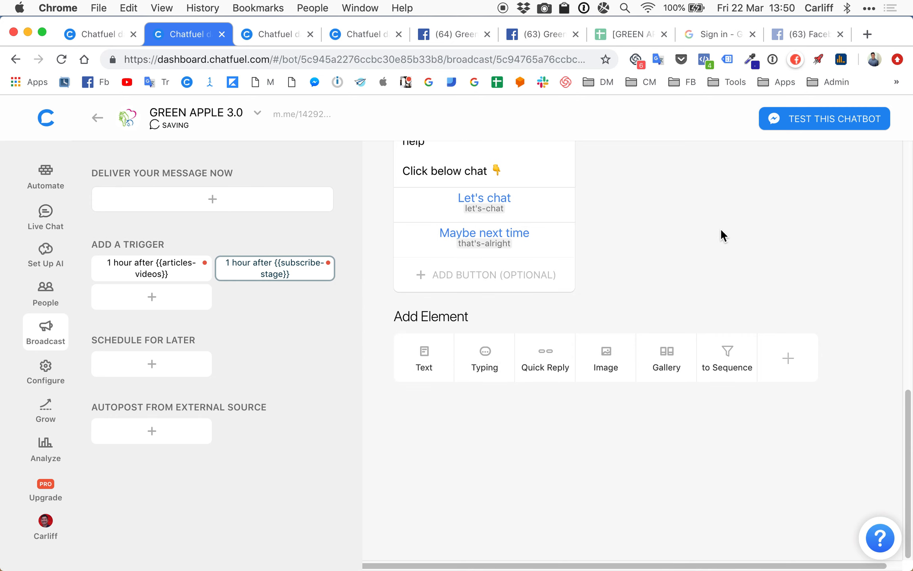
- Put a ✅ emoji from the saved snippets in front of the "Let's chat" button name
{"action": "scroll", "coordinate": [687, 254], "scroll_direction": "up", "scroll_amount": 5}
{"action": "left_click", "coordinate": [488, 367]}
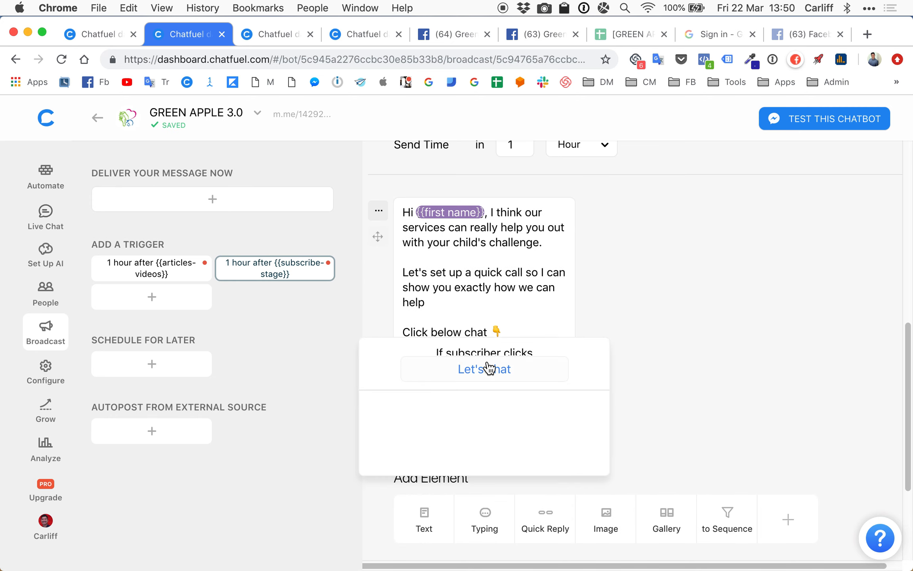
{"action": "left_click", "coordinate": [459, 367]}
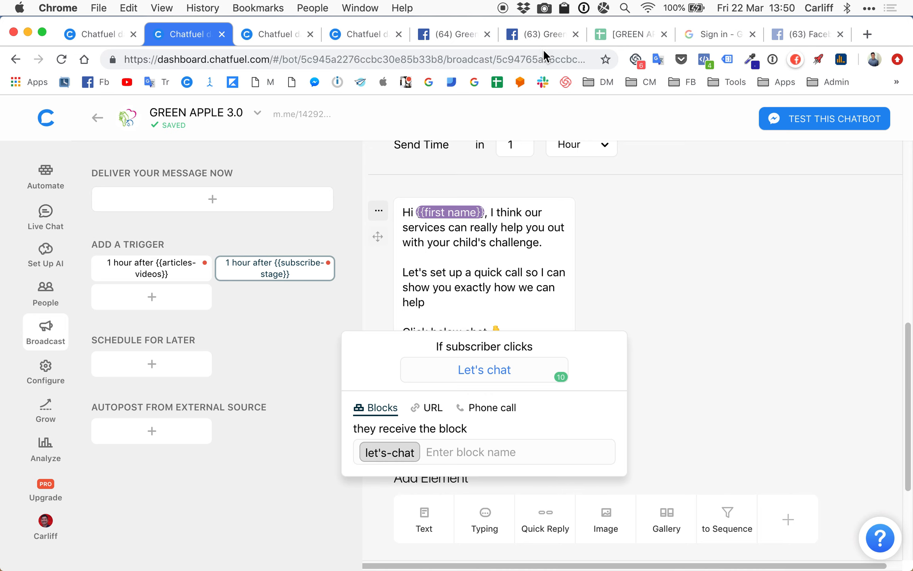
{"action": "left_click", "coordinate": [564, 8]}
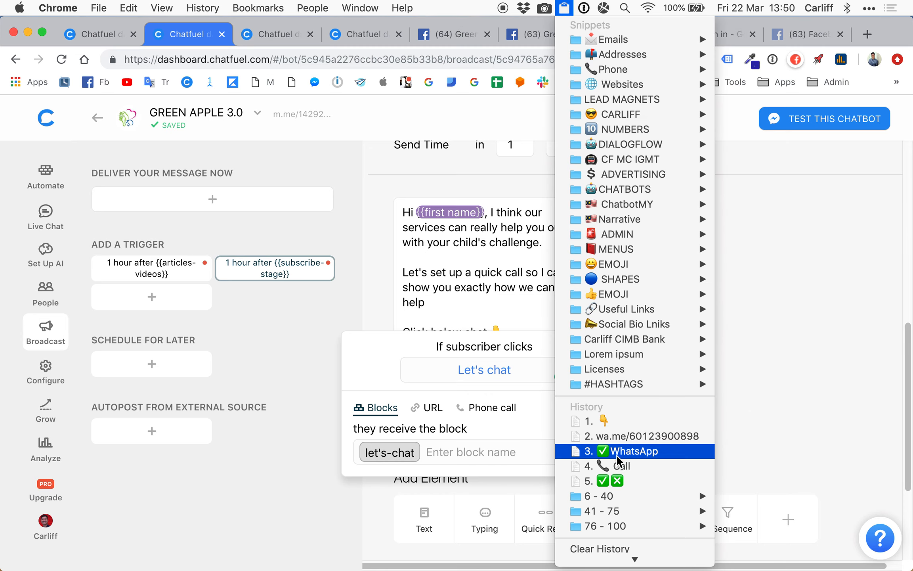
{"action": "left_click", "coordinate": [612, 485]}
{"action": "key", "text": "BackSpace"}
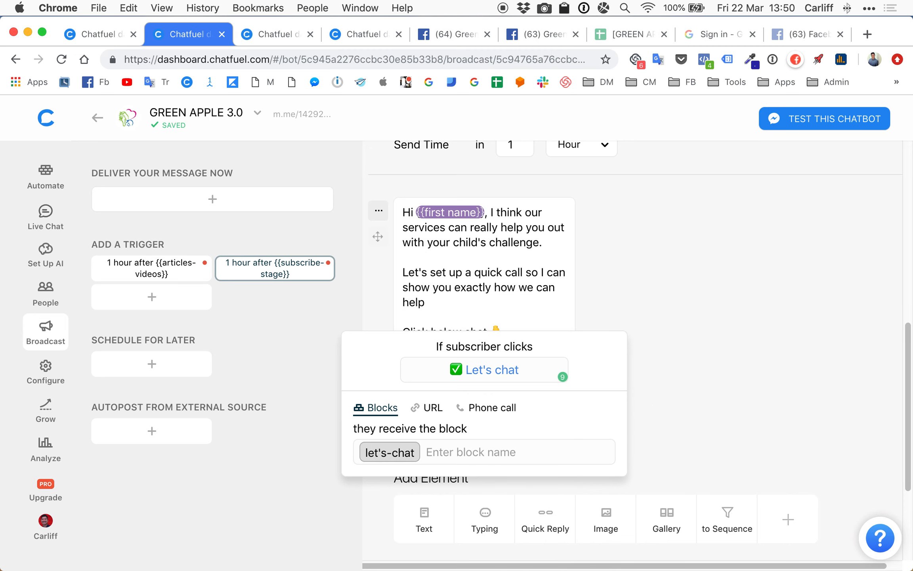
{"action": "left_click", "coordinate": [724, 338]}
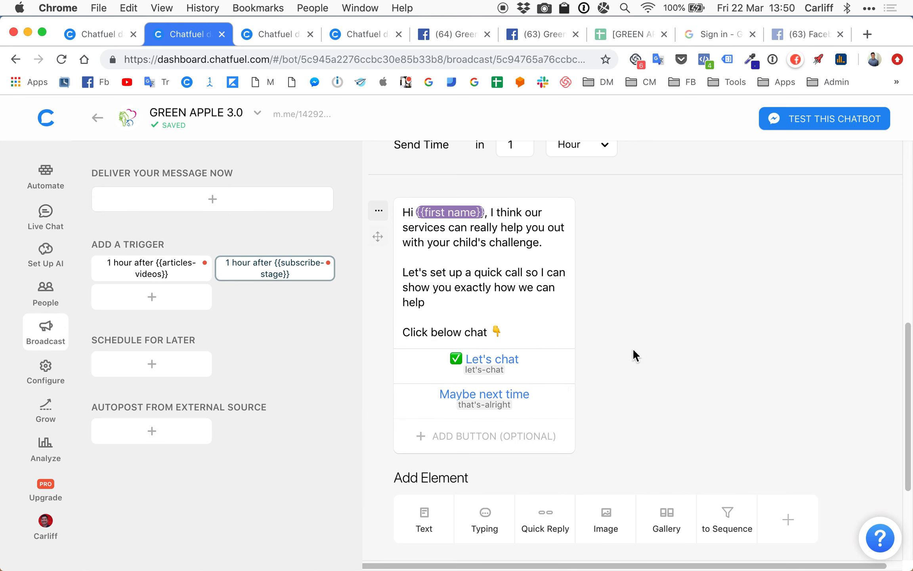
- Set the broadcast's audience filter to users whose answered-questionnaire attribute is YES
{"action": "scroll", "coordinate": [701, 330], "scroll_direction": "up", "scroll_amount": 10}
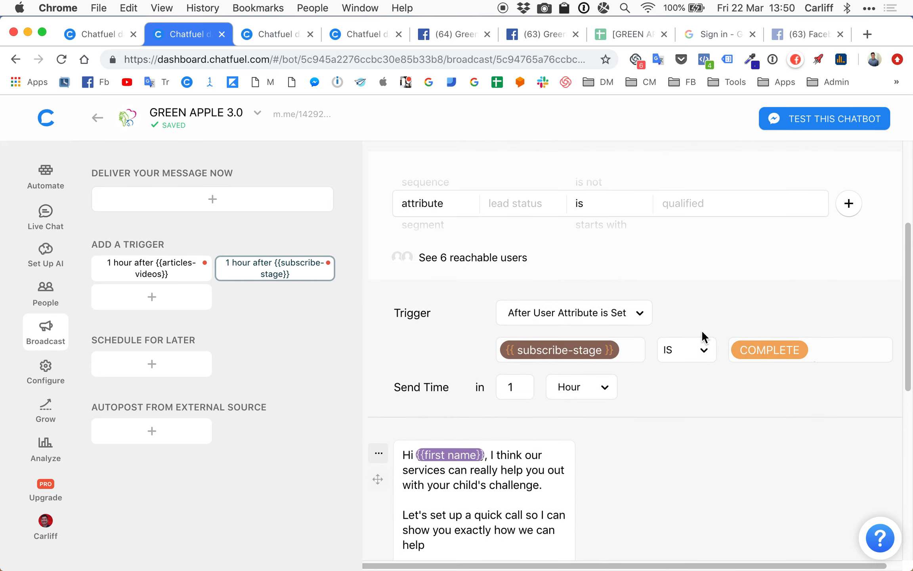
{"action": "scroll", "coordinate": [702, 257], "scroll_direction": "down", "scroll_amount": 2}
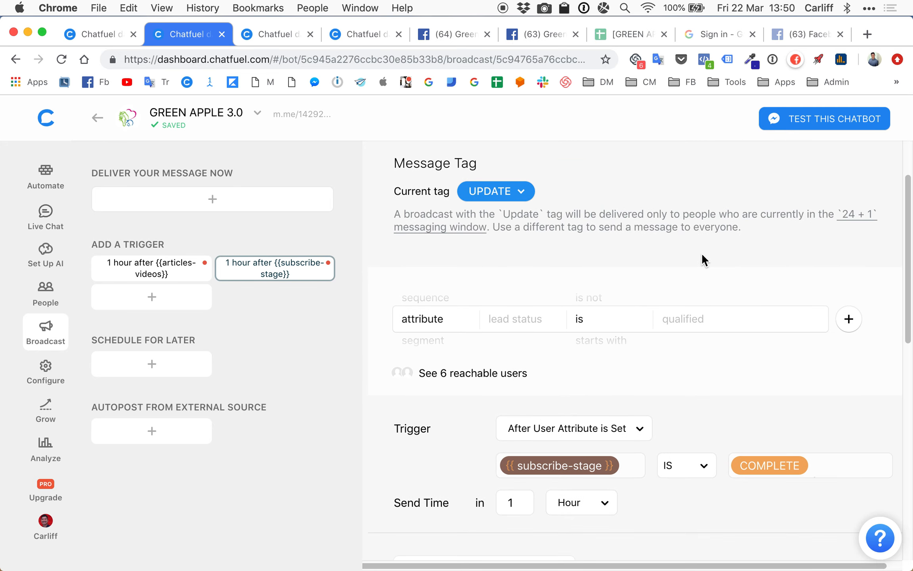
{"action": "left_click", "coordinate": [521, 329]}
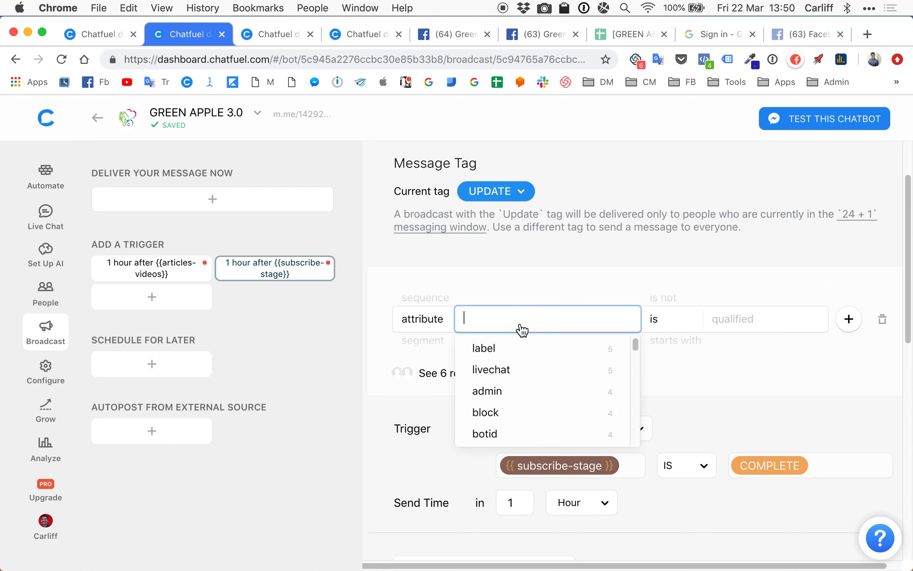
{"action": "type", "text": "qual"}
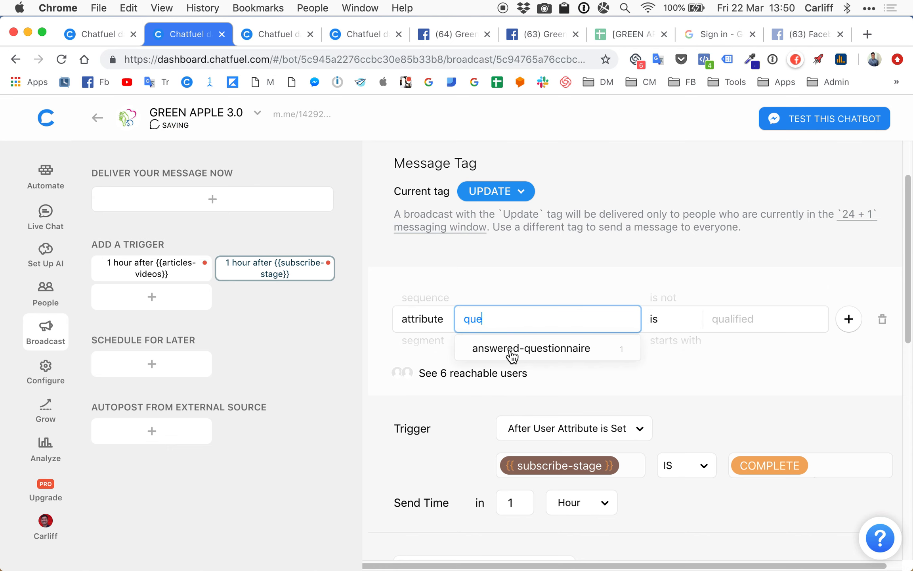
{"action": "left_click", "coordinate": [512, 352]}
{"action": "left_click", "coordinate": [669, 320]}
{"action": "left_click", "coordinate": [655, 367]}
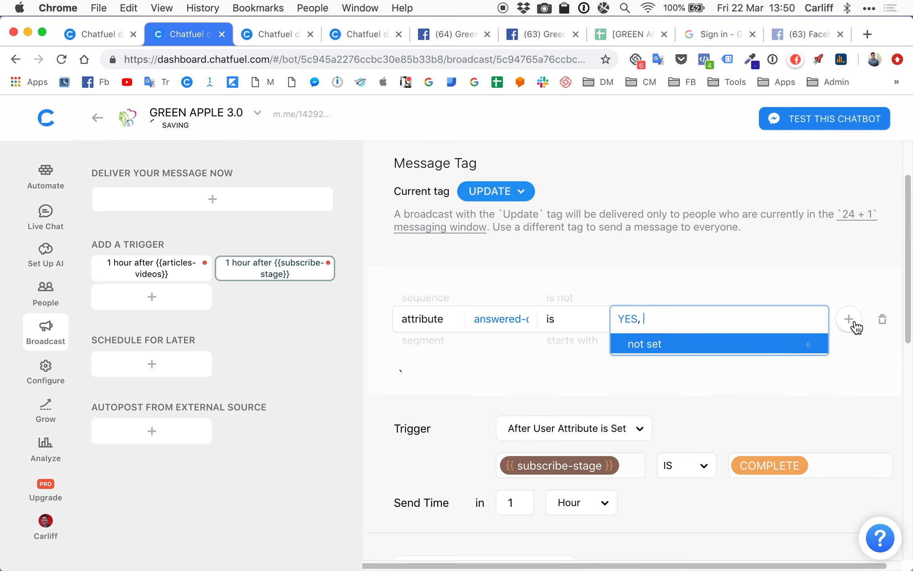
- Add a second audience filter condition requiring the articles-videos attribute to be YES
{"action": "left_click", "coordinate": [852, 320]}
{"action": "left_click", "coordinate": [530, 340]}
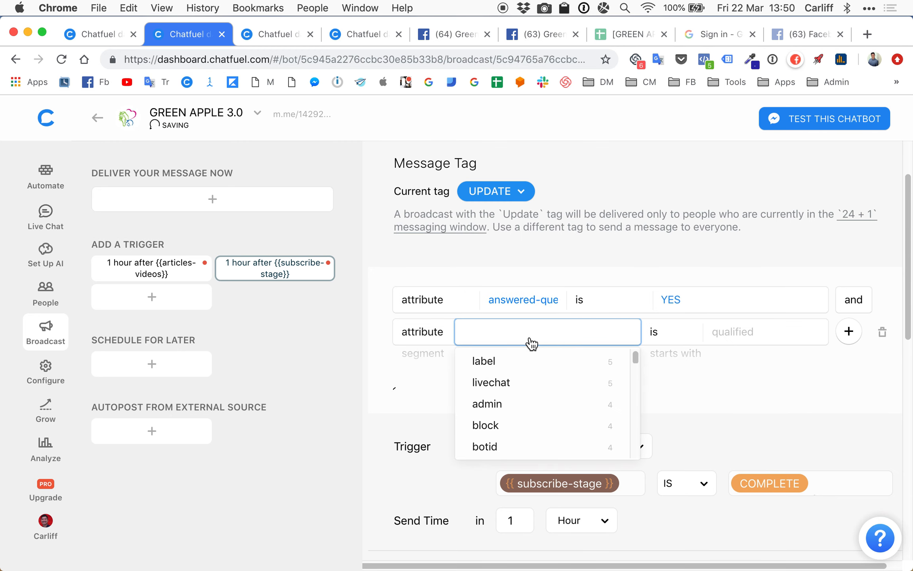
{"action": "type", "text": "vid"}
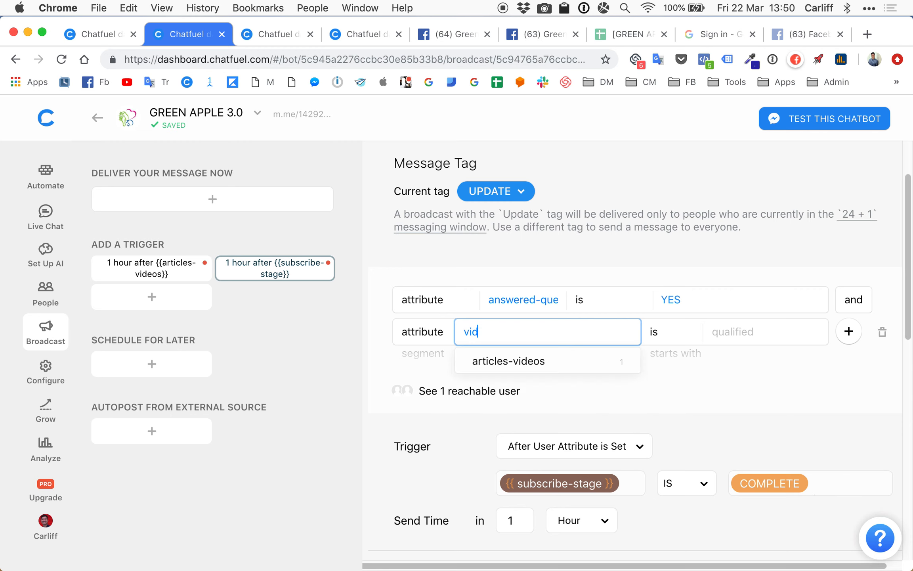
{"action": "left_click", "coordinate": [512, 363]}
{"action": "left_click", "coordinate": [695, 339]}
{"action": "left_click", "coordinate": [661, 377]}
{"action": "left_click", "coordinate": [724, 256]}
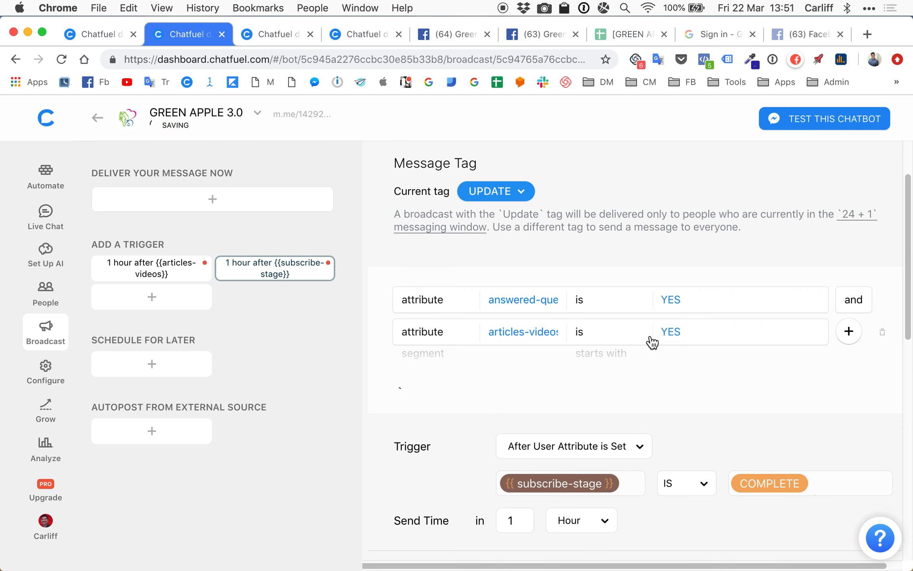
- Add a third audience filter condition requiring the subscribe-stage attribute to be COMPLETE
{"action": "left_click", "coordinate": [848, 332]}
{"action": "left_click", "coordinate": [520, 373]}
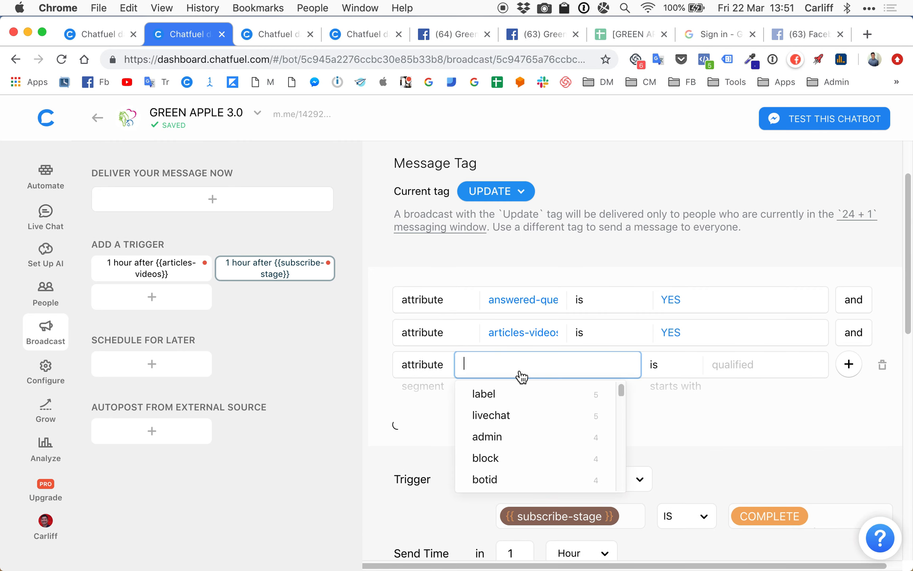
{"action": "type", "text": "sub"}
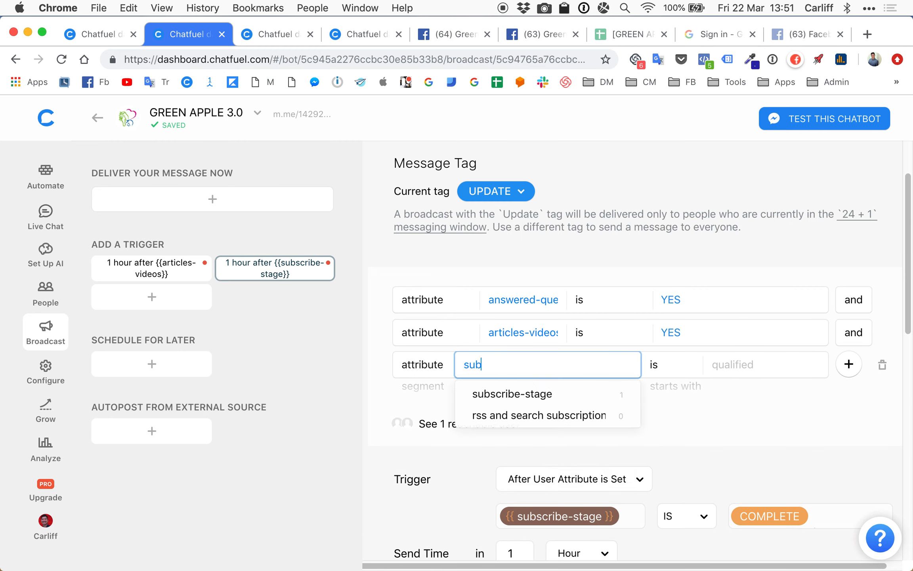
{"action": "left_click", "coordinate": [525, 397]}
{"action": "left_click", "coordinate": [679, 366]}
{"action": "left_click", "coordinate": [666, 410]}
{"action": "left_click", "coordinate": [850, 423]}
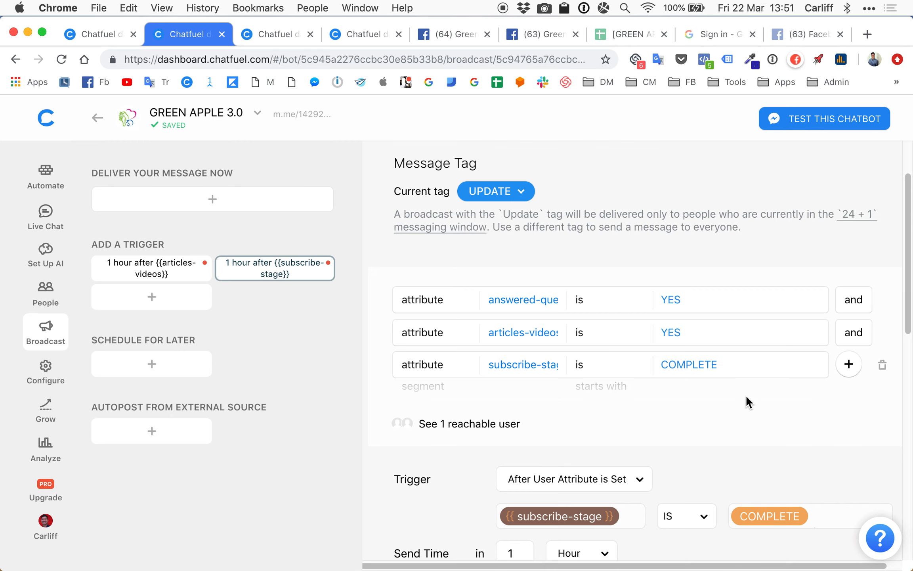
- Open the let's-chat block for editing from the "✅ Let's chat" button of the broadcast message
{"action": "scroll", "coordinate": [746, 394], "scroll_direction": "down", "scroll_amount": 6}
{"action": "scroll", "coordinate": [745, 394], "scroll_direction": "down", "scroll_amount": 5}
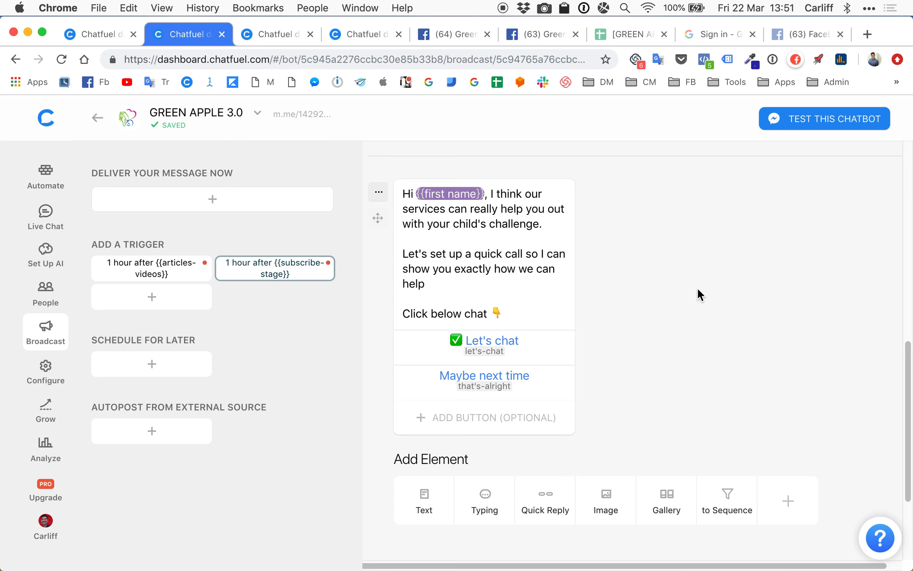
{"action": "scroll", "coordinate": [689, 267], "scroll_direction": "down", "scroll_amount": 1}
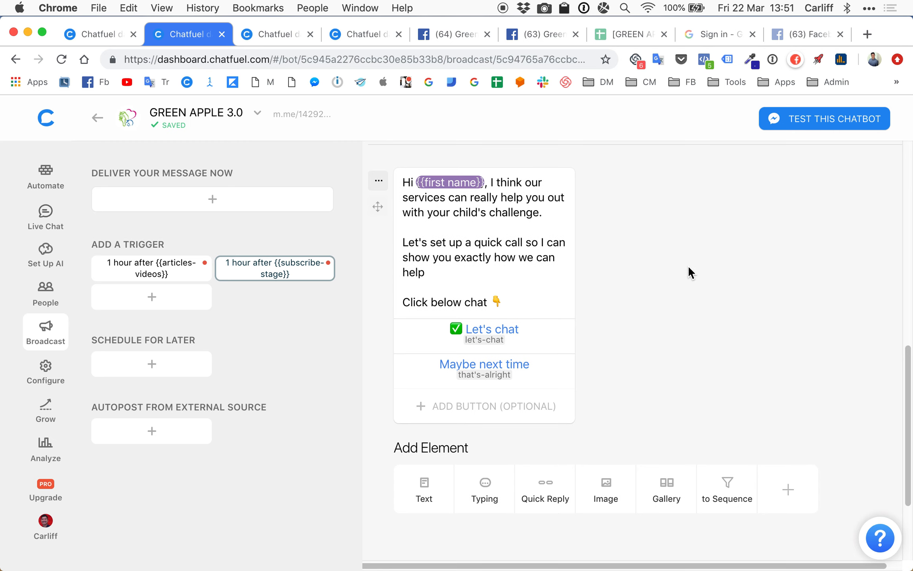
{"action": "left_click", "coordinate": [485, 338]}
{"action": "left_click", "coordinate": [398, 427]}
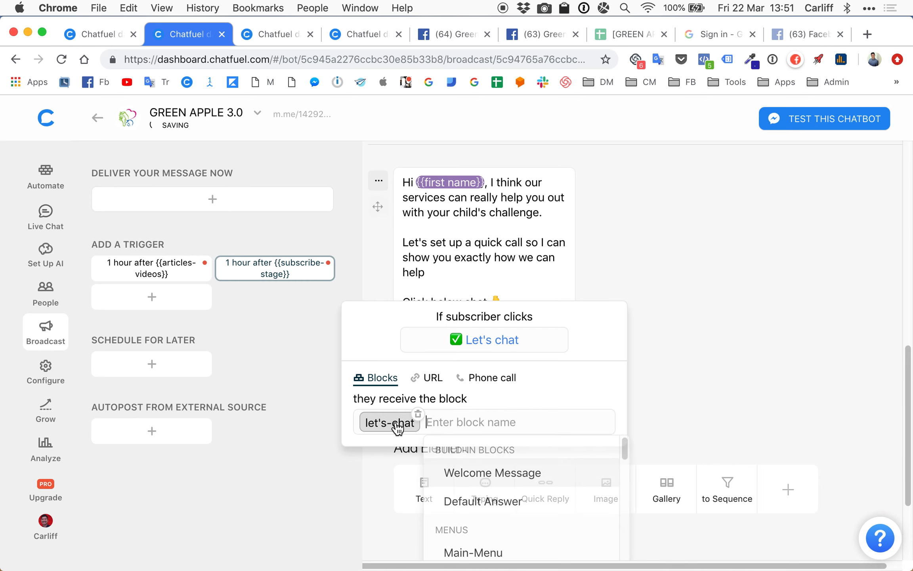
{"action": "left_click", "coordinate": [398, 428]}
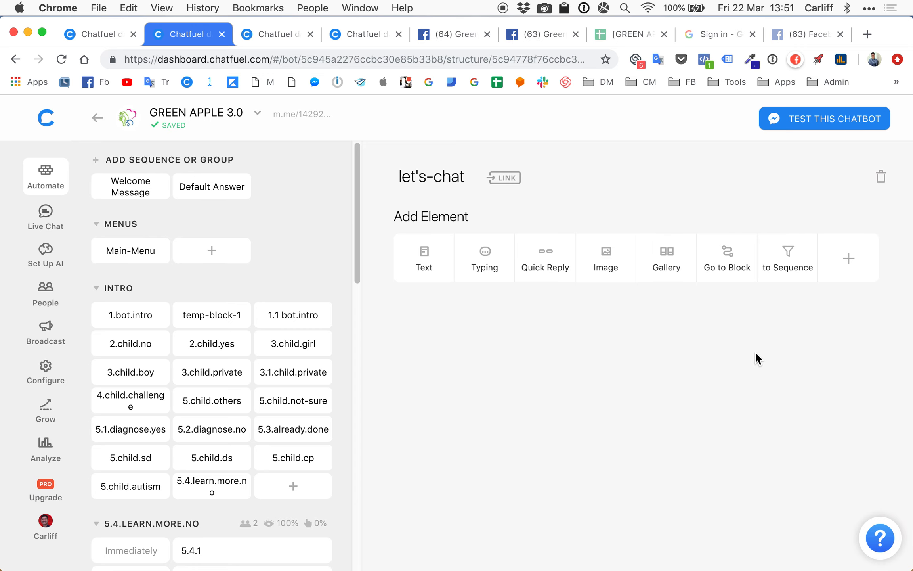
- Add a Setup User Attribute element to the let's-chat block that sets convert-stage to COMPLETE
{"action": "left_click", "coordinate": [849, 259]}
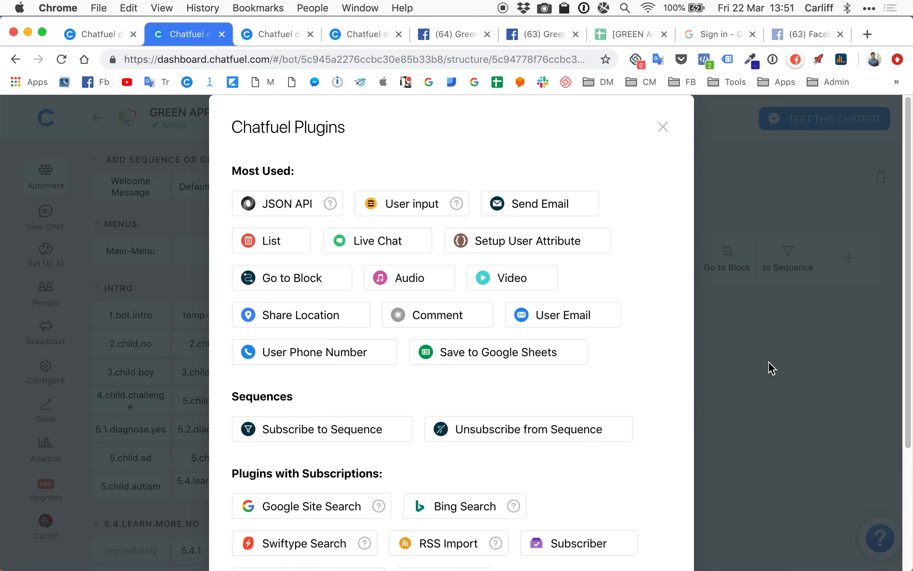
{"action": "left_click", "coordinate": [593, 250]}
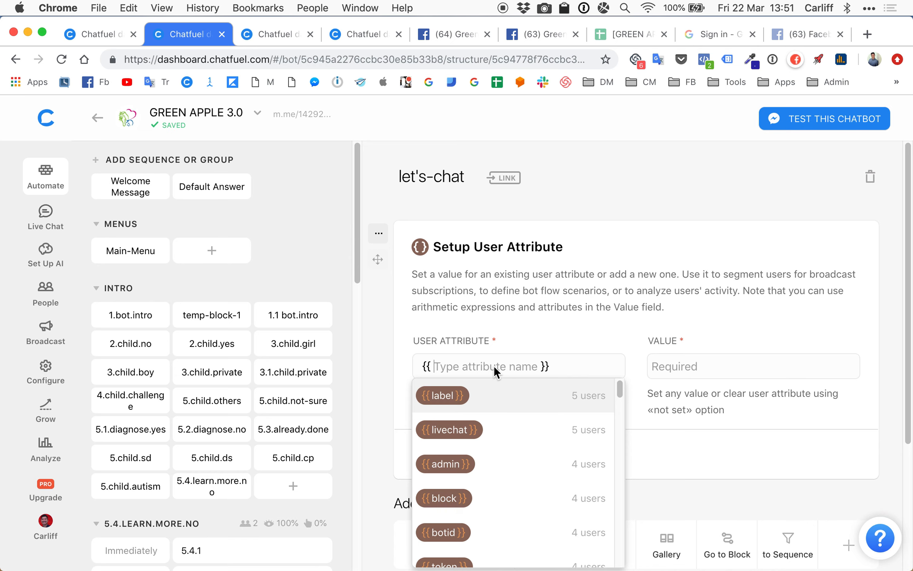
{"action": "type", "text": "convert"}
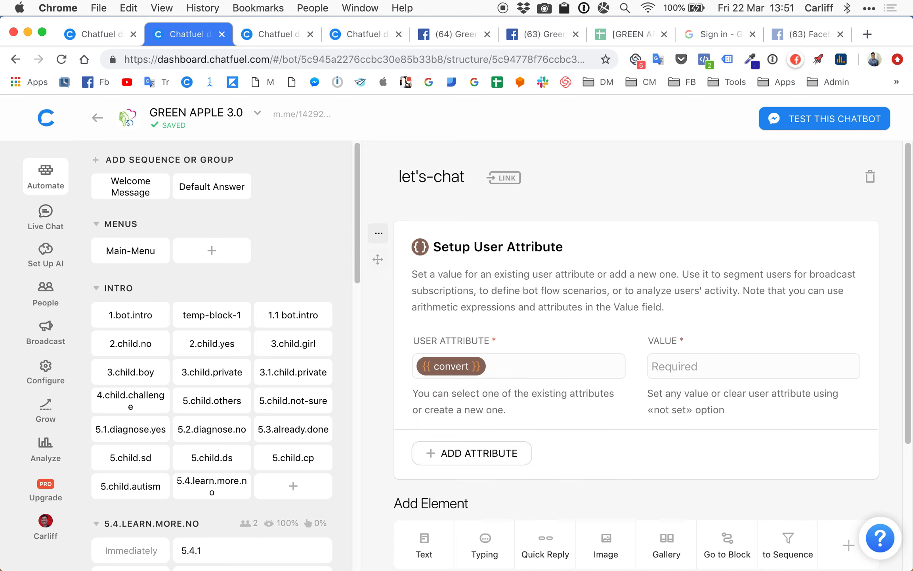
{"action": "type", "text": "-stage"}
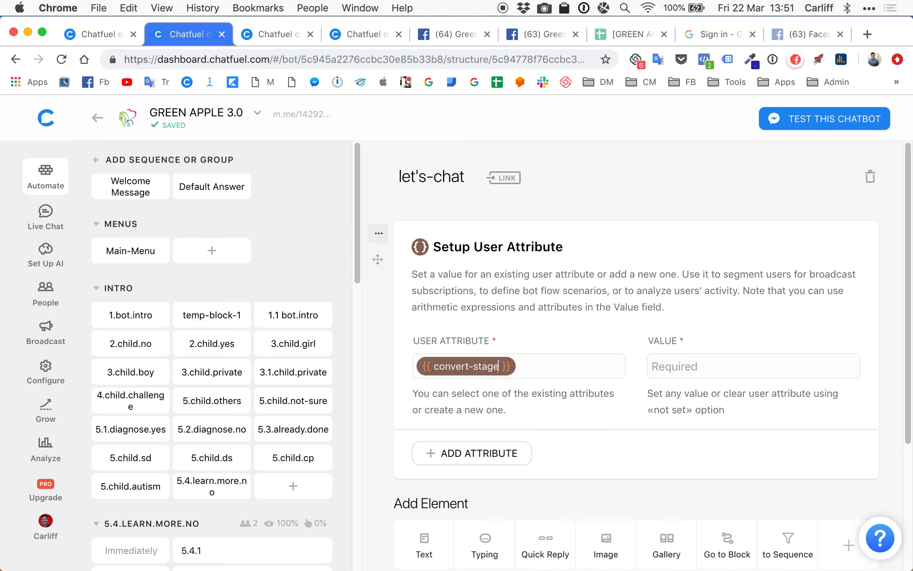
{"action": "left_click", "coordinate": [670, 362]}
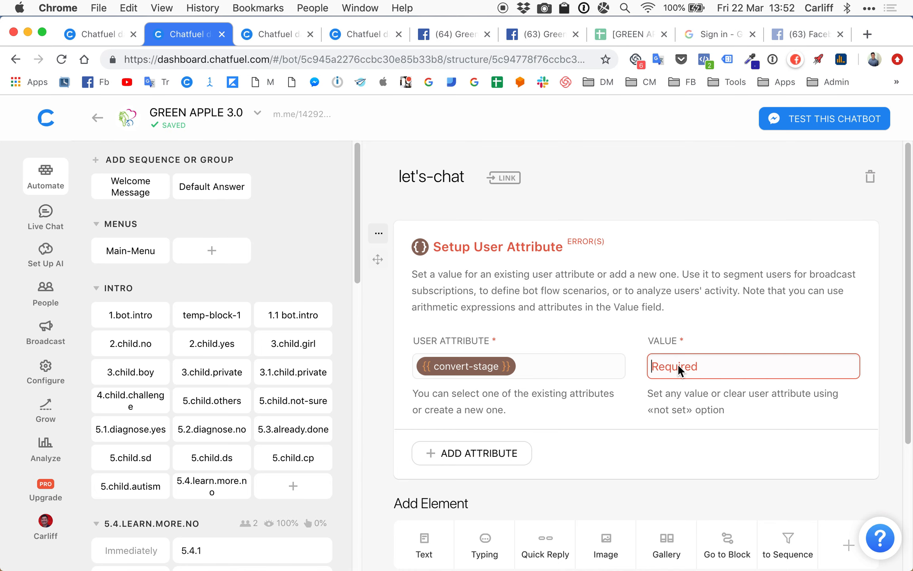
{"action": "type", "text": "COMPLETE"}
- Switch to the Keynote value journey worksheet and change the Convert box's first item to "Prospect schedules a CHAT"
{"action": "key", "text": "ctrl+Up"}
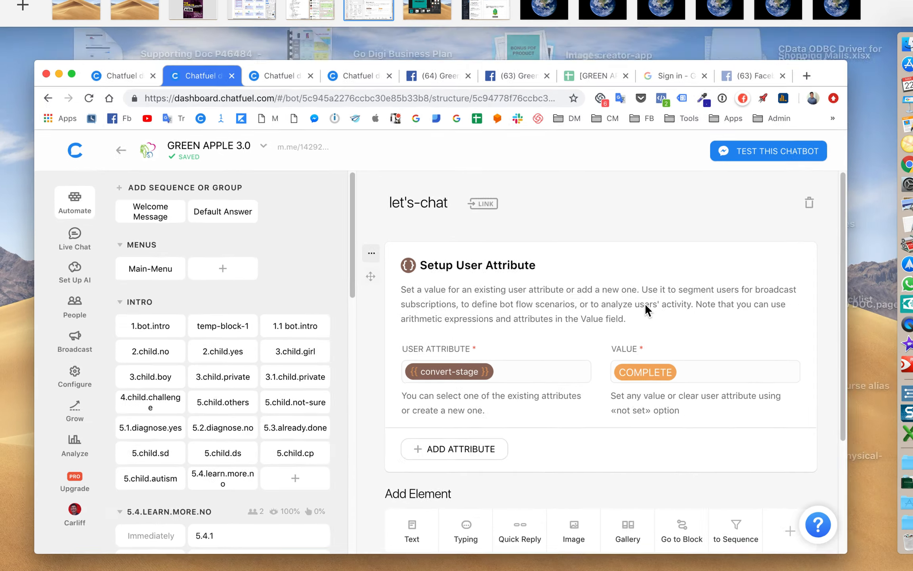
{"action": "left_click", "coordinate": [245, 53]}
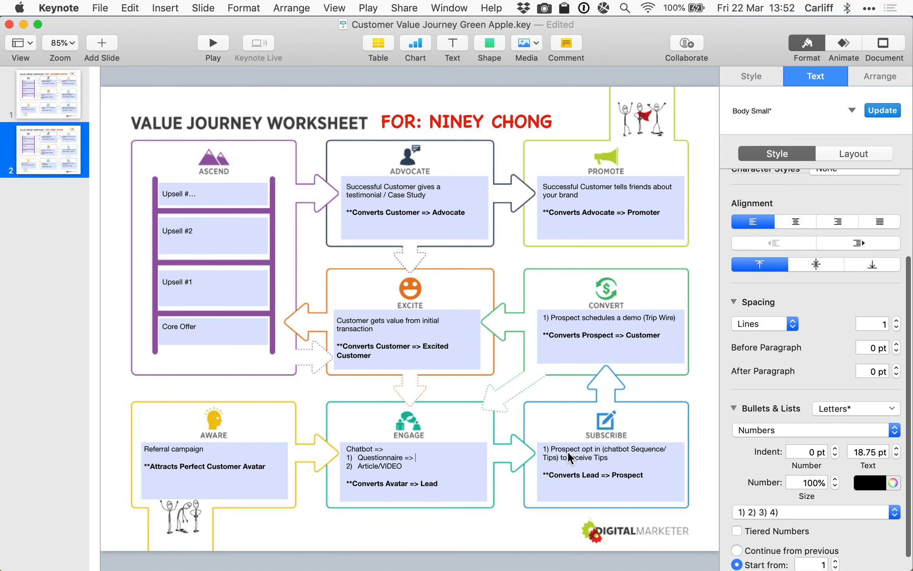
{"action": "double_click", "coordinate": [613, 325]}
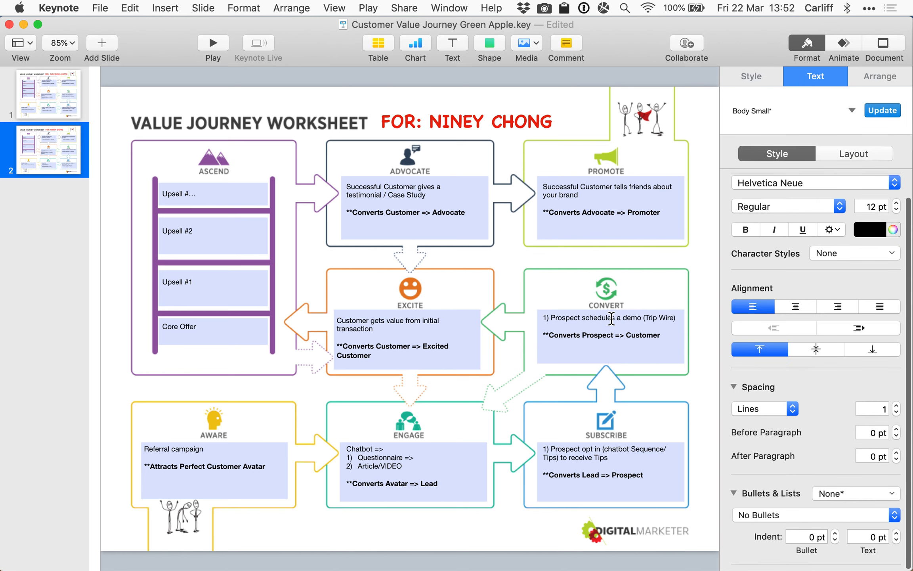
{"action": "left_click_drag", "start_coordinate": [623, 319], "coordinate": [679, 318]}
{"action": "type", "text": "CHAT"}
{"action": "left_click", "coordinate": [695, 298]}
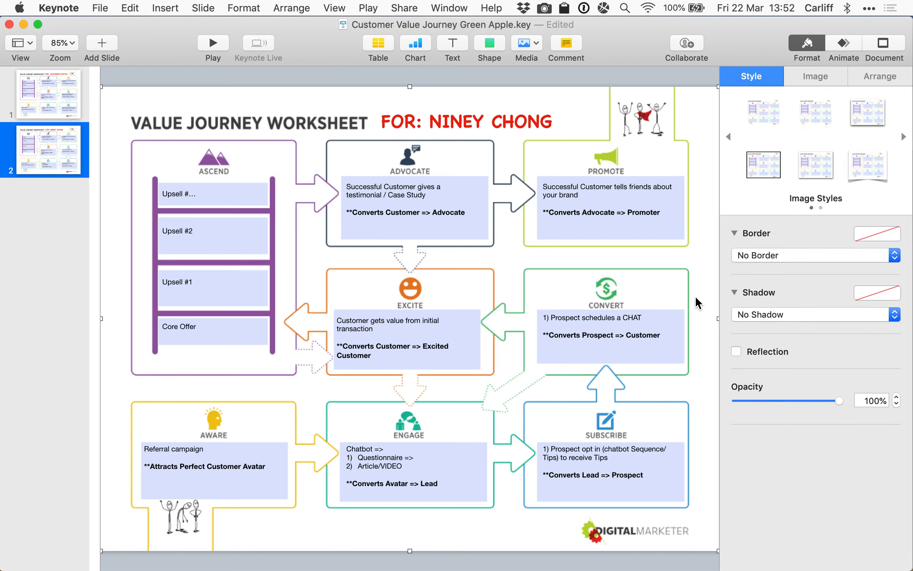
- Switch back to Chatfuel in Chrome and add a new sequence named SUBSCRIBE-STAGE below the Replies group
{"action": "key", "text": "ctrl+Up"}
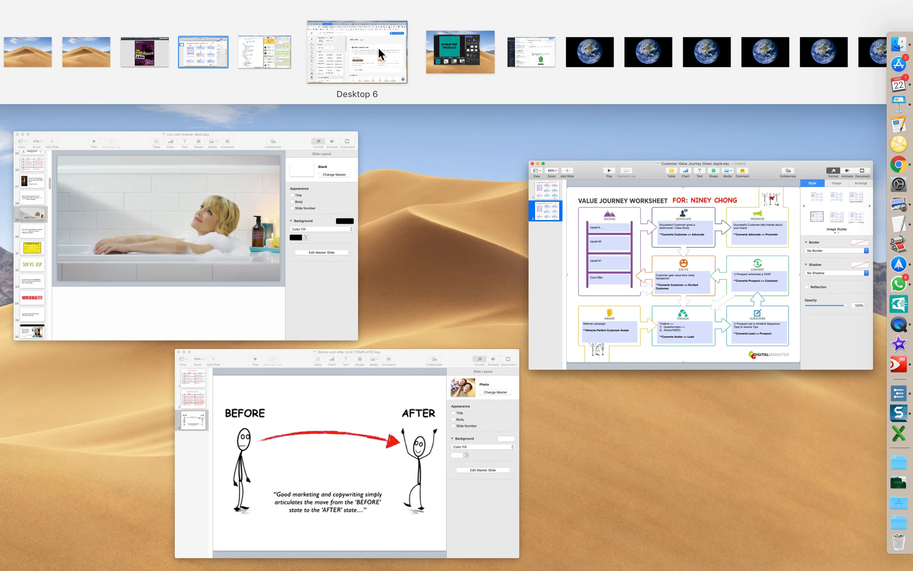
{"action": "left_click", "coordinate": [380, 48]}
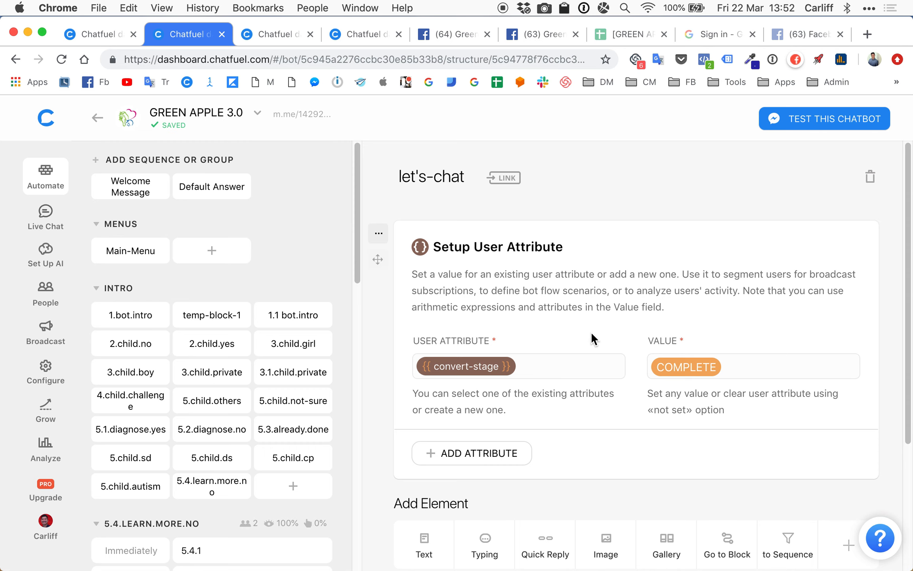
{"action": "scroll", "coordinate": [601, 297], "scroll_direction": "down", "scroll_amount": 5}
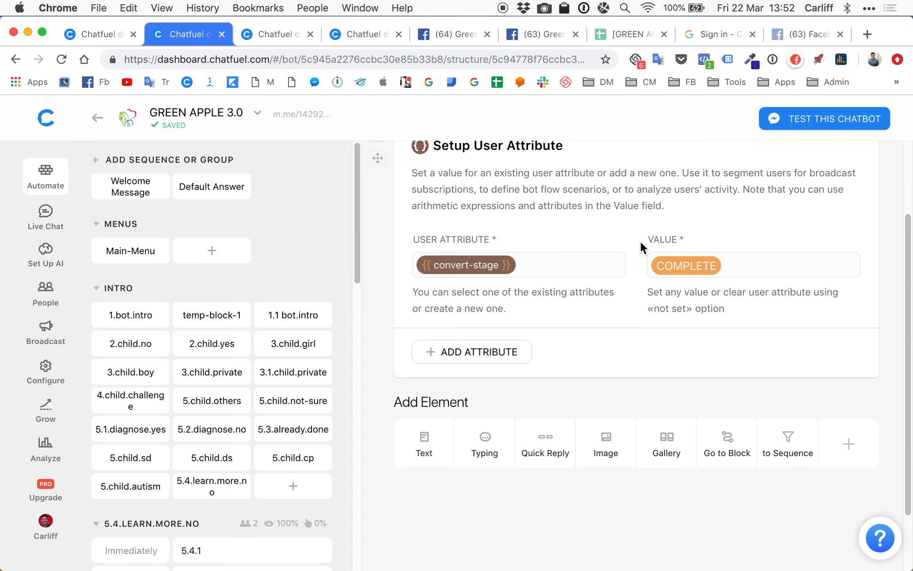
{"action": "scroll", "coordinate": [204, 343], "scroll_direction": "down", "scroll_amount": 3}
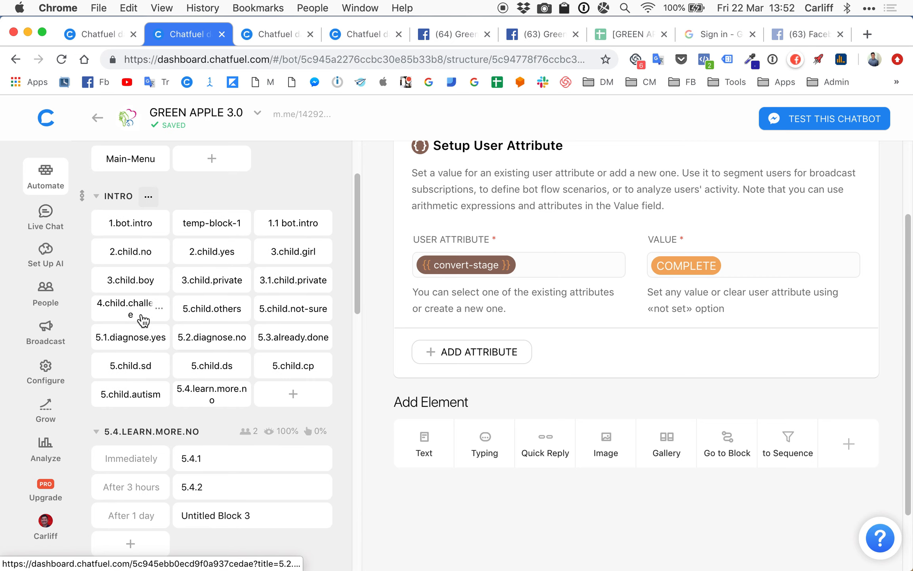
{"action": "scroll", "coordinate": [260, 309], "scroll_direction": "down", "scroll_amount": 20}
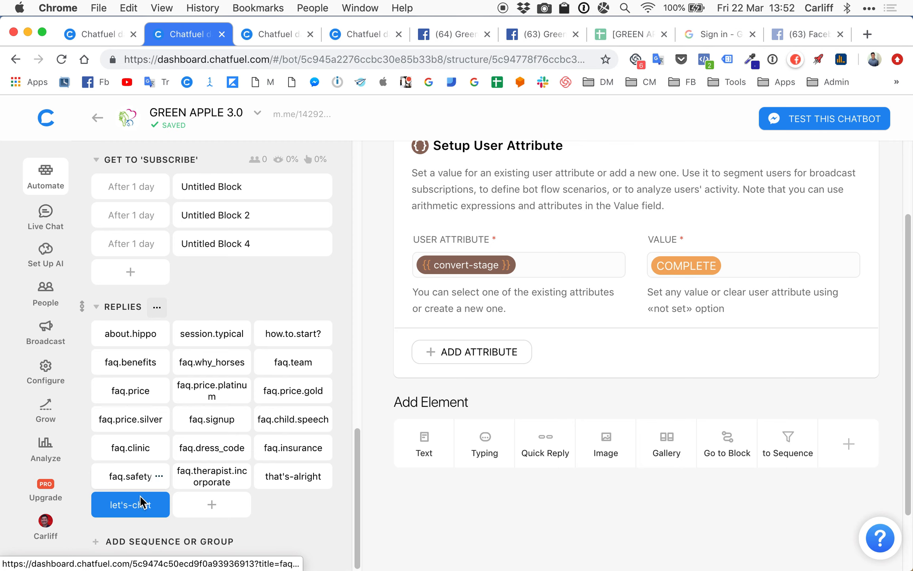
{"action": "left_click", "coordinate": [122, 543]}
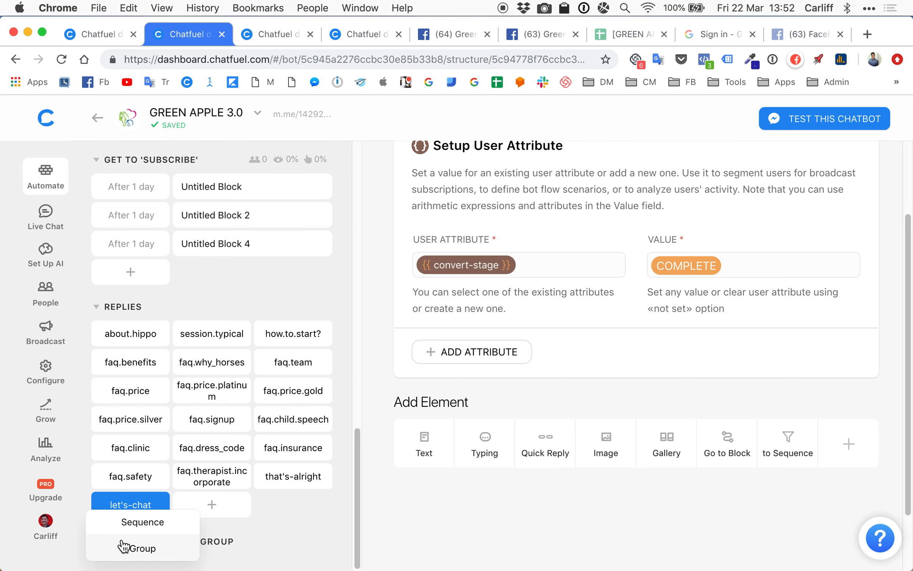
{"action": "left_click", "coordinate": [146, 524]}
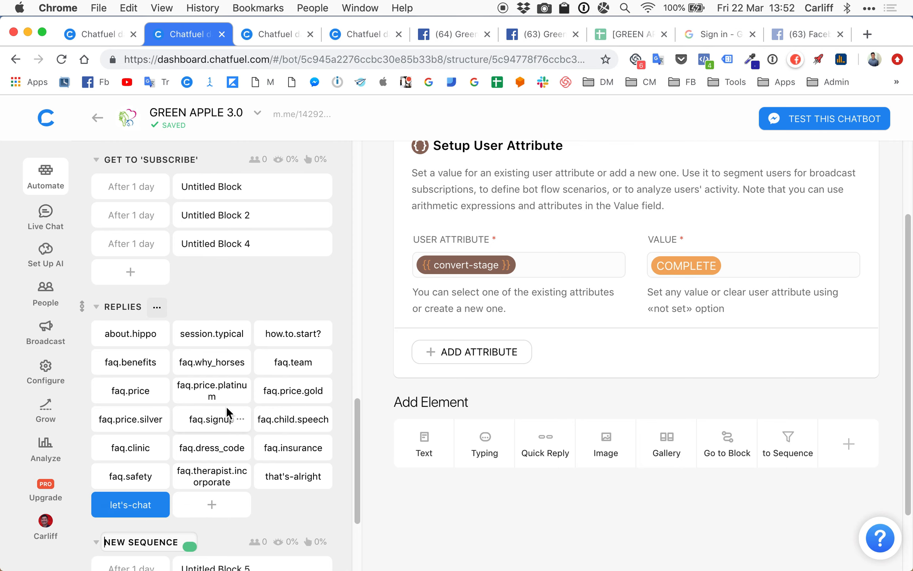
{"action": "left_click", "coordinate": [147, 396]}
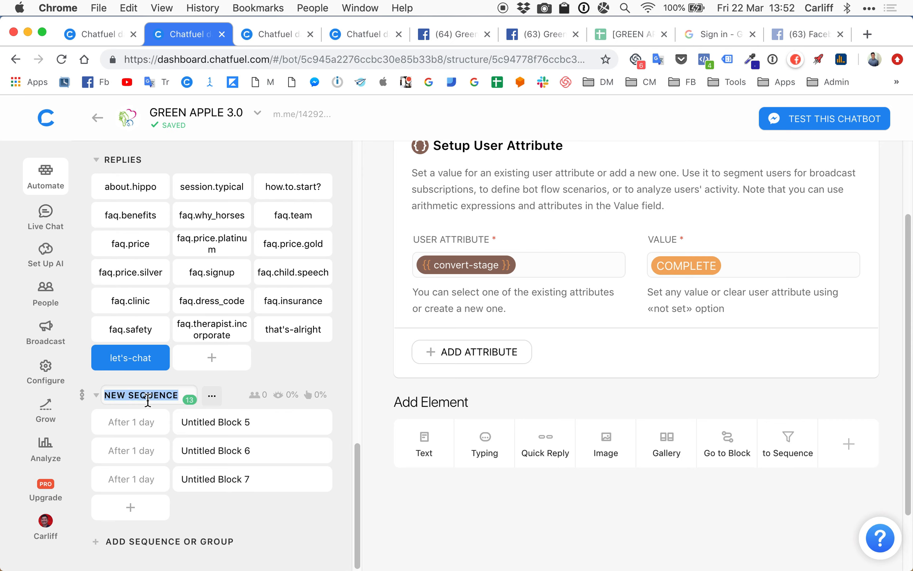
{"action": "type", "text": "SUBSCRIBE"}
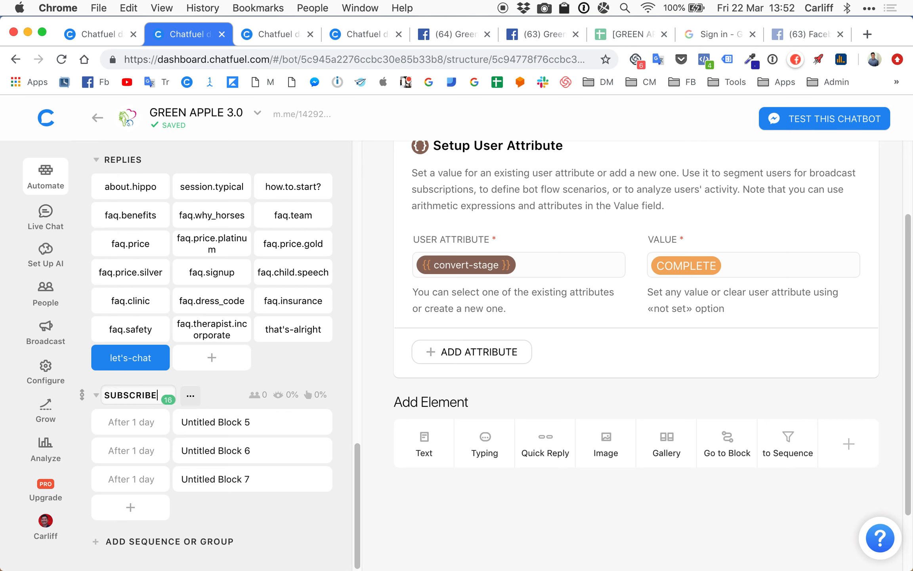
{"action": "type", "text": "-STAGE"}
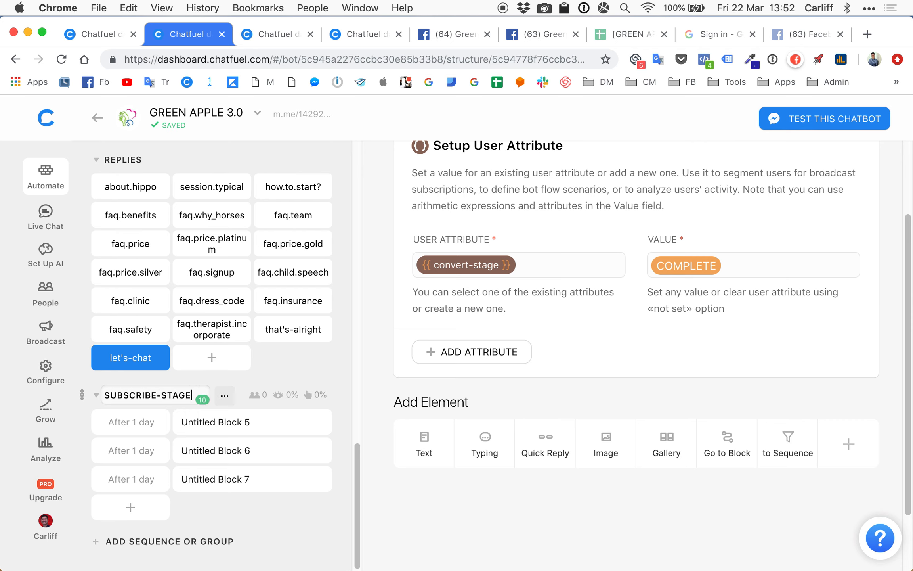
{"action": "left_click", "coordinate": [441, 505]}
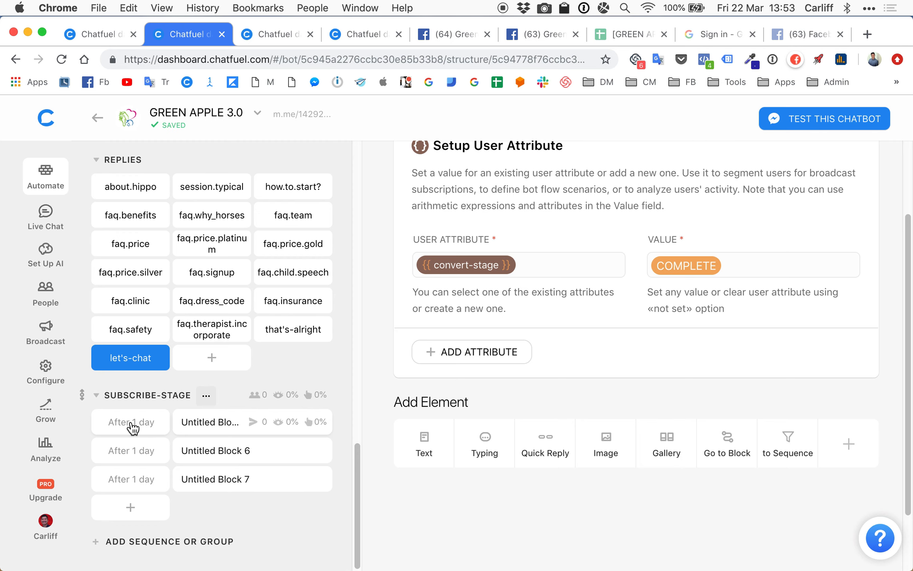
- Rename the first block of the SUBSCRIBE-STAGE sequence by copying the sequence's name into its title
{"action": "left_click", "coordinate": [206, 426]}
{"action": "left_click", "coordinate": [164, 396]}
{"action": "key", "text": "super+c"}
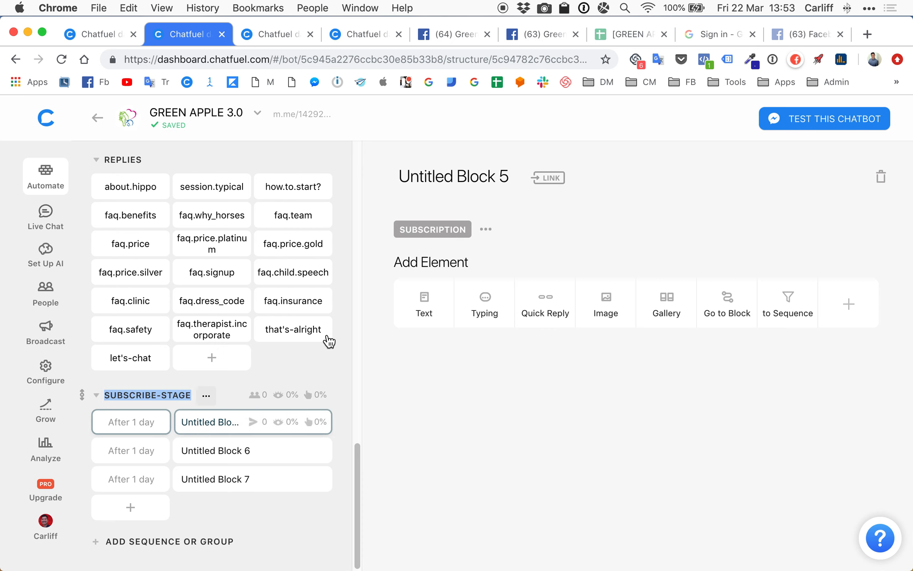
{"action": "left_click", "coordinate": [460, 178]}
{"action": "triple_click", "coordinate": [460, 178]}
{"action": "key", "text": "super+v"}
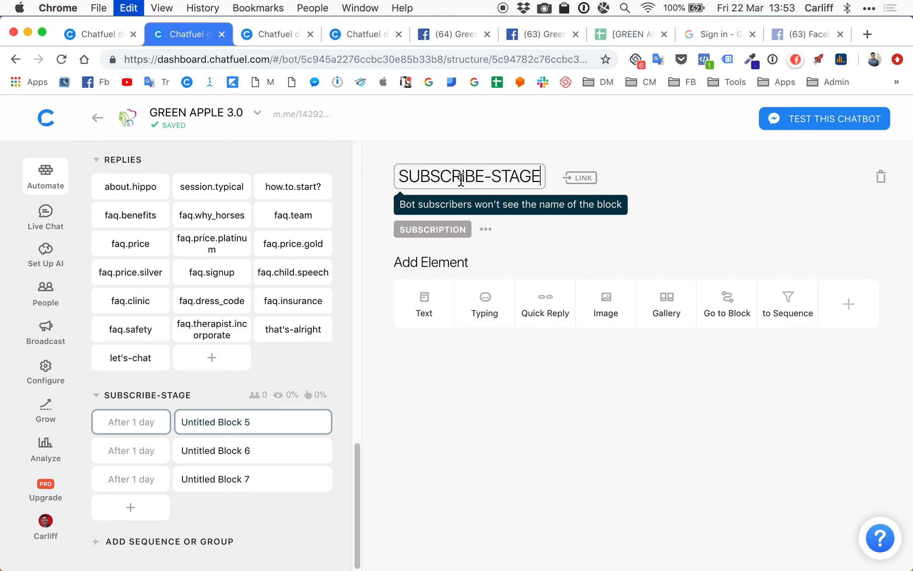
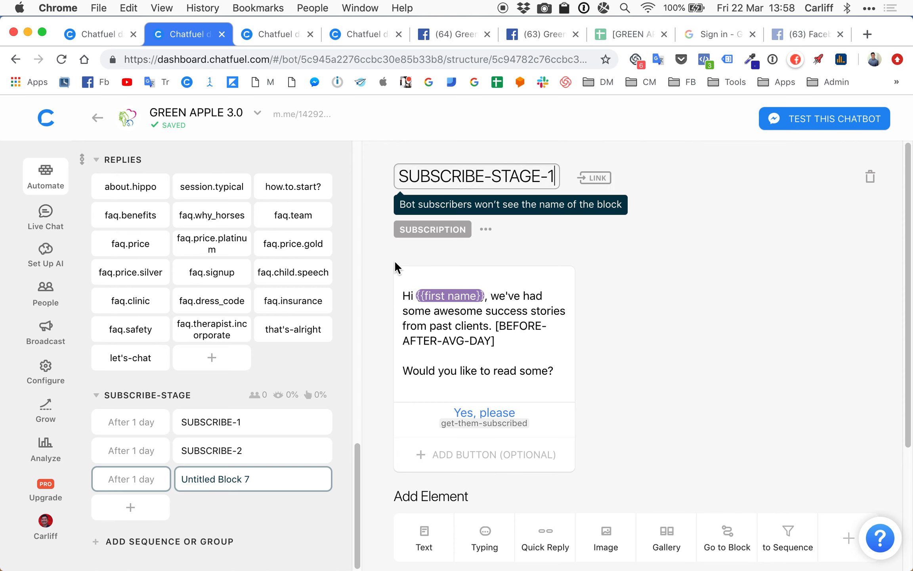
- Rename the third block of the SUBSCRIBE-STAGE sequence as SUBSCRIBE-3
{"action": "key", "text": "shift+Left"}
{"action": "key", "text": "shift+Left"}
{"action": "key", "text": "shift+Left"}
{"action": "key", "text": "shift+Left"}
{"action": "key", "text": "shift+Left"}
{"action": "key", "text": "shift+Left"}
{"action": "key", "text": "shift+Left"}
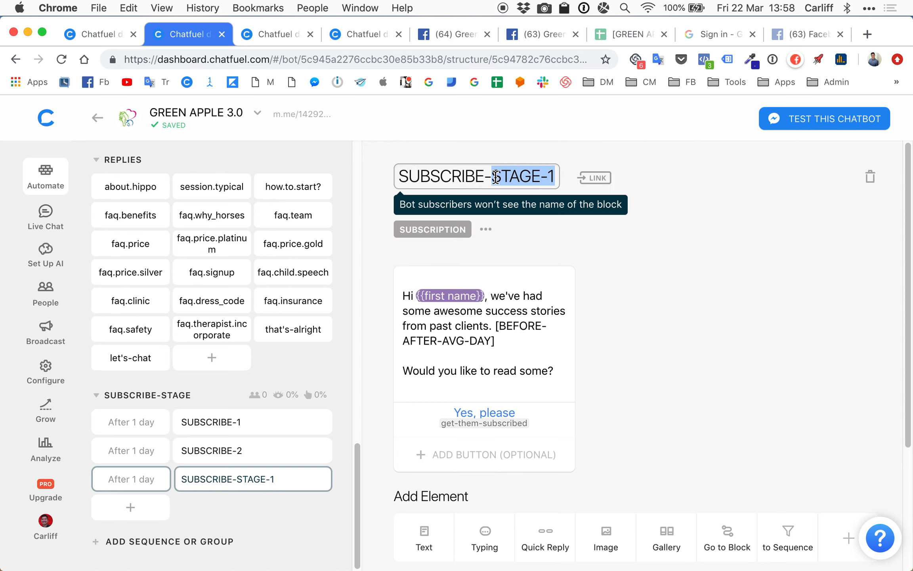
{"action": "type", "text": "3"}
{"action": "left_click", "coordinate": [740, 344]}
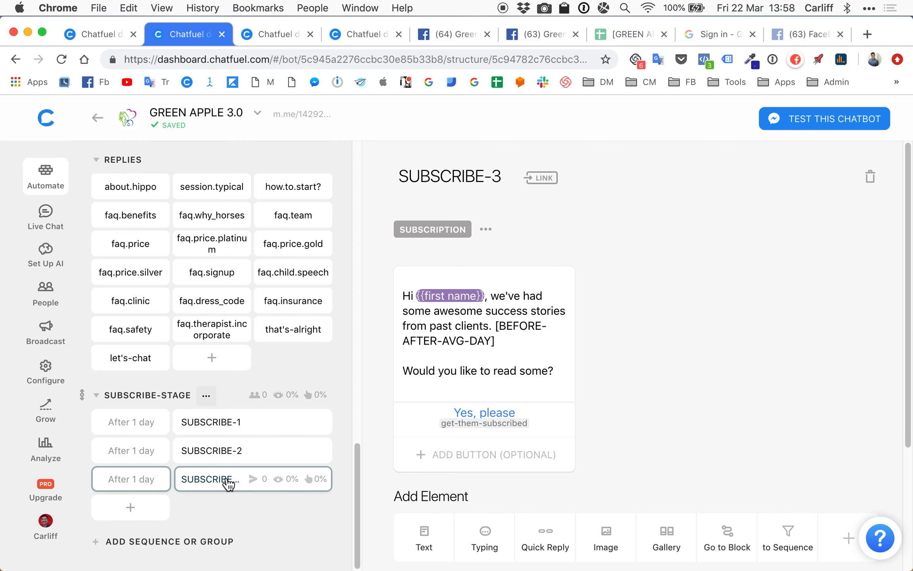
- Add a fourth block to the SUBSCRIBE-STAGE sequence and name it SUBSCRIBE-4
{"action": "left_click", "coordinate": [120, 518]}
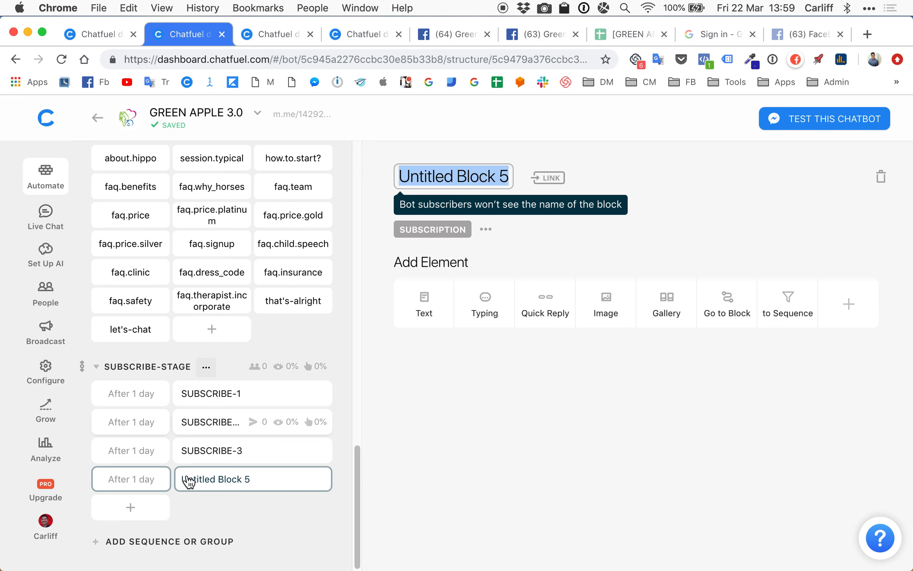
{"action": "left_click", "coordinate": [214, 480]}
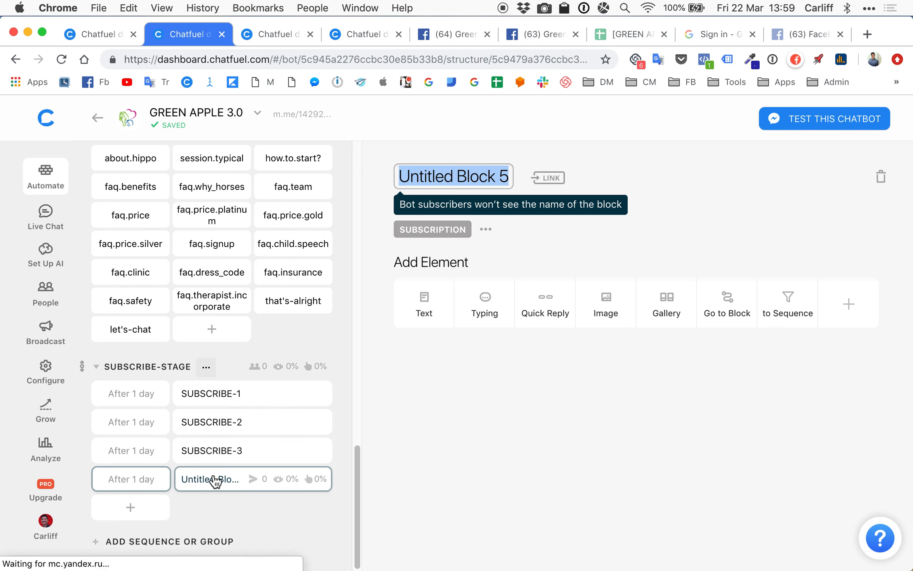
{"action": "left_click", "coordinate": [450, 177]}
{"action": "type", "text": "SUBSCRIBE-STAGE-1"}
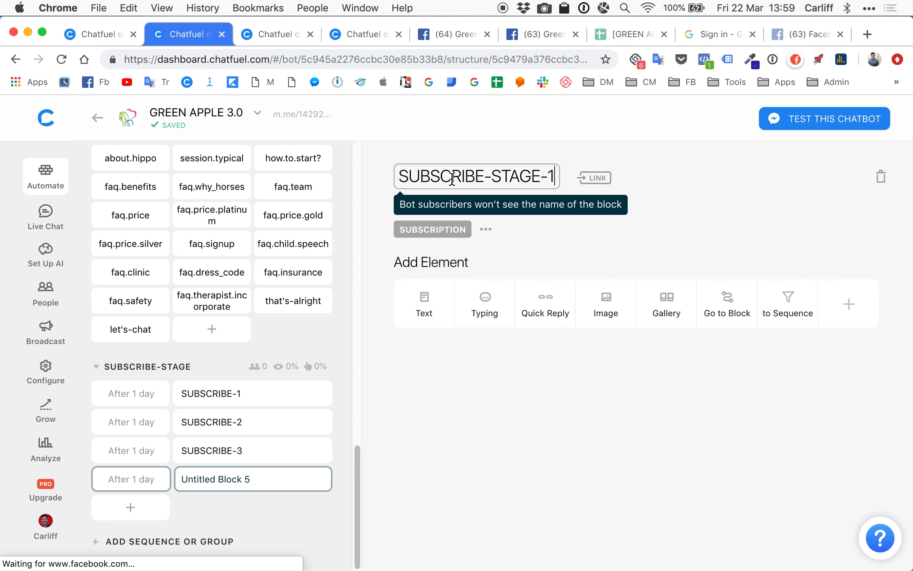
{"action": "left_click_drag", "start_coordinate": [483, 176], "coordinate": [555, 176]}
{"action": "type", "text": "4"}
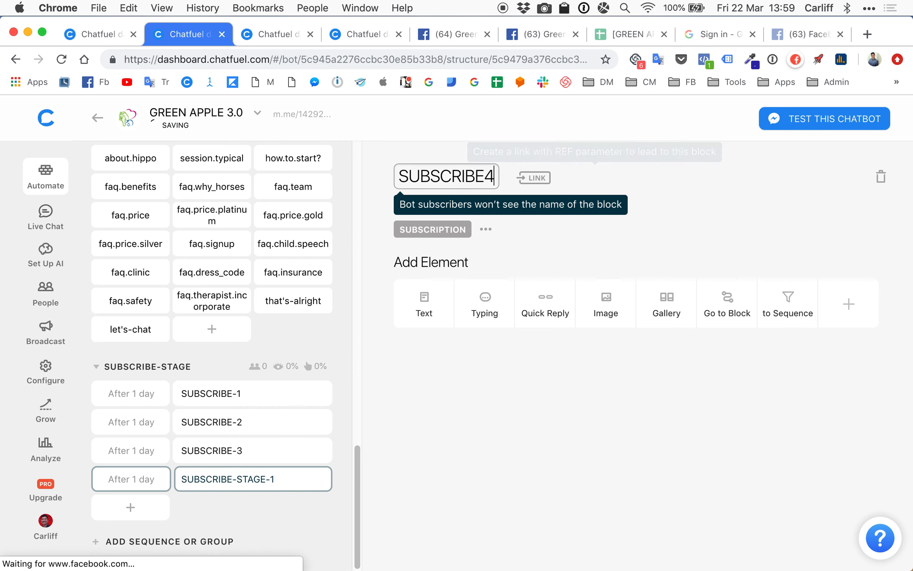
{"action": "left_click", "coordinate": [489, 175]}
{"action": "type", "text": "-"}
{"action": "left_click", "coordinate": [451, 339]}
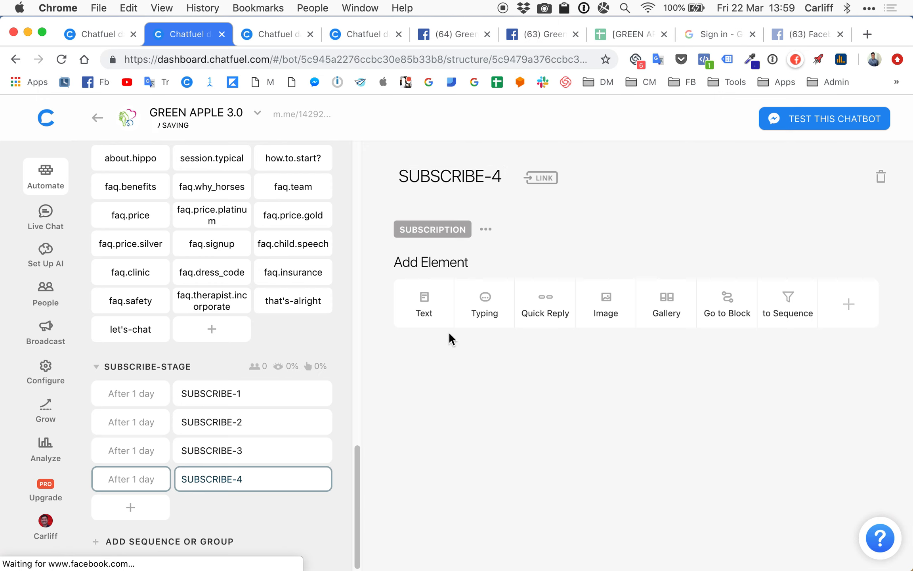
- Add a text card to SUBSCRIBE-4 and fill it with the previously copied success-stories message containing [BEFORE-AFTER-HAVE]
{"action": "left_click", "coordinate": [428, 319]}
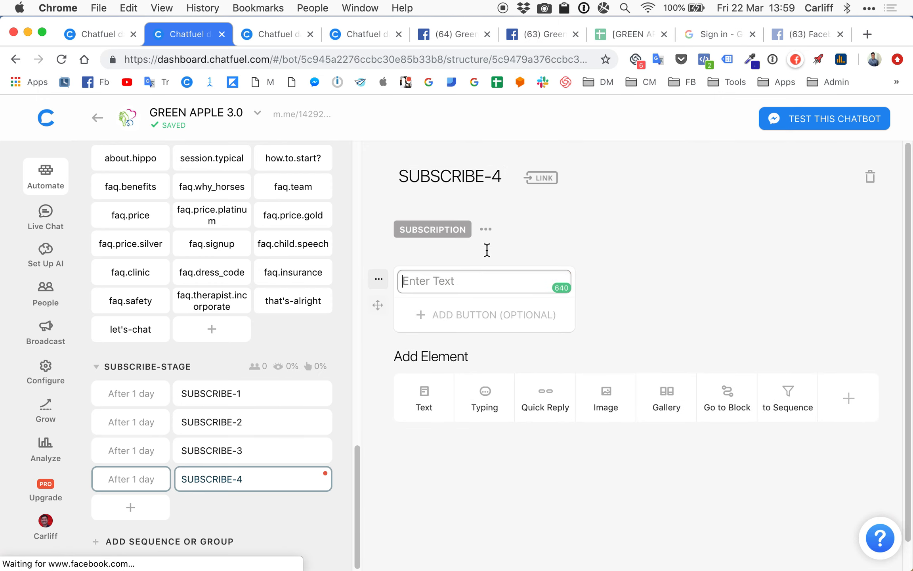
{"action": "left_click", "coordinate": [564, 8]}
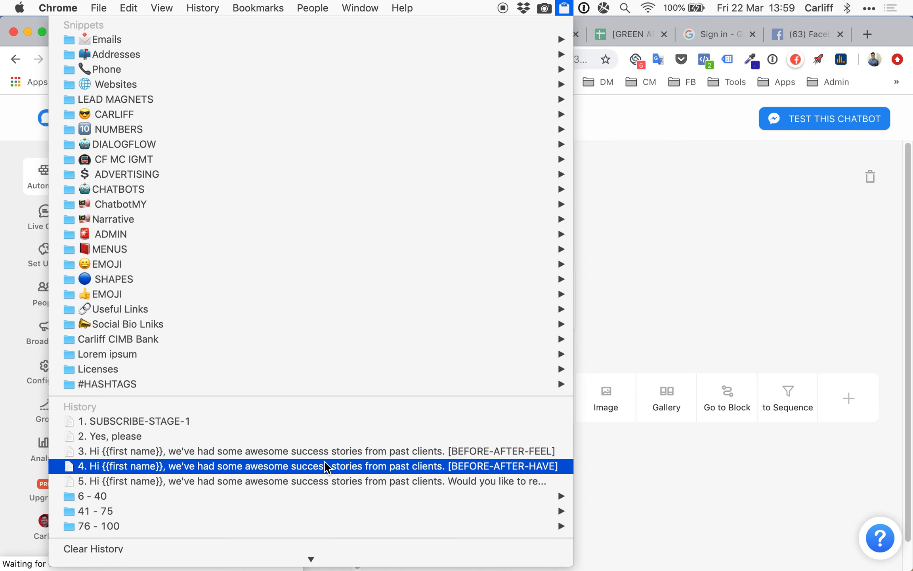
{"action": "left_click", "coordinate": [324, 463]}
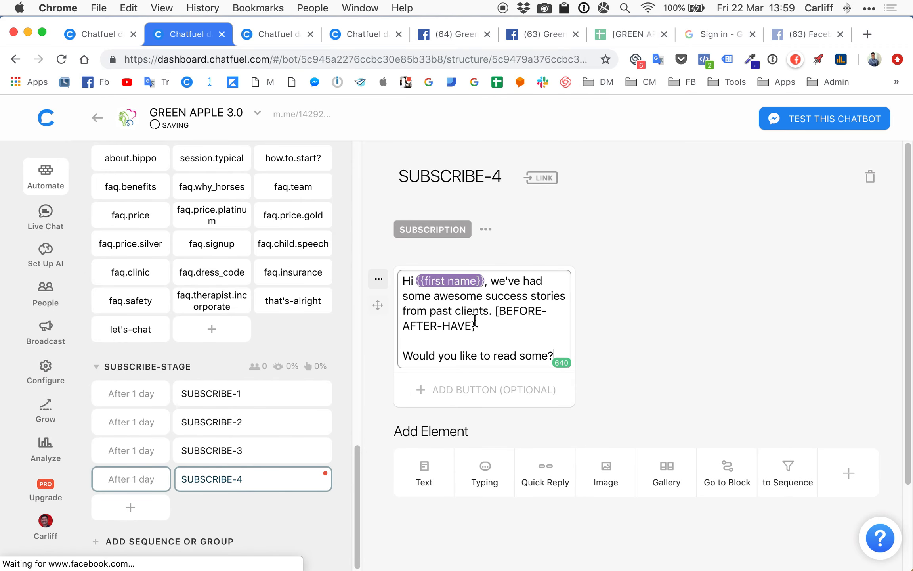
- Change the placeholder in the SUBSCRIBE-4 message to [BEFORE-AFTER-STATUS]
{"action": "left_click", "coordinate": [471, 326]}
{"action": "key", "text": "BackSpace"}
{"action": "key", "text": "BackSpace"}
{"action": "key", "text": "BackSpace"}
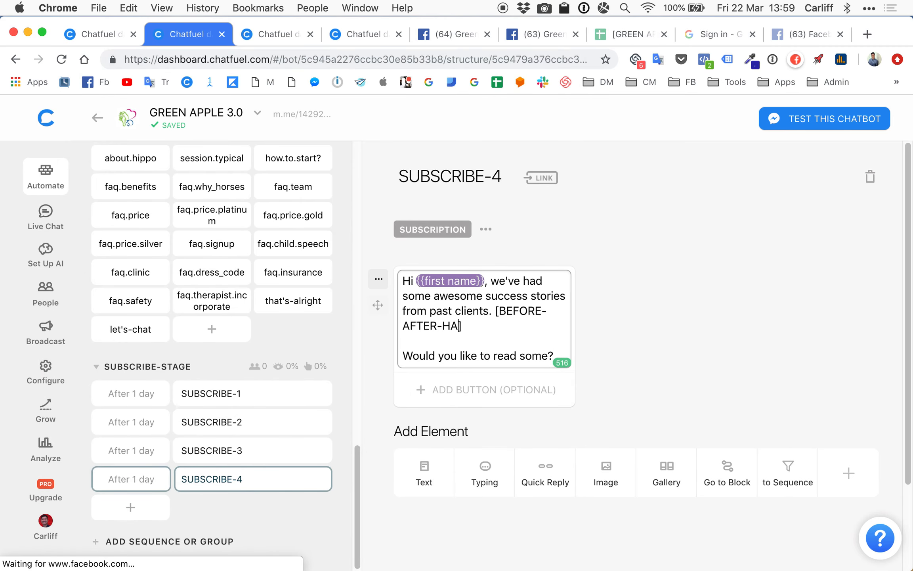
{"action": "key", "text": "BackSpace"}
{"action": "type", "text": "STATUS"}
{"action": "left_click", "coordinate": [687, 315]}
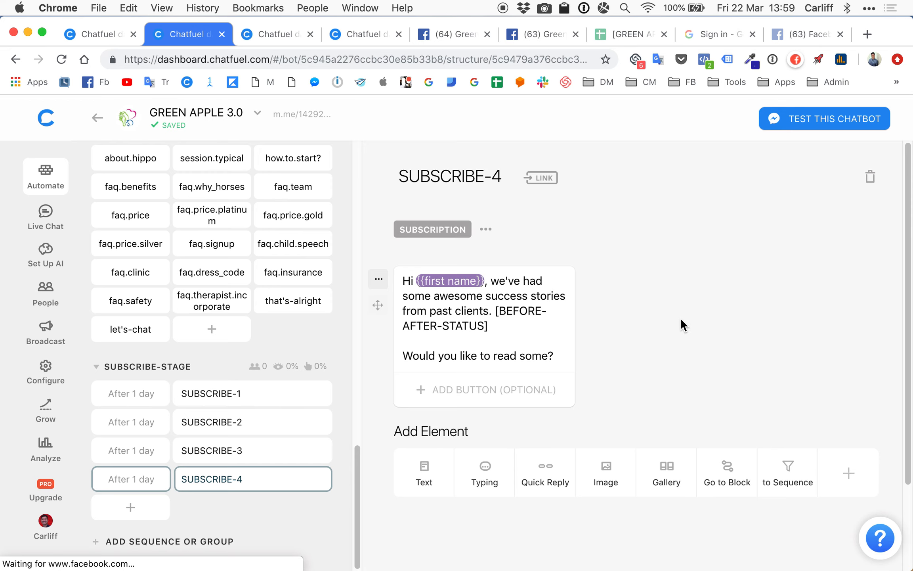
- Add a "Yes, please" button to the SUBSCRIBE-4 message that sends the get-them-subscribed block
{"action": "left_click", "coordinate": [489, 390]}
{"action": "left_click", "coordinate": [564, 5]}
{"action": "left_click", "coordinate": [222, 452]}
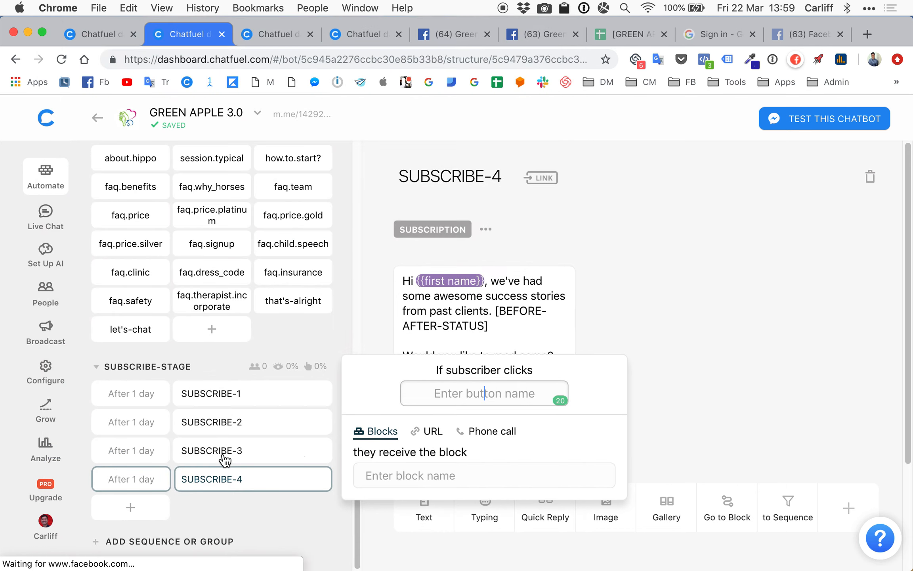
{"action": "left_click", "coordinate": [407, 475]}
{"action": "type", "text": "GET"}
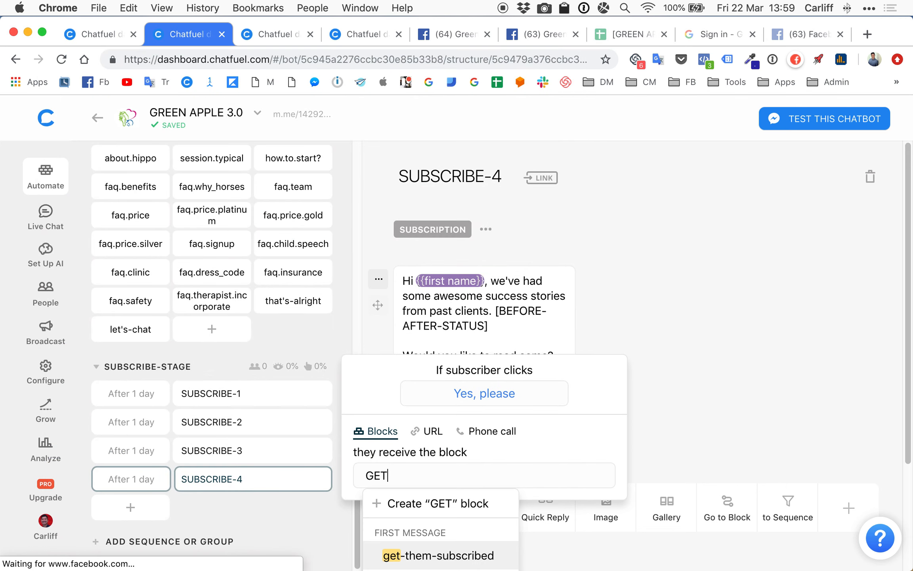
{"action": "left_click", "coordinate": [436, 553]}
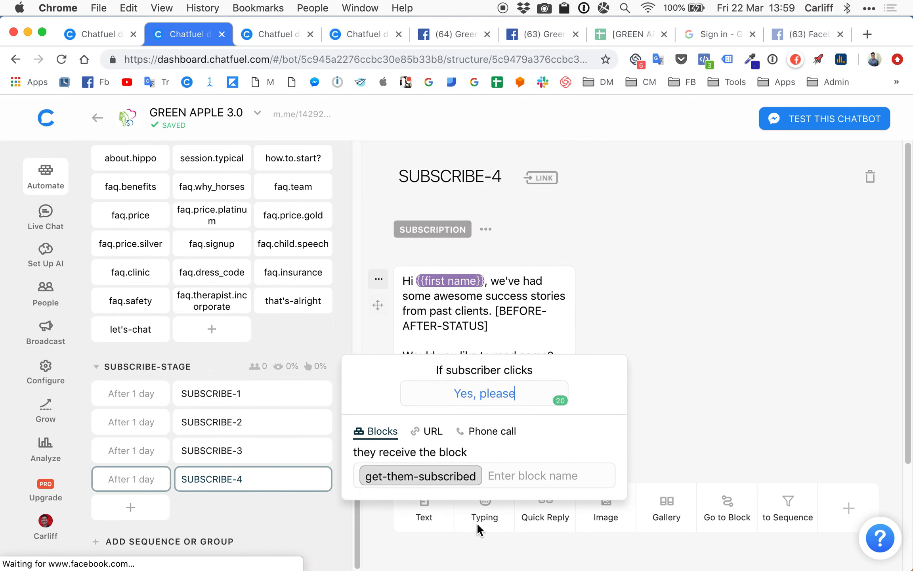
{"action": "left_click", "coordinate": [673, 416]}
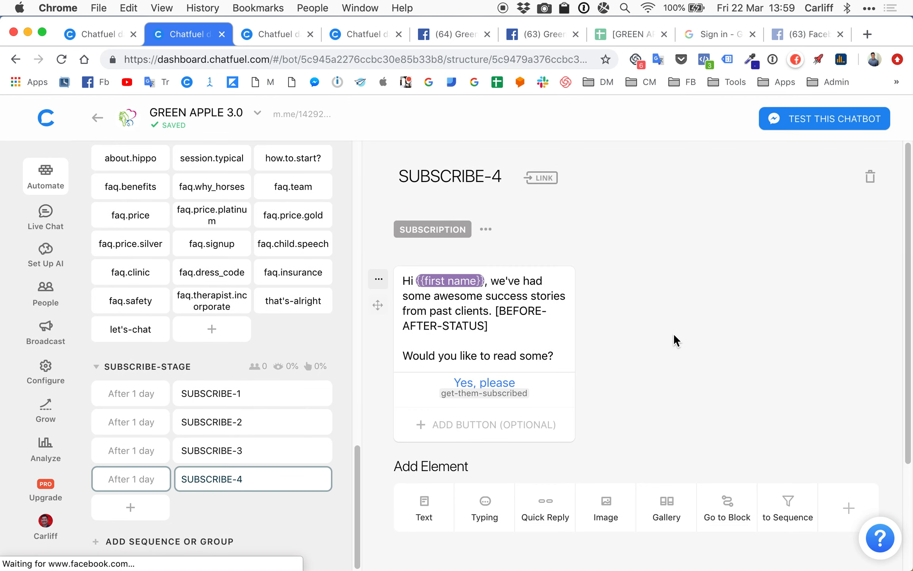
{"action": "scroll", "coordinate": [245, 377], "scroll_direction": "up", "scroll_amount": 10}
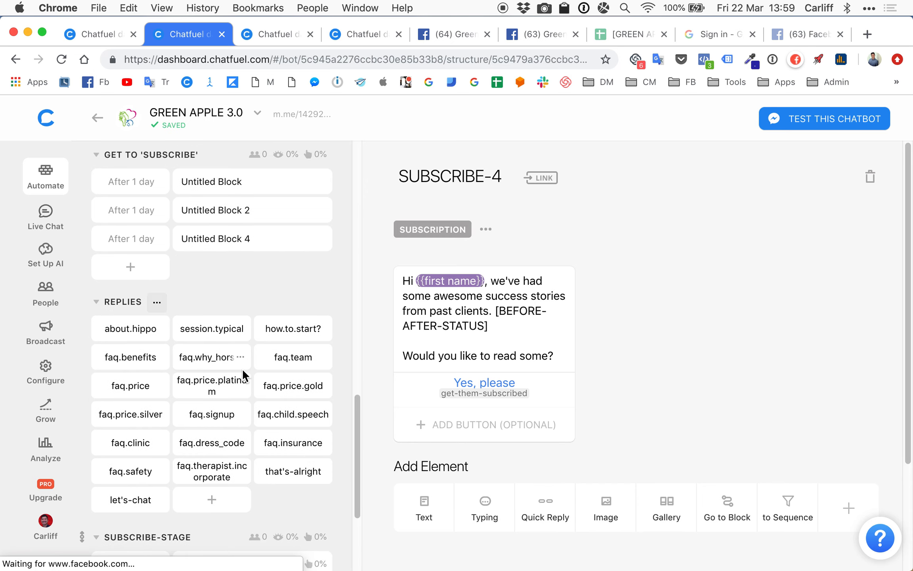
{"action": "scroll", "coordinate": [245, 377], "scroll_direction": "up", "scroll_amount": 10}
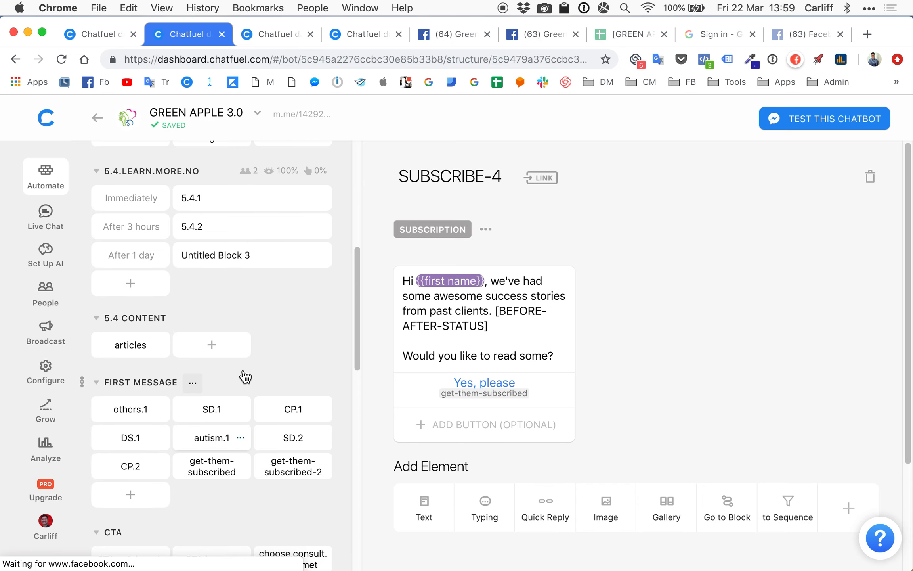
{"action": "scroll", "coordinate": [244, 375], "scroll_direction": "down", "scroll_amount": 1}
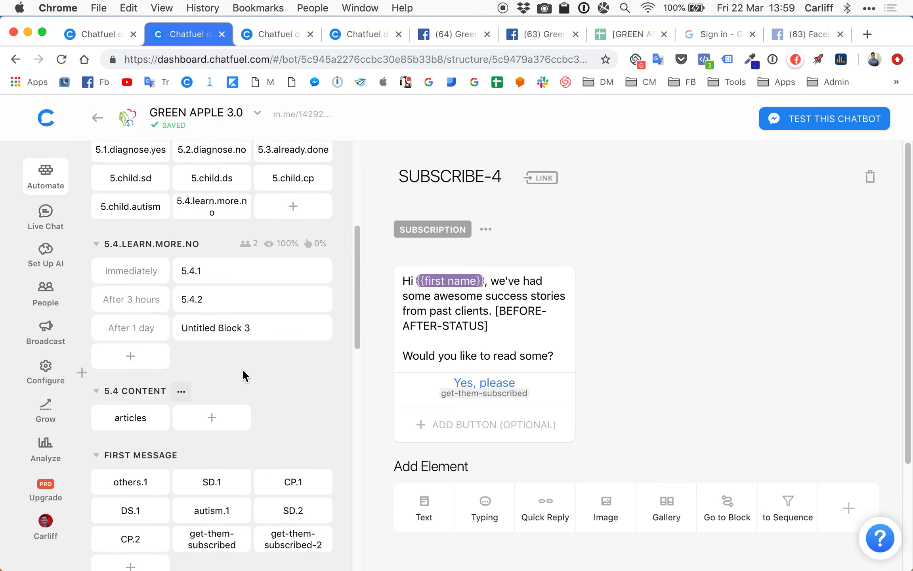
{"action": "scroll", "coordinate": [243, 372], "scroll_direction": "down", "scroll_amount": 1}
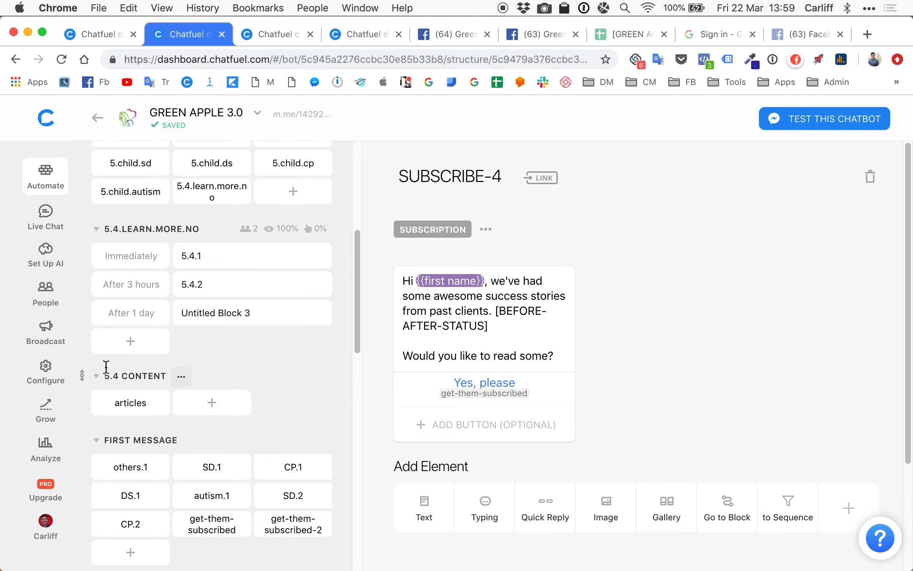
- Add a Subscribe to Sequence card below the message in the articles-videos broadcast trigger and set its sequence to GET TO 'SUBSCRIBE'
{"action": "left_click", "coordinate": [46, 334]}
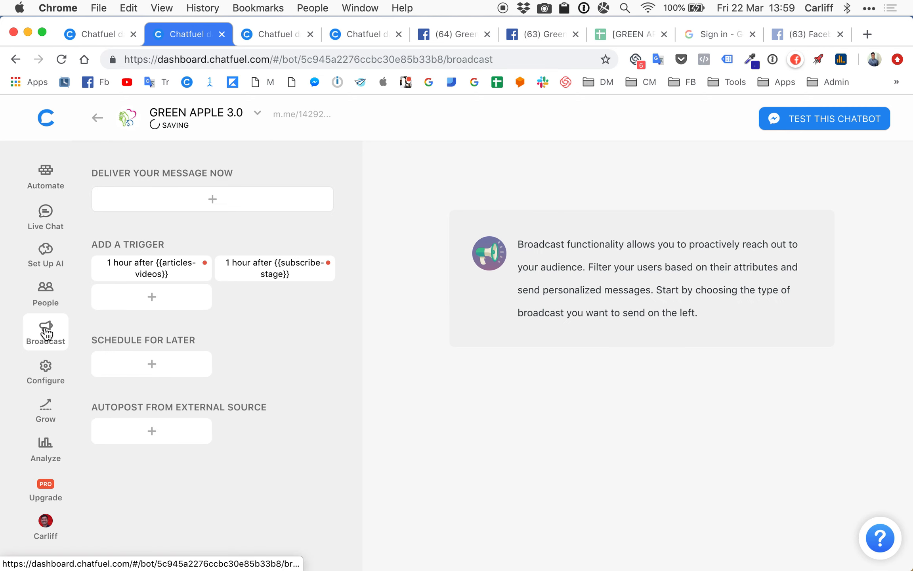
{"action": "left_click", "coordinate": [150, 273]}
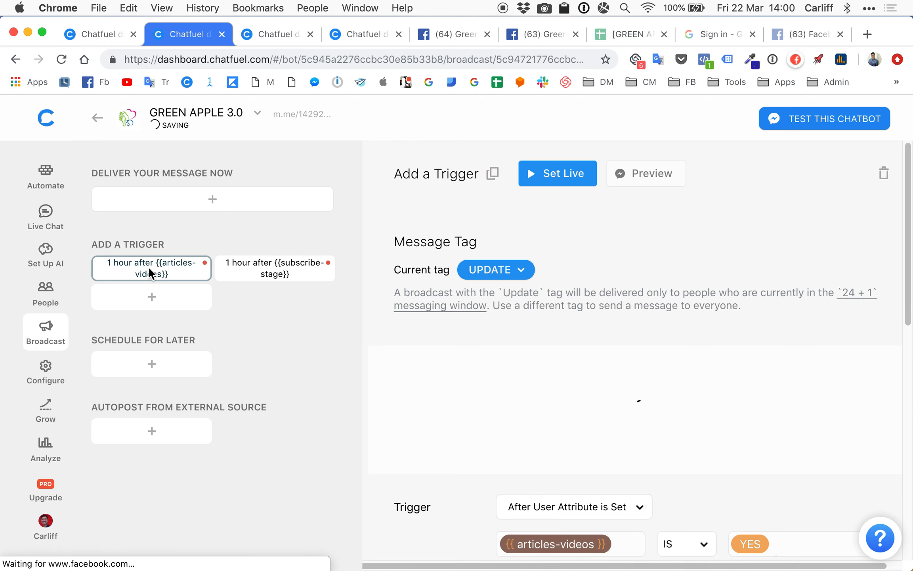
{"action": "scroll", "coordinate": [678, 246], "scroll_direction": "down", "scroll_amount": 3}
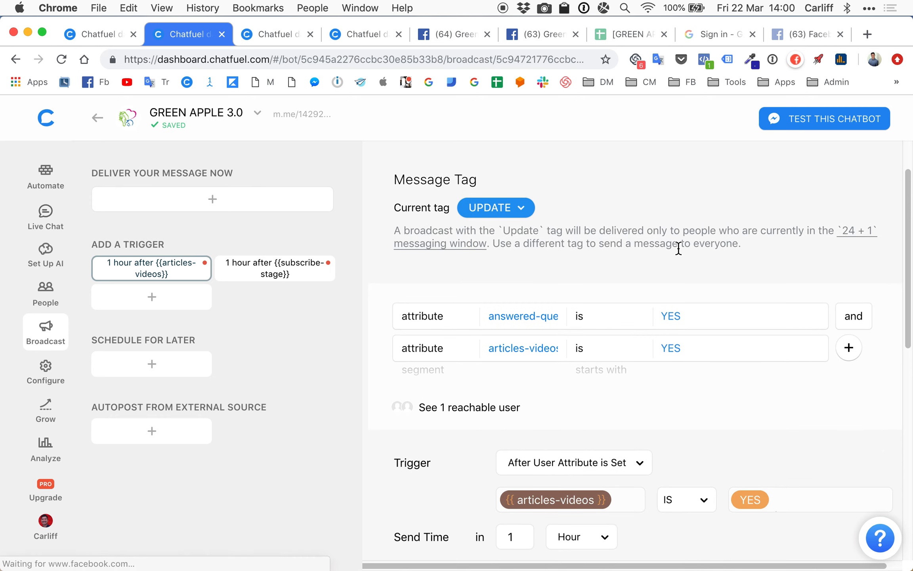
{"action": "scroll", "coordinate": [680, 251], "scroll_direction": "down", "scroll_amount": 10}
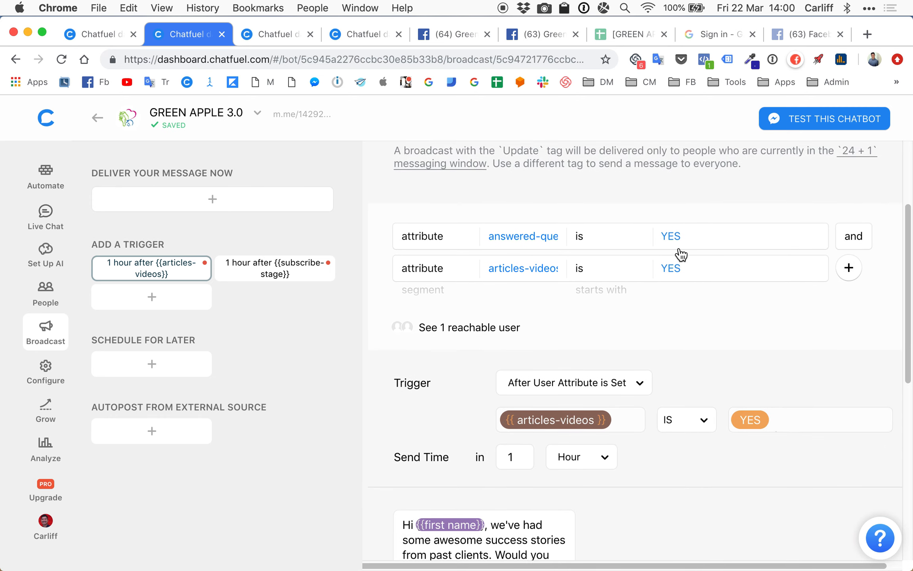
{"action": "scroll", "coordinate": [664, 314], "scroll_direction": "down", "scroll_amount": 3}
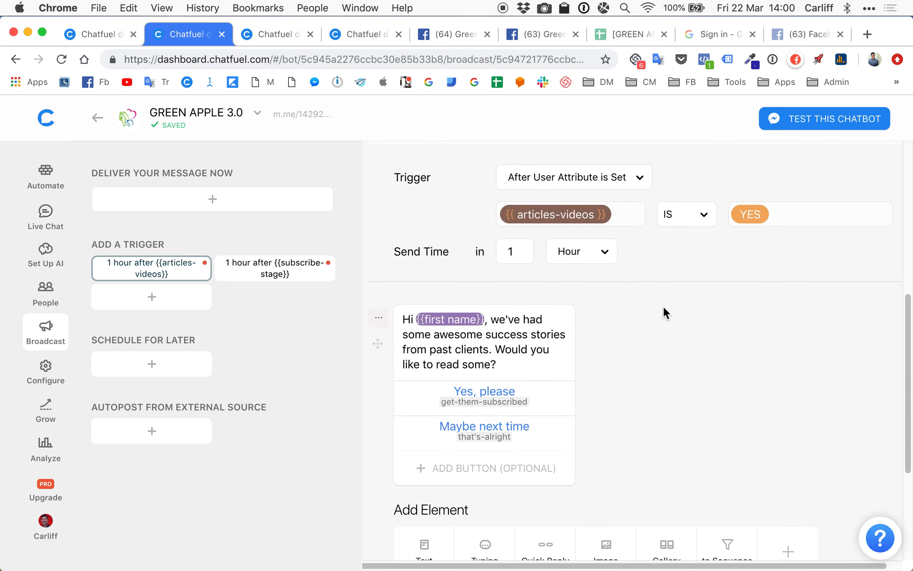
{"action": "scroll", "coordinate": [658, 363], "scroll_direction": "down", "scroll_amount": 2}
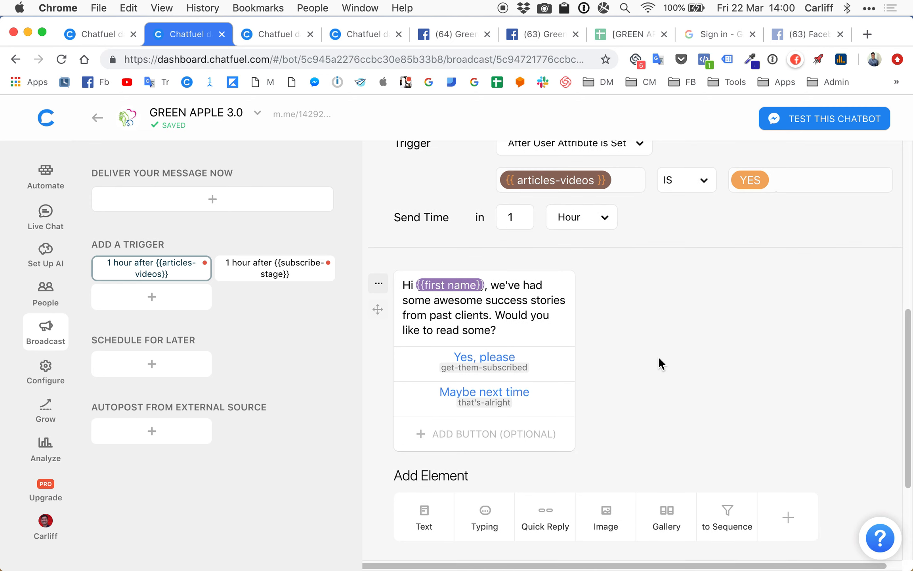
{"action": "scroll", "coordinate": [659, 359], "scroll_direction": "up", "scroll_amount": 15}
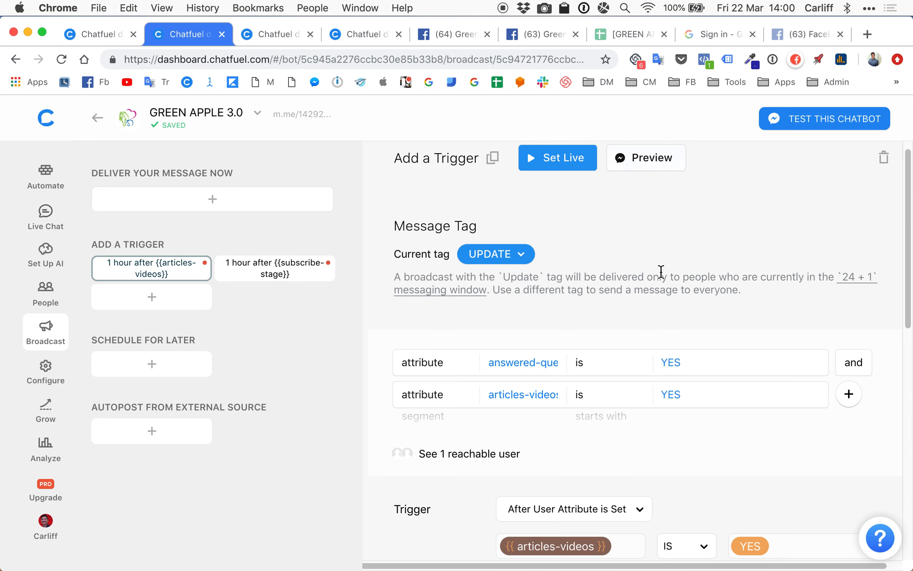
{"action": "scroll", "coordinate": [660, 272], "scroll_direction": "down", "scroll_amount": 16}
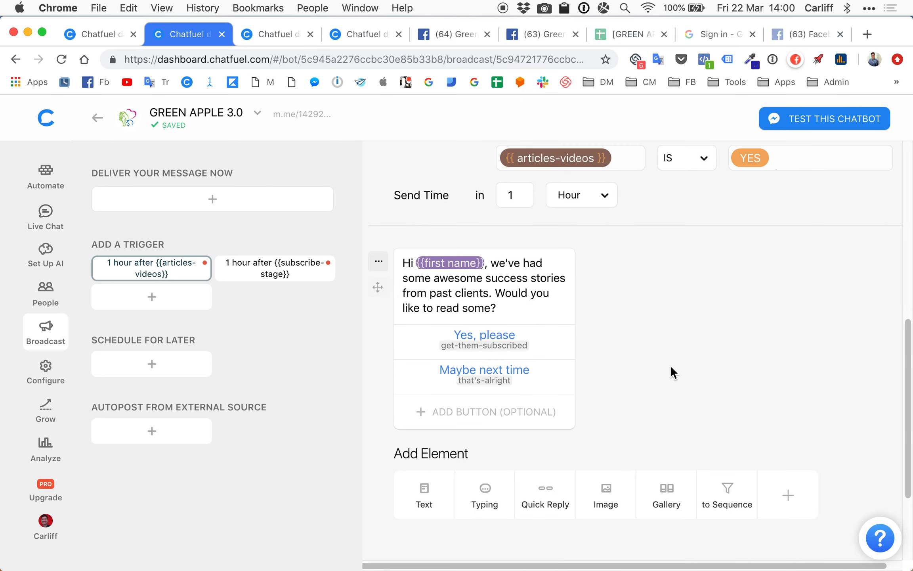
{"action": "left_click", "coordinate": [730, 500]}
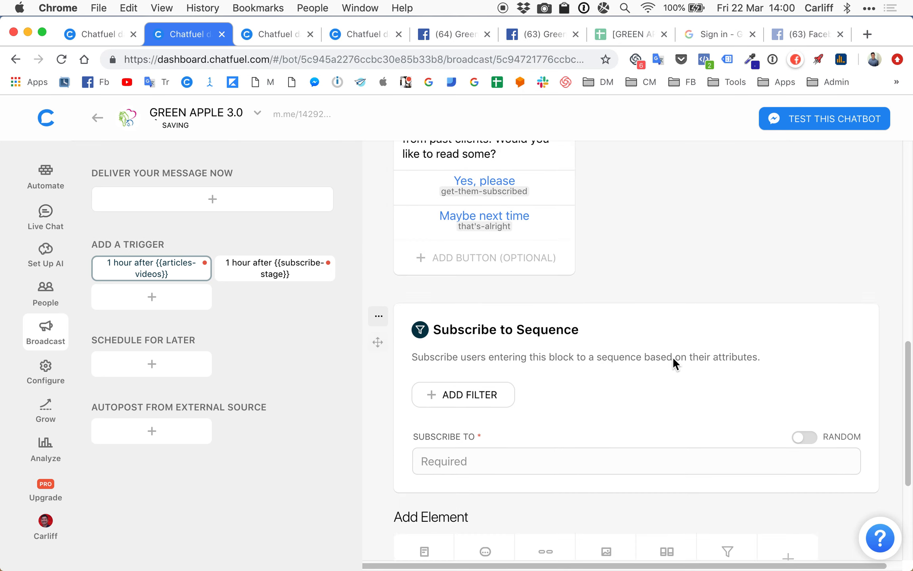
{"action": "left_click", "coordinate": [481, 406]}
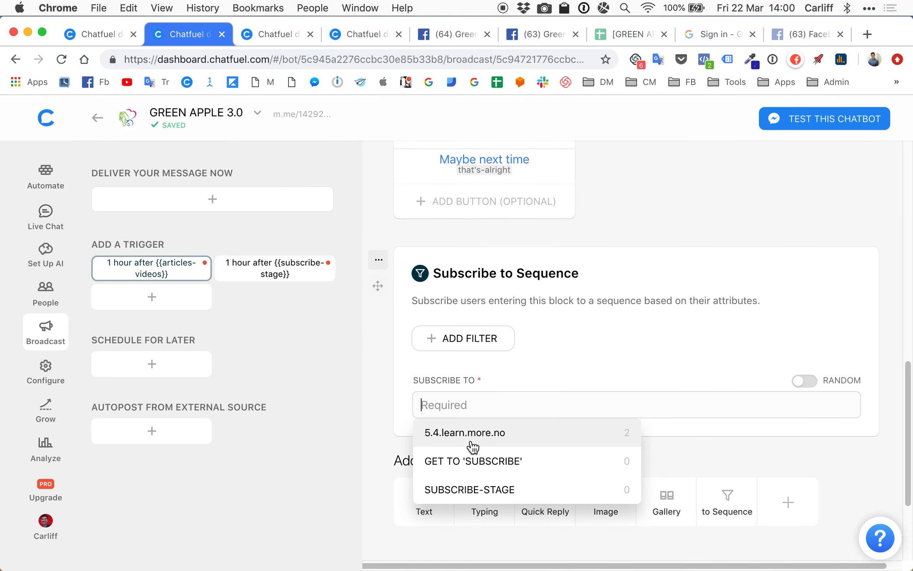
{"action": "left_click", "coordinate": [473, 463]}
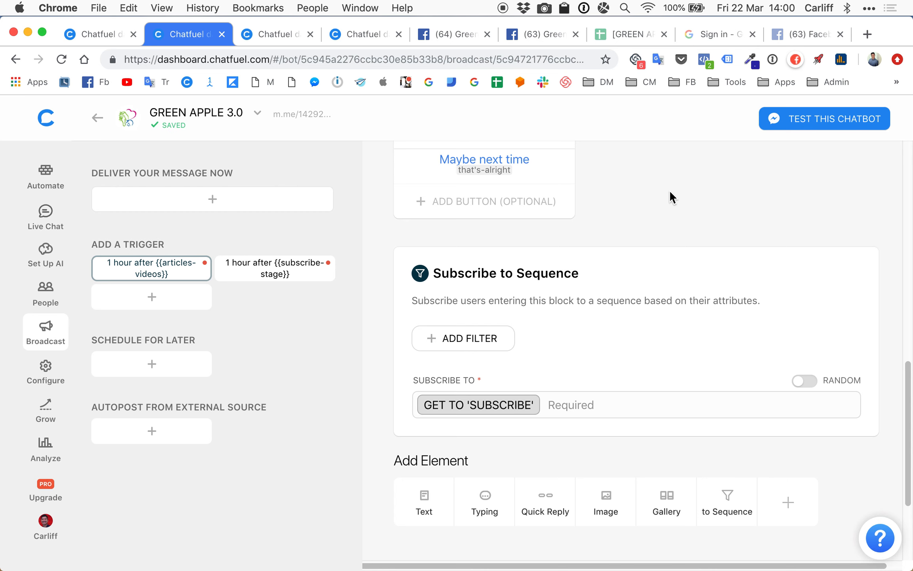
- Add an Unsubscribe from Sequence card above the message in the subscribe-stage broadcast trigger, with GET TO 'SUBSCRIBE' as its sequence
{"action": "left_click", "coordinate": [271, 263]}
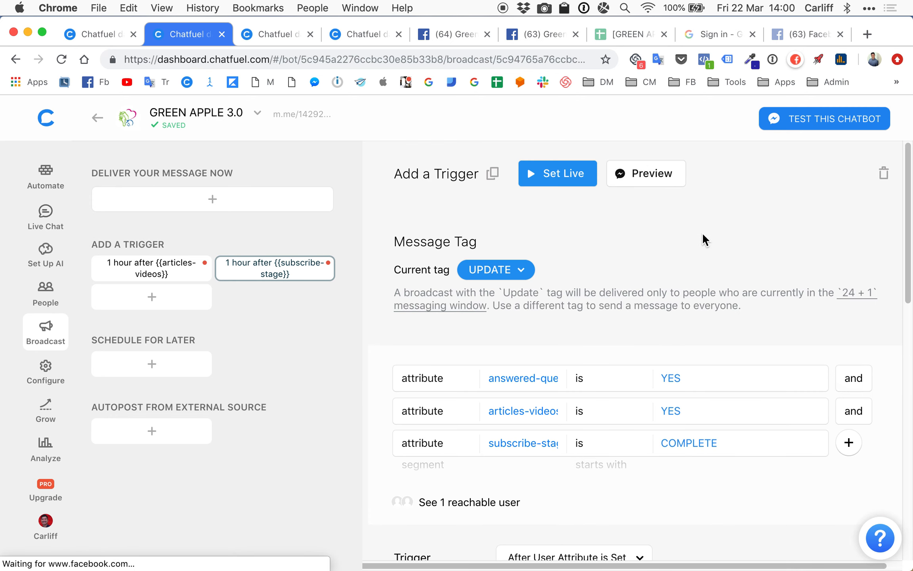
{"action": "scroll", "coordinate": [703, 235], "scroll_direction": "down", "scroll_amount": 2}
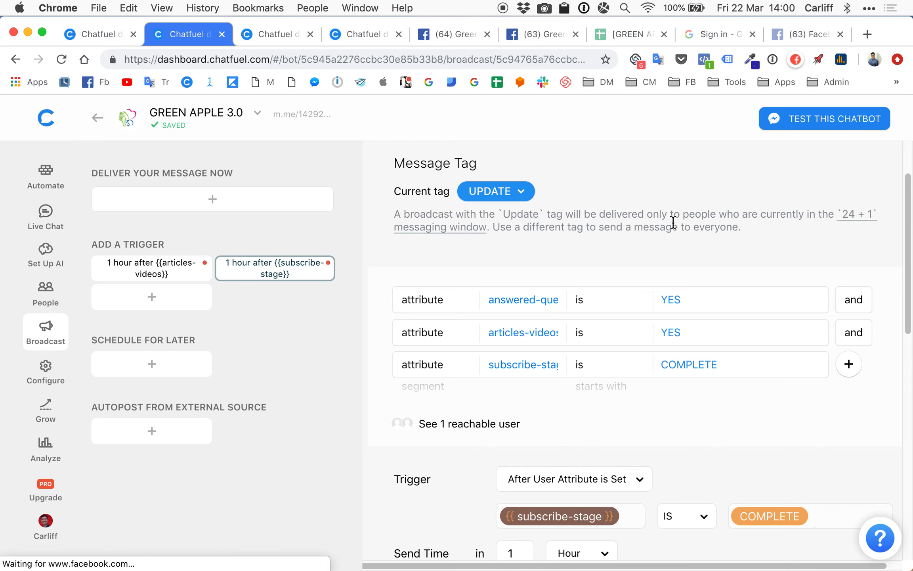
{"action": "scroll", "coordinate": [674, 221], "scroll_direction": "down", "scroll_amount": 10}
{"action": "scroll", "coordinate": [673, 221], "scroll_direction": "up", "scroll_amount": 3}
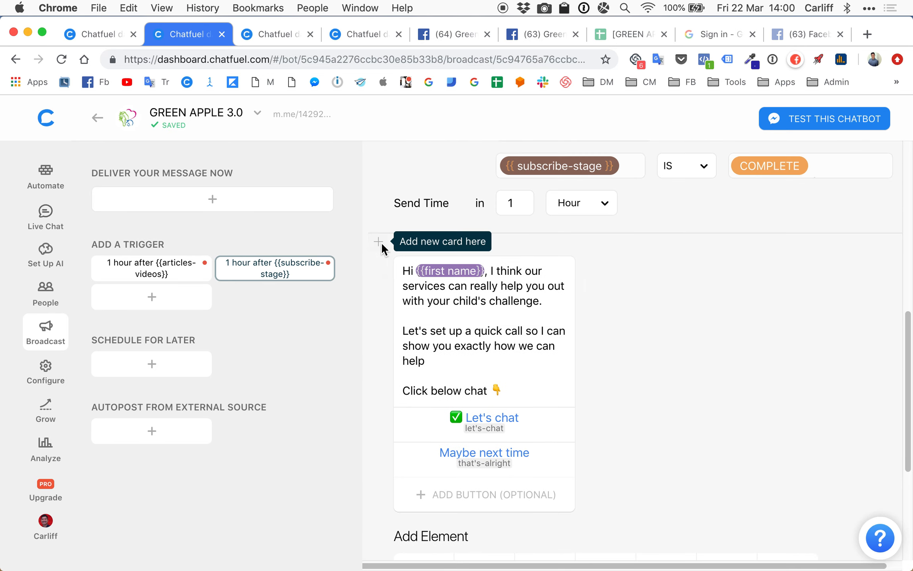
{"action": "left_click", "coordinate": [380, 242]}
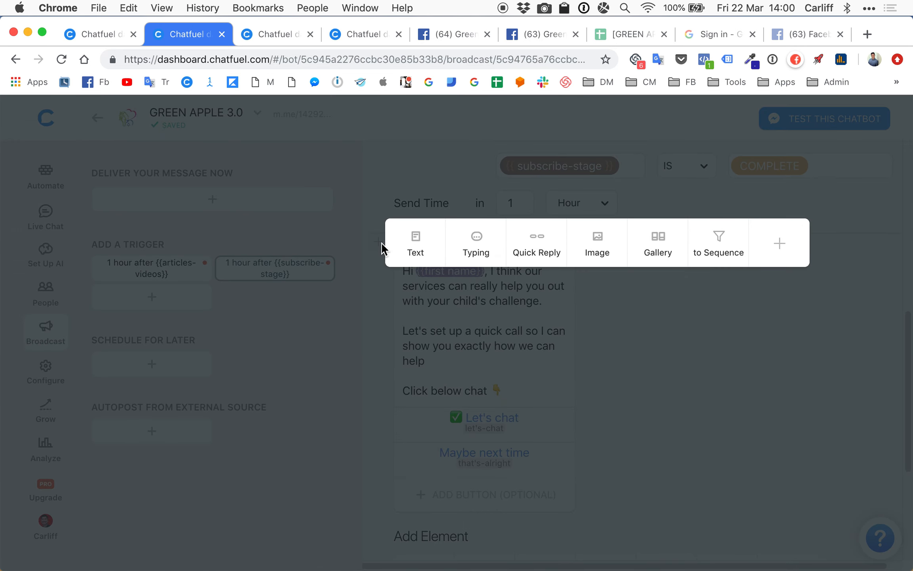
{"action": "left_click", "coordinate": [783, 248]}
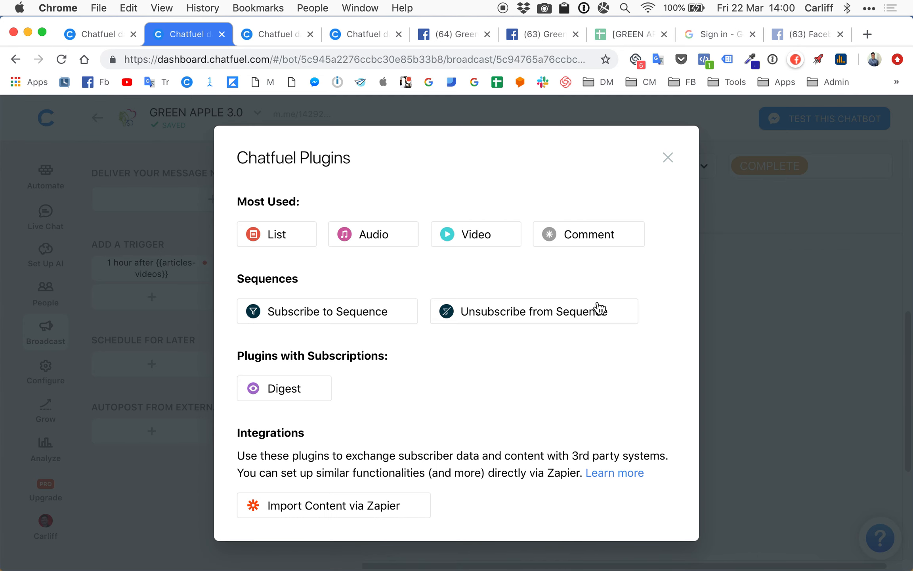
{"action": "left_click", "coordinate": [536, 316]}
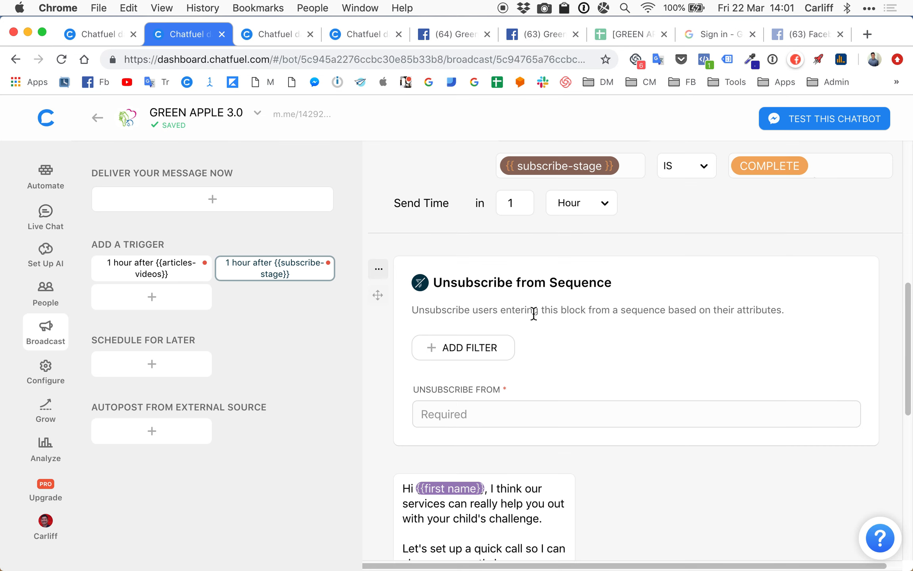
{"action": "left_click", "coordinate": [500, 415]}
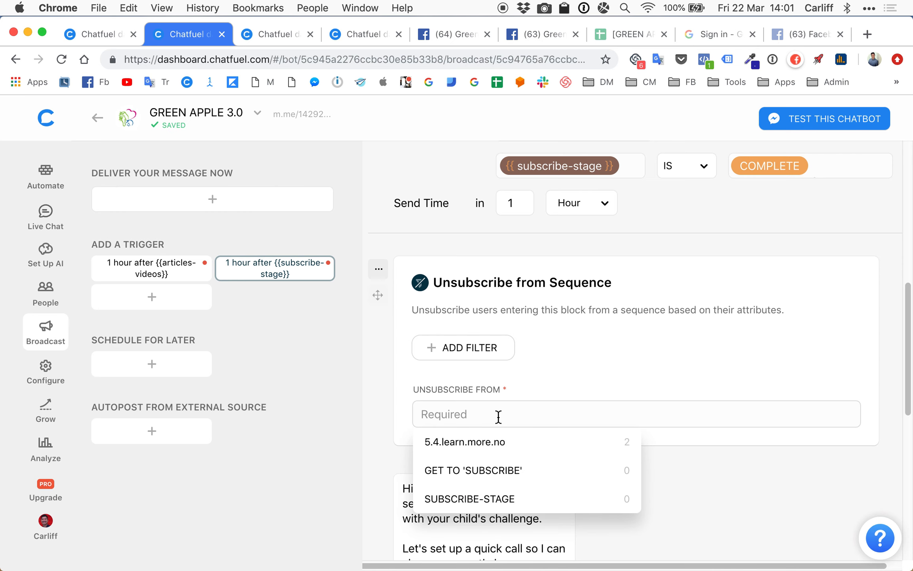
{"action": "left_click", "coordinate": [476, 471]}
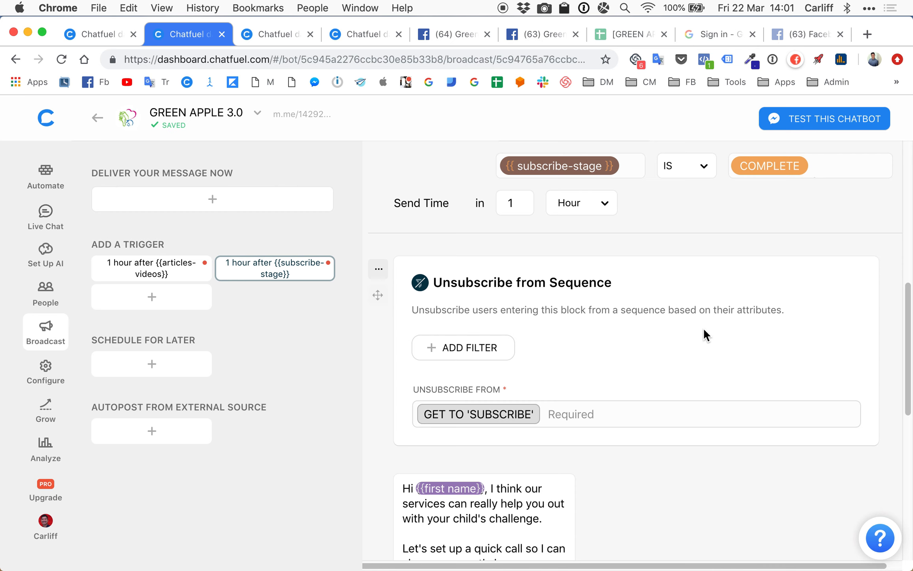
- Add a Subscribe to Sequence card below the Let's chat message in the subscribe-stage broadcast trigger
{"action": "scroll", "coordinate": [704, 330], "scroll_direction": "down", "scroll_amount": 5}
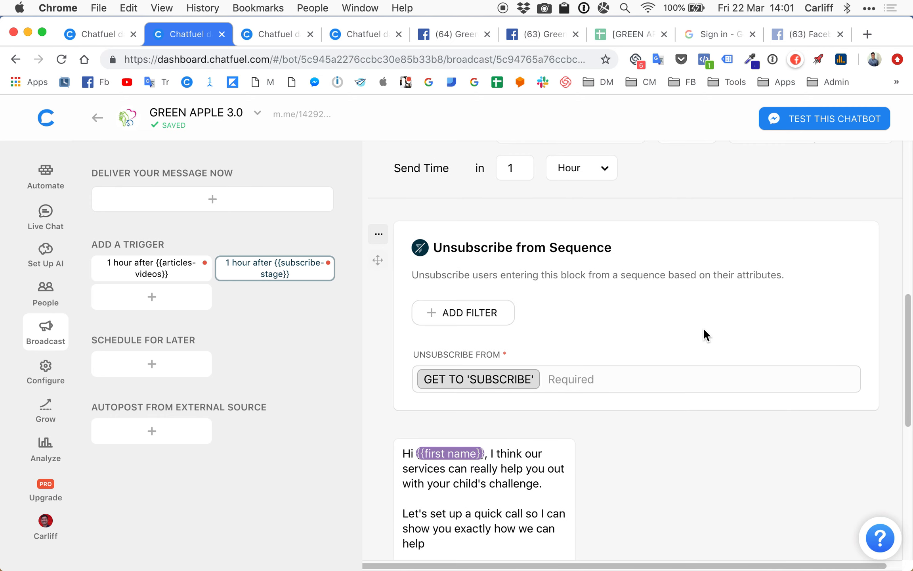
{"action": "scroll", "coordinate": [704, 330], "scroll_direction": "down", "scroll_amount": 2}
{"action": "scroll", "coordinate": [703, 327], "scroll_direction": "down", "scroll_amount": 3}
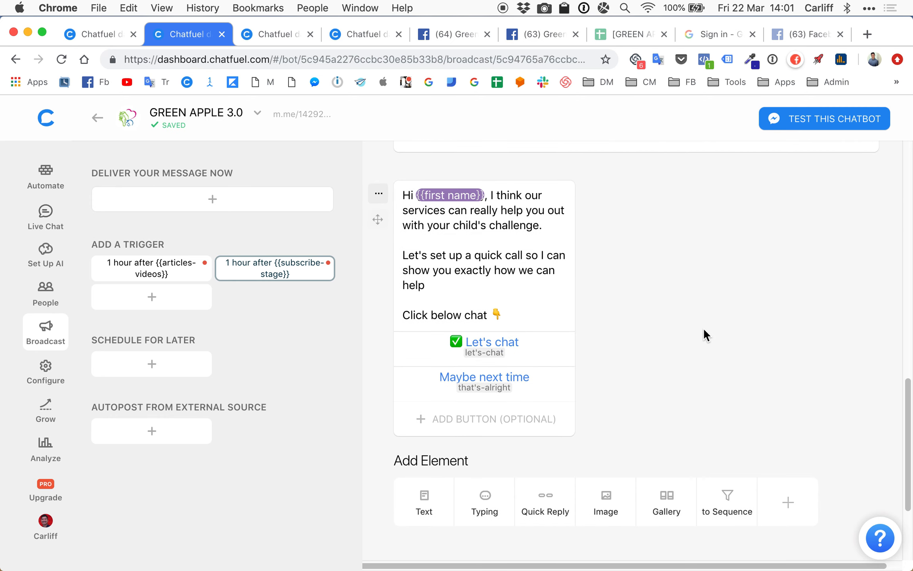
{"action": "scroll", "coordinate": [703, 327], "scroll_direction": "up", "scroll_amount": 1}
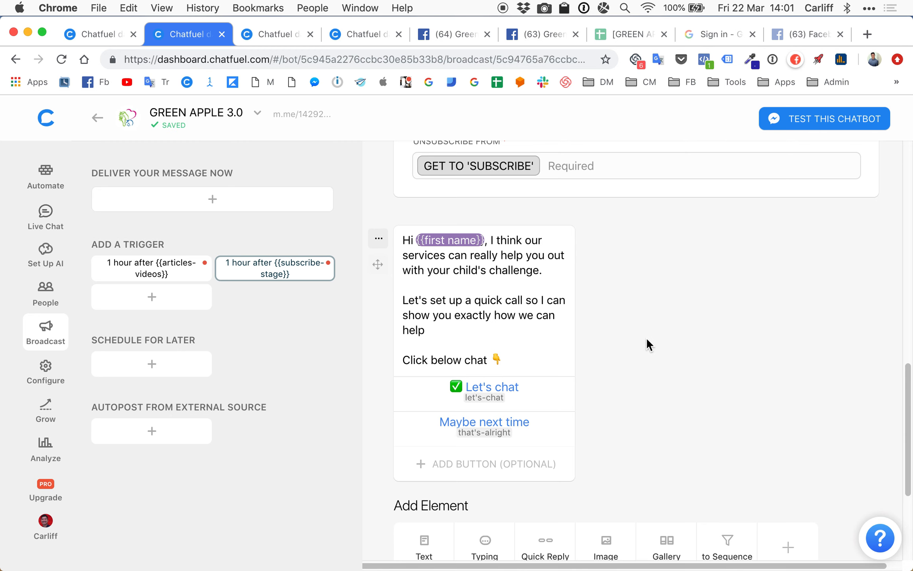
{"action": "scroll", "coordinate": [647, 337], "scroll_direction": "down", "scroll_amount": 2}
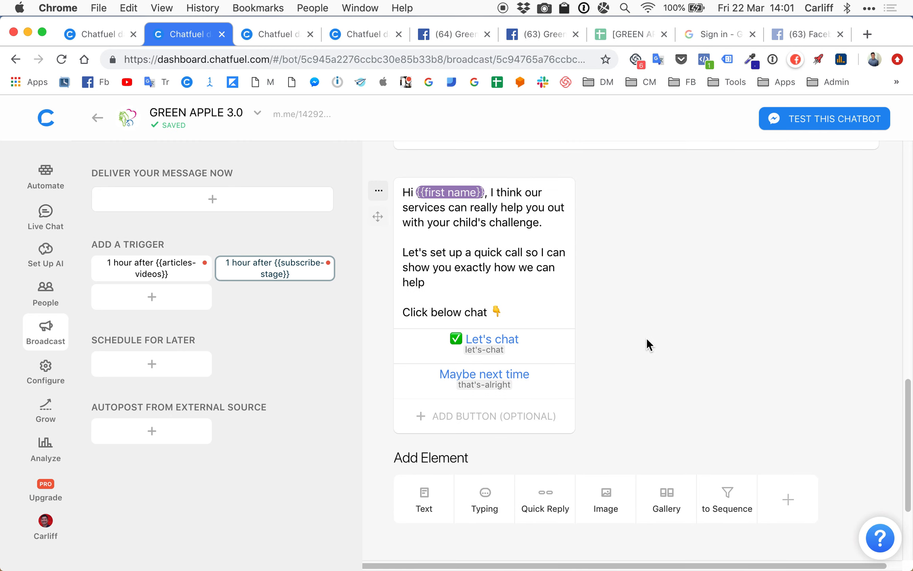
{"action": "left_click", "coordinate": [727, 496]}
{"action": "scroll", "coordinate": [669, 362], "scroll_direction": "down", "scroll_amount": 5}
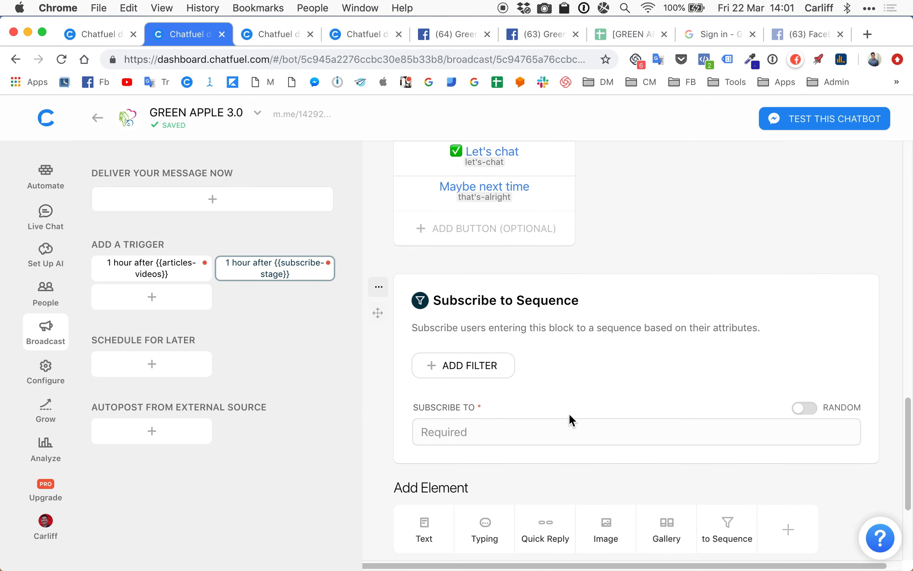
- Clone the SUBSCRIBE-STAGE sequence within the GREEN APPLE 3.0 bot
{"action": "left_click", "coordinate": [46, 175]}
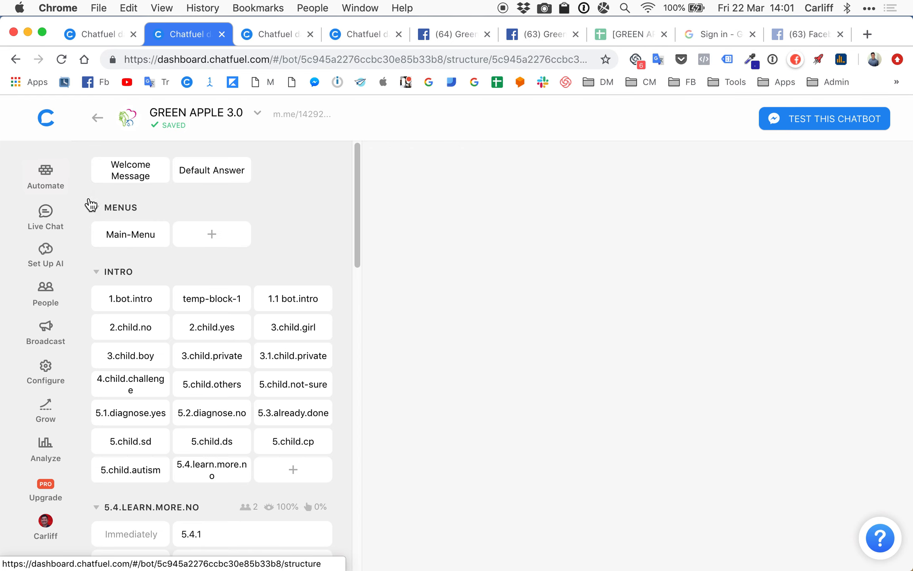
{"action": "scroll", "coordinate": [206, 299], "scroll_direction": "down", "scroll_amount": 10}
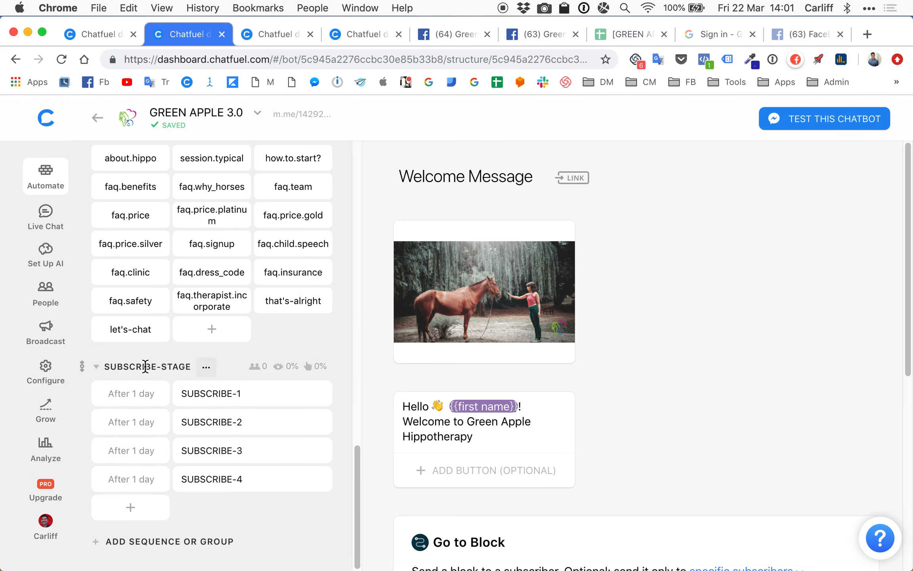
{"action": "left_click", "coordinate": [207, 368]}
{"action": "left_click", "coordinate": [212, 396]}
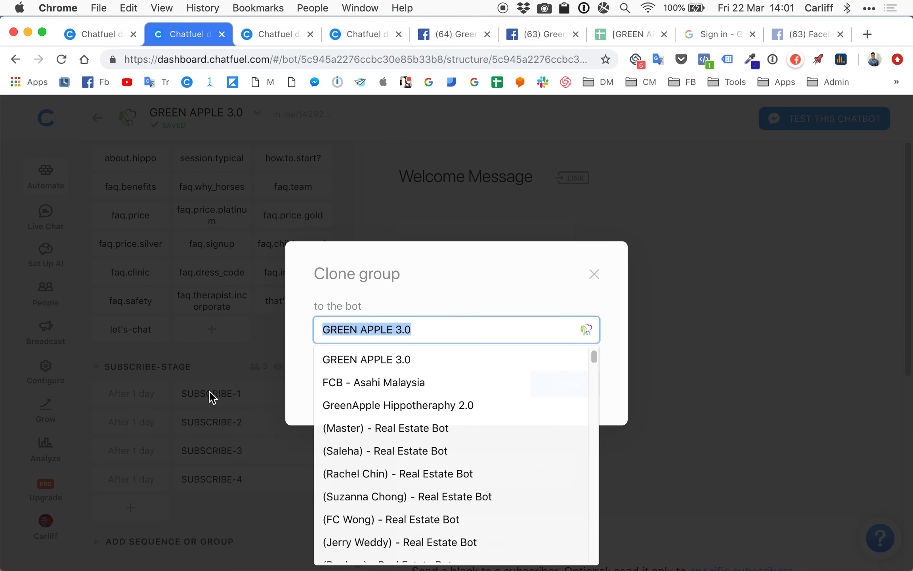
{"action": "key", "text": "Return"}
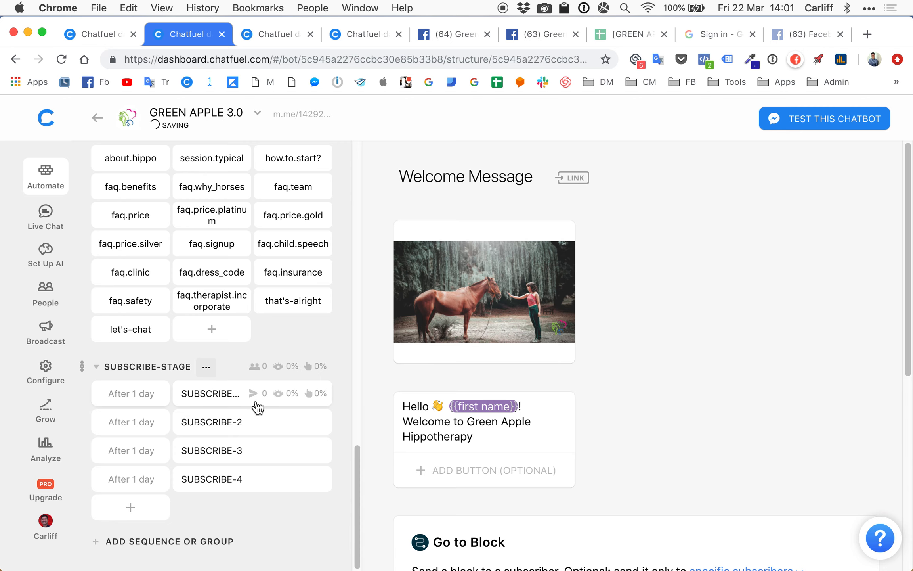
- Rename the cloned SUBSCRIBE-STAGE COPY sequence to LETS-CHAT-STAGE
{"action": "scroll", "coordinate": [263, 406], "scroll_direction": "down", "scroll_amount": 2}
{"action": "scroll", "coordinate": [264, 410], "scroll_direction": "down", "scroll_amount": 3}
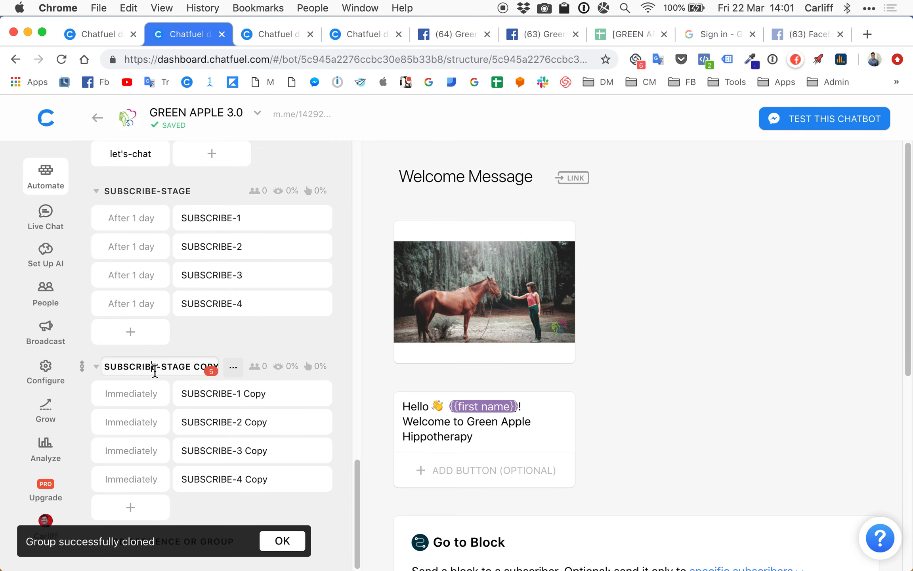
{"action": "left_click_drag", "start_coordinate": [156, 368], "coordinate": [80, 368]}
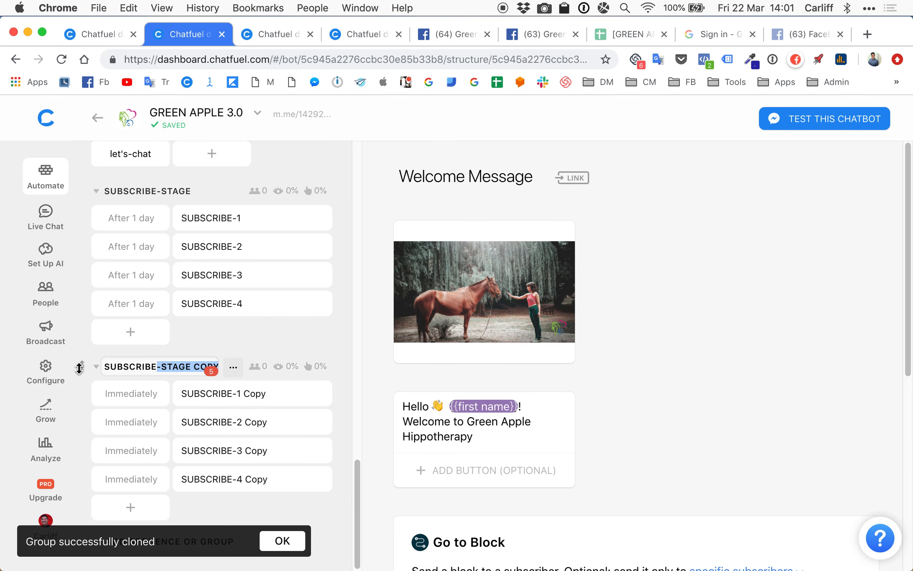
{"action": "left_click", "coordinate": [156, 367]}
{"action": "left_click_drag", "start_coordinate": [157, 367], "coordinate": [104, 367]}
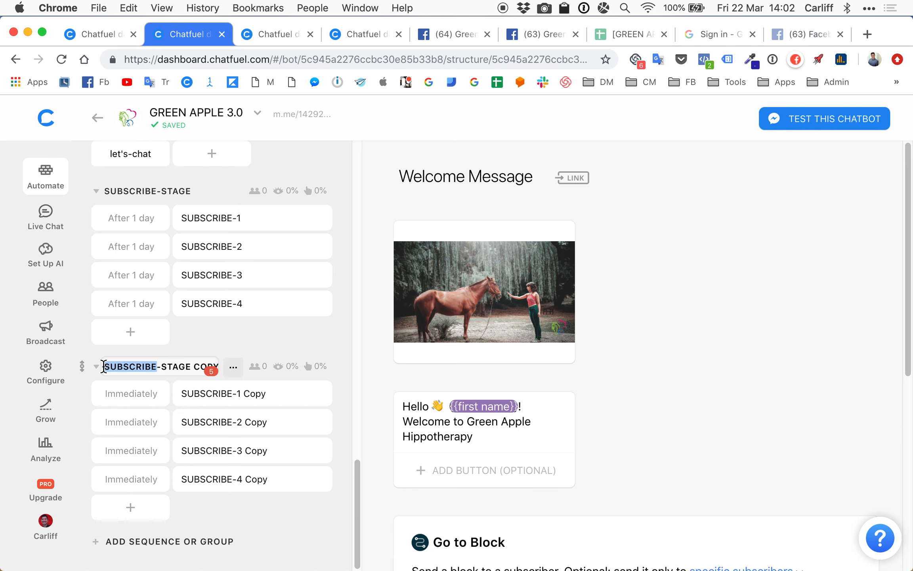
{"action": "type", "text": "LETS"}
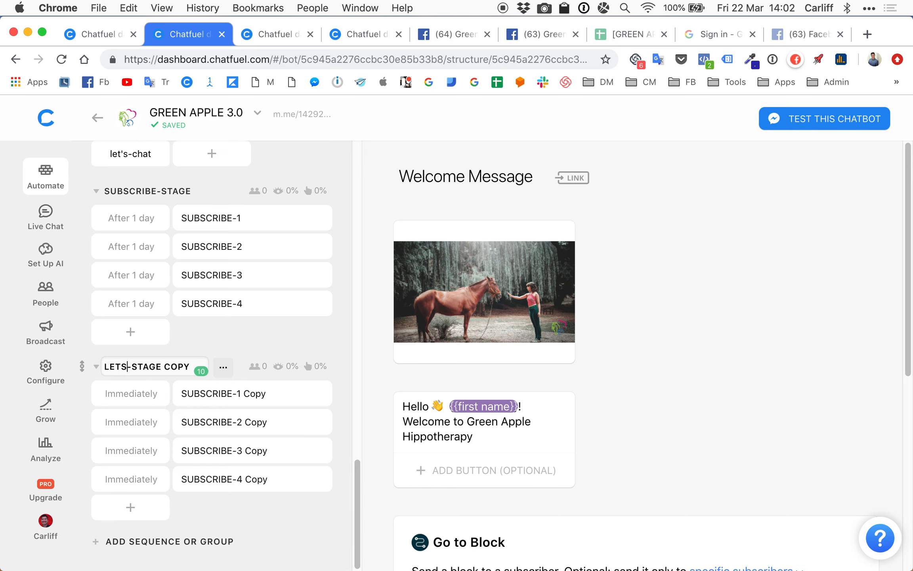
{"action": "type", "text": "-CHAT"}
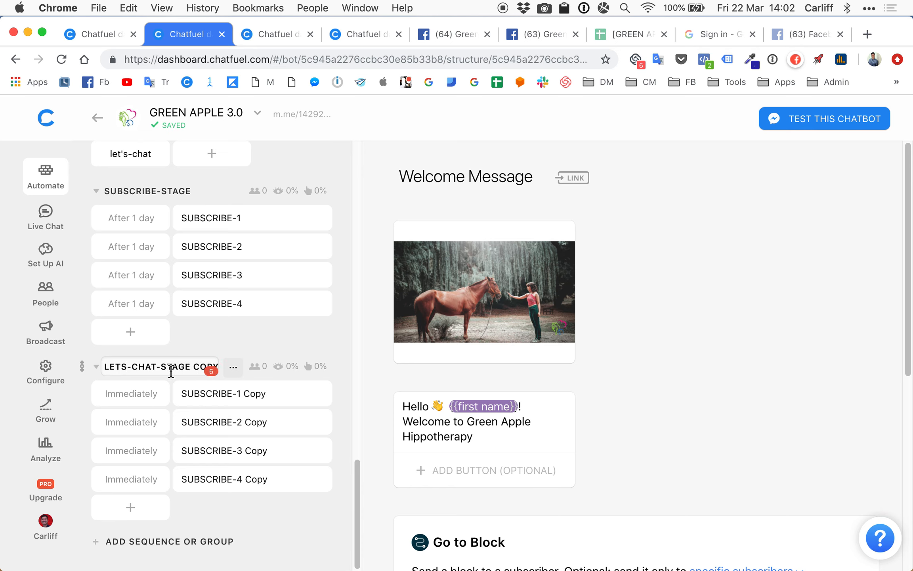
{"action": "left_click_drag", "start_coordinate": [192, 367], "coordinate": [249, 368]}
{"action": "key", "text": "BackSpace"}
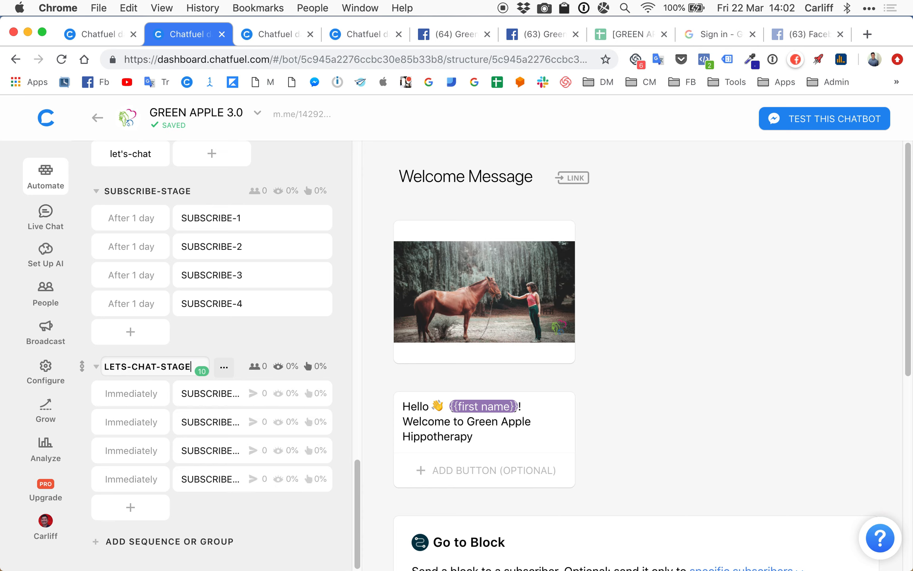
{"action": "key", "text": "Return"}
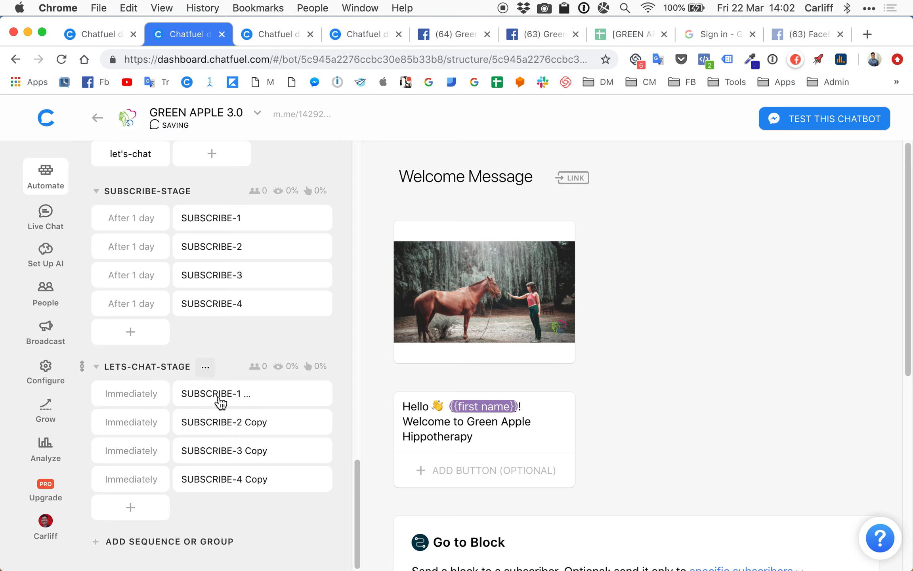
- Set the send delay of the first two messages in LETS-CHAT-STAGE to 1 day each
{"action": "left_click", "coordinate": [134, 400]}
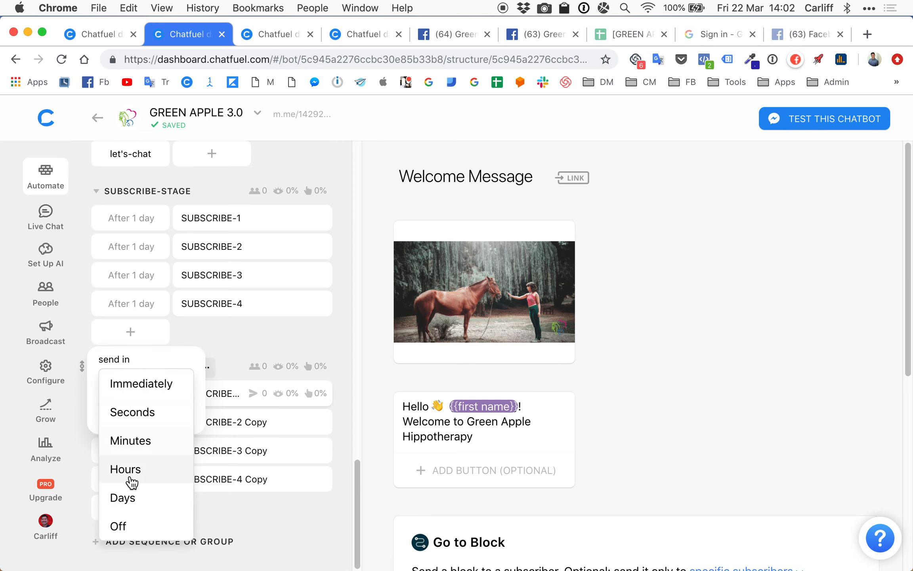
{"action": "left_click", "coordinate": [125, 498]}
{"action": "type", "text": "1"}
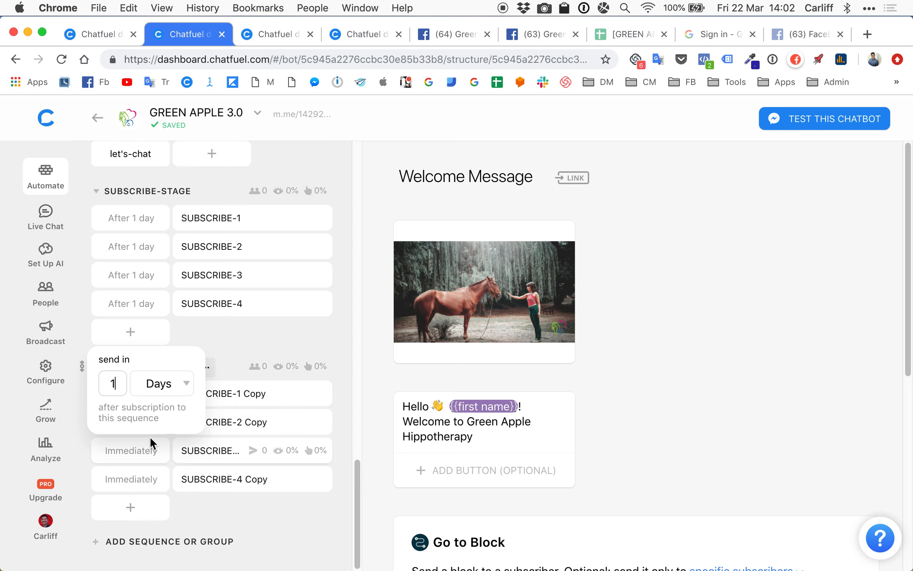
{"action": "left_click", "coordinate": [218, 338]}
{"action": "left_click", "coordinate": [131, 432]}
{"action": "left_click", "coordinate": [133, 432]}
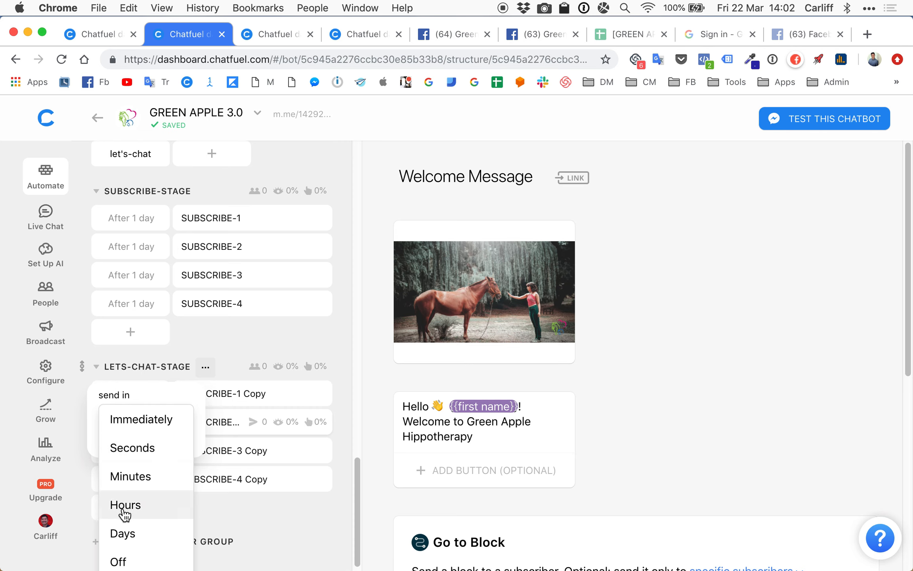
{"action": "left_click", "coordinate": [123, 534]}
{"action": "left_click", "coordinate": [116, 417]}
{"action": "type", "text": "1"}
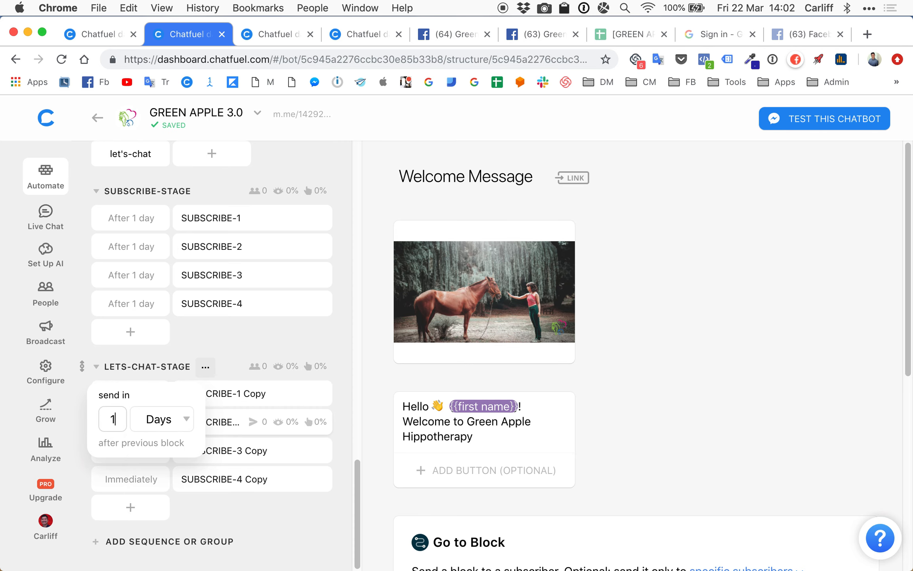
{"action": "left_click", "coordinate": [207, 352]}
- Set the send delay of the third and fourth messages in LETS-CHAT-STAGE to 1 day each
{"action": "left_click", "coordinate": [130, 456]}
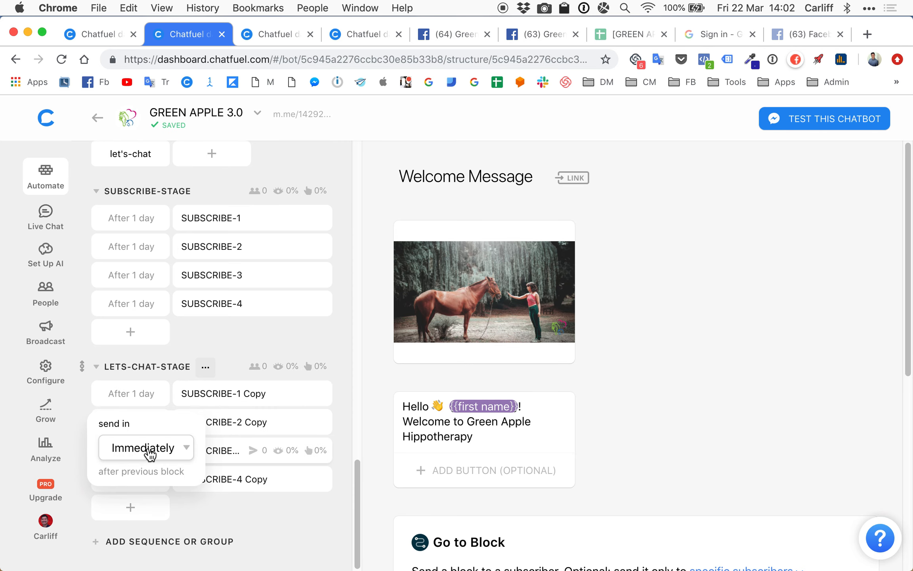
{"action": "left_click", "coordinate": [148, 455]}
{"action": "left_click", "coordinate": [127, 562]}
{"action": "type", "text": "1"}
{"action": "left_click", "coordinate": [253, 329]}
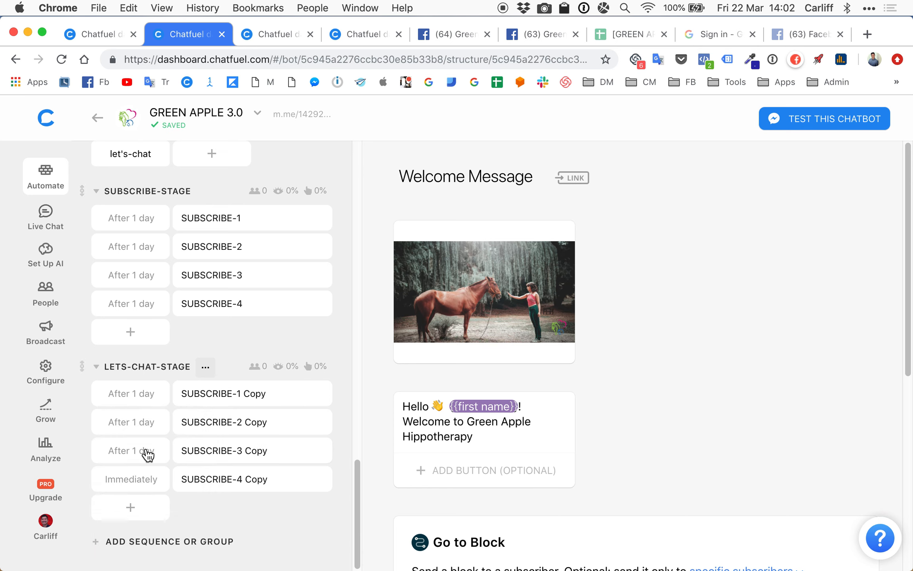
{"action": "left_click", "coordinate": [128, 482]}
{"action": "left_click", "coordinate": [147, 486]}
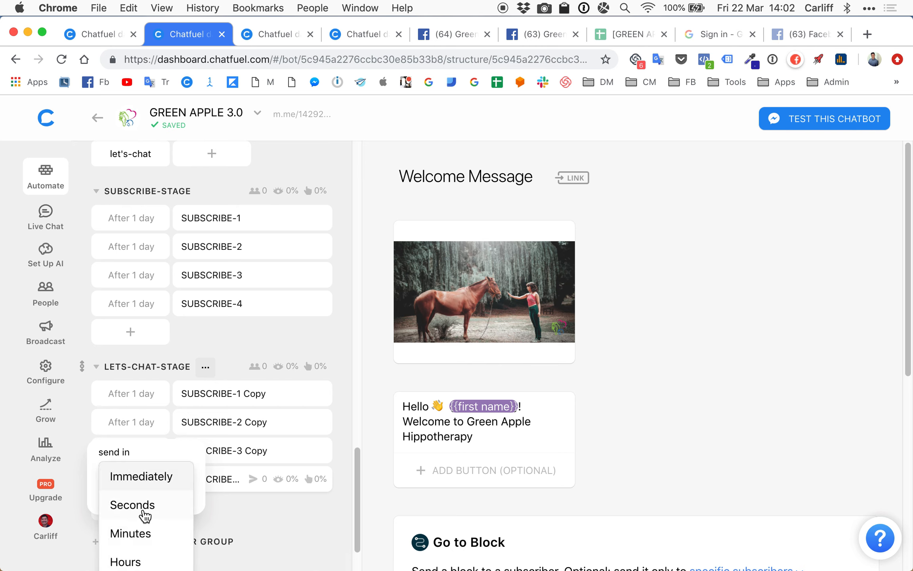
{"action": "scroll", "coordinate": [178, 509], "scroll_direction": "down", "scroll_amount": 3}
{"action": "left_click", "coordinate": [137, 532]}
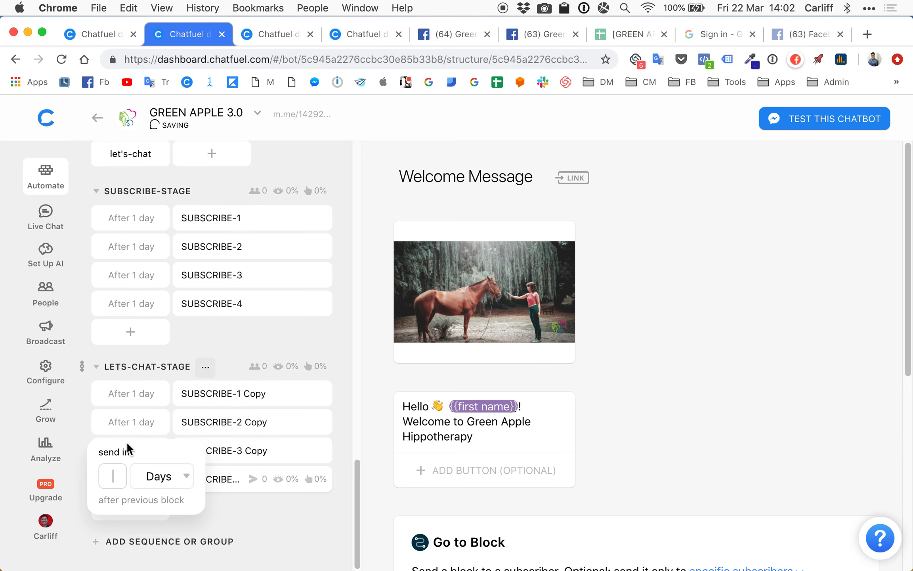
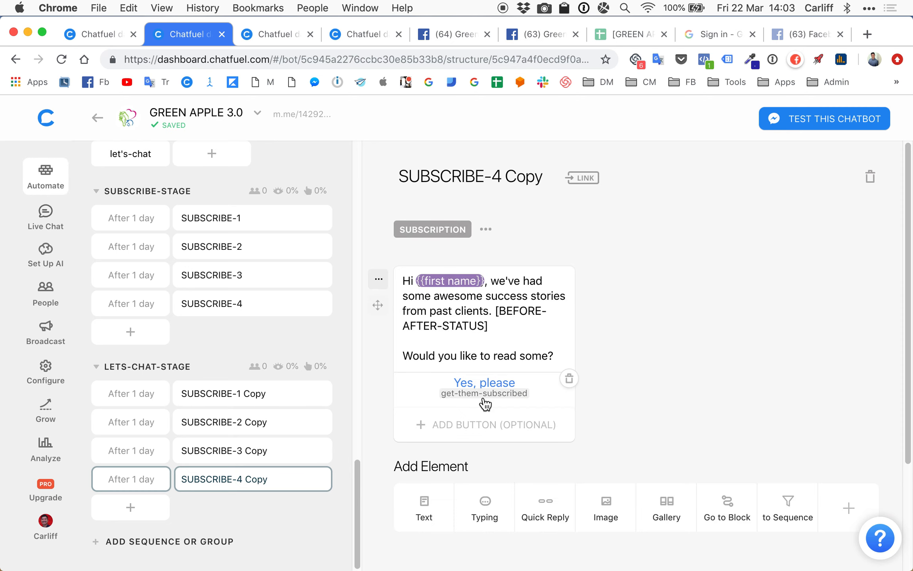
- Redirect the "Yes, please" button in the SUBSCRIBE-4 Copy message to the let's-chat block
{"action": "left_click", "coordinate": [484, 398]}
{"action": "left_click", "coordinate": [481, 472]}
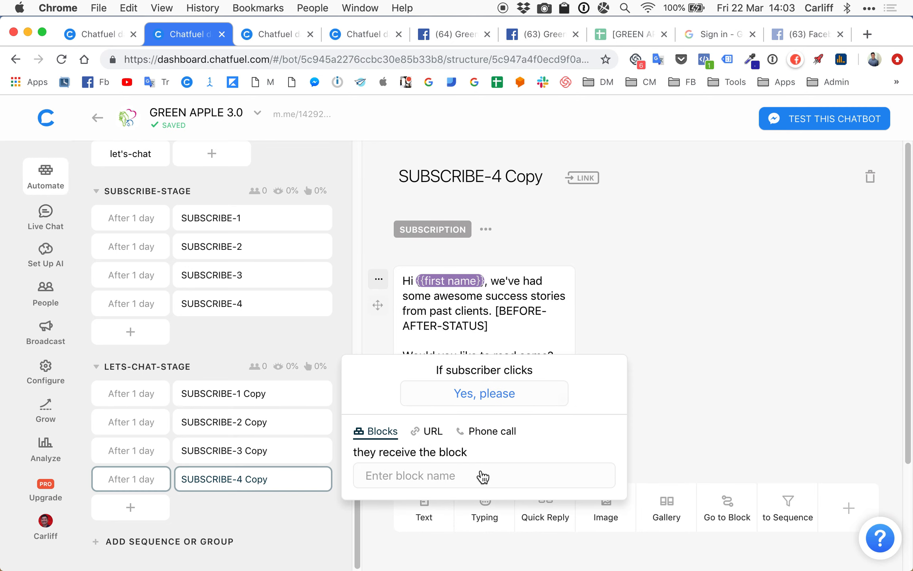
{"action": "type", "text": "LET"}
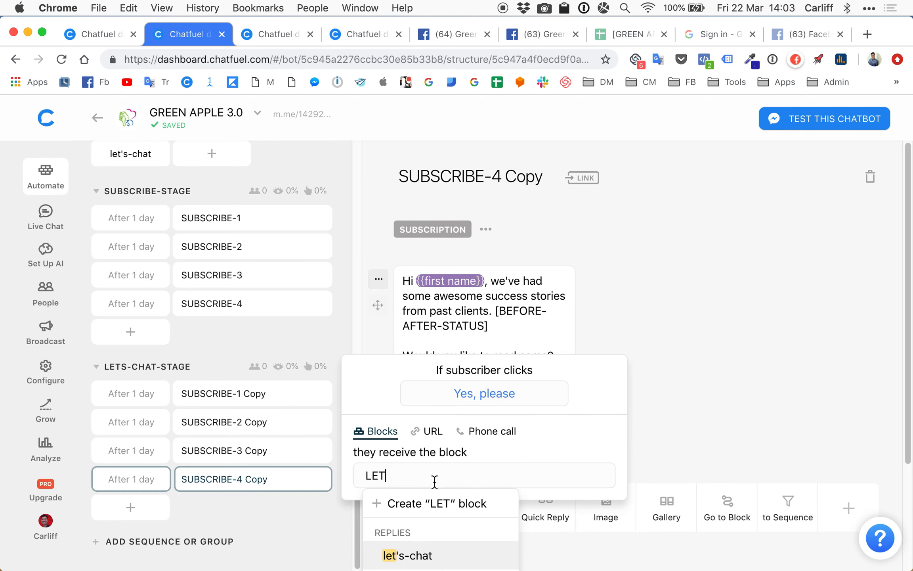
{"action": "left_click", "coordinate": [405, 556]}
{"action": "left_click", "coordinate": [741, 323]}
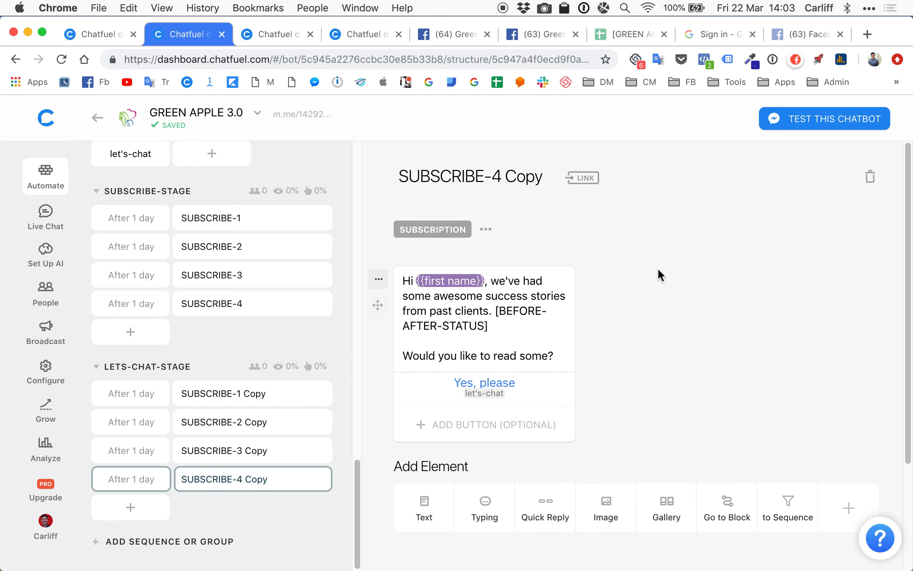
- Rename the SUBSCRIBE-4 Copy block to LETS-CHAT-4 and copy the new name for reuse
{"action": "left_click", "coordinate": [484, 178]}
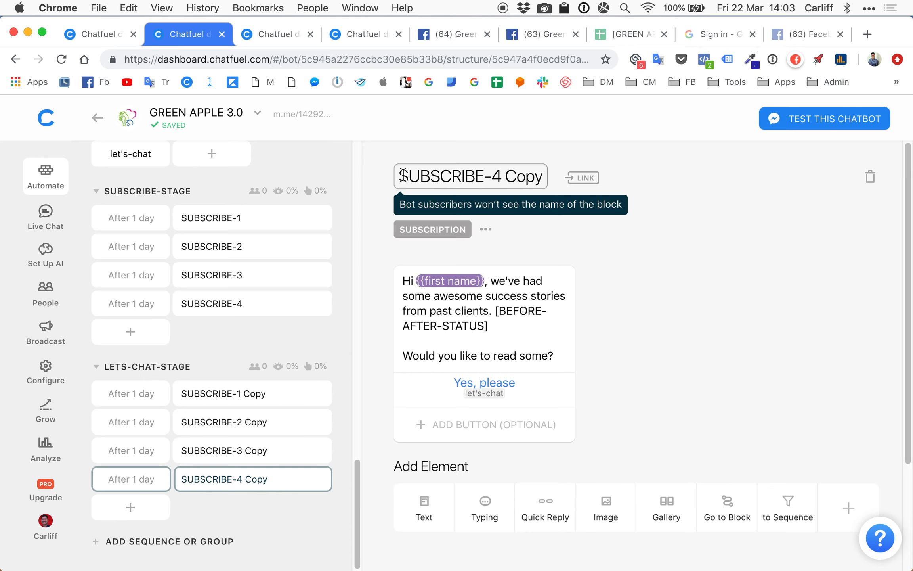
{"action": "left_click_drag", "start_coordinate": [399, 176], "coordinate": [571, 171]}
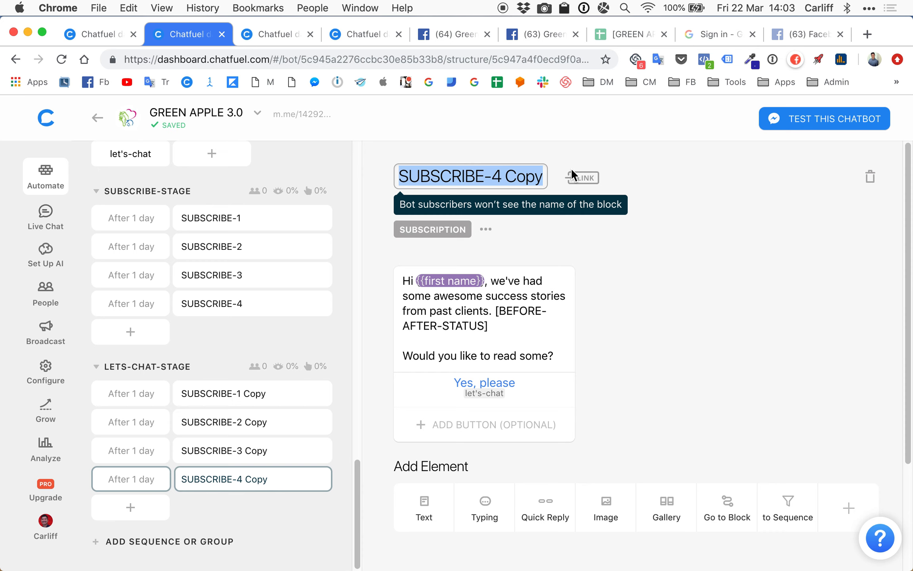
{"action": "type", "text": "LETS-CHAT-4"}
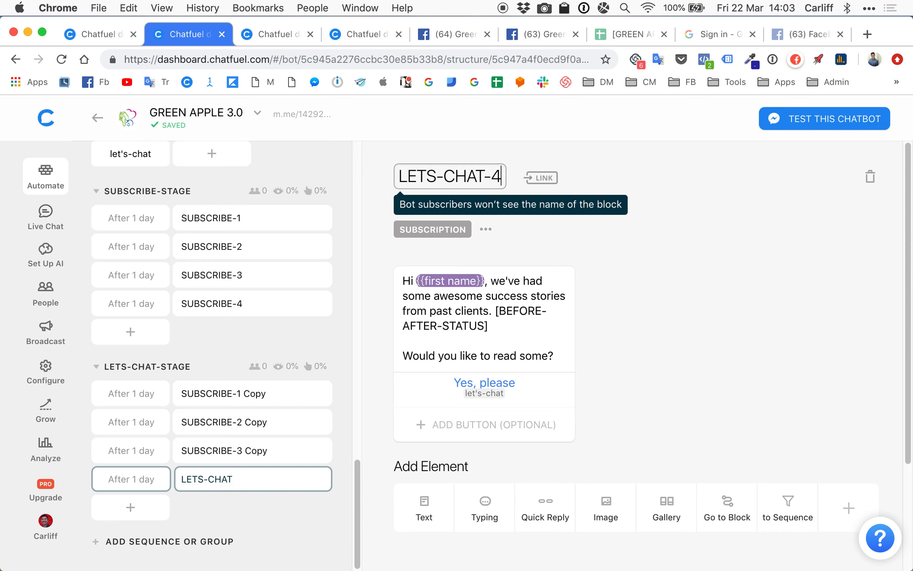
{"action": "triple_click", "coordinate": [445, 178]}
{"action": "key", "text": "super+c"}
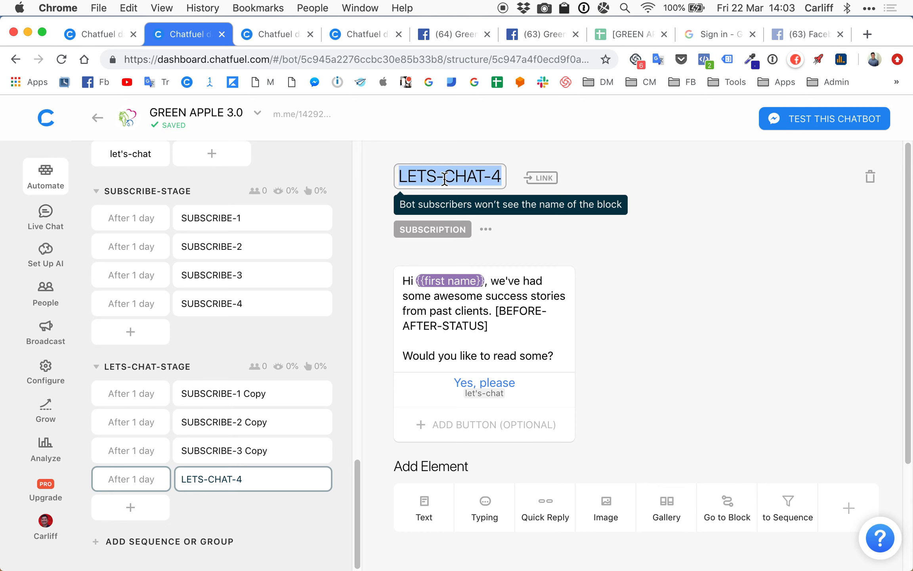
{"action": "left_click", "coordinate": [681, 300]}
- Rename the SUBSCRIBE-3 Copy block in LETS-CHAT-STAGE to LETS-CHAT-3
{"action": "left_click", "coordinate": [218, 451]}
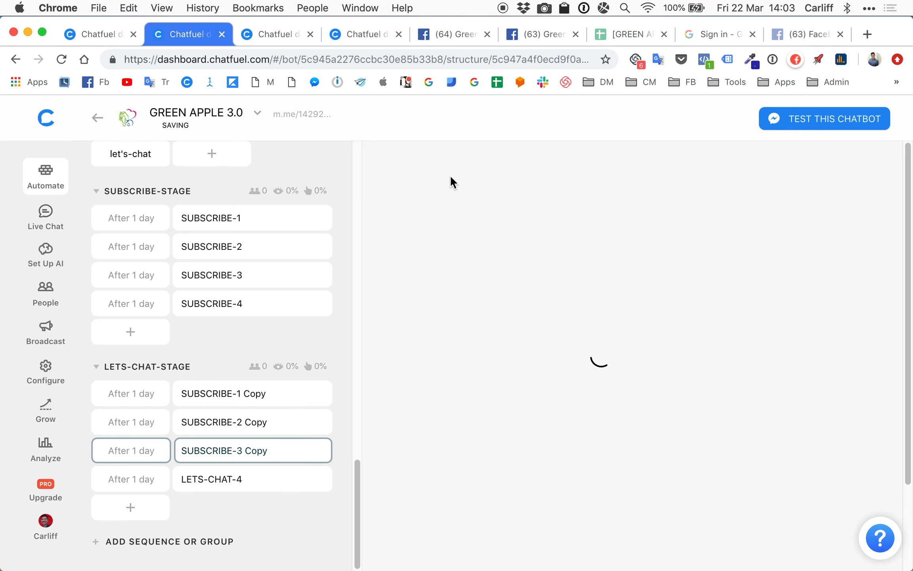
{"action": "left_click", "coordinate": [463, 178]}
{"action": "key", "text": "super+a"}
{"action": "key", "text": "super+v"}
{"action": "key", "text": "BackSpace"}
{"action": "type", "text": "3"}
{"action": "key", "text": "Return"}
- Rename the SUBSCRIBE-2 Copy block in LETS-CHAT-STAGE to LETS-CHAT-2
{"action": "left_click", "coordinate": [221, 432]}
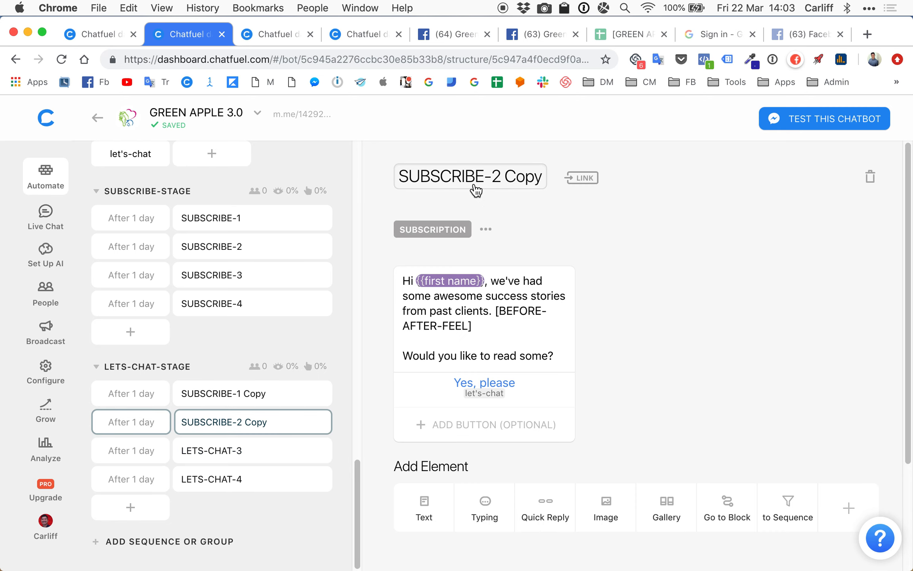
{"action": "left_click", "coordinate": [473, 178]}
{"action": "key", "text": "super+a"}
{"action": "type", "text": "LETS-CHAT-4"}
{"action": "key", "text": "BackSpace"}
{"action": "type", "text": "2"}
{"action": "key", "text": "Return"}
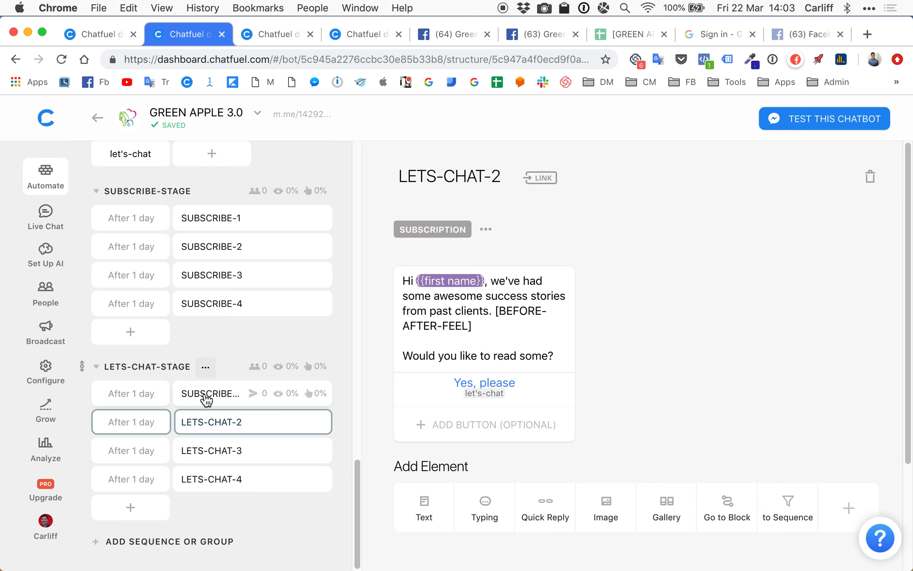
- Rename the SUBSCRIBE-1 Copy block in LETS-CHAT-STAGE to LETS-CHAT-1
{"action": "left_click", "coordinate": [206, 397]}
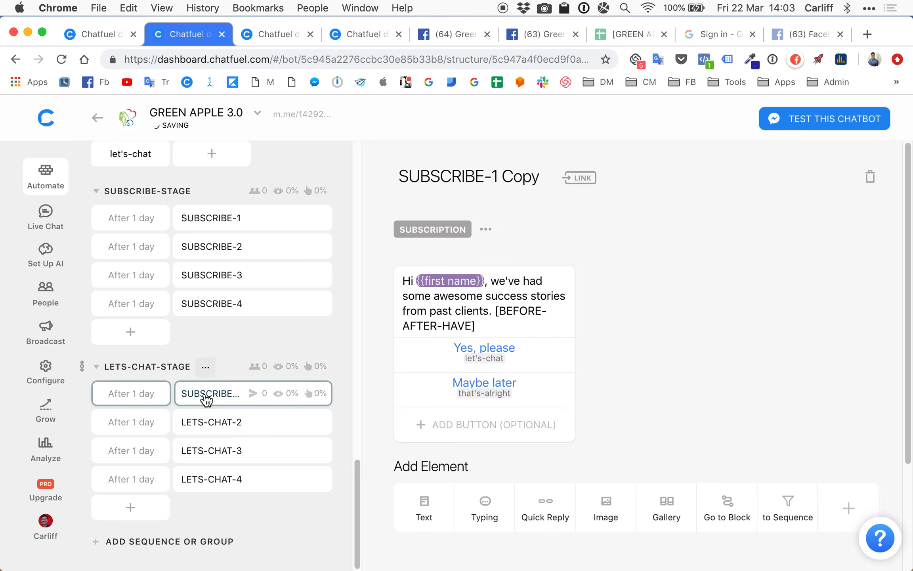
{"action": "left_click", "coordinate": [476, 181]}
{"action": "key", "text": "super+a"}
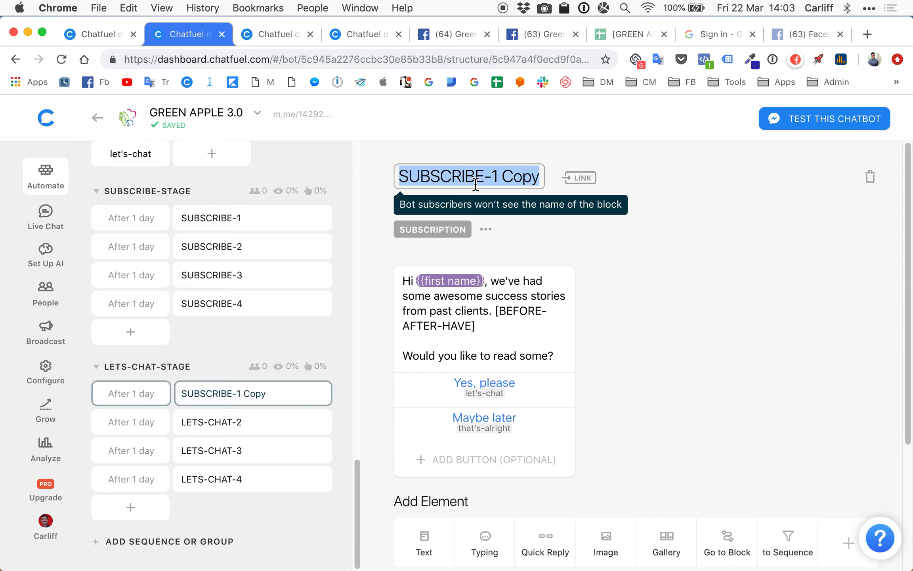
{"action": "key", "text": "super+v"}
{"action": "key", "text": "BackSpace"}
{"action": "type", "text": "1"}
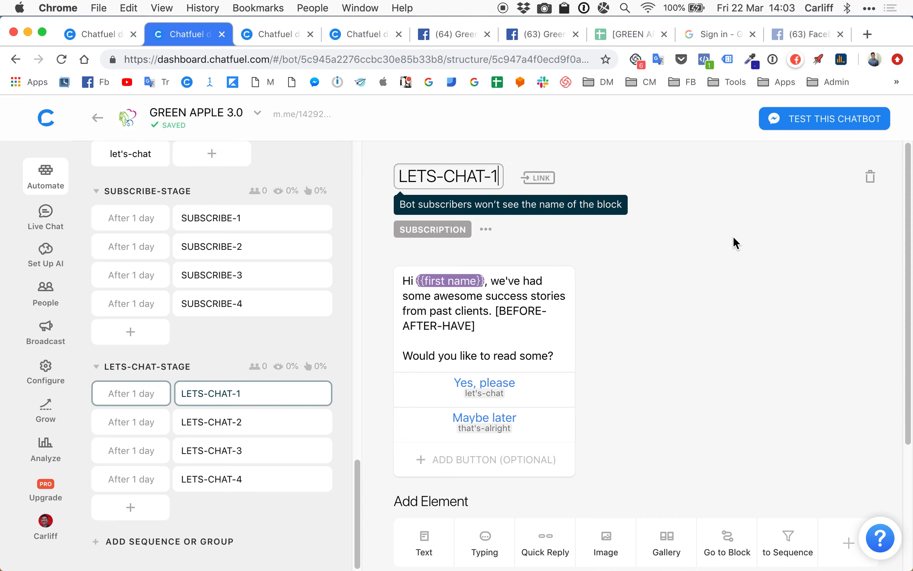
{"action": "left_click", "coordinate": [758, 298]}
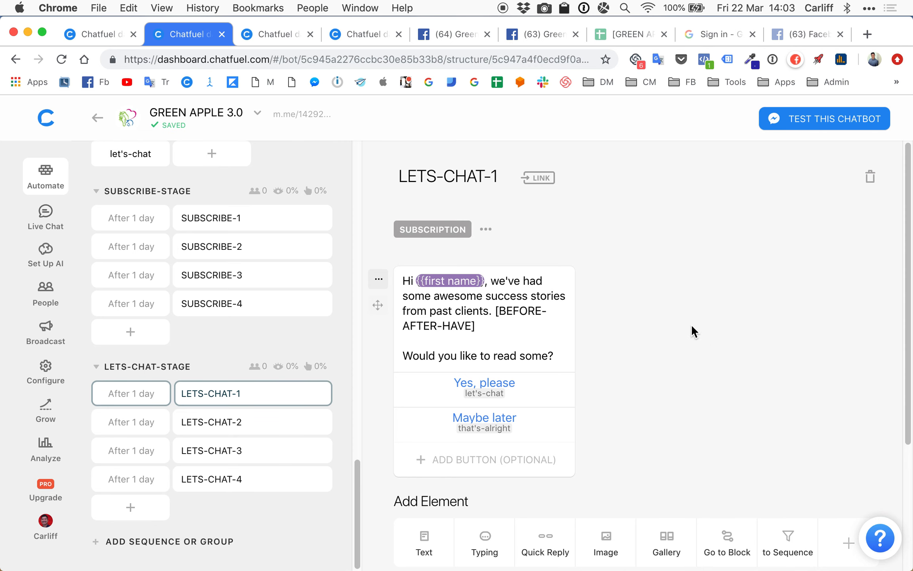
{"action": "scroll", "coordinate": [677, 312], "scroll_direction": "down", "scroll_amount": 2}
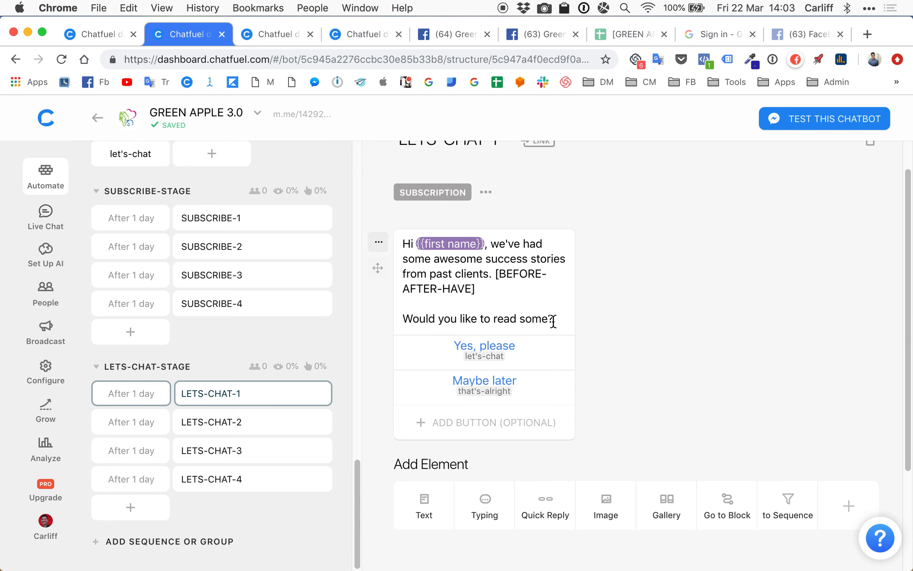
- Change the closing question of the LETS-CHAT-1 message to "Would you like to have a chat?" and copy that sentence
{"action": "left_click_drag", "start_coordinate": [549, 320], "coordinate": [492, 320]}
{"action": "type", "text": "HAVE"}
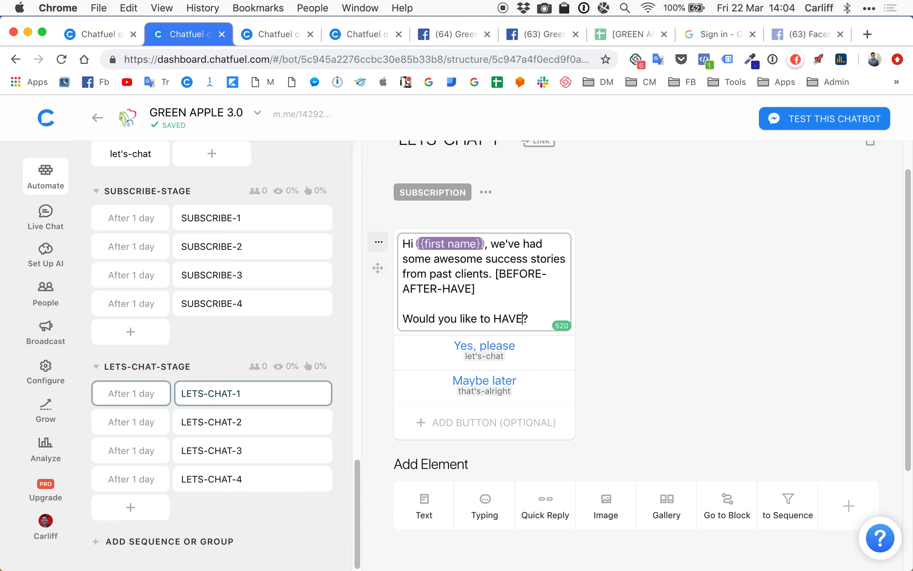
{"action": "key", "text": "BackSpace"}
{"action": "key", "text": "BackSpace"}
{"action": "key", "text": "BackSpace"}
{"action": "key", "text": "BackSpace"}
{"action": "type", "text": "have a chat"}
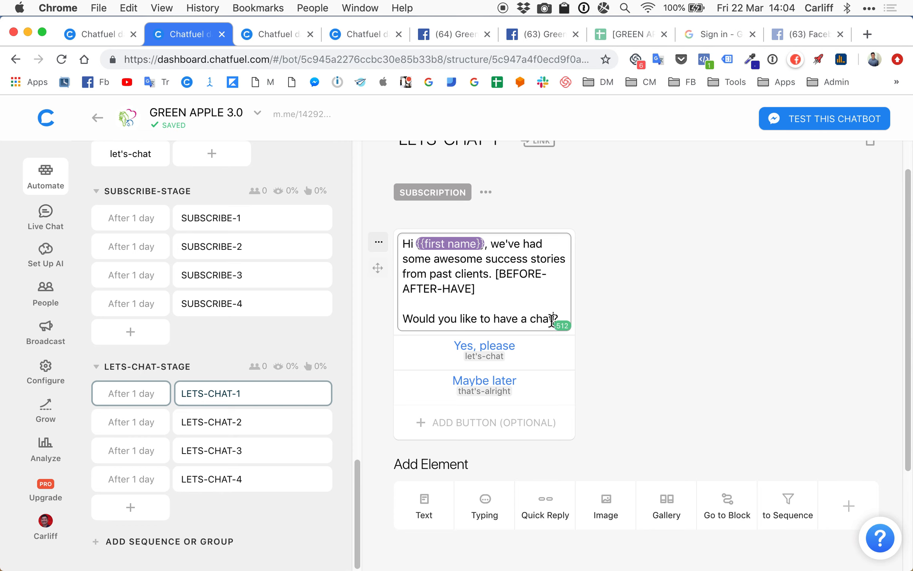
{"action": "left_click_drag", "start_coordinate": [403, 319], "coordinate": [574, 320]}
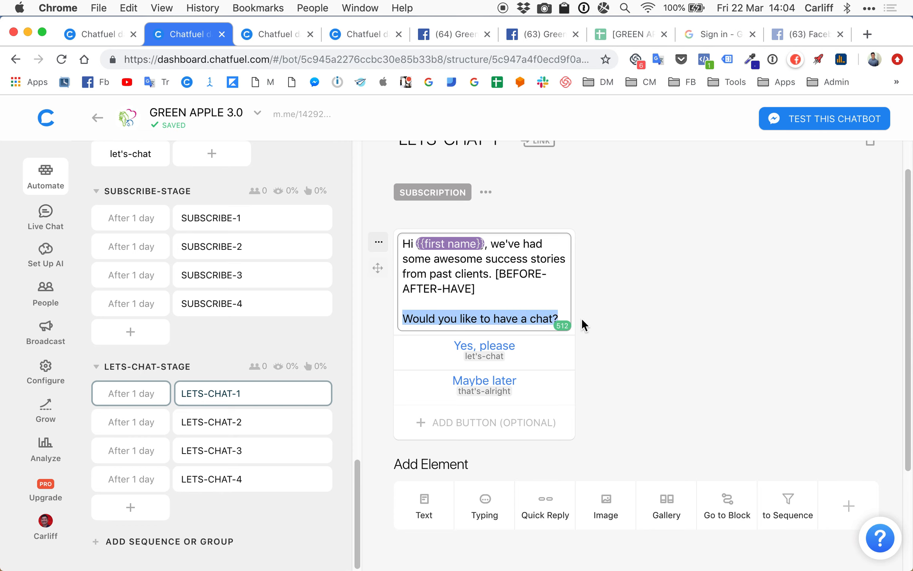
- Replace the closing question in LETS-CHAT-2 with the copied "Would you like to have a chat?"
{"action": "left_click", "coordinate": [206, 423]}
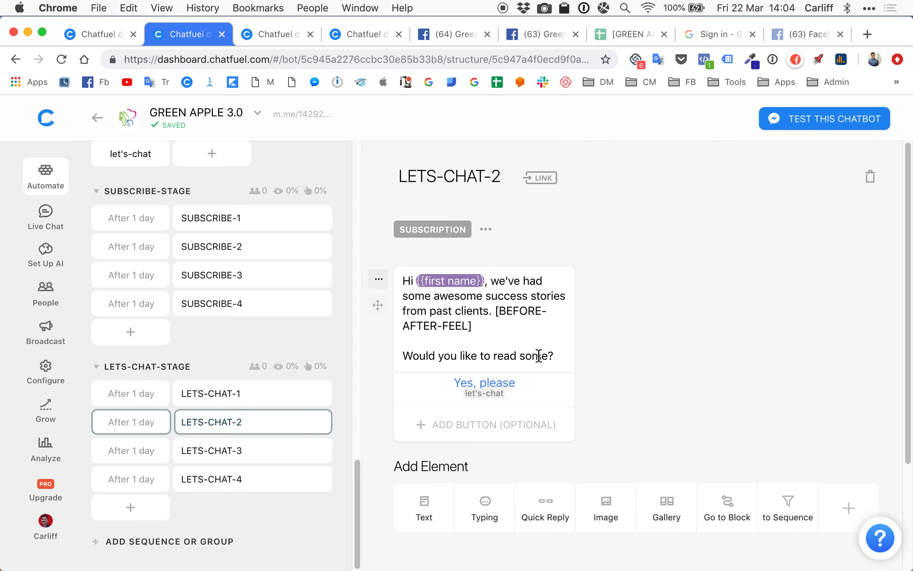
{"action": "left_click_drag", "start_coordinate": [554, 356], "coordinate": [404, 358]}
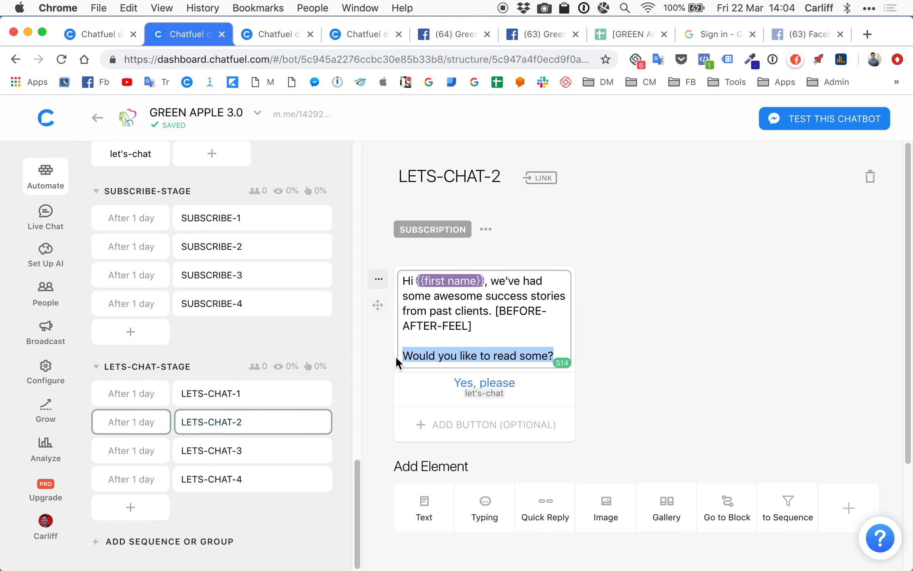
{"action": "key", "text": "super+v"}
{"action": "left_click", "coordinate": [669, 334]}
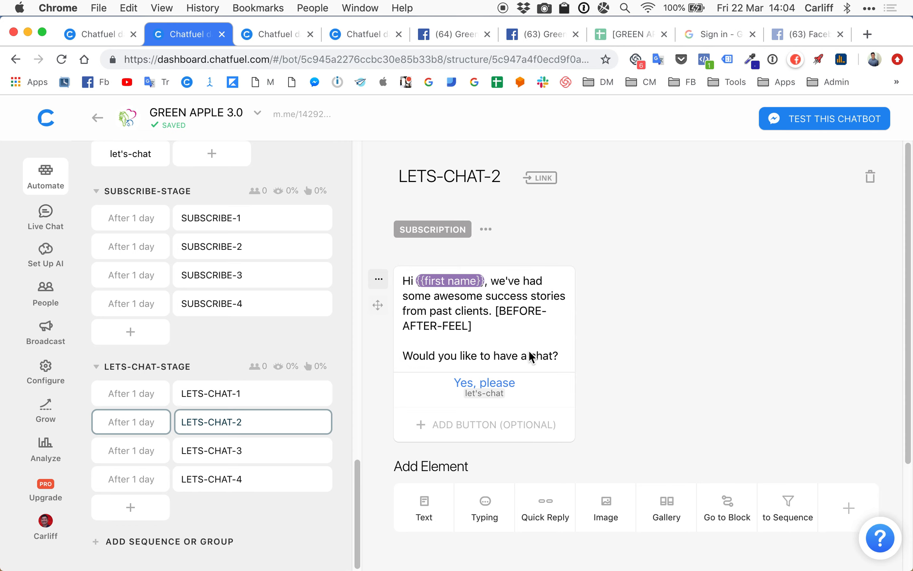
- Replace the closing question in LETS-CHAT-3 with the copied "Would you like to have a chat?"
{"action": "left_click", "coordinate": [224, 463]}
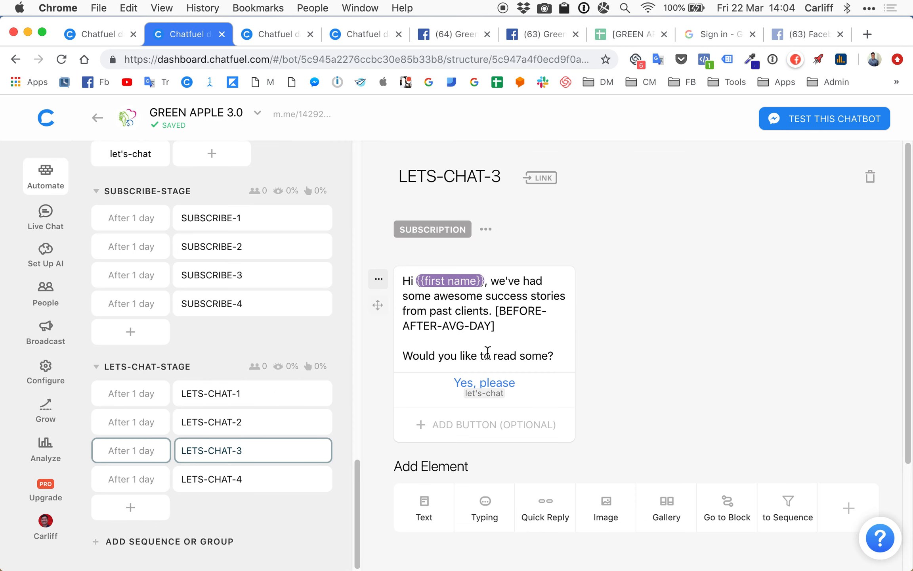
{"action": "left_click", "coordinate": [488, 352]}
{"action": "left_click_drag", "start_coordinate": [554, 357], "coordinate": [402, 354]}
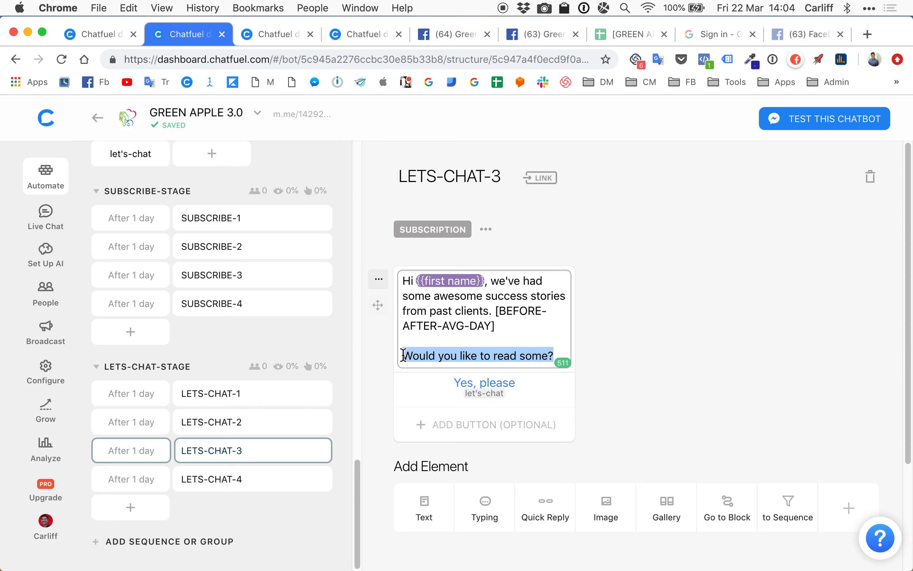
{"action": "key", "text": "super+v"}
{"action": "left_click", "coordinate": [685, 327]}
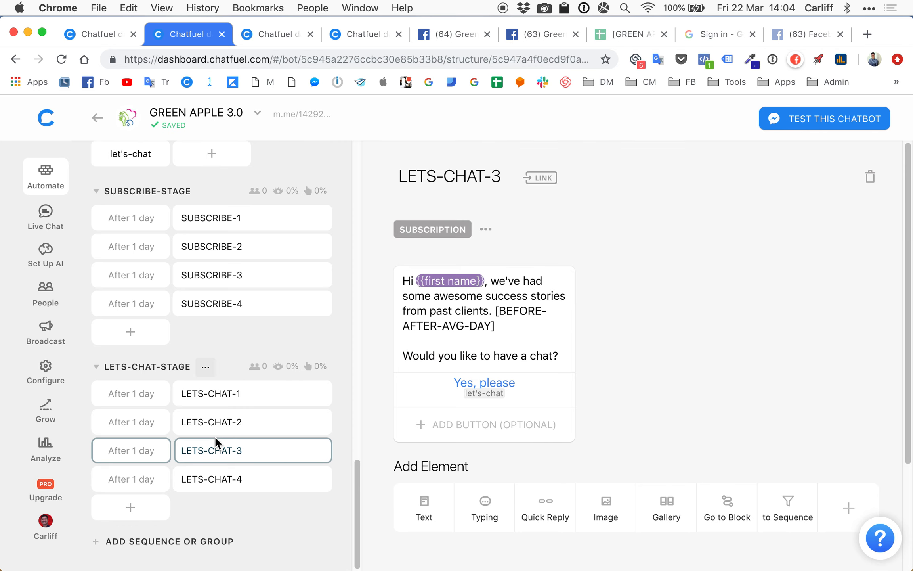
- Replace the closing question in LETS-CHAT-4 with the copied "Would you like to have a chat?"
{"action": "left_click", "coordinate": [211, 482]}
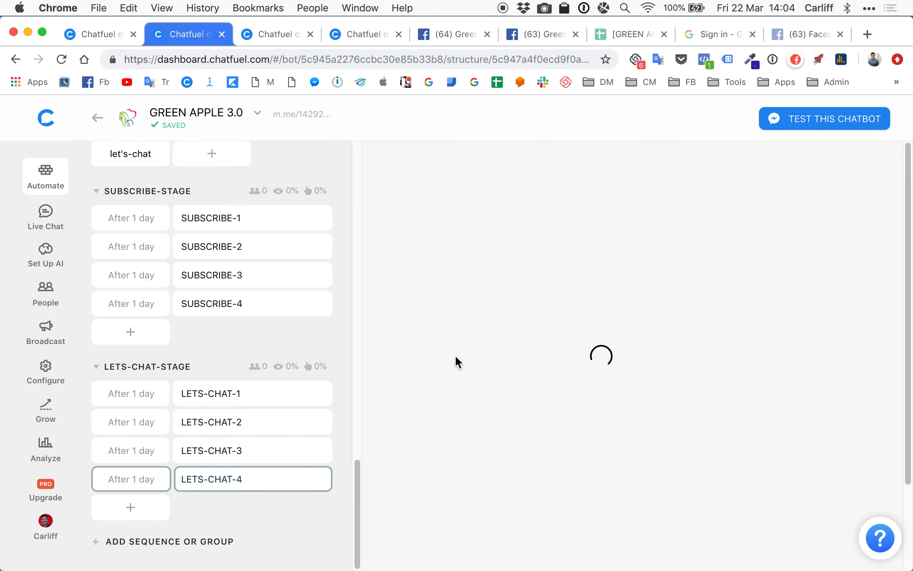
{"action": "left_click", "coordinate": [465, 357]}
{"action": "left_click_drag", "start_coordinate": [405, 354], "coordinate": [560, 355]}
{"action": "key", "text": "super+v"}
{"action": "left_click", "coordinate": [668, 340]}
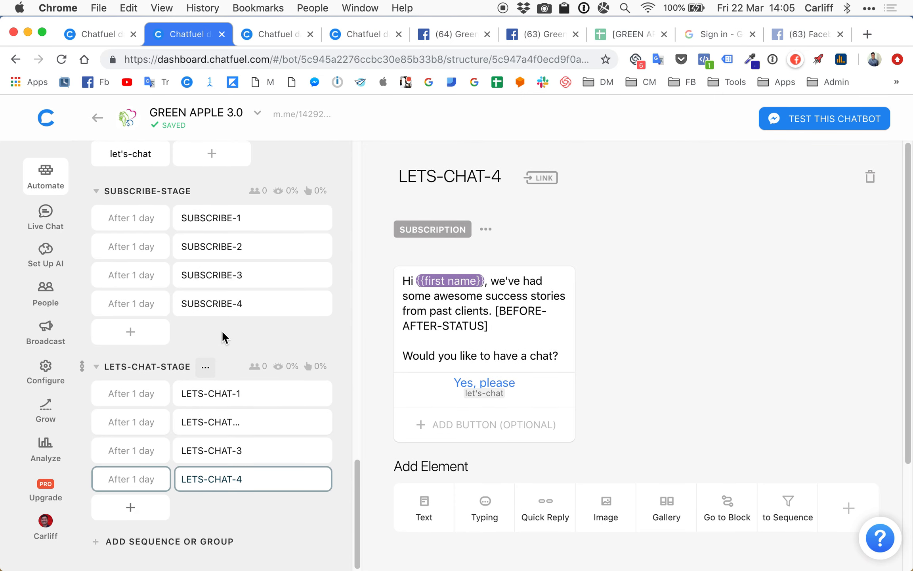
- Add a new block to the CTA group and name it lets-chat-completed
{"action": "scroll", "coordinate": [223, 333], "scroll_direction": "up", "scroll_amount": 15}
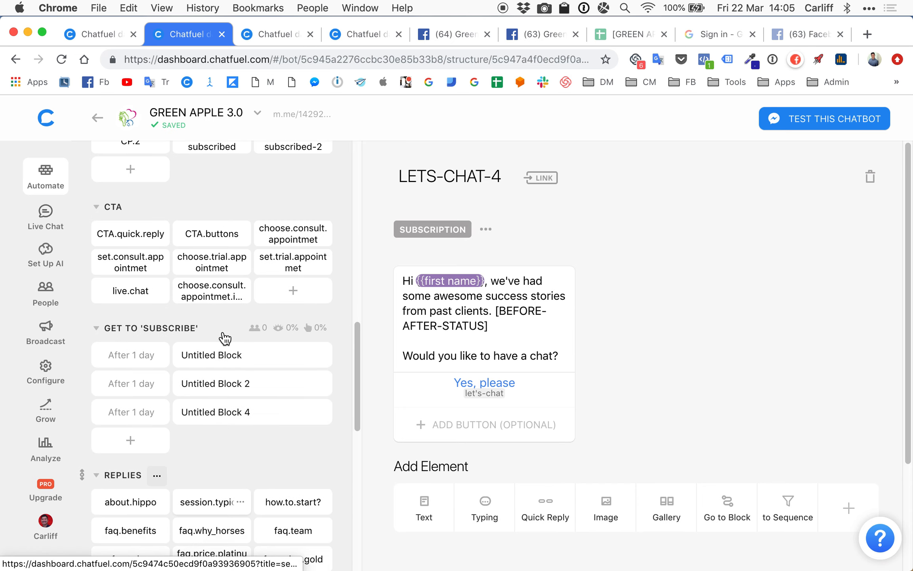
{"action": "scroll", "coordinate": [224, 336], "scroll_direction": "up", "scroll_amount": 5}
{"action": "left_click", "coordinate": [293, 436]}
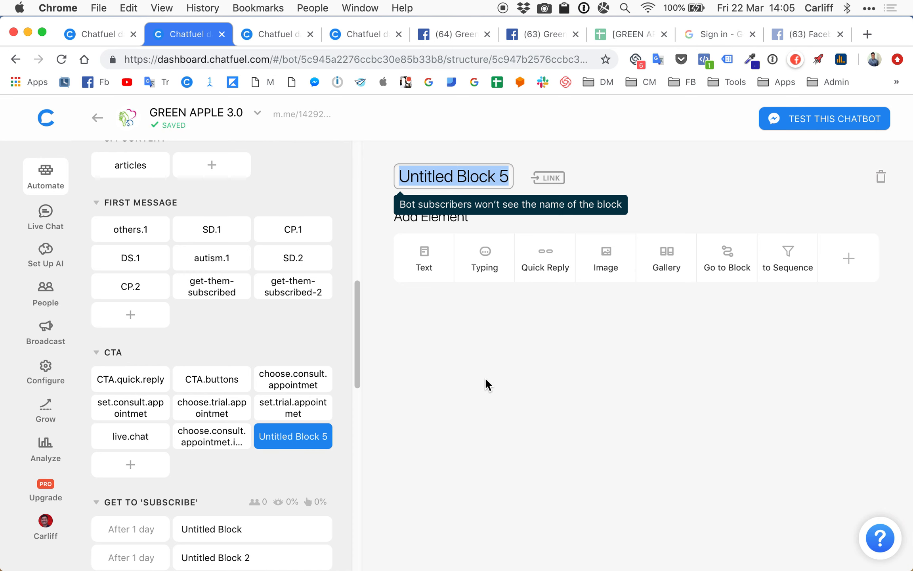
{"action": "type", "text": "lets-"}
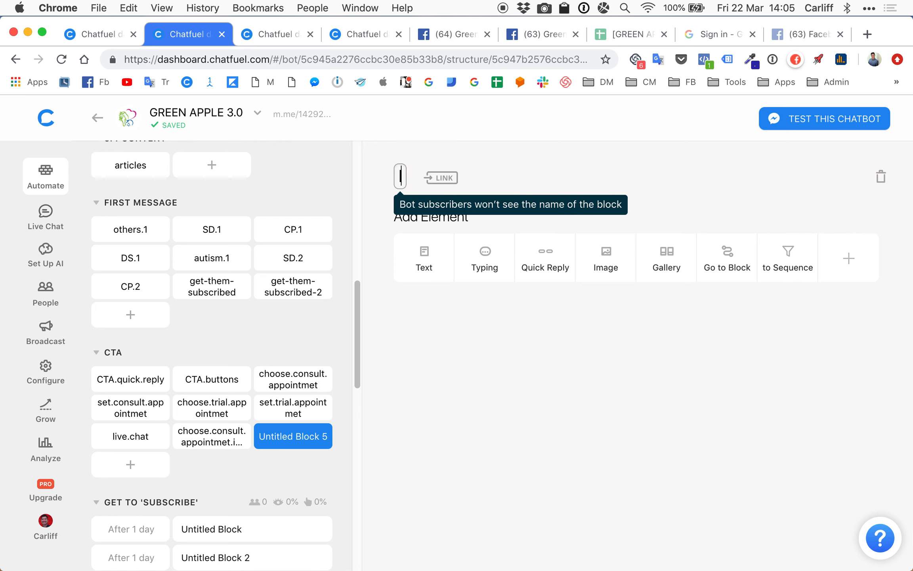
{"action": "type", "text": "cha"}
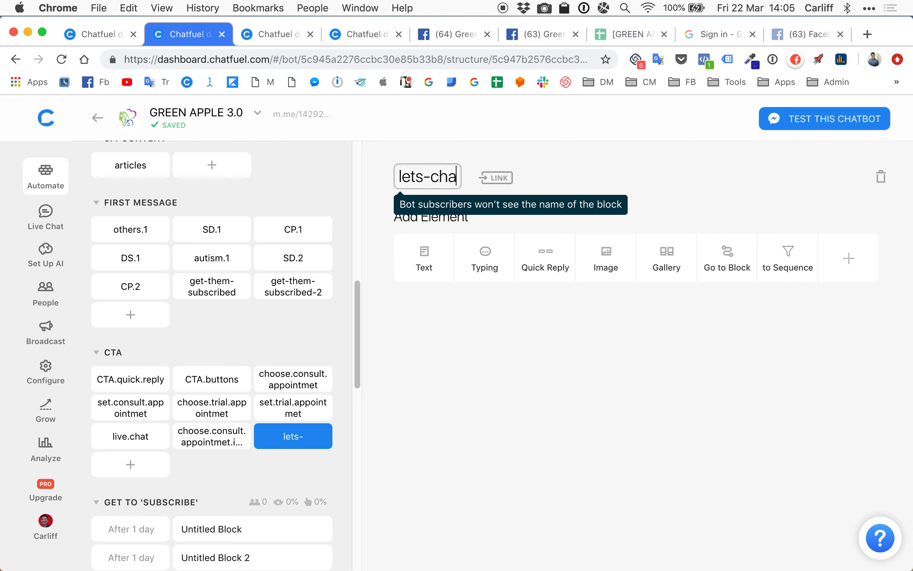
{"action": "type", "text": "t-completed"}
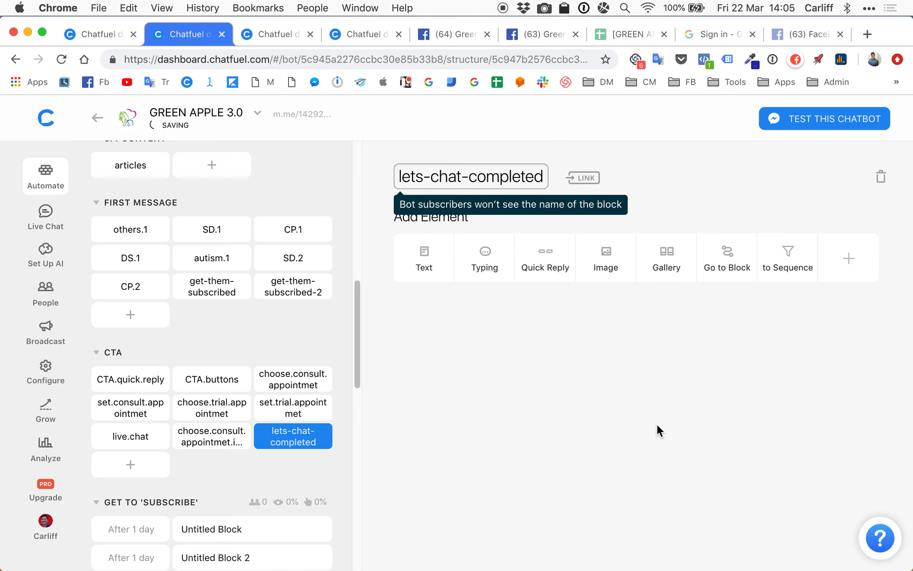
{"action": "left_click", "coordinate": [656, 398]}
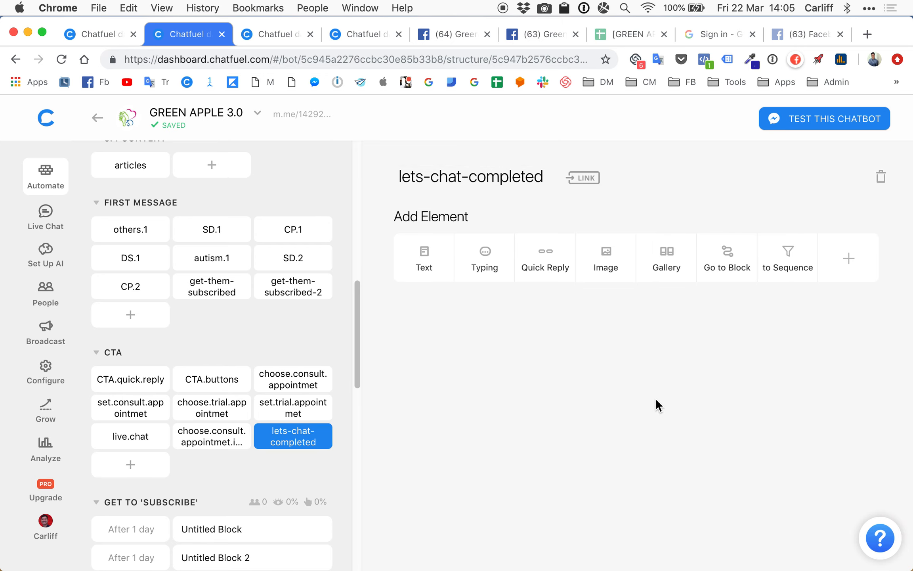
- Enable the block link for lets-chat-completed with the ref parameter lets-chat-completed
{"action": "left_click", "coordinate": [588, 179]}
{"action": "left_click", "coordinate": [361, 305]}
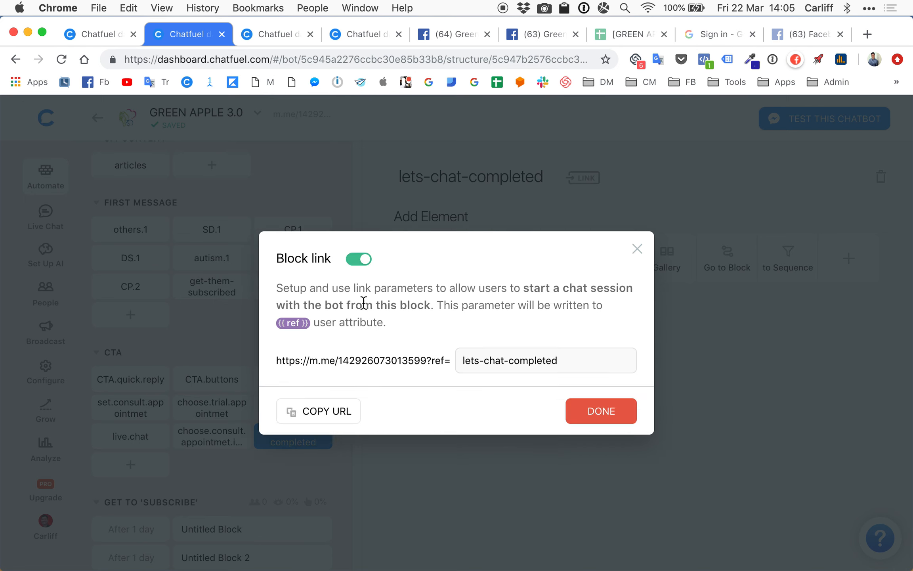
{"action": "left_click", "coordinate": [602, 416]}
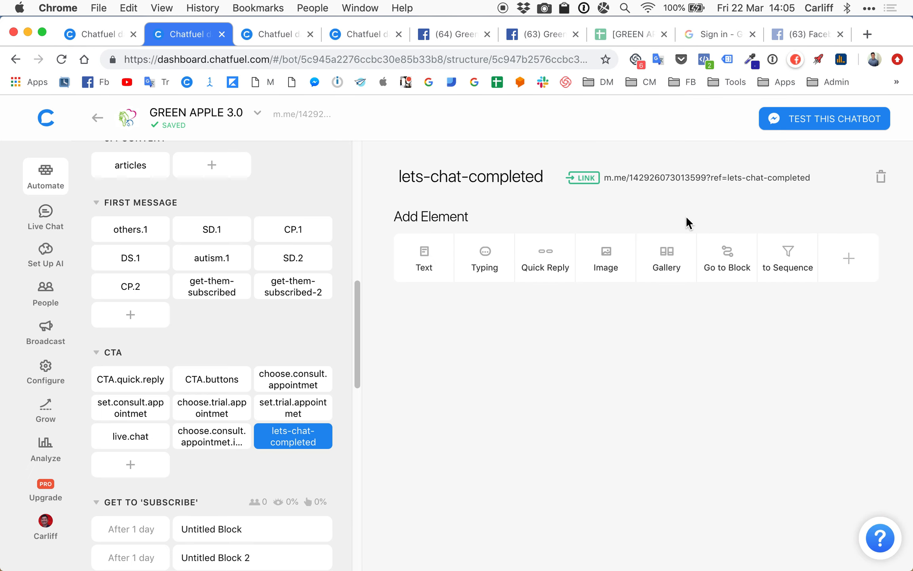
{"action": "left_click", "coordinate": [825, 180]}
- Add a 4-second typing element to lets-chat-completed, followed by an Unsubscribe from Sequence element for LETS-CHAT-STAGE
{"action": "left_click", "coordinate": [484, 260]}
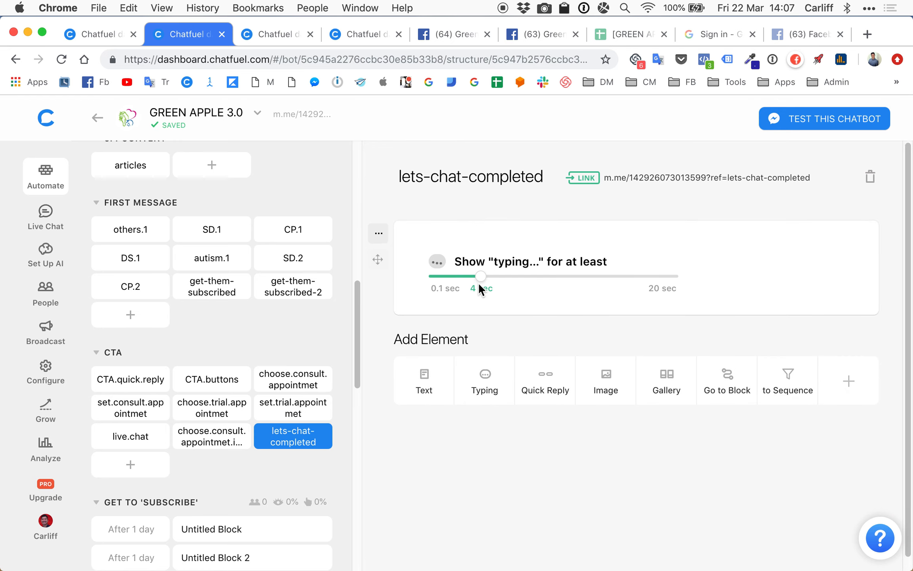
{"action": "left_click", "coordinate": [850, 383]}
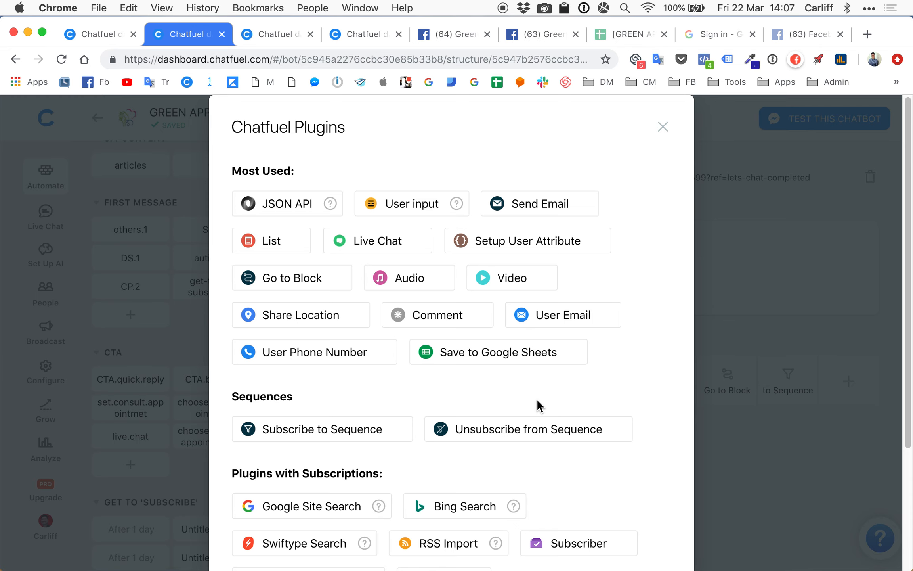
{"action": "left_click", "coordinate": [519, 428]}
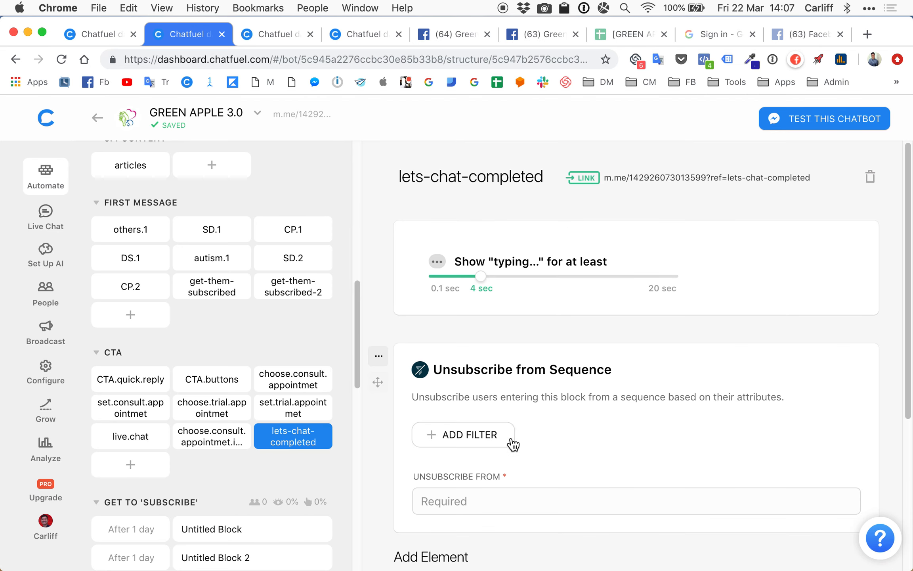
{"action": "left_click", "coordinate": [492, 501]}
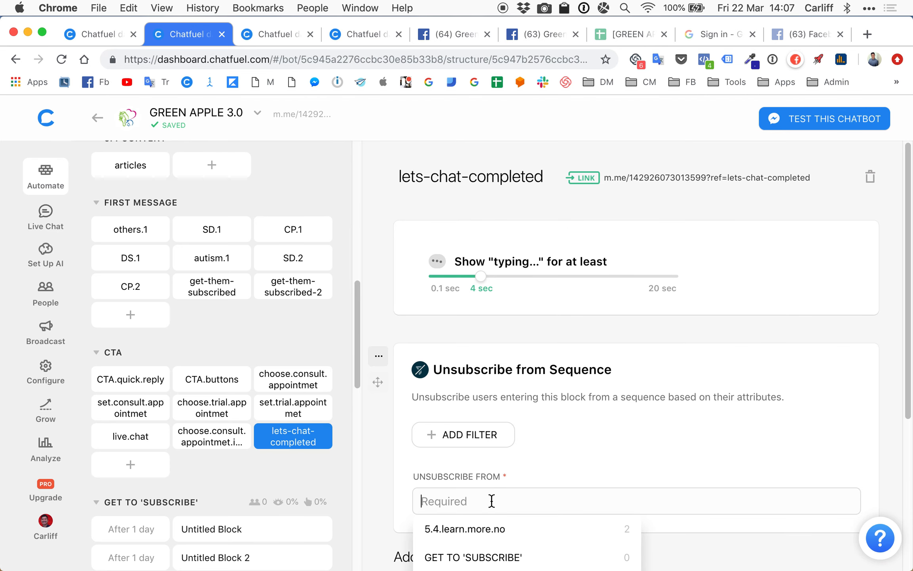
{"action": "scroll", "coordinate": [554, 448], "scroll_direction": "down", "scroll_amount": 3}
{"action": "left_click", "coordinate": [510, 496]}
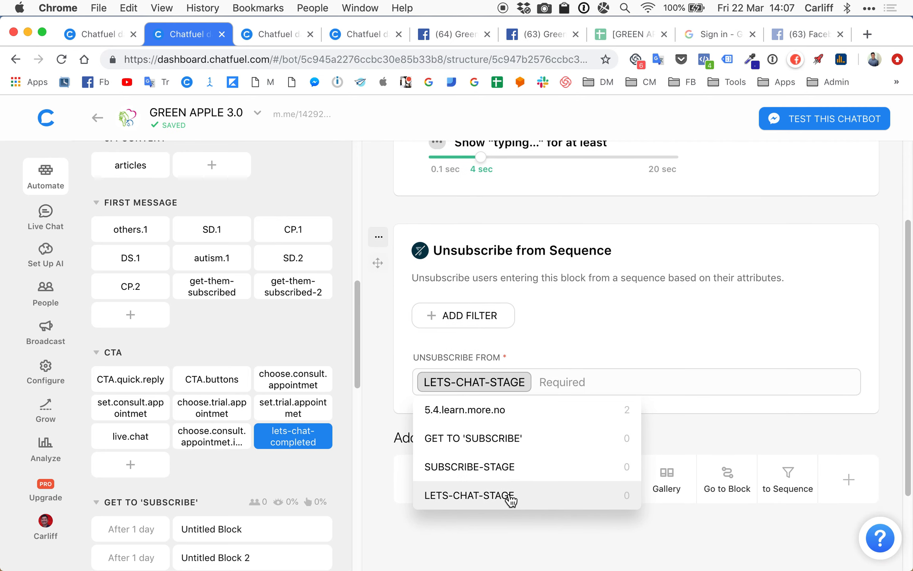
{"action": "left_click", "coordinate": [491, 530]}
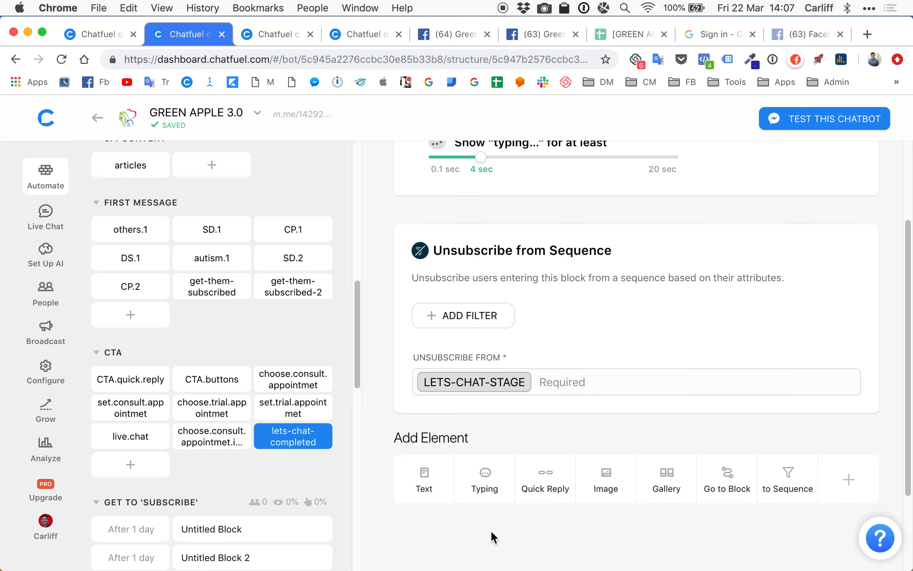
- Add a second typing element below the unsubscribe element and set it to 1.2 seconds
{"action": "left_click", "coordinate": [484, 479]}
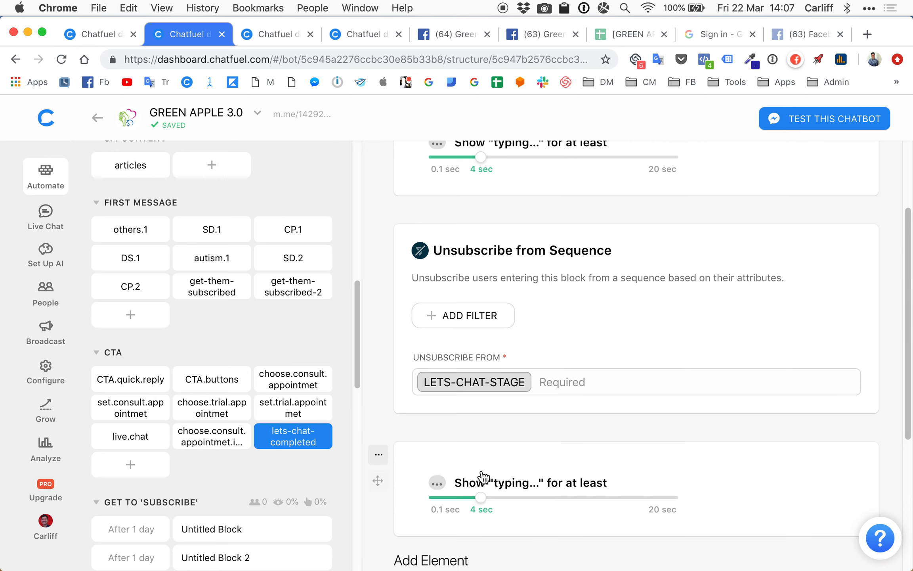
{"action": "scroll", "coordinate": [515, 396], "scroll_direction": "down", "scroll_amount": 3}
{"action": "left_click_drag", "start_coordinate": [480, 395], "coordinate": [447, 395]}
{"action": "scroll", "coordinate": [452, 399], "scroll_direction": "down", "scroll_amount": 3}
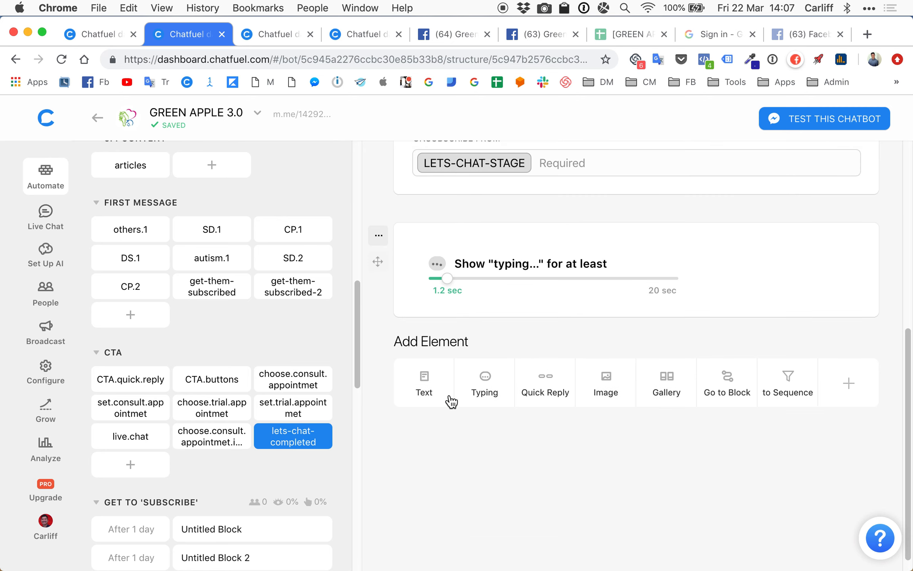
- Add a text element reading "Congrats {{first name}}, I see that youve just set an appointment with" followed by the consultant's name and an exclamation mark
{"action": "left_click", "coordinate": [426, 378]}
{"action": "left_click", "coordinate": [708, 357]}
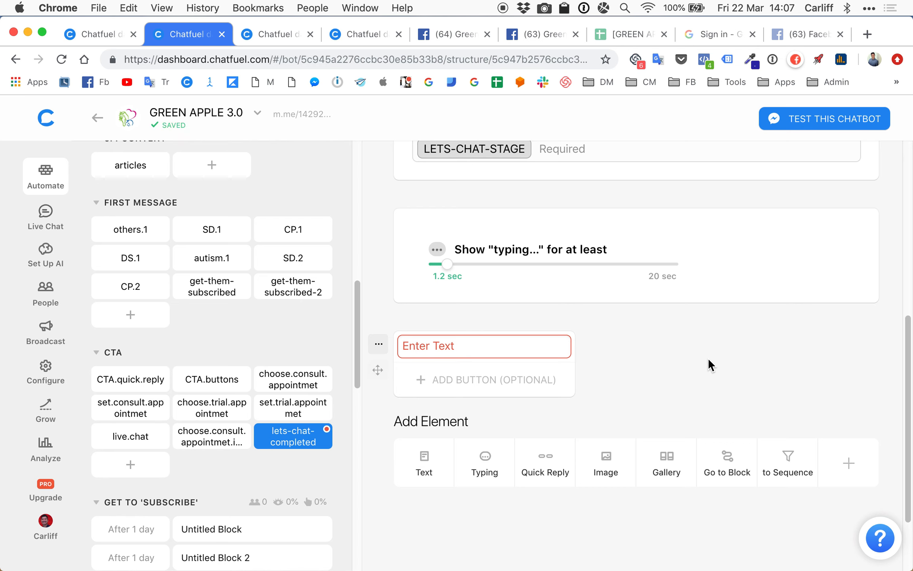
{"action": "left_click", "coordinate": [500, 348]}
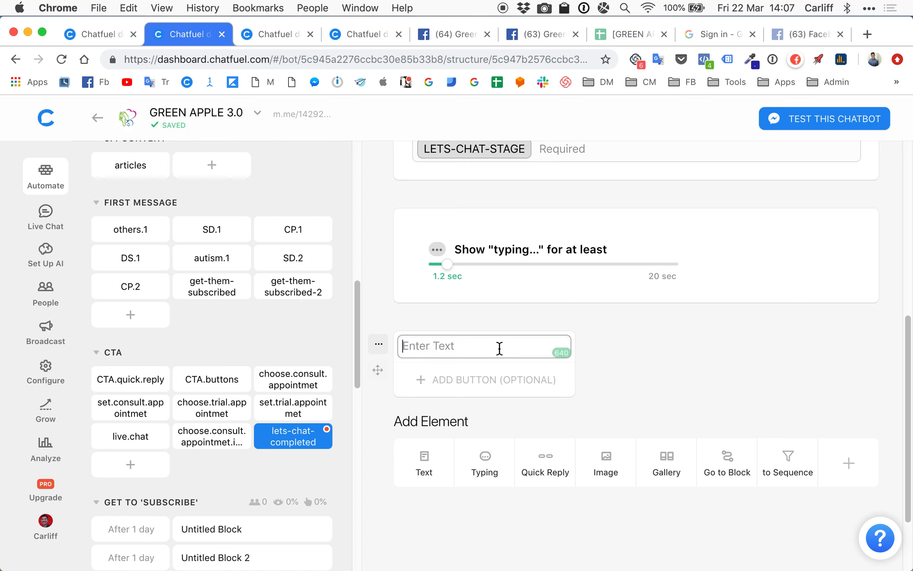
{"action": "type", "text": "Congr"}
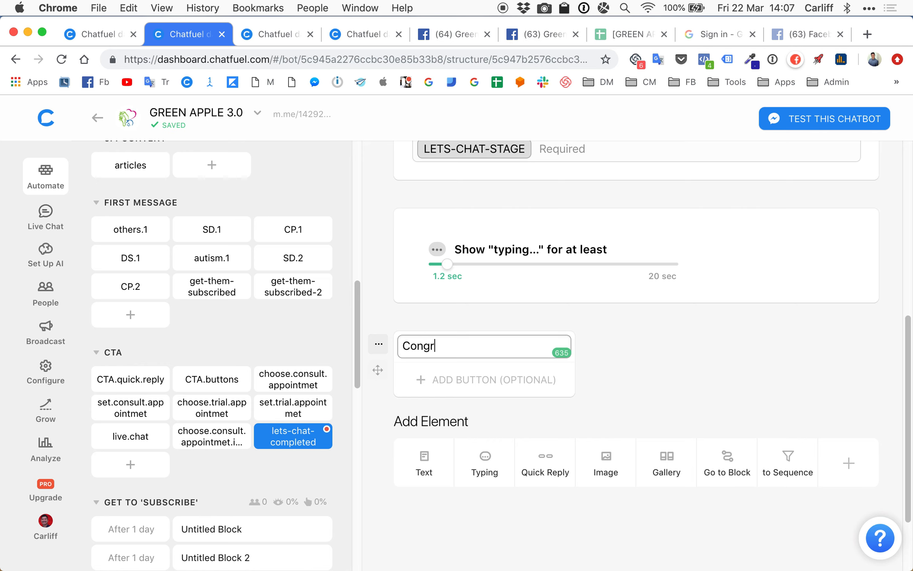
{"action": "type", "text": "ats {{fir"}
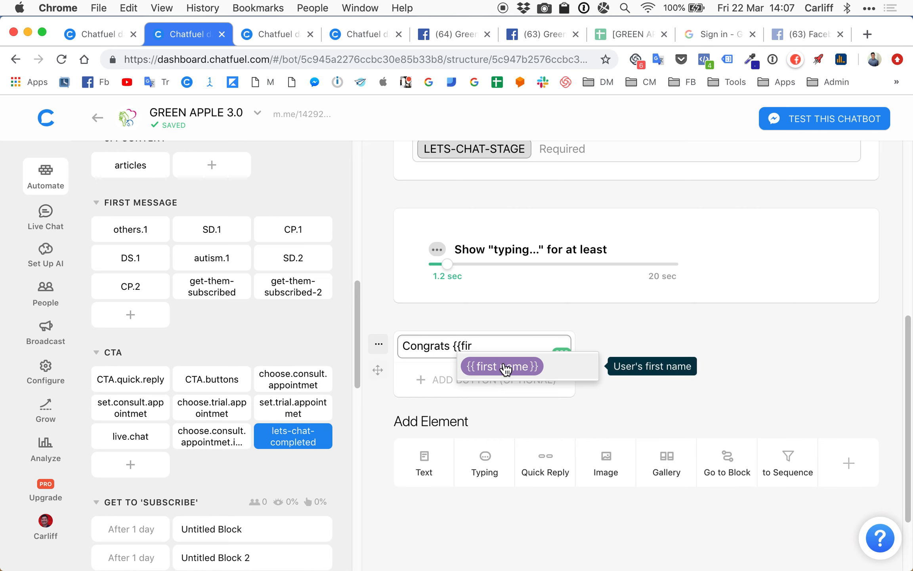
{"action": "left_click", "coordinate": [506, 367]}
{"action": "type", "text": ", I see"}
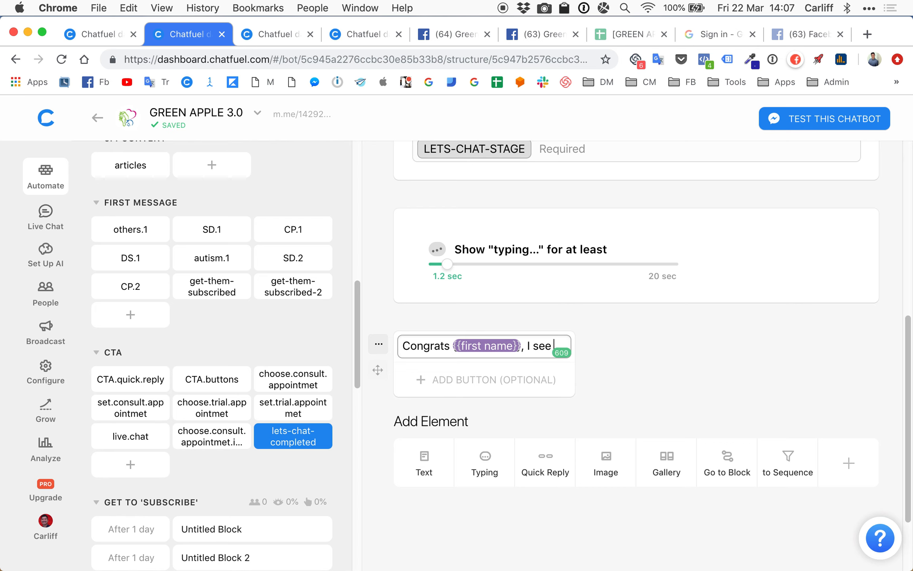
{"action": "type", "text": " that youve"}
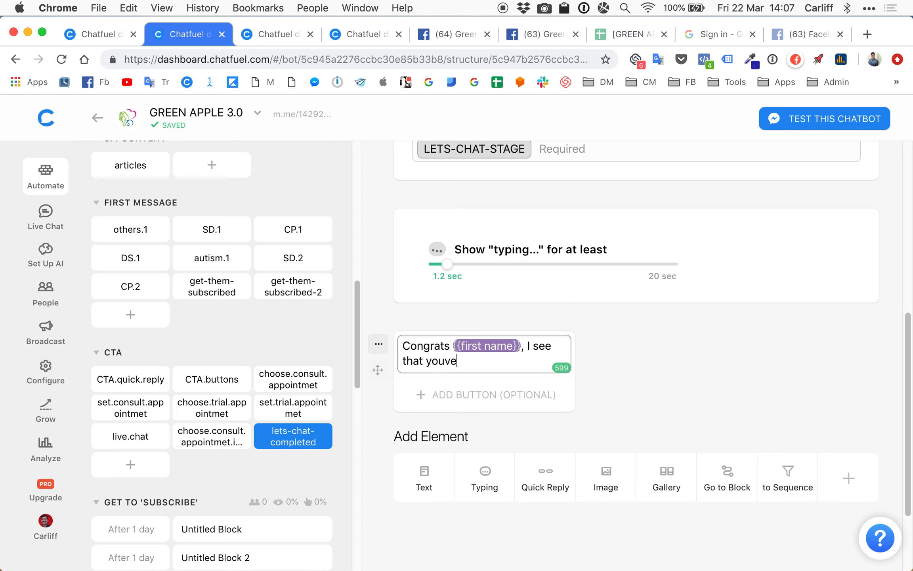
{"action": "type", "text": " just set an appointment "}
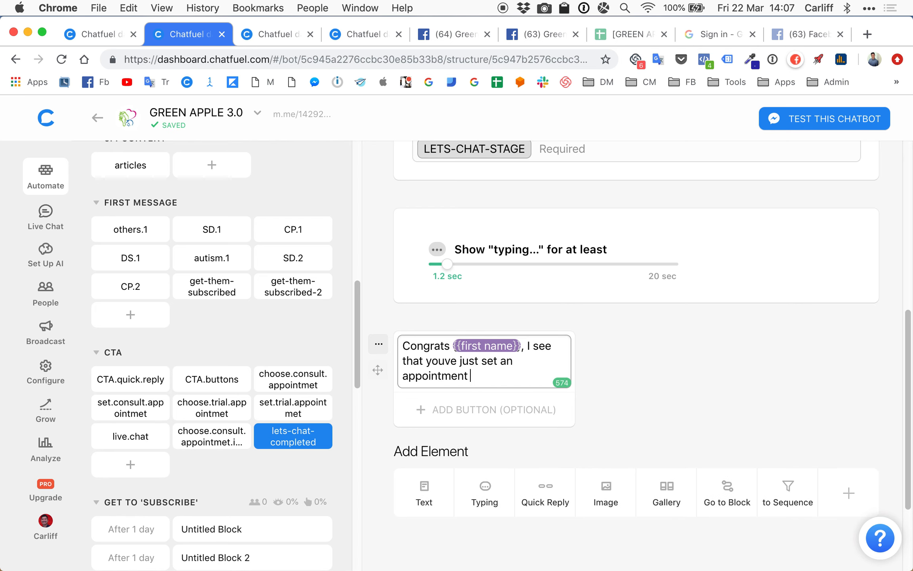
{"action": "type", "text": "with Iliza"}
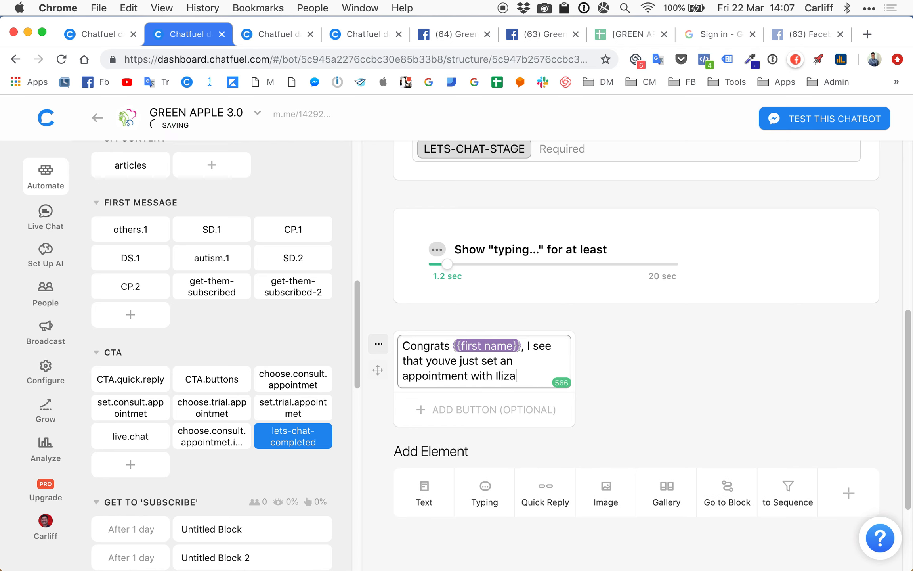
{"action": "type", "text": "!"}
{"action": "scroll", "coordinate": [633, 407], "scroll_direction": "down", "scroll_amount": 2}
{"action": "left_click", "coordinate": [679, 355]}
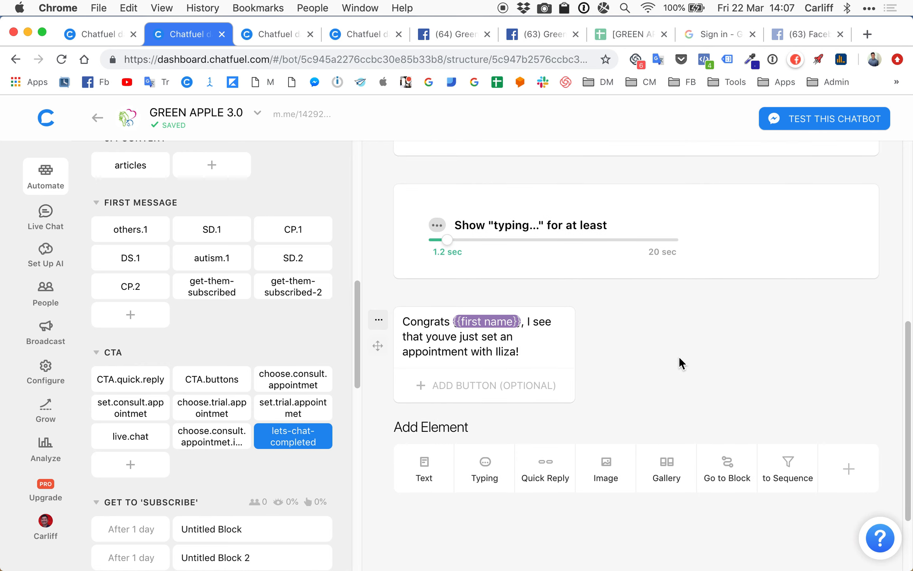
{"action": "scroll", "coordinate": [679, 355], "scroll_direction": "down", "scroll_amount": 3}
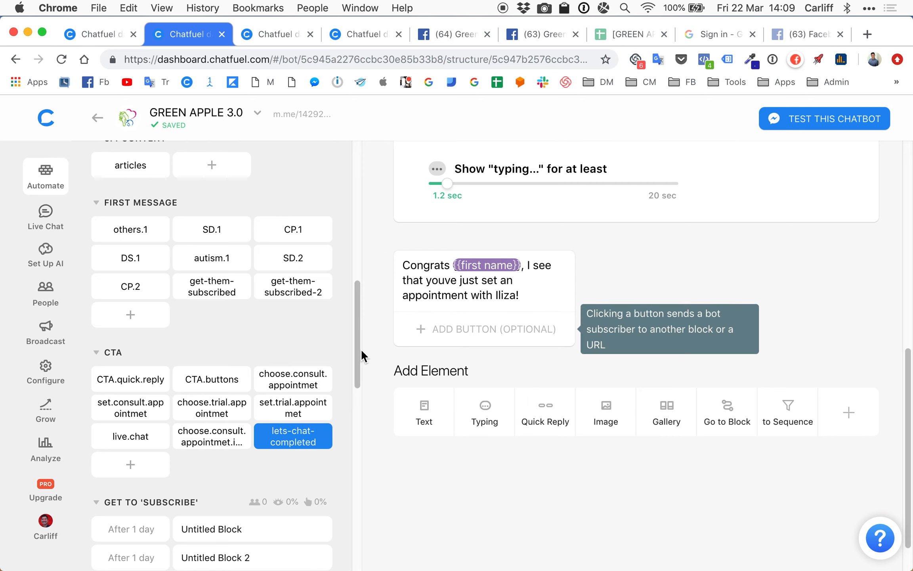
- Open LETS-CHAT-1 in the LETS-CHAT-STAGE sequence and relabel its Maybe later button as "Already made appoint"
{"action": "scroll", "coordinate": [258, 358], "scroll_direction": "down", "scroll_amount": 5}
{"action": "scroll", "coordinate": [259, 354], "scroll_direction": "down", "scroll_amount": 14}
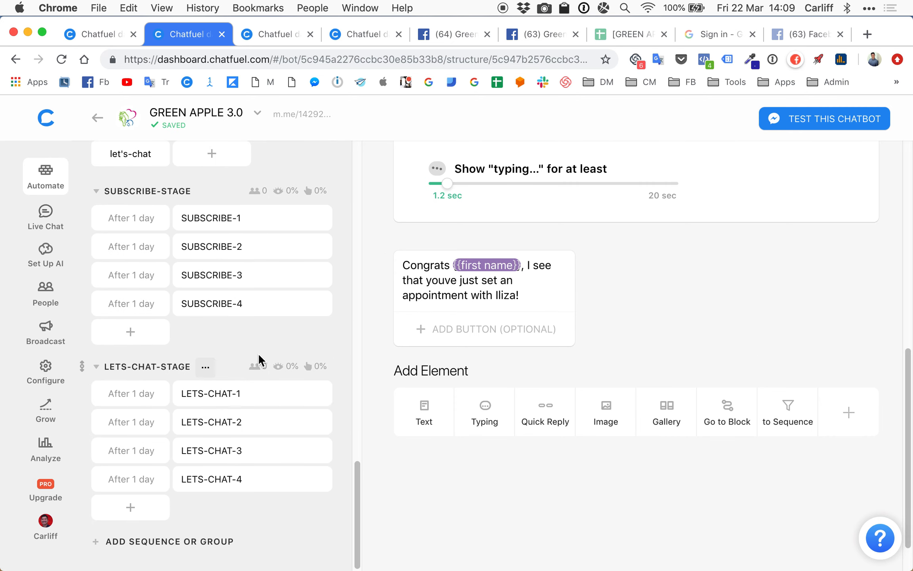
{"action": "left_click", "coordinate": [221, 394]}
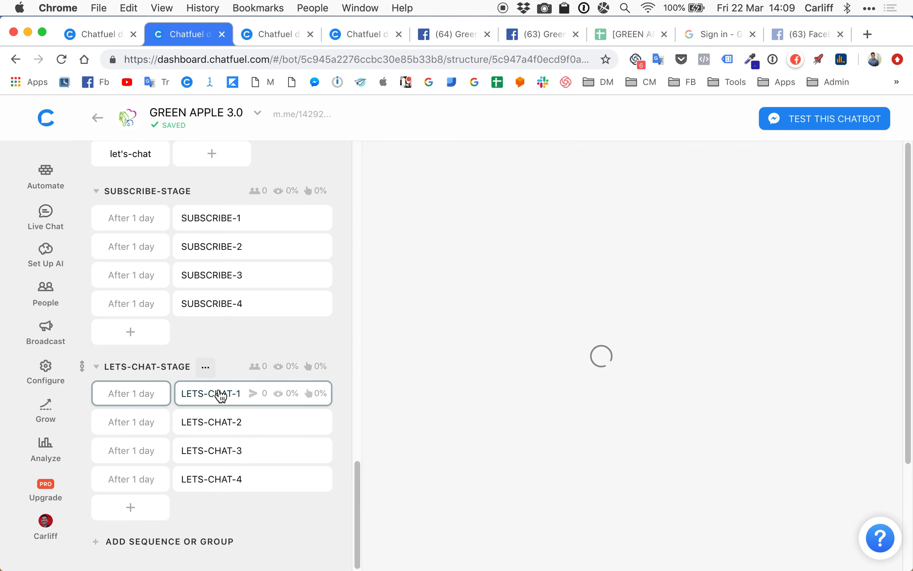
{"action": "scroll", "coordinate": [661, 269], "scroll_direction": "down", "scroll_amount": 3}
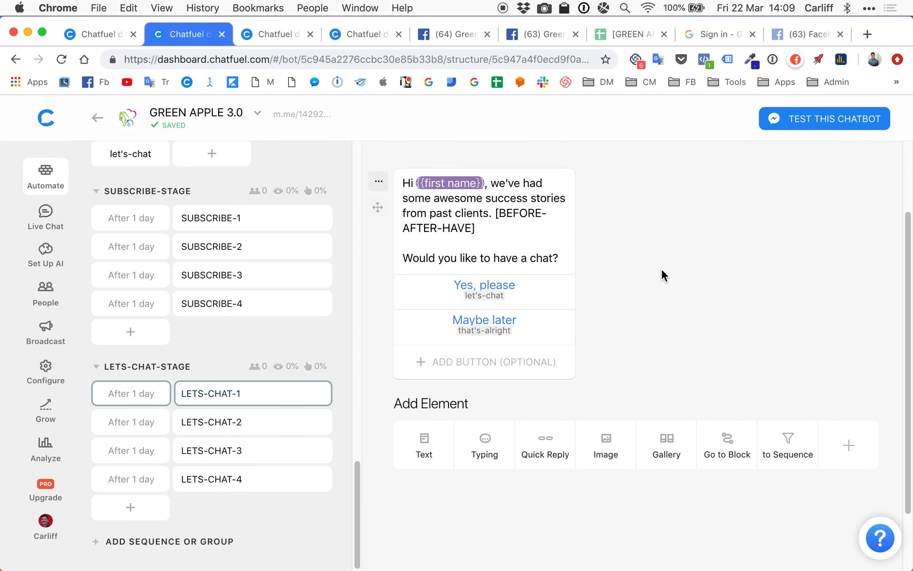
{"action": "left_click", "coordinate": [484, 332]}
{"action": "left_click", "coordinate": [545, 331]}
{"action": "key", "text": "BackSpace"}
{"action": "key", "text": "BackSpace"}
{"action": "key", "text": "BackSpace"}
{"action": "key", "text": "BackSpace"}
{"action": "key", "text": "BackSpace"}
{"action": "key", "text": "BackSpace"}
{"action": "type", "text": "Already "}
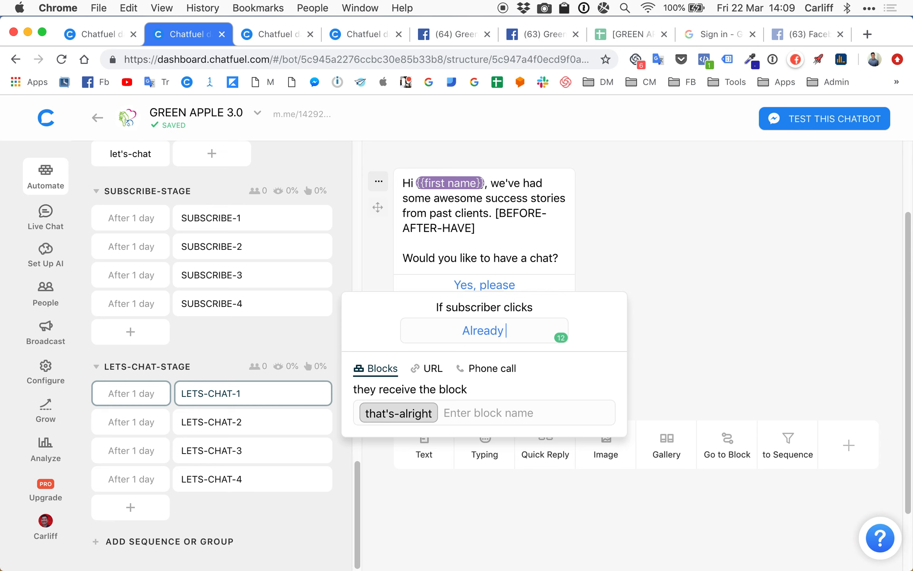
{"action": "type", "text": "made appointm"}
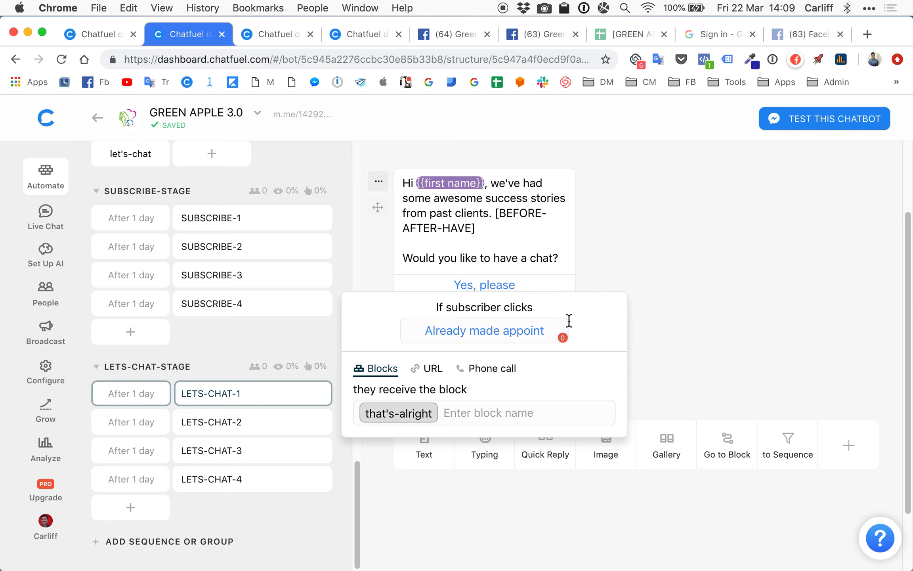
- Relabel the LETS-CHAT-1 message's second button as "Appointment Made?" and link it to the lets-chat-completed block instead of that's-alright
{"action": "triple_click", "coordinate": [498, 336]}
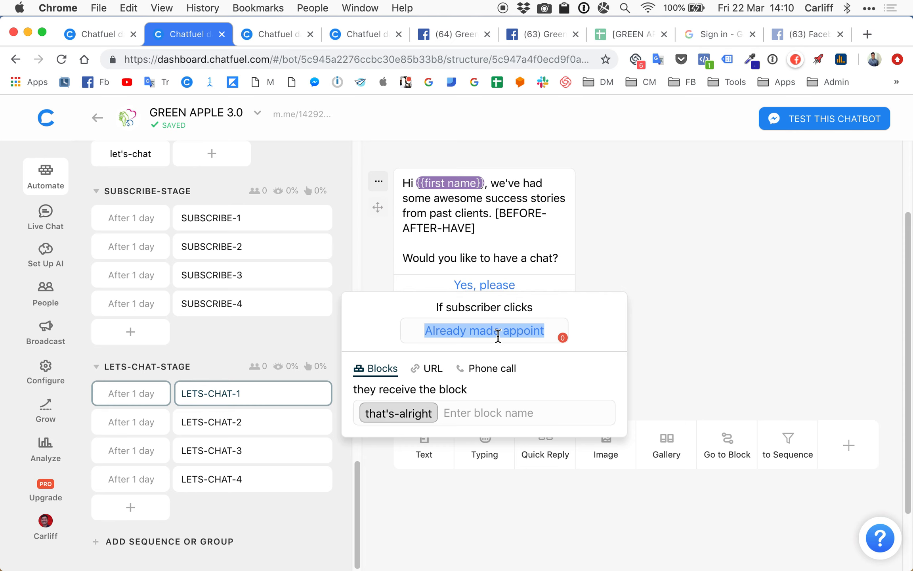
{"action": "key", "text": "BackSpace"}
{"action": "type", "text": "Appointment Made?"}
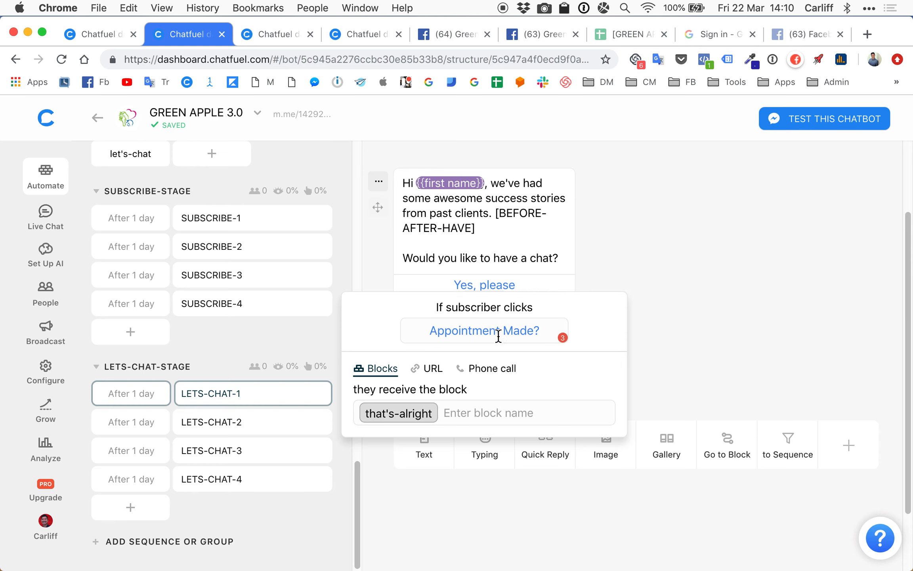
{"action": "left_click", "coordinate": [433, 409]}
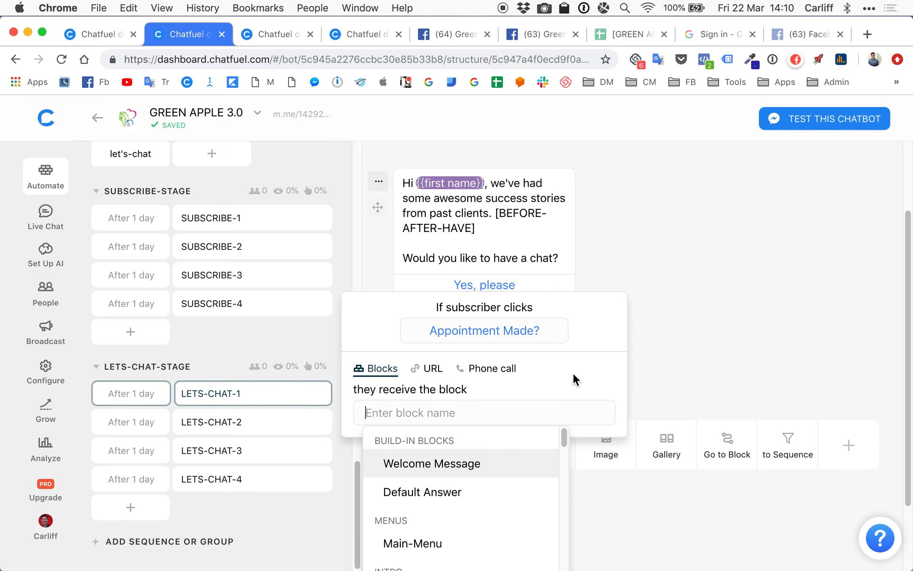
{"action": "type", "text": "let"}
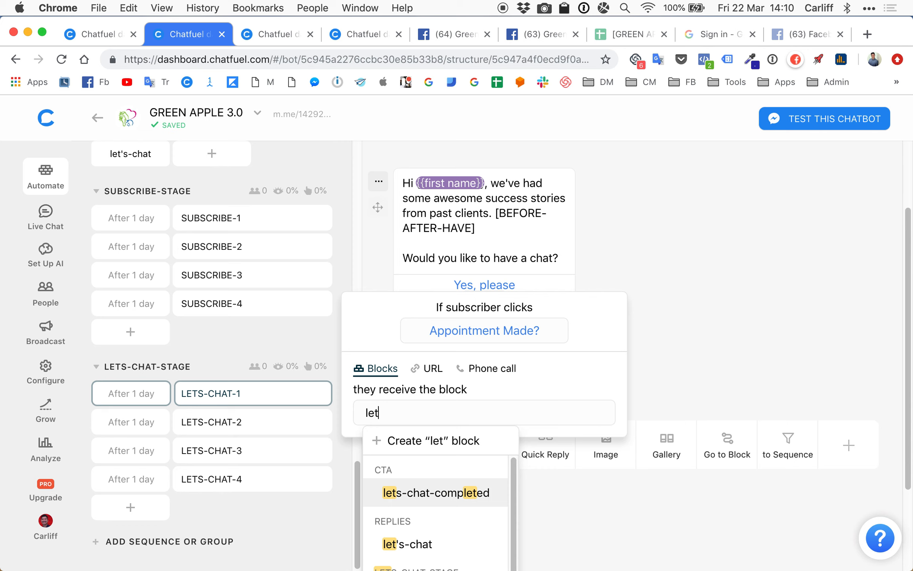
{"action": "left_click", "coordinate": [468, 493]}
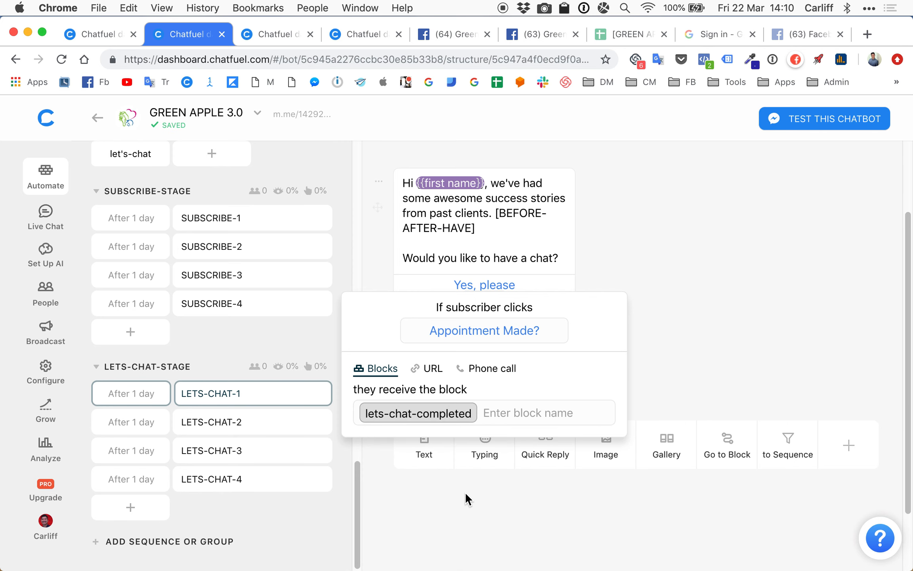
{"action": "left_click", "coordinate": [767, 319]}
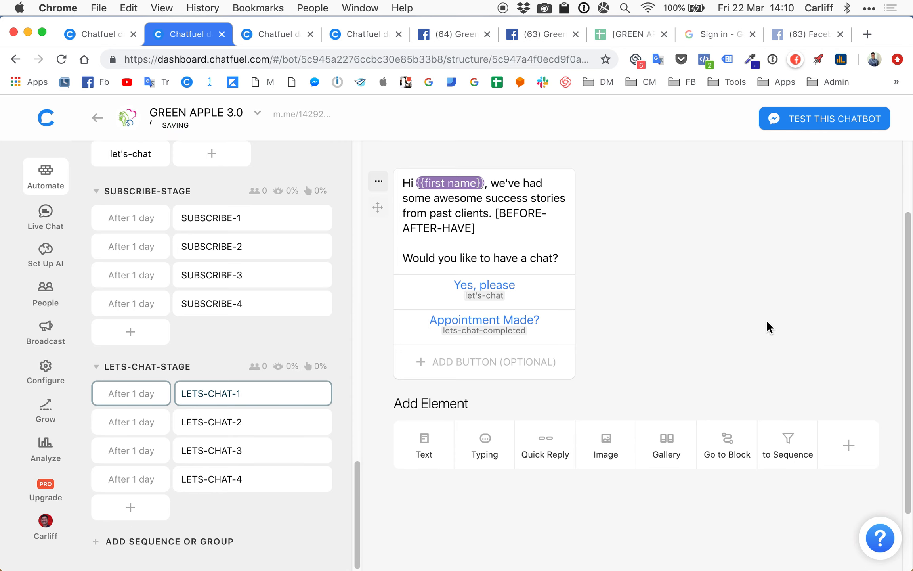
- Follow the Appointment Made? button's link to lets-chat-completed and reword its message to "Congrats {{first name}} for setting an appointment with" the consultant
{"action": "left_click", "coordinate": [490, 323]}
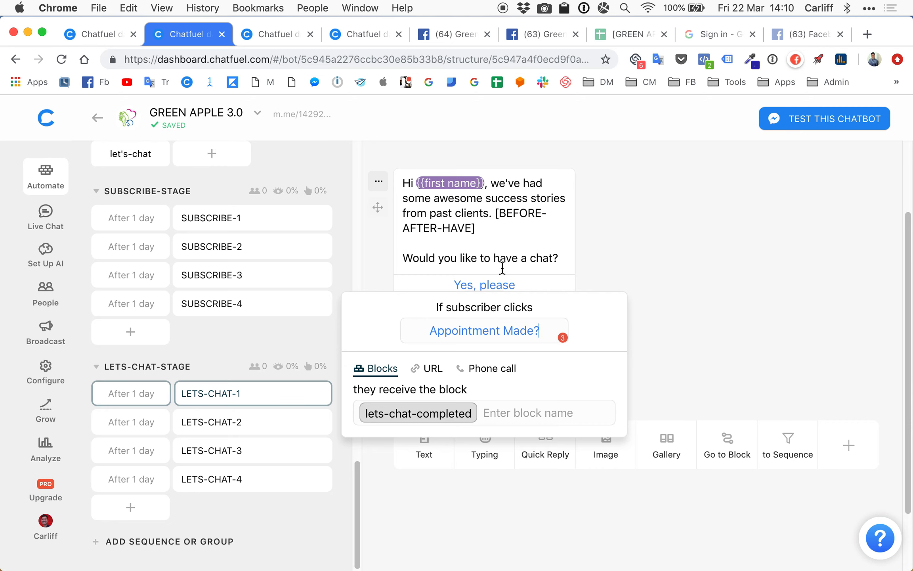
{"action": "left_click", "coordinate": [413, 420]}
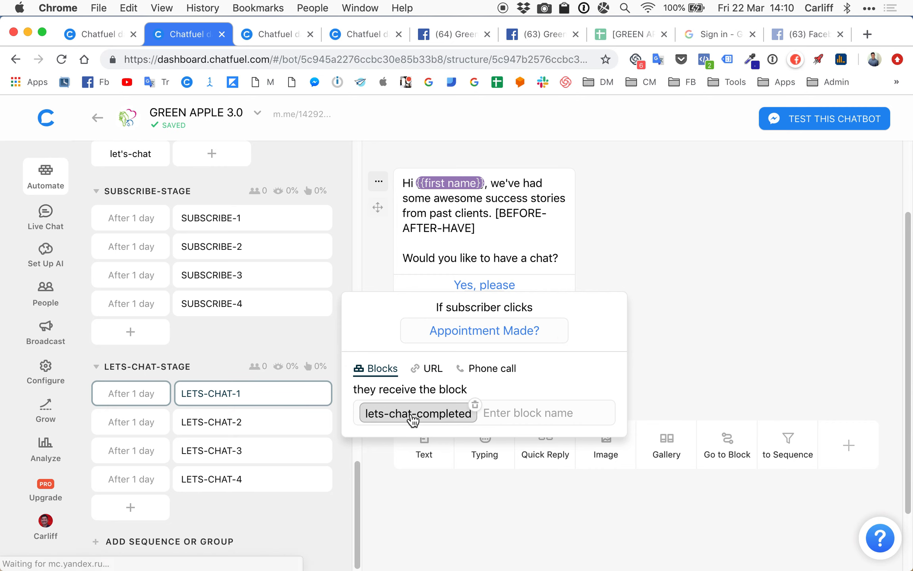
{"action": "scroll", "coordinate": [681, 308], "scroll_direction": "down", "scroll_amount": 8}
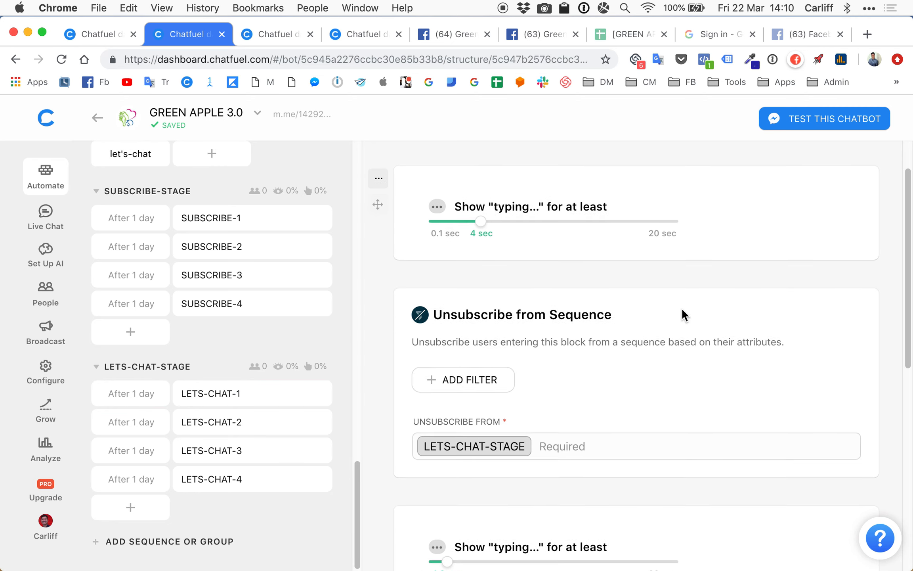
{"action": "scroll", "coordinate": [682, 310], "scroll_direction": "down", "scroll_amount": 2}
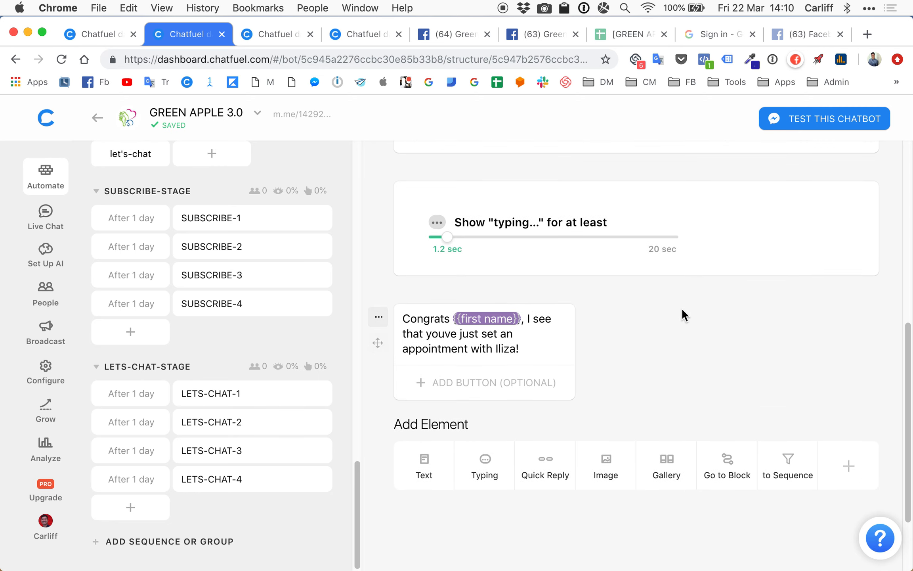
{"action": "left_click", "coordinate": [528, 321]}
{"action": "left_click_drag", "start_coordinate": [528, 319], "coordinate": [479, 334]}
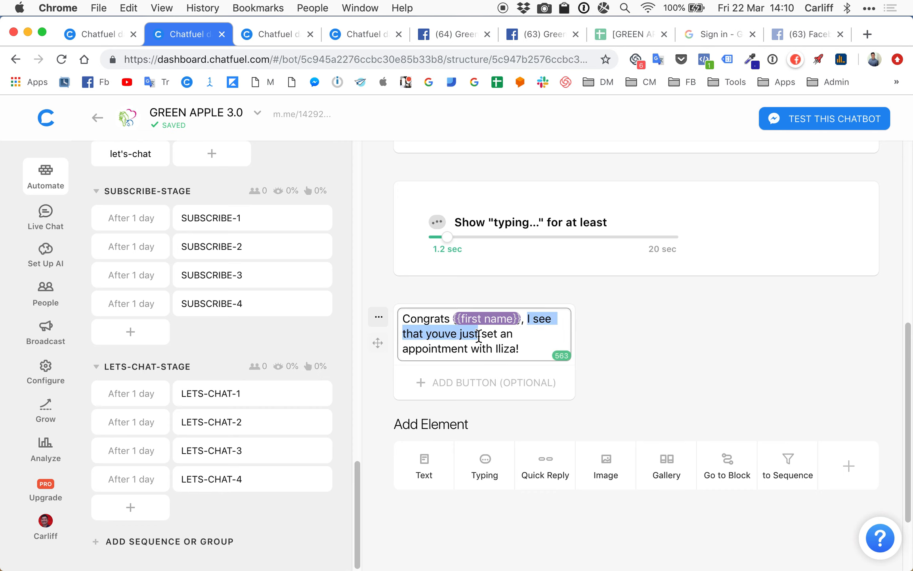
{"action": "key", "text": "BackSpace"}
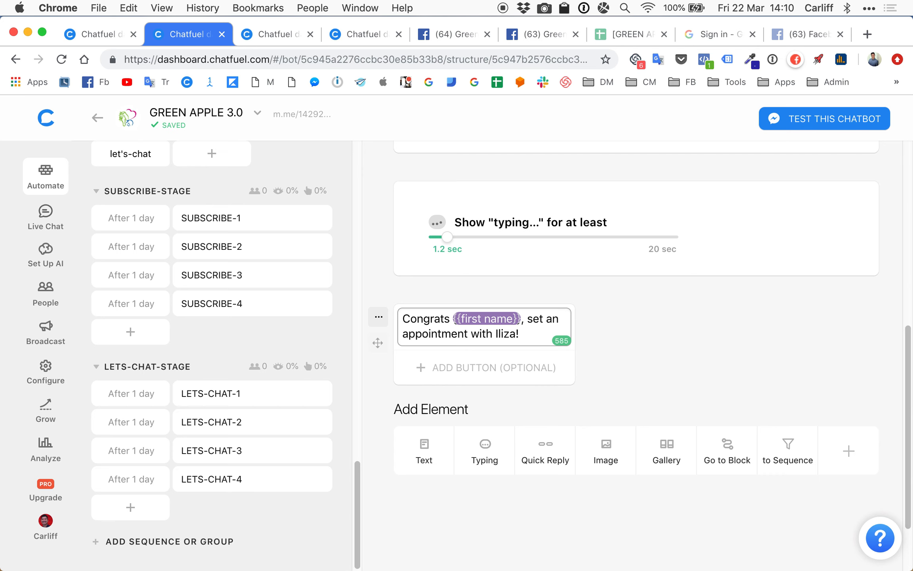
{"action": "key", "text": "BackSpace"}
{"action": "type", "text": "for"}
{"action": "left_click", "coordinate": [557, 319]}
{"action": "type", "text": "ting"}
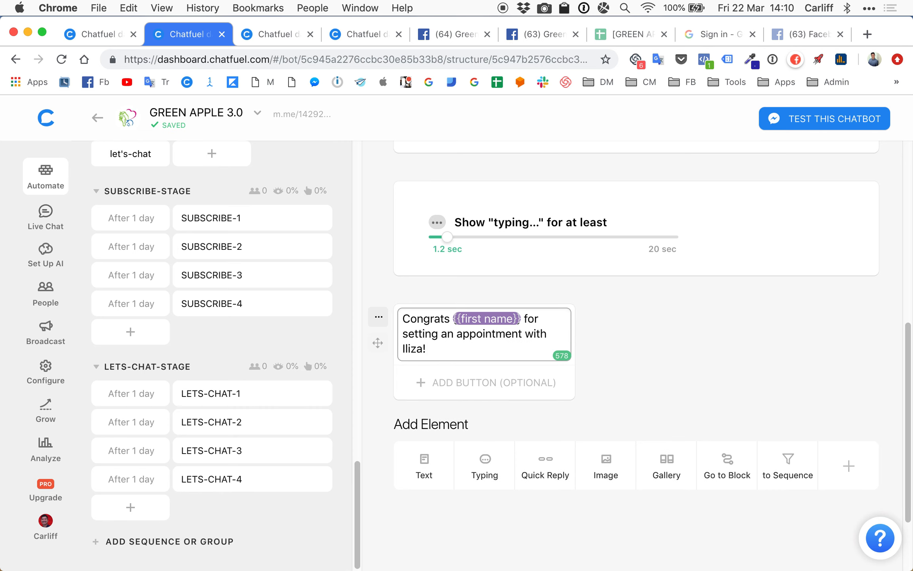
{"action": "left_click", "coordinate": [709, 333]}
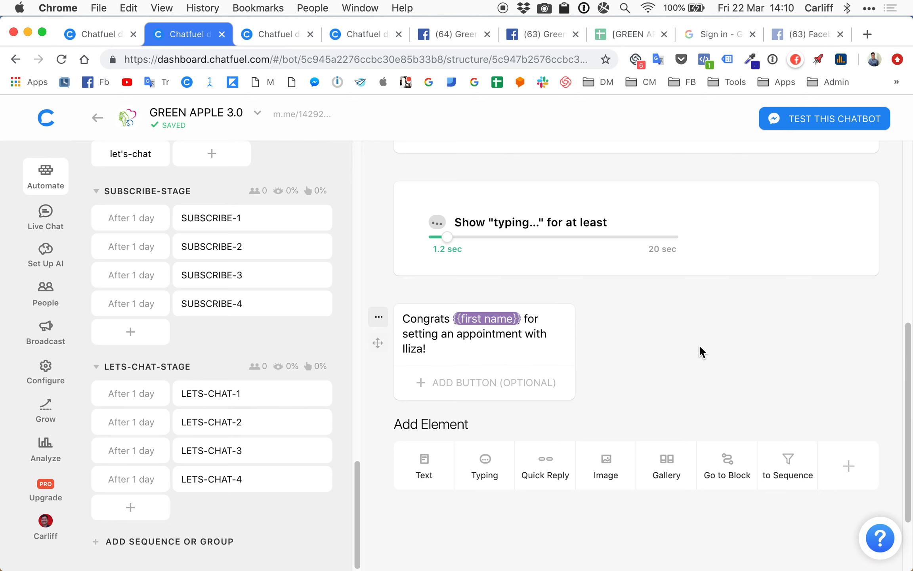
- Switch to the Customer Value Journey Green Apple.key presentation in Keynote to view the value journey worksheet
{"action": "scroll", "coordinate": [699, 344], "scroll_direction": "up", "scroll_amount": 5}
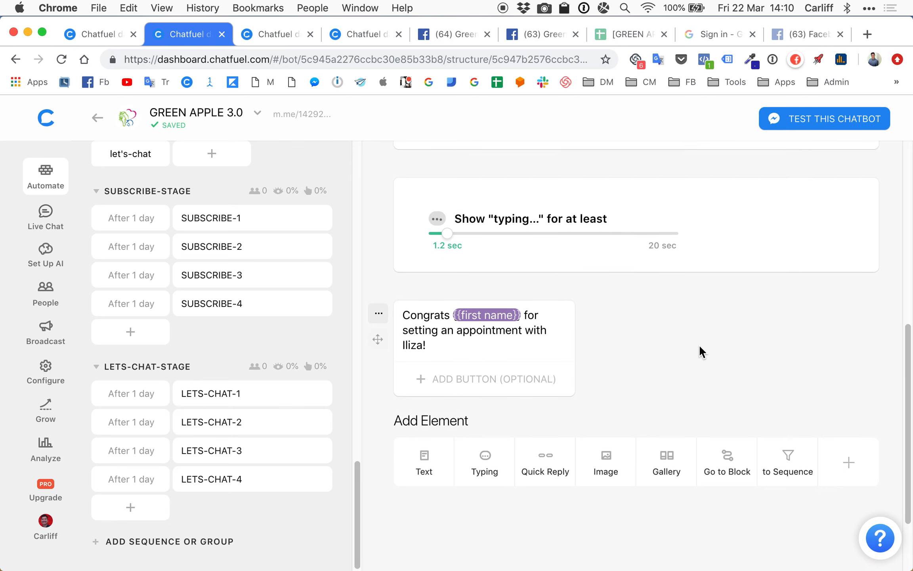
{"action": "scroll", "coordinate": [720, 430], "scroll_direction": "down", "scroll_amount": 4}
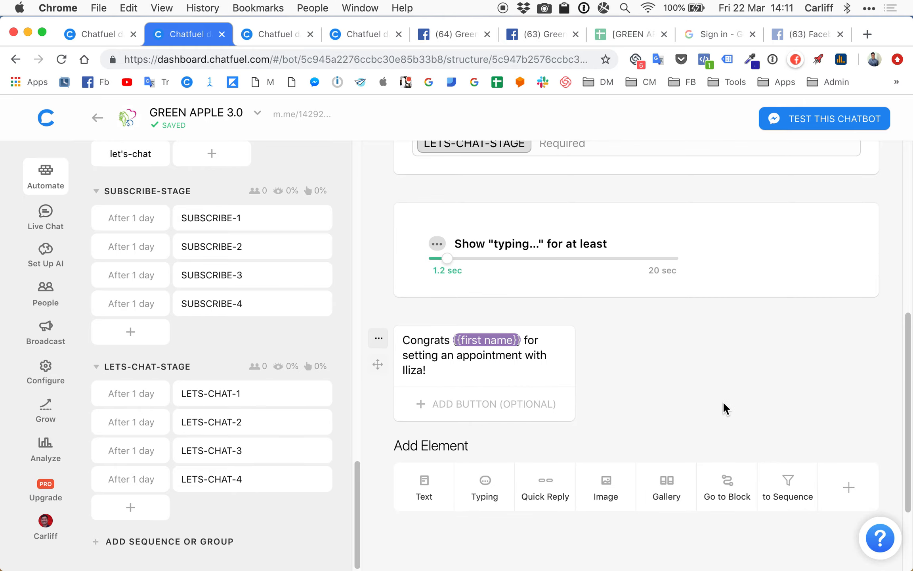
{"action": "key", "text": "ctrl+Up"}
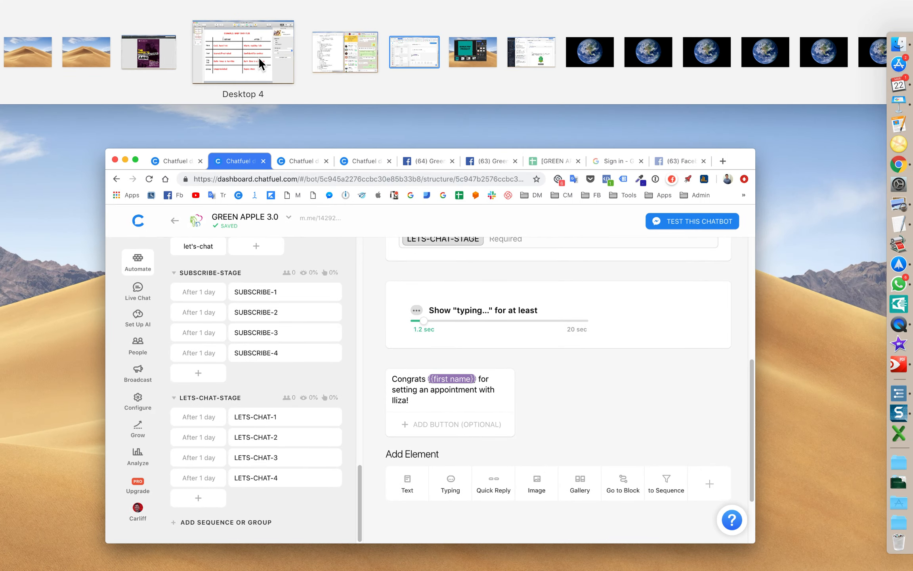
{"action": "left_click", "coordinate": [277, 64]}
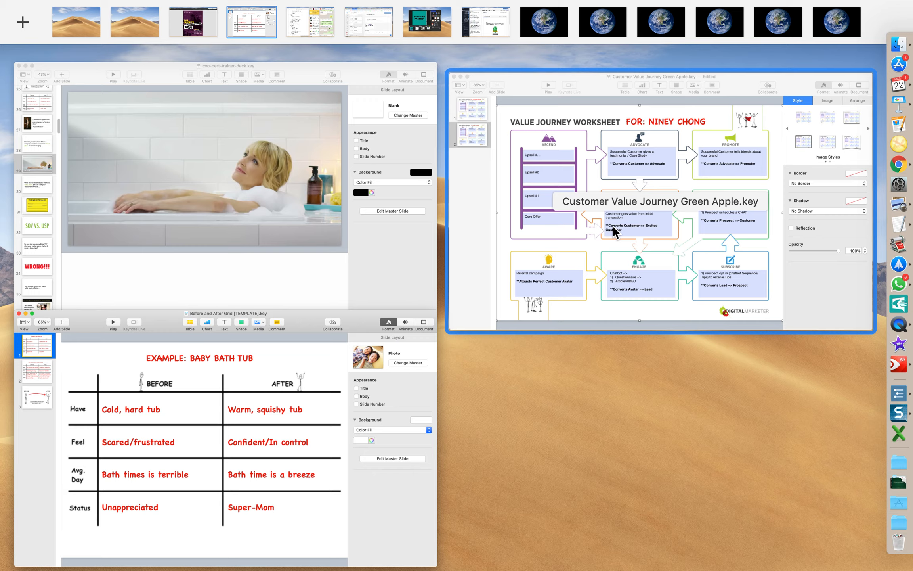
{"action": "left_click", "coordinate": [613, 225]}
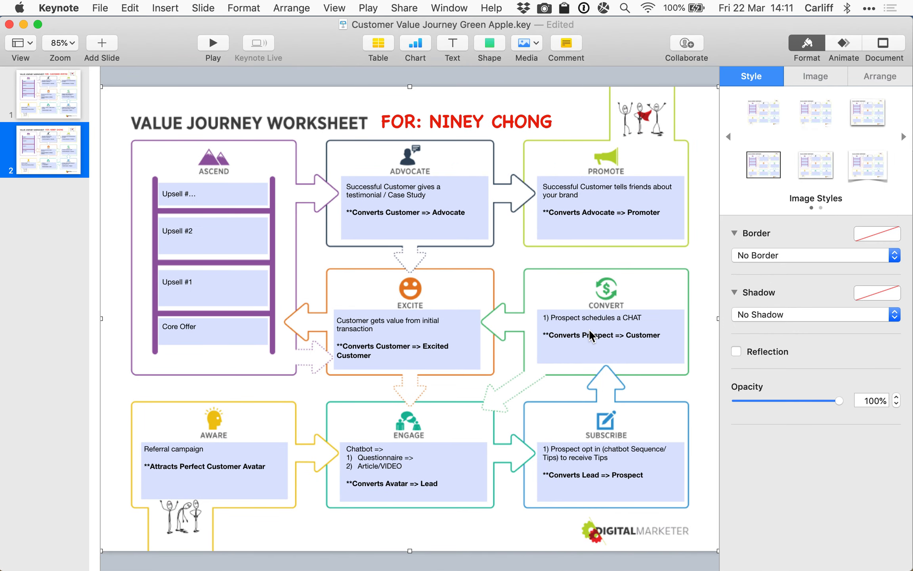